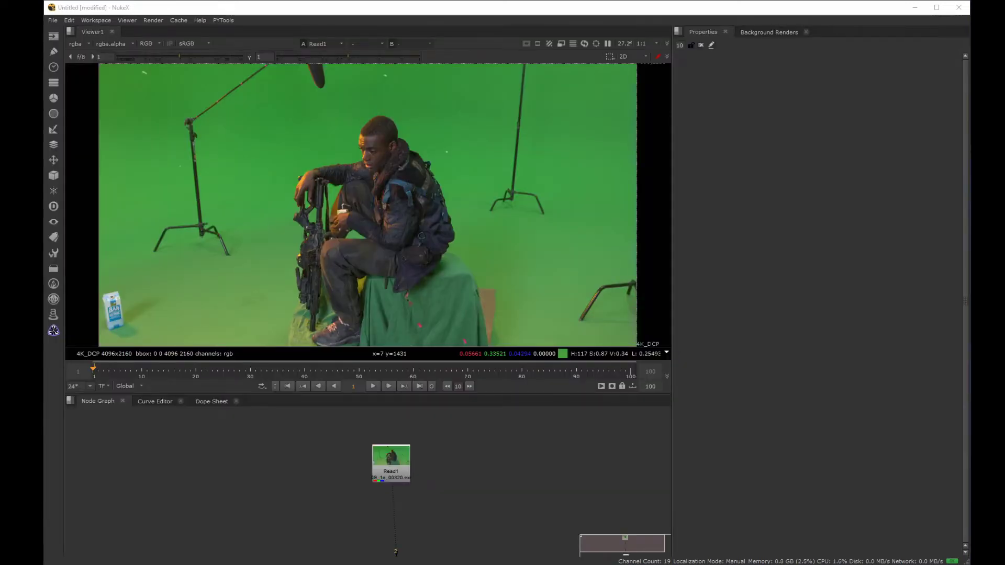
Add a RotoPaint node below the Read1 plate for painting on the actor's face.
click(403, 149)
scroll(419, 139, up, 8)
middle_click(411, 190)
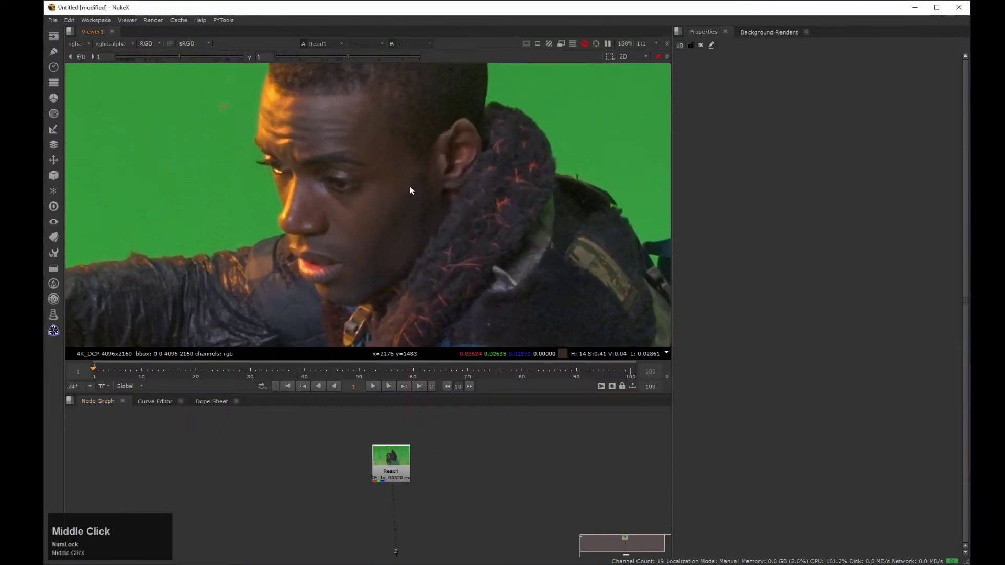
middle_drag(410, 190, 422, 209)
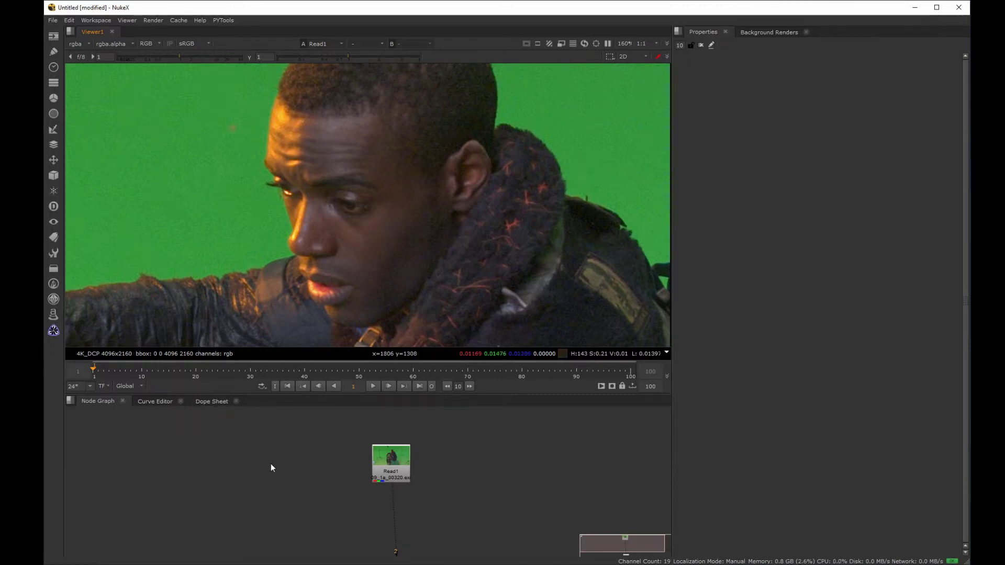
middle_drag(309, 465, 253, 467)
click(253, 467)
drag(394, 395, 390, 377)
key(p)
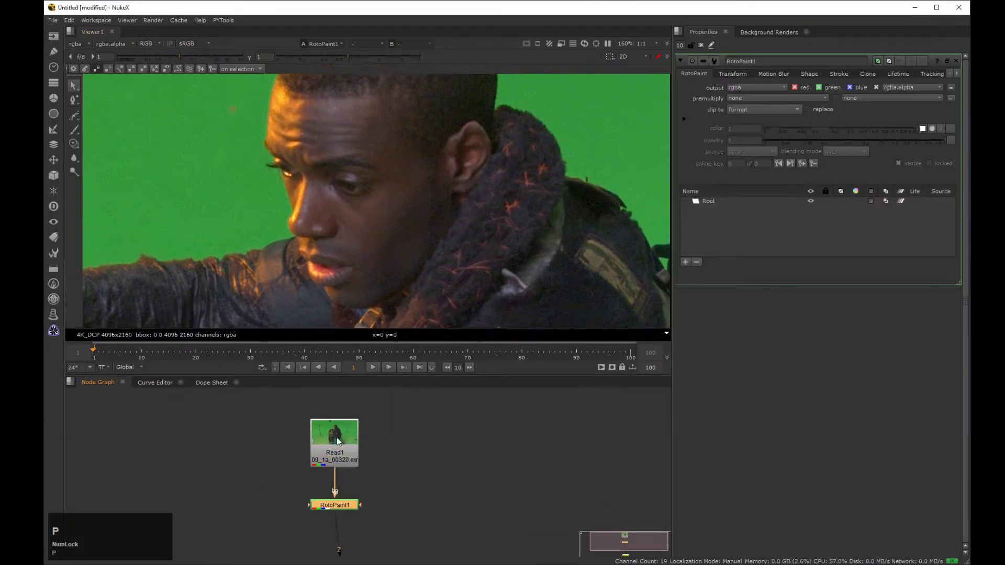
Clone cheek skin over the actor's eye with a brush about 37 in size.
click(73, 144)
mouse_move(334, 121)
middle_down()
mouse_move(333, 94)
mouse_move(359, 224)
mouse_move(367, 225)
middle_up()
mouse_move(376, 235)
shift+mouse_down()
mouse_move(377, 253)
mouse_move(347, 225)
mouse_move(339, 236)
mouse_move(386, 231)
mouse_move(371, 226)
mouse_move(349, 267)
mouse_move(340, 220)
mouse_move(325, 220)
mouse_move(325, 197)
mouse_move(336, 204)
shift+mouse_up()
mouse_move(335, 238)
mouse_down()
mouse_move(382, 245)
mouse_move(377, 223)
mouse_move(380, 237)
mouse_move(366, 232)
mouse_move(399, 273)
mouse_up()
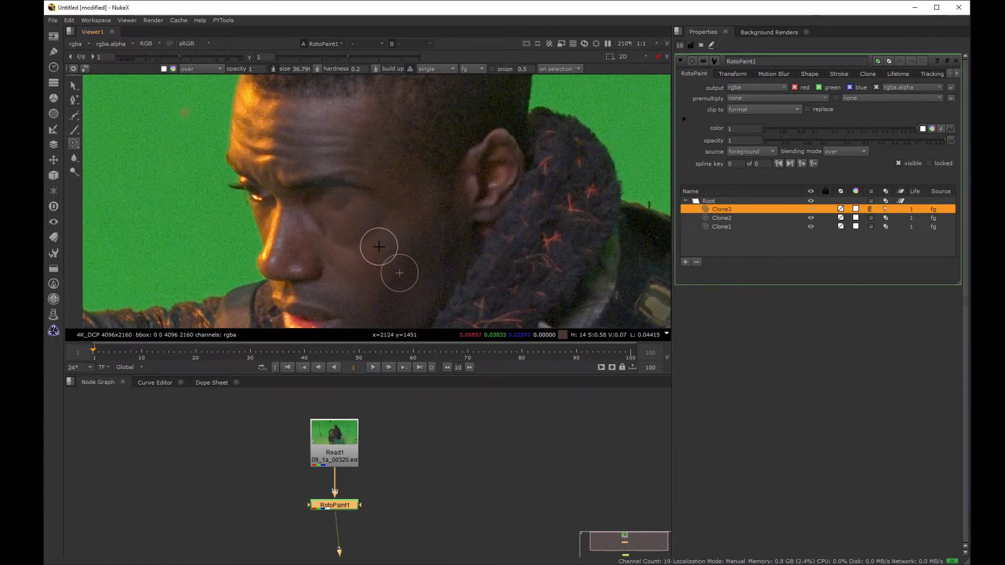
middle_drag(337, 229, 307, 218)
scroll(343, 222, up, 3)
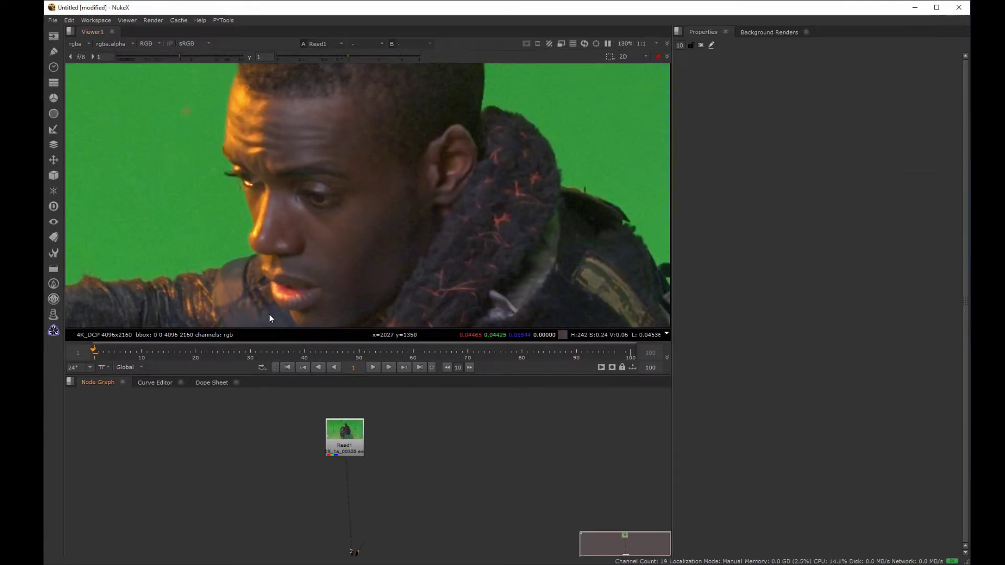
Insert a RotoPaint node after Read1 and frame the actor's eye.
drag(291, 490, 422, 418)
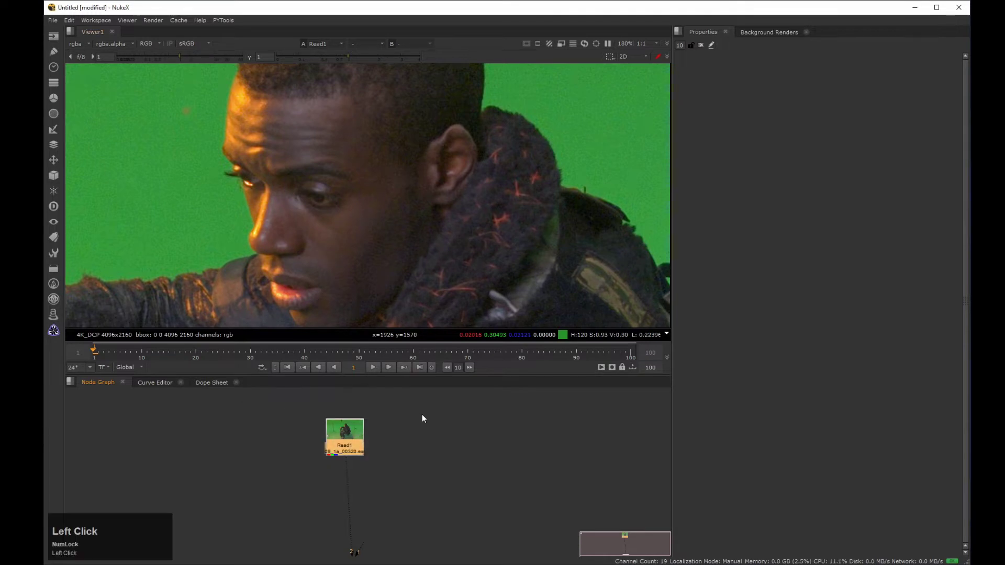
key(p)
middle_click(240, 251)
middle_drag(297, 222, 322, 212)
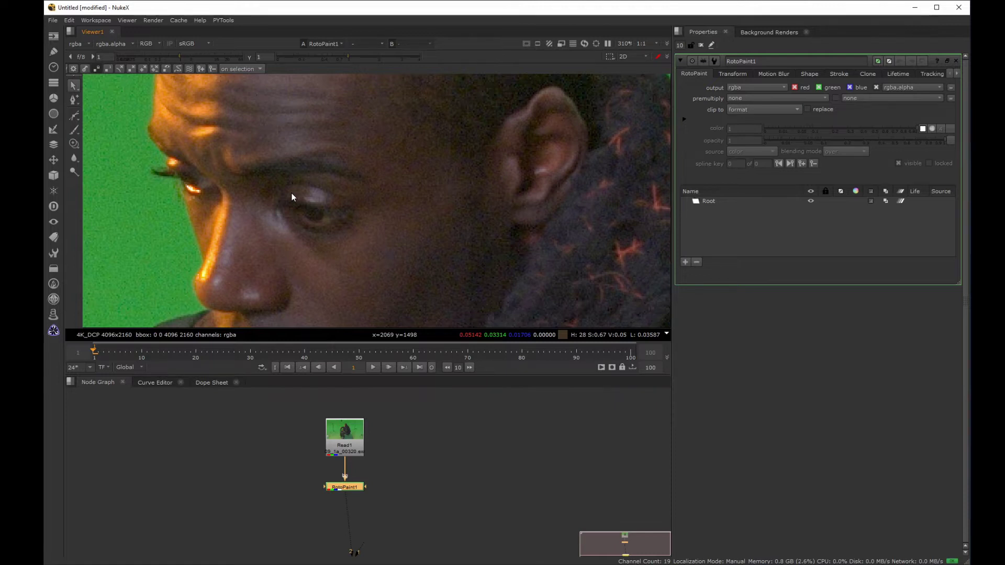
Try smearing the skin across the eye in over blending mode, and delete the smear stroke.
drag(77, 163, 97, 177)
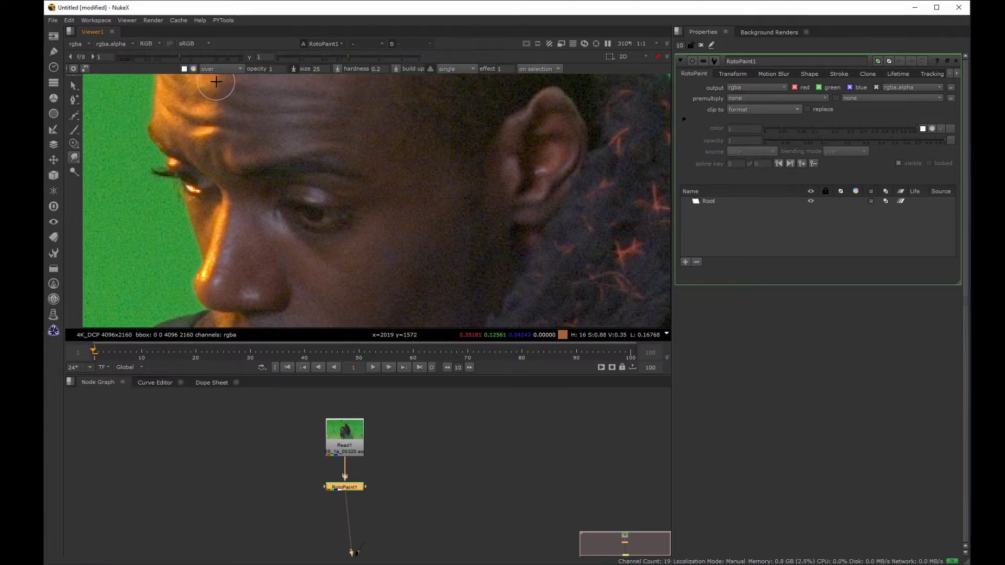
mouse_move(307, 195)
mouse_down()
mouse_move(339, 200)
mouse_move(290, 185)
mouse_move(320, 172)
mouse_move(305, 164)
mouse_move(357, 172)
mouse_move(311, 208)
mouse_move(350, 227)
mouse_up()
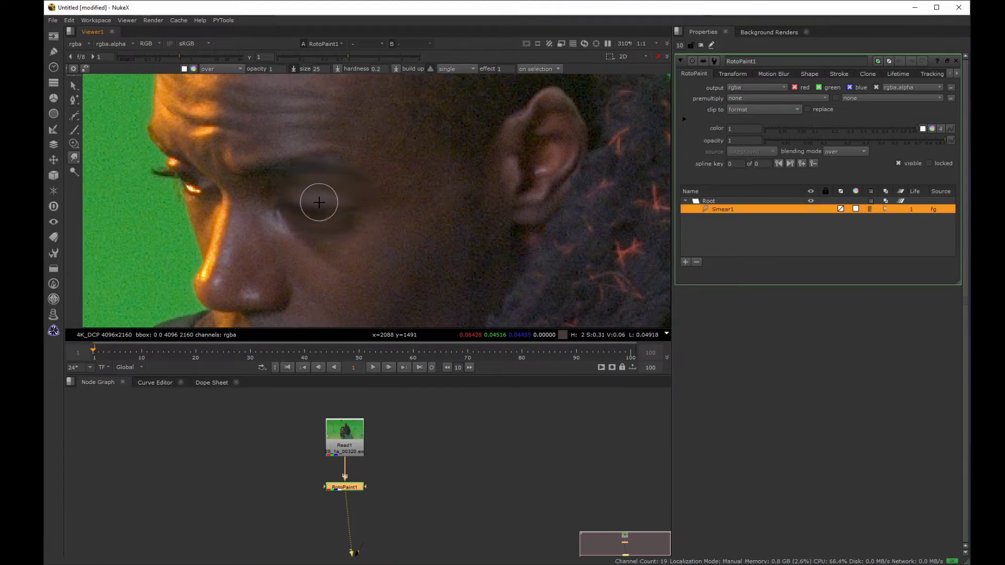
drag(318, 202, 344, 201)
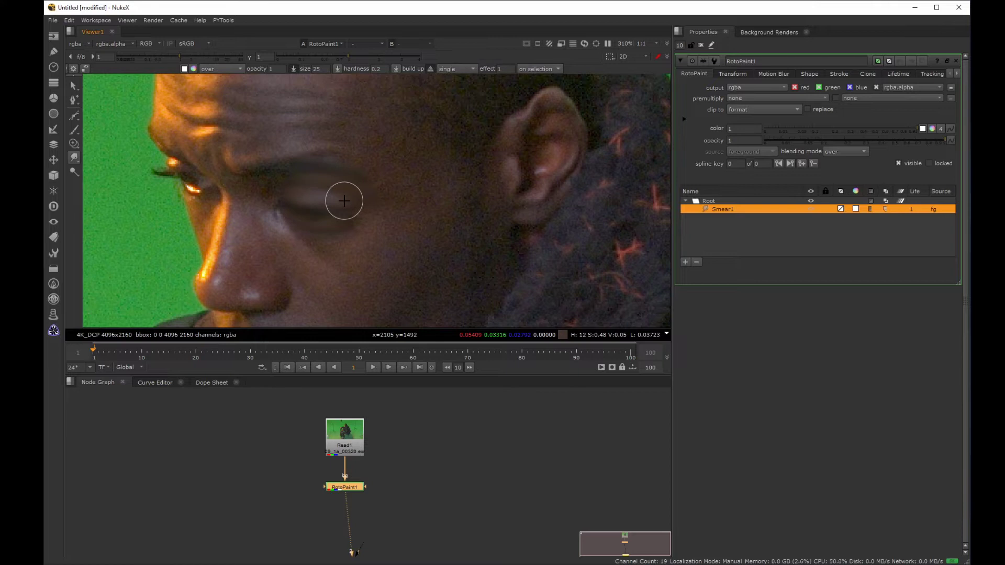
click(696, 262)
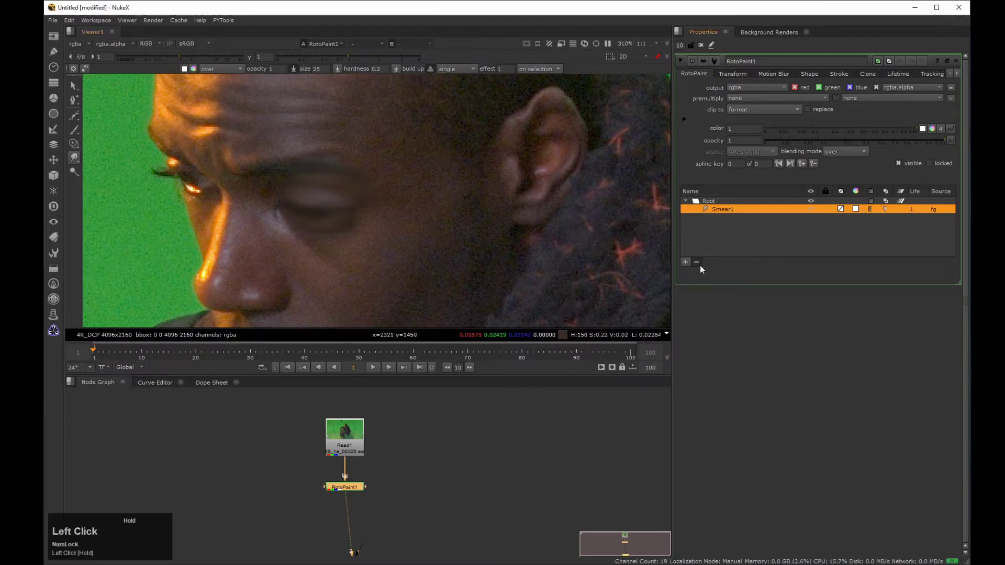
Smear darker skin over the actor's eye with the Smear brush in min blending mode.
click(219, 68)
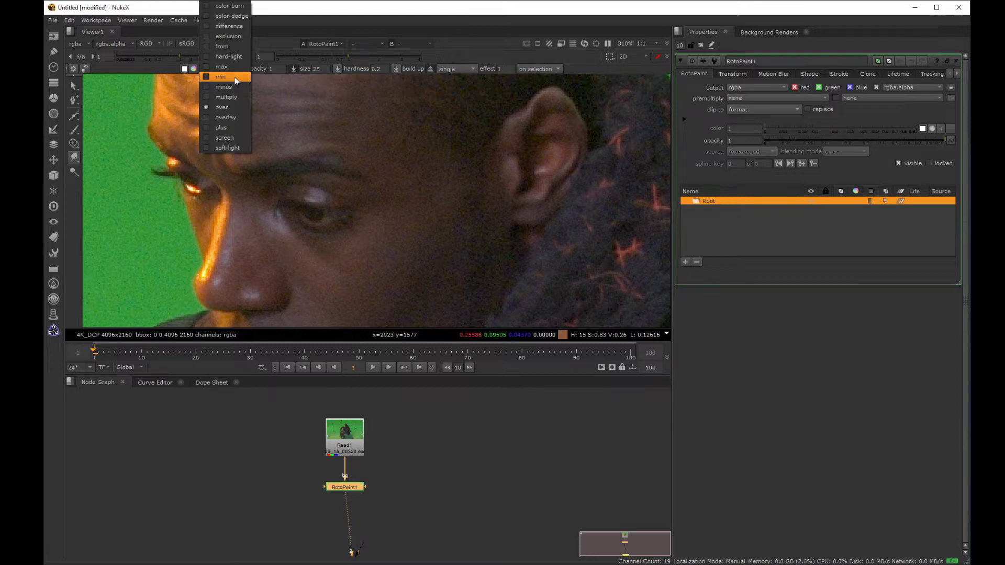
click(235, 77)
mouse_move(338, 203)
mouse_down()
mouse_move(310, 198)
mouse_move(299, 180)
mouse_move(310, 198)
mouse_move(322, 198)
mouse_move(293, 200)
mouse_up()
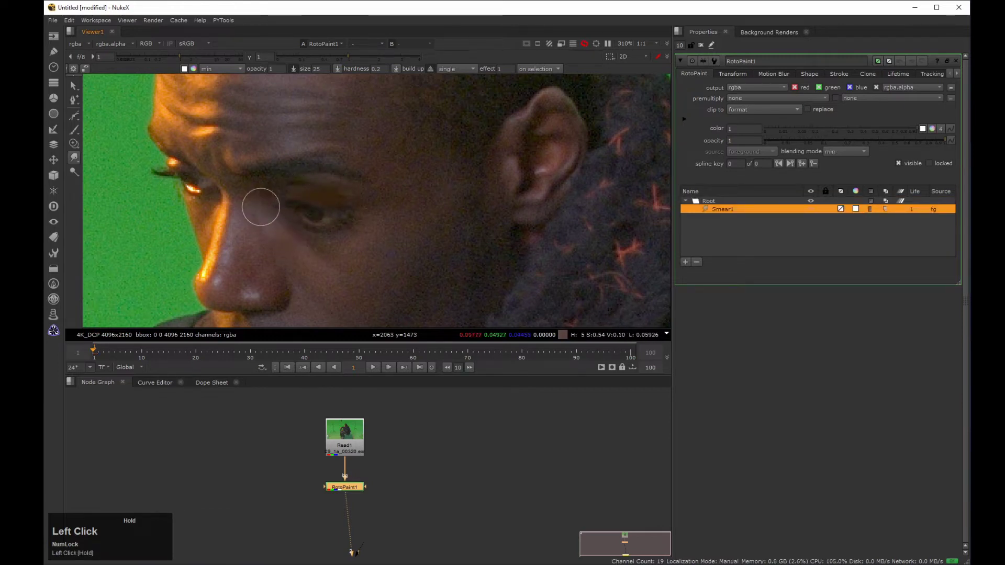
mouse_move(264, 207)
mouse_down()
mouse_move(332, 218)
mouse_move(315, 210)
mouse_move(301, 222)
mouse_move(329, 220)
mouse_up()
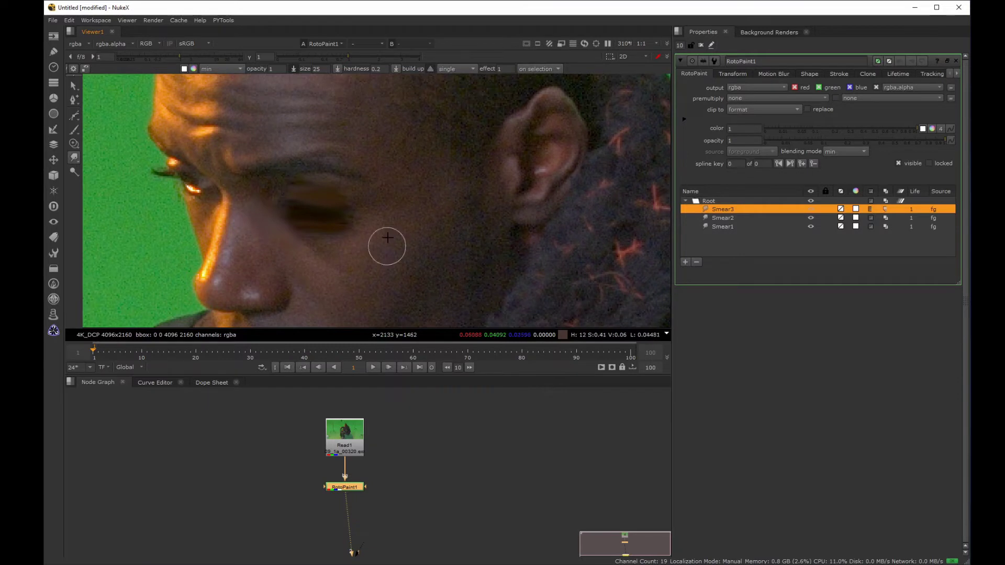
Soften the smeared eye area and surrounding cheek with Blur strokes using a brush about 61 in size.
click(74, 157)
click(97, 156)
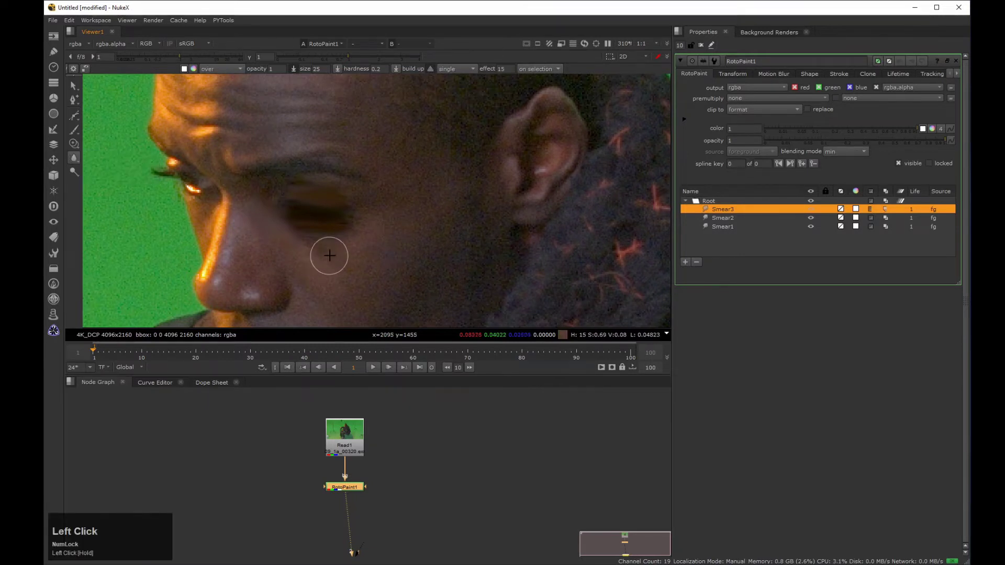
shift+drag(317, 240, 357, 235)
middle_drag(347, 224, 339, 232)
scroll(340, 232, down, 1)
mouse_move(338, 230)
mouse_down()
mouse_move(285, 220)
mouse_move(314, 251)
mouse_move(339, 215)
mouse_move(298, 224)
mouse_move(312, 215)
mouse_up()
scroll(314, 211, down, 3)
middle_drag(314, 211, 328, 222)
mouse_move(328, 222)
mouse_down()
mouse_move(334, 214)
mouse_move(307, 204)
mouse_move(326, 219)
mouse_up()
drag(464, 197, 441, 226)
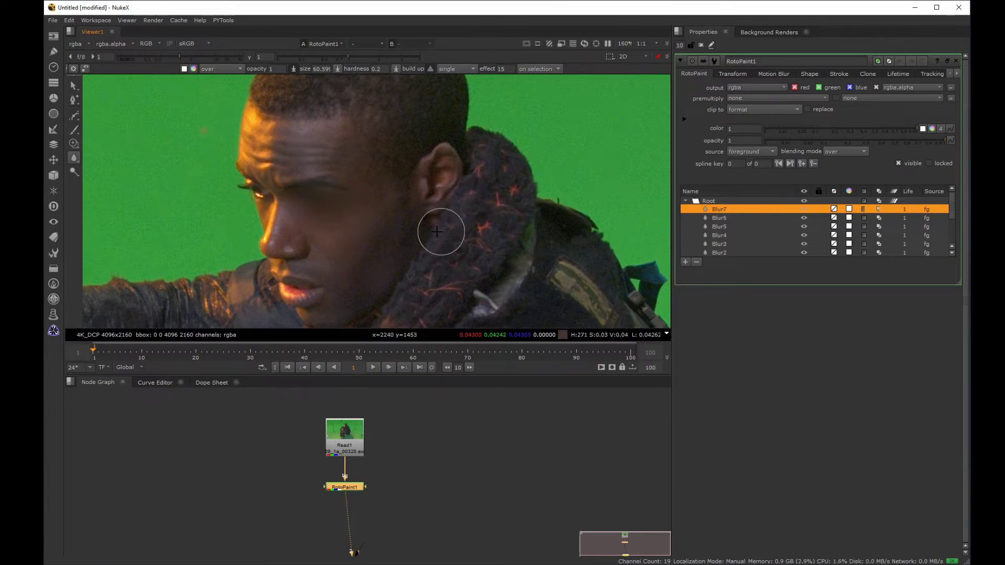
scroll(372, 213, up, 4)
mouse_move(410, 202)
middle_down()
mouse_move(466, 198)
mouse_move(487, 182)
middle_up()
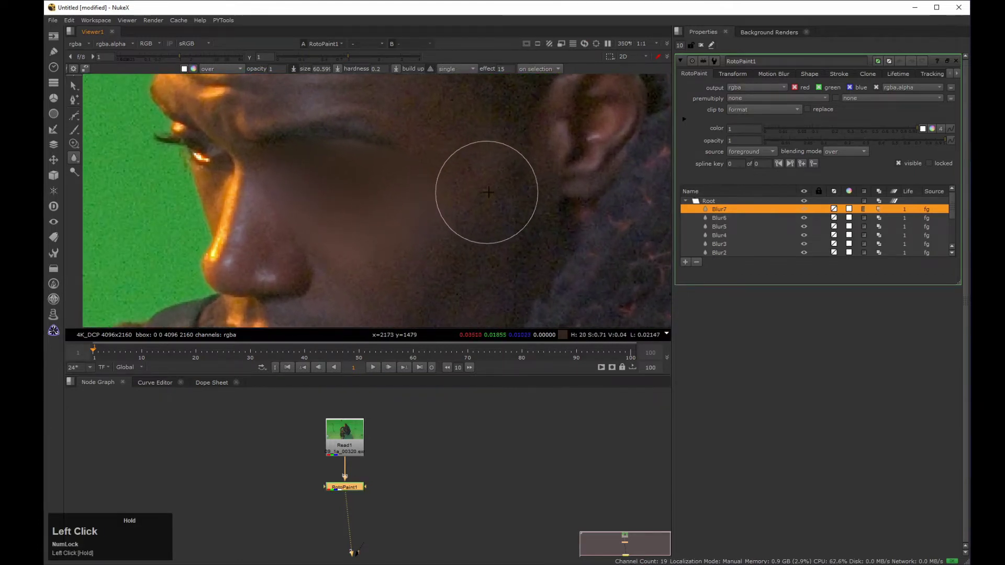
scroll(487, 182, up, 1)
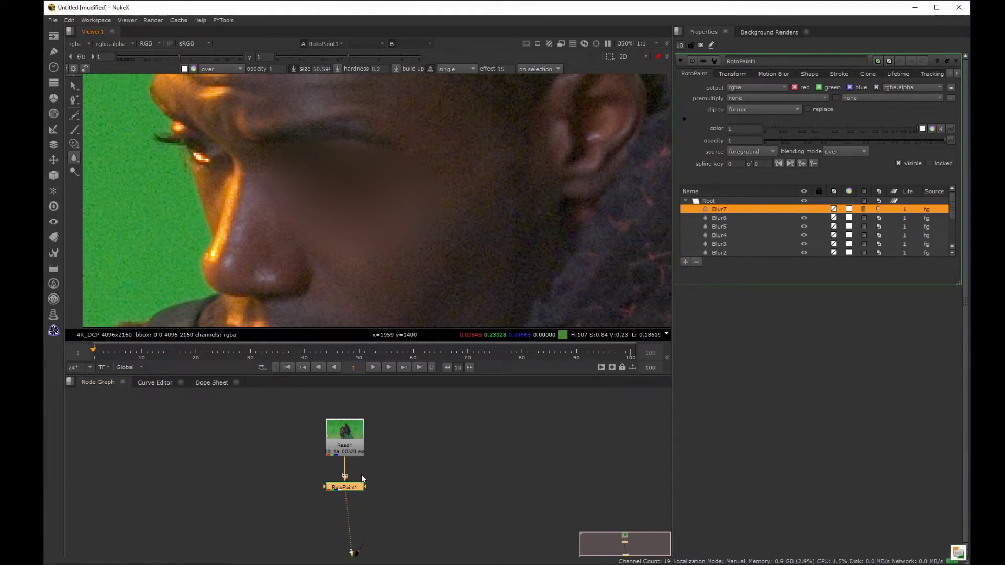
Detach the RotoPaint node from the tree, and add a Denoise node below Read1 and view it.
drag(344, 487, 545, 497)
click(410, 427)
key(Tab)
text(denoi)
key(Return)
click(335, 511)
key(1)
Place the Denoise analysis region on the plain green screen beside the actor's face and close the RotoPaint properties.
scroll(303, 158, down, 10)
middle_drag(302, 158, 211, 292)
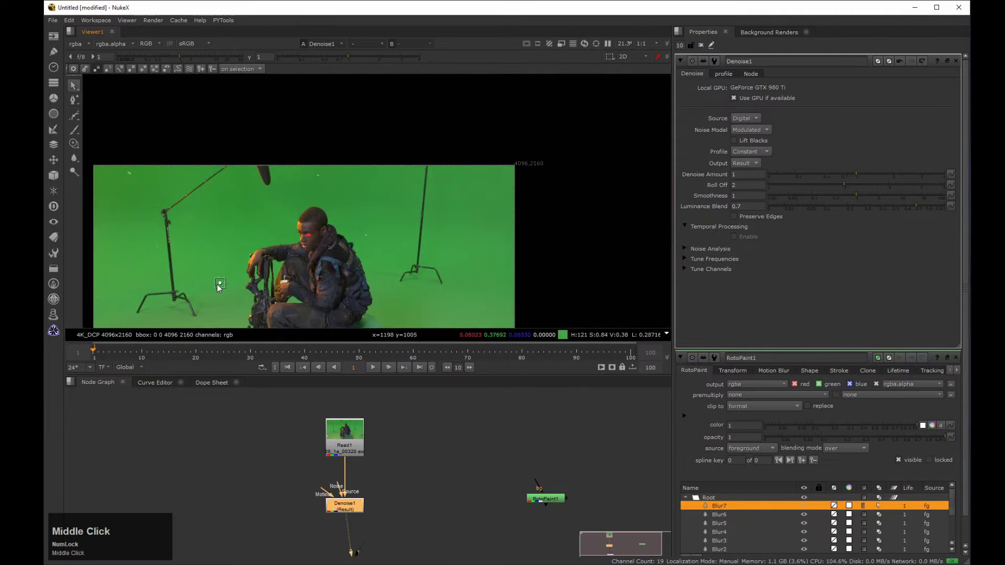
drag(218, 284, 268, 220)
scroll(273, 217, up, 10)
middle_drag(334, 190, 267, 128)
scroll(267, 128, down, 1)
drag(164, 174, 229, 202)
ctrl+click(955, 61)
middle_drag(310, 223, 268, 170)
scroll(267, 170, up, 1)
Set the Denoise Amount to 3.
drag(743, 174, 712, 177)
text(3)
key(Return)
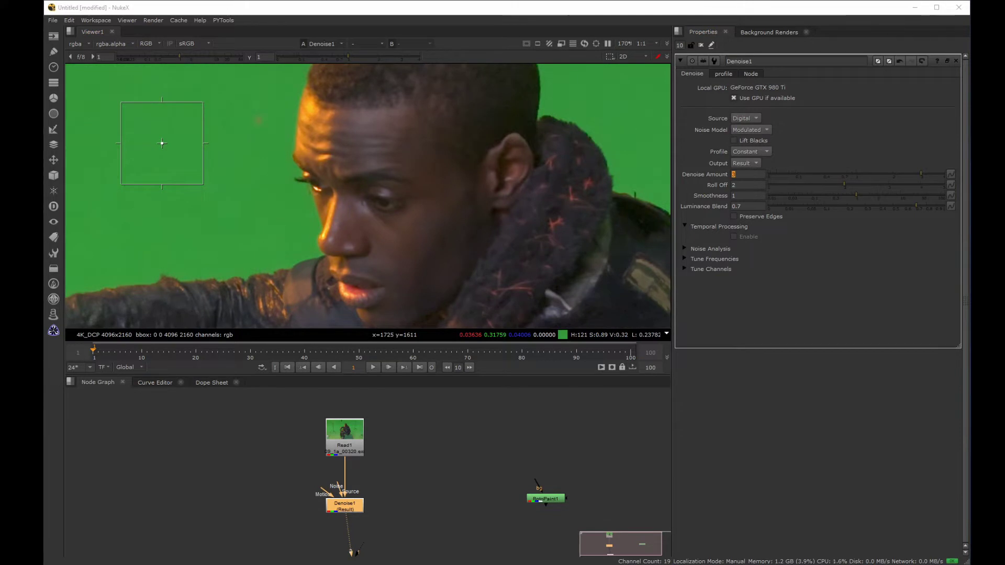
drag(44, 288, 302, 1)
click(748, 174)
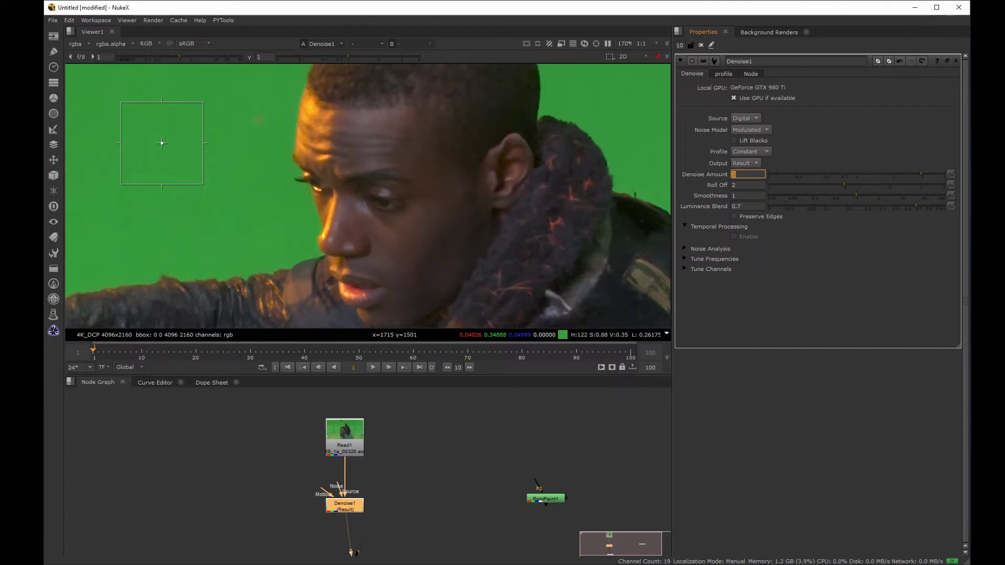
Compare the original Read1 plate with the Denoise result in the viewer.
key(alt+Tab)
click(316, 464)
key(1)
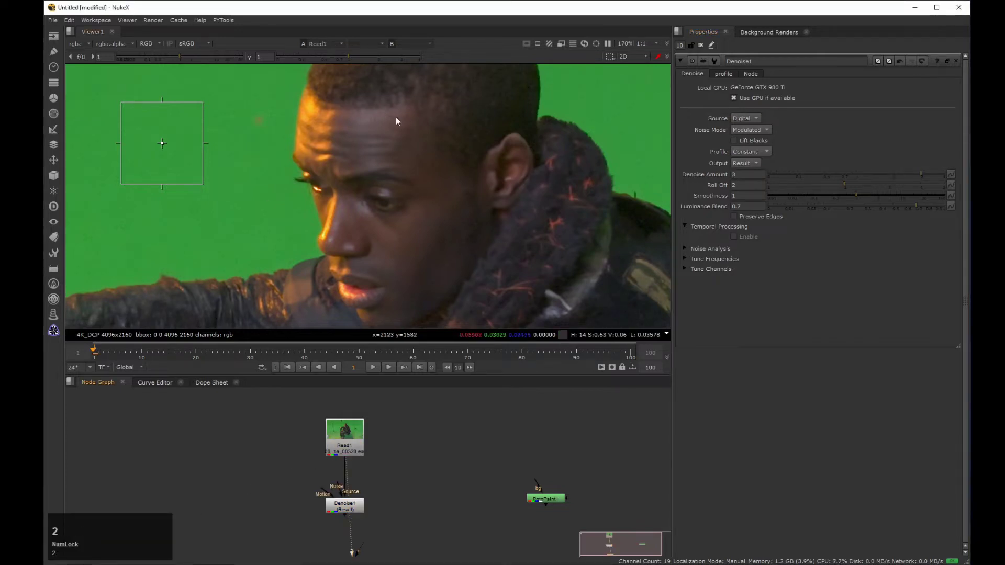
click(343, 509)
key(1)
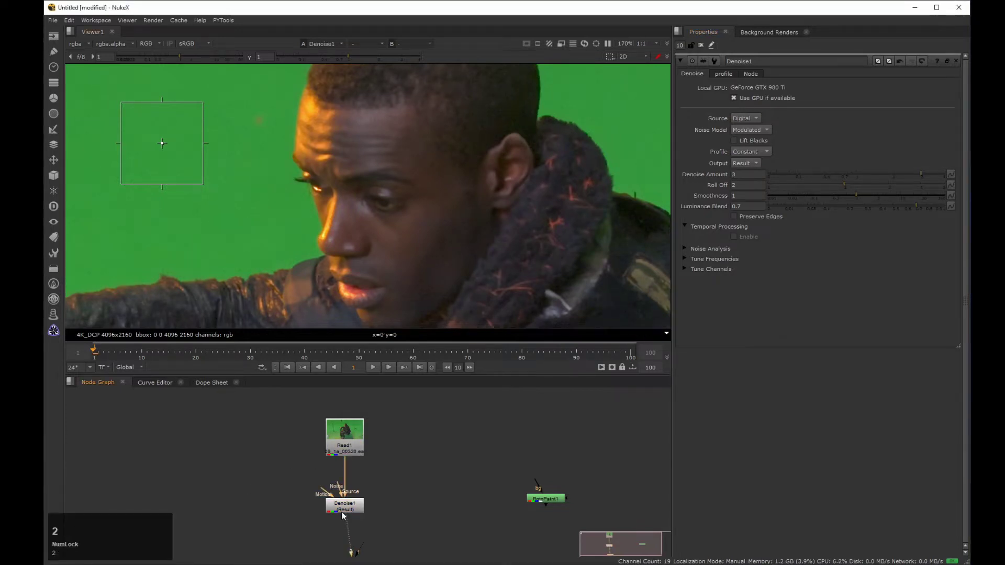
Add a Merge node with the denoised image as input A and the original plate as input B, routing the connections through dots.
middle_drag(292, 493, 295, 460)
drag(361, 529, 434, 552)
drag(354, 474, 367, 527)
key(m)
drag(419, 502, 347, 532)
ctrl+click(349, 455)
drag(275, 517, 349, 455)
ctrl+drag(310, 494, 268, 455)
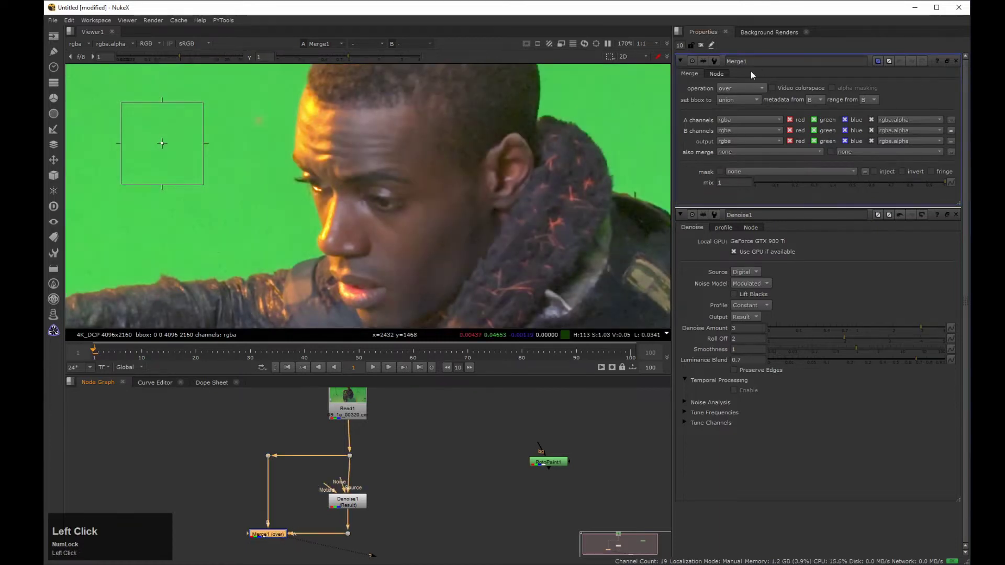
Set the Merge node's operation to minus.
click(740, 88)
click(740, 199)
click(287, 509)
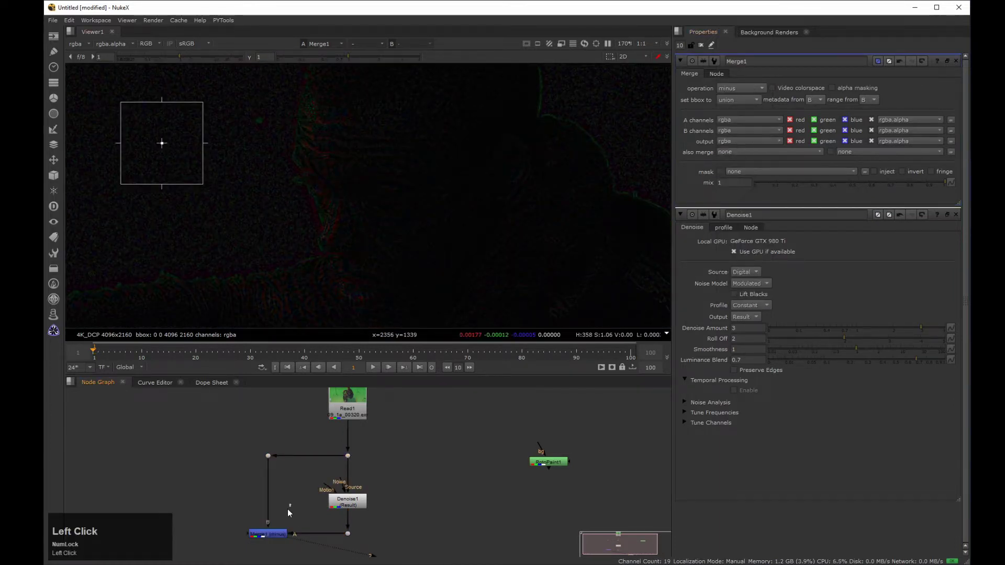
Close the node properties and raise the viewer gain to 8 to examine the extracted grain.
middle_drag(308, 221, 342, 222)
click(701, 45)
drag(179, 57, 211, 56)
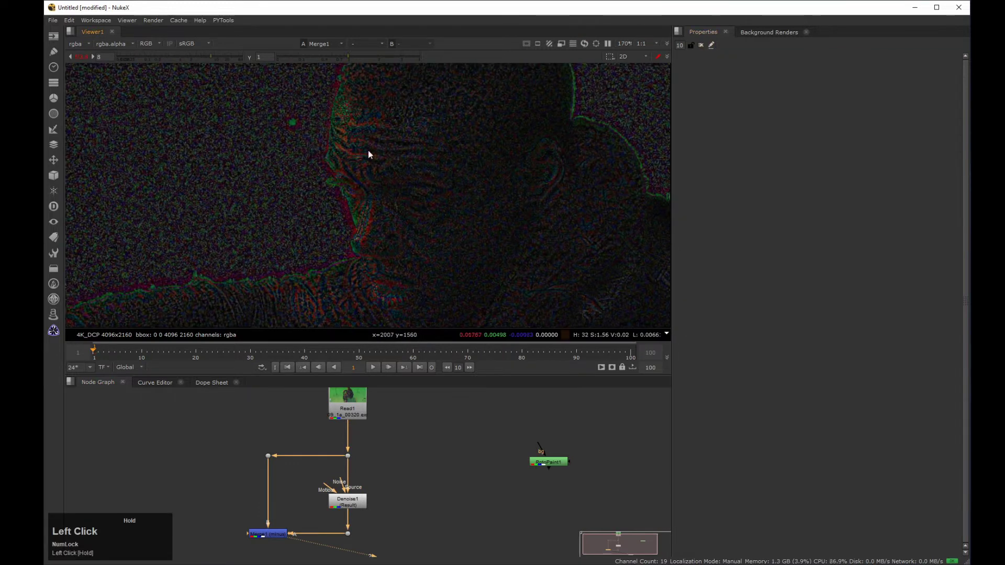
middle_drag(368, 149, 409, 191)
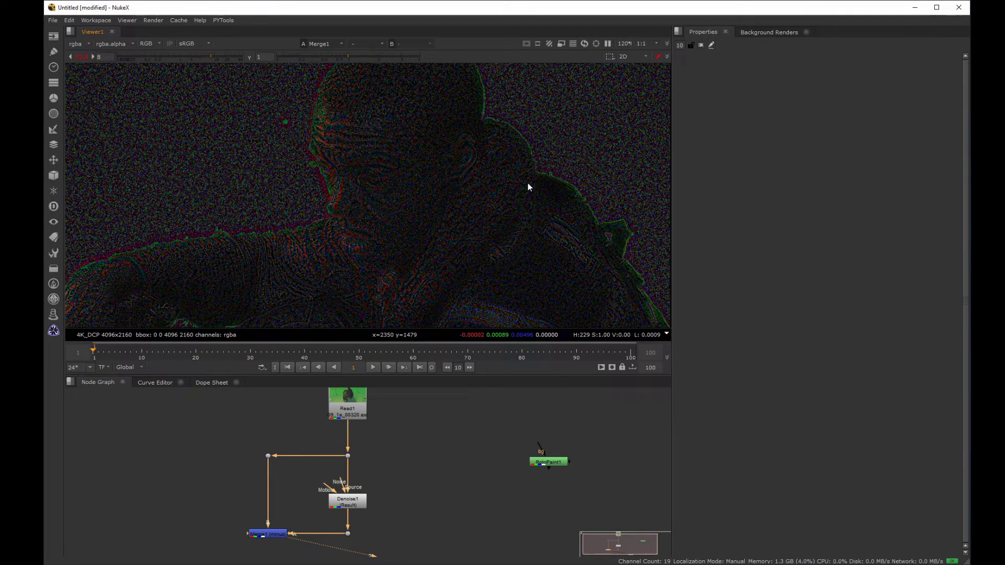
Add a Plus merge node after the minus Merge.
middle_drag(325, 465, 309, 422)
click(281, 516)
key(Tab)
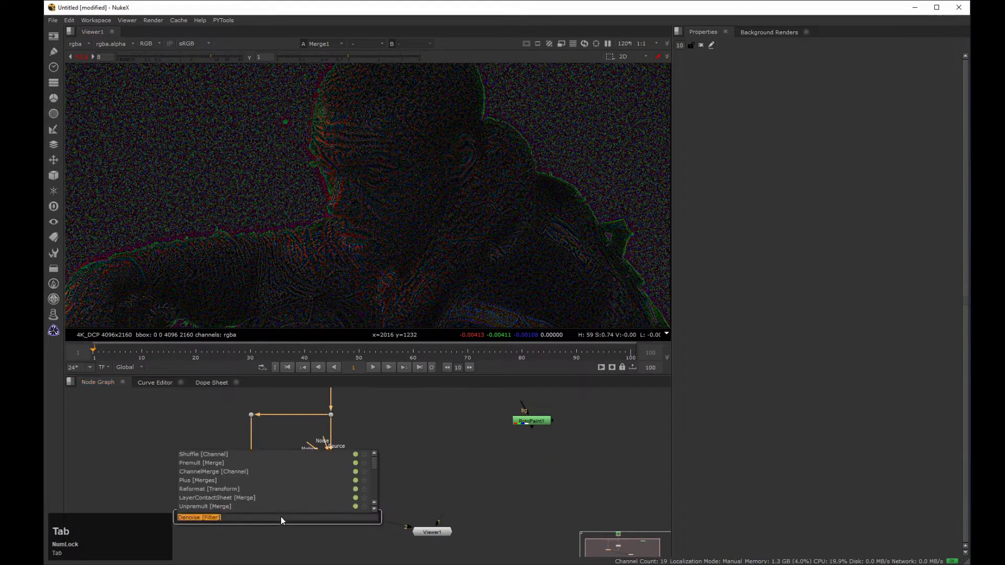
text(plus)
key(Return)
Place the Plus node below the denoise branch and route the denoised image and the minus Merge into it through dots.
middle_click(244, 298)
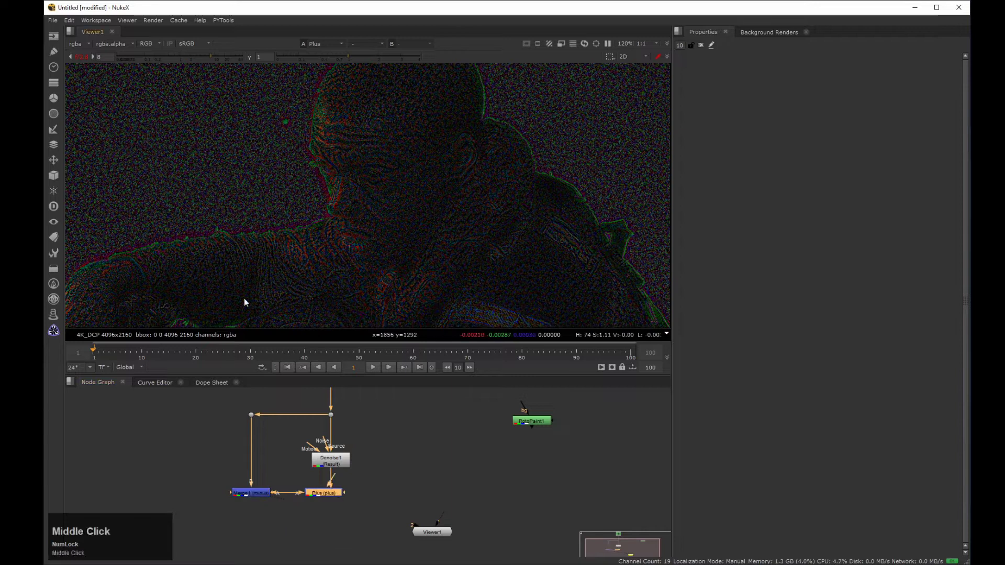
middle_drag(291, 522, 282, 456)
mouse_move(319, 425)
mouse_down()
mouse_move(317, 489)
mouse_move(304, 454)
mouse_move(320, 426)
mouse_up()
ctrl+drag(276, 456, 254, 479)
click(337, 491)
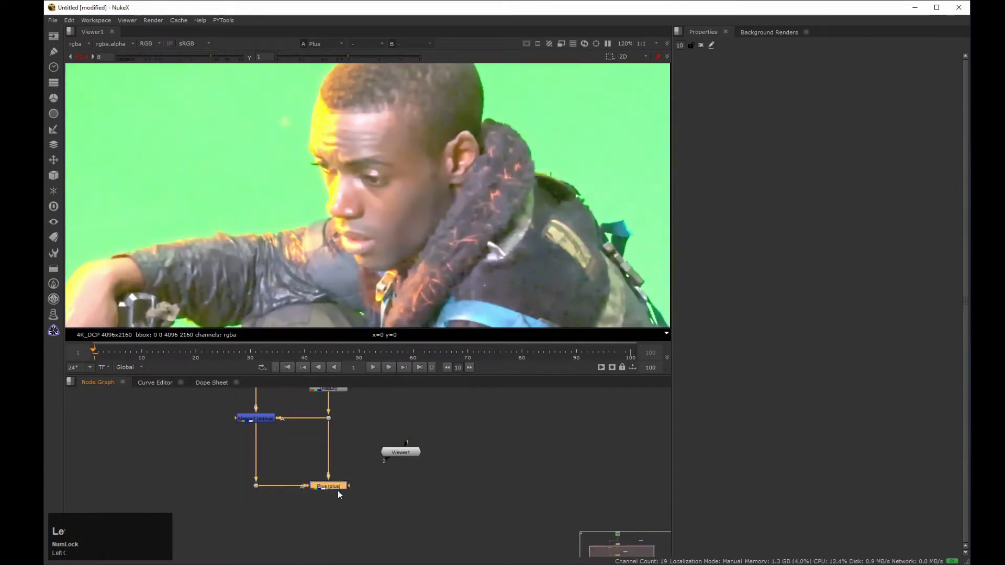
middle_click(338, 493)
drag(362, 515, 369, 547)
Reset the viewer gain to 1 and move the Viewer node below the Plus node.
click(81, 56)
middle_drag(408, 394, 419, 376)
drag(373, 530, 362, 555)
click(320, 519)
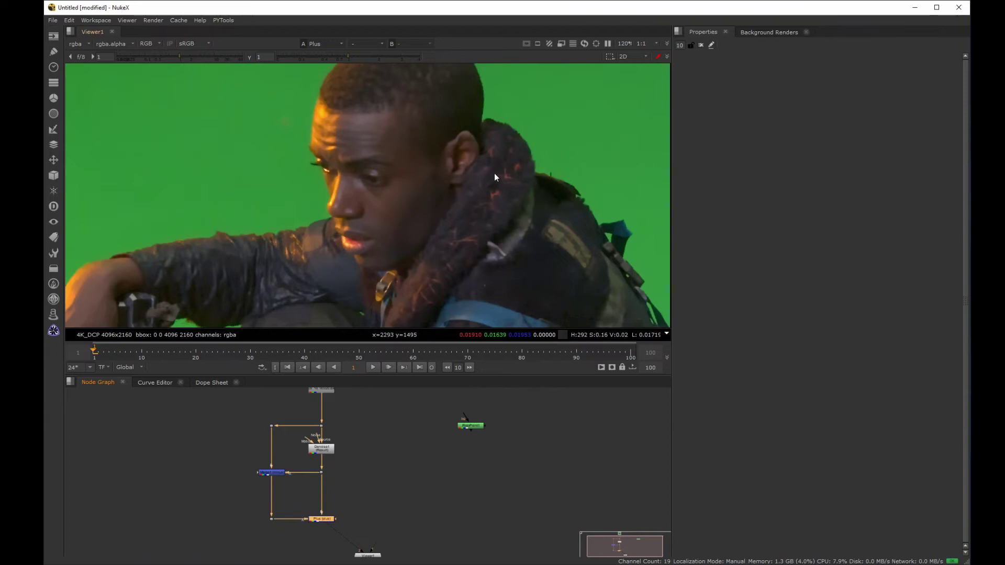
Swap the A and B inputs of the minus Merge and examine the regrained face up close.
drag(227, 457, 287, 494)
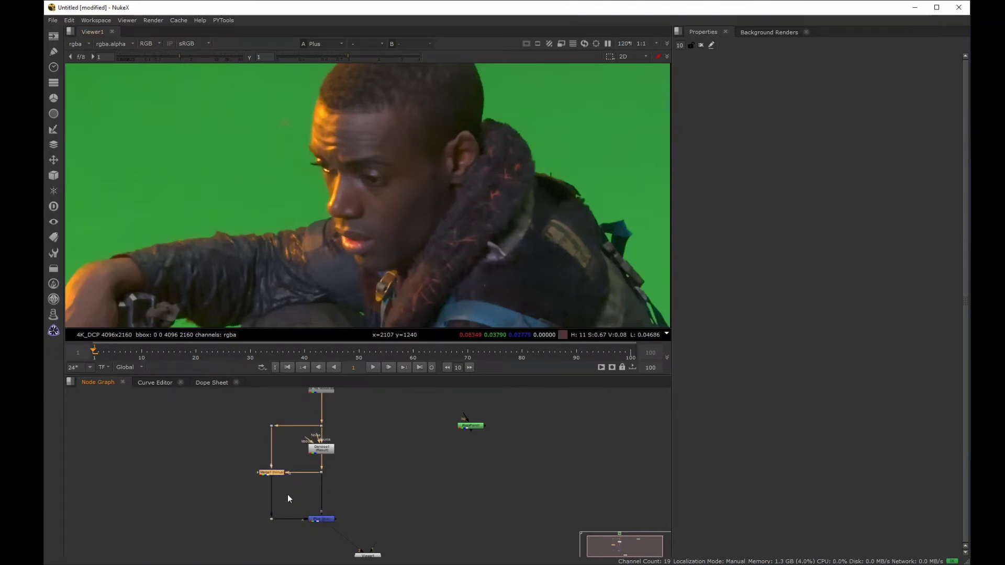
key(shift+x)
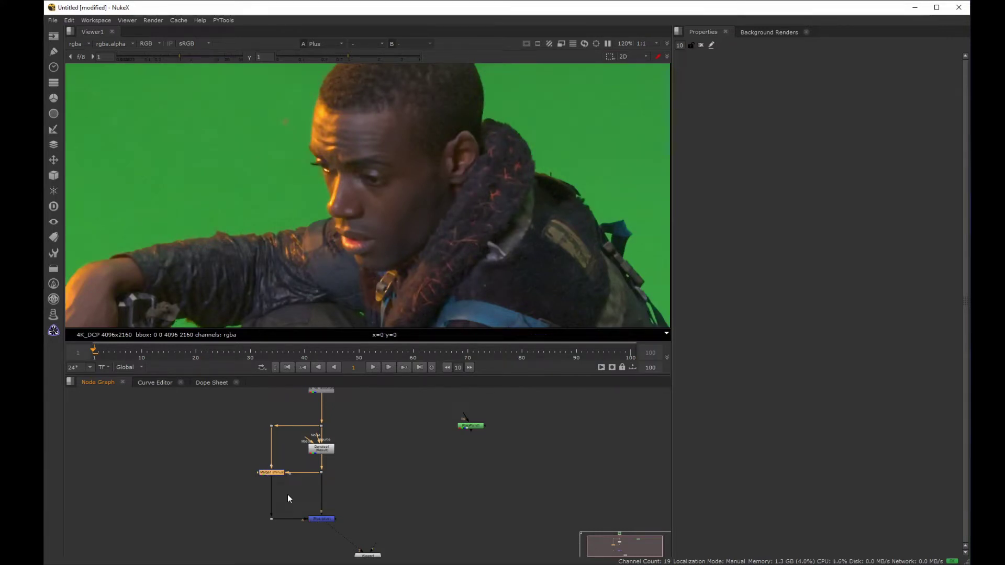
middle_drag(409, 187, 364, 165)
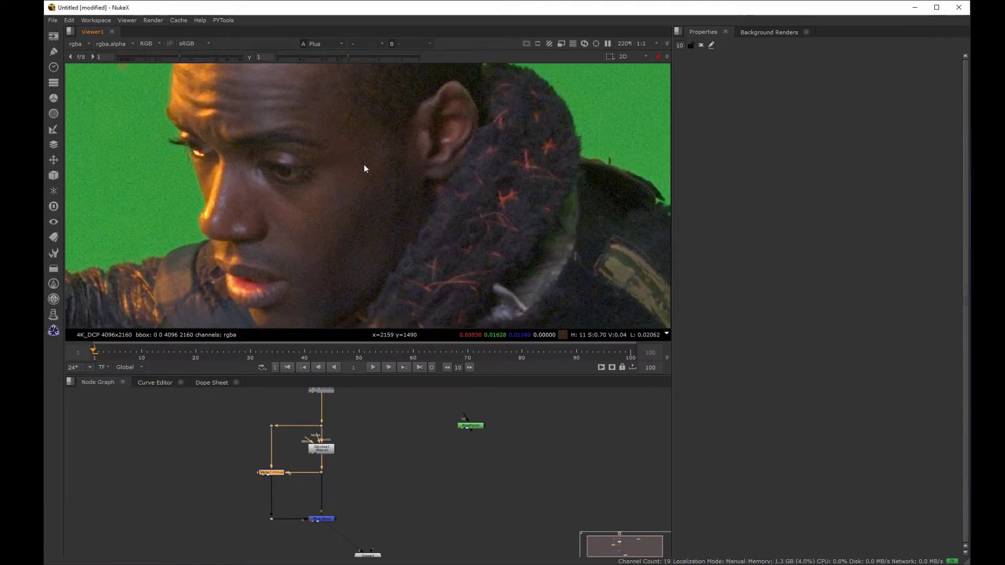
Compare the Plus result with the original plate by switching repeatedly between the two viewer inputs.
click(321, 518)
key(3)
click(321, 425)
key(2)
key(3)
key(2)
key(3)
key(2)
key(3)
key(2)
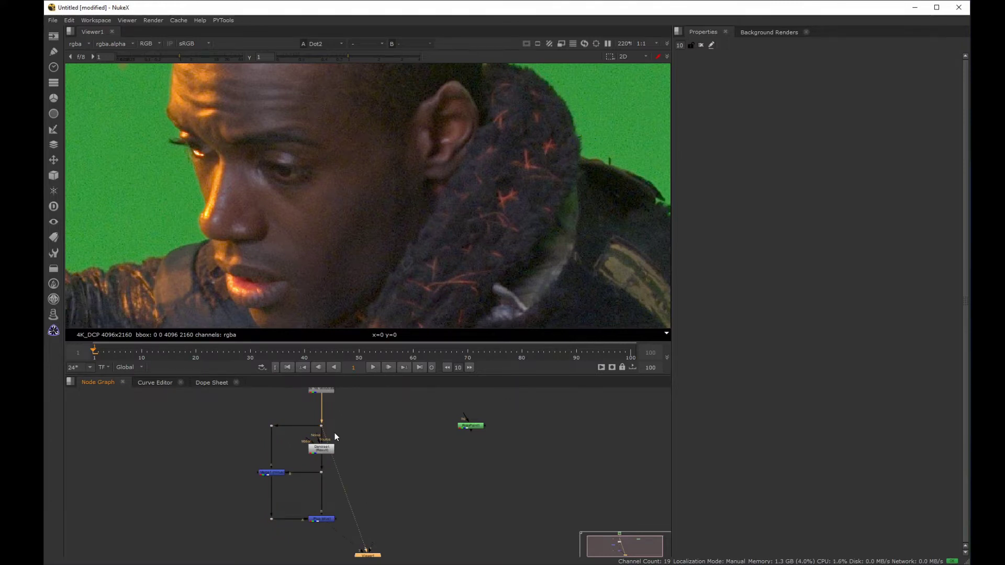
Sample a pixel on the cheek and check its values in the Plus result against the original plate.
ctrl+click(310, 244)
click(310, 243)
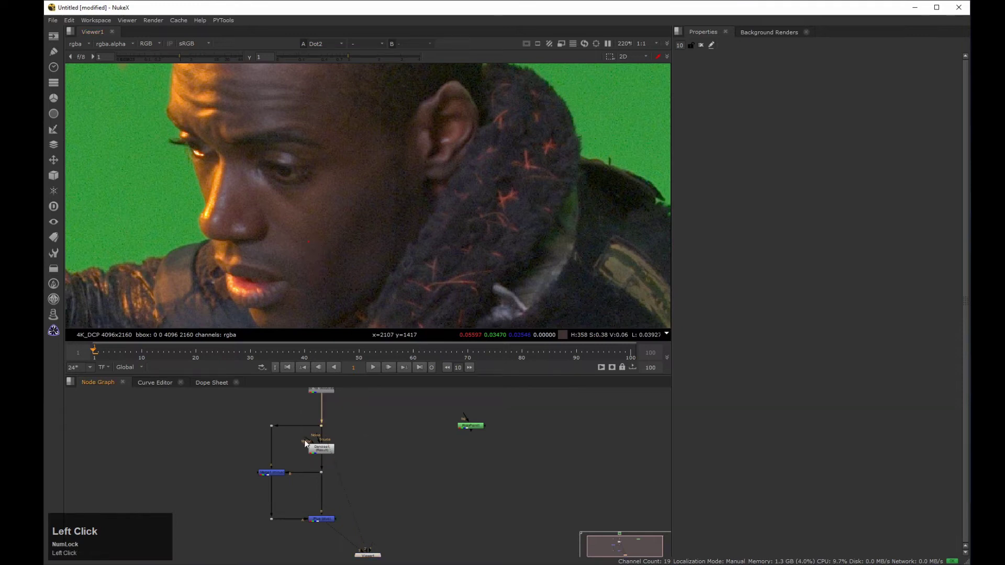
click(321, 518)
key(1)
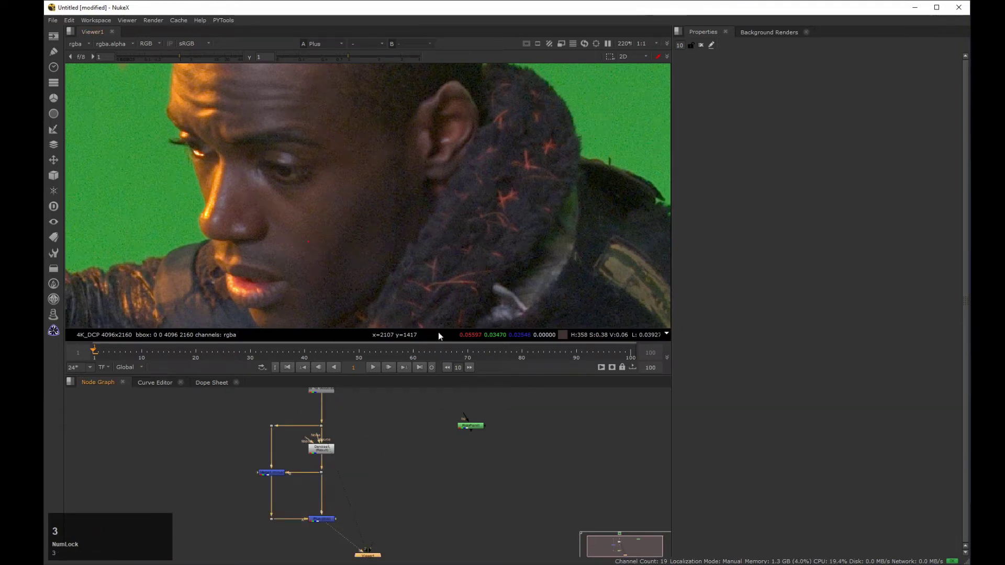
key(KP_3)
key(KP_2)
key(KP_3)
key(KP_2)
key(KP_3)
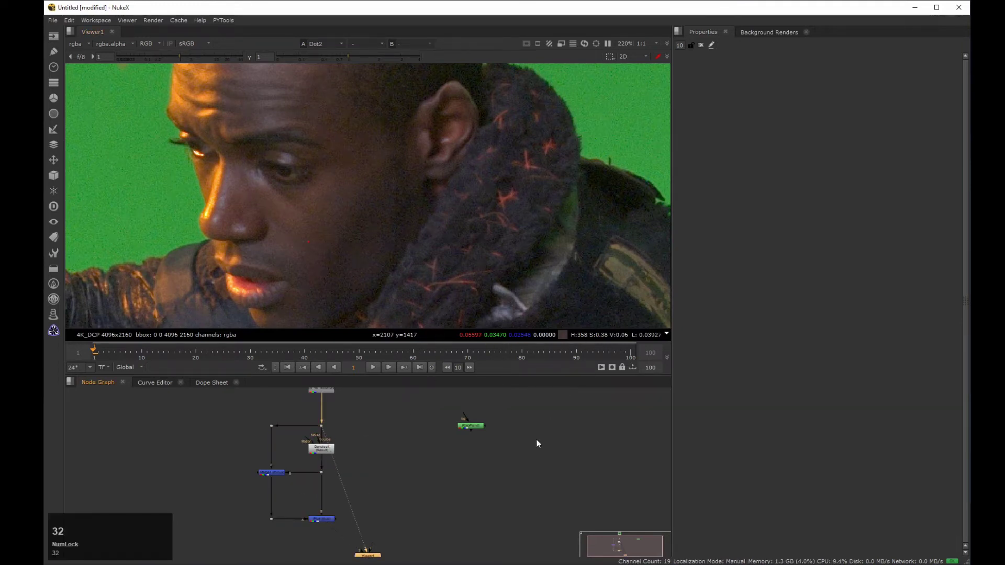
key(KP_2)
key(KP_3)
key(KP_2)
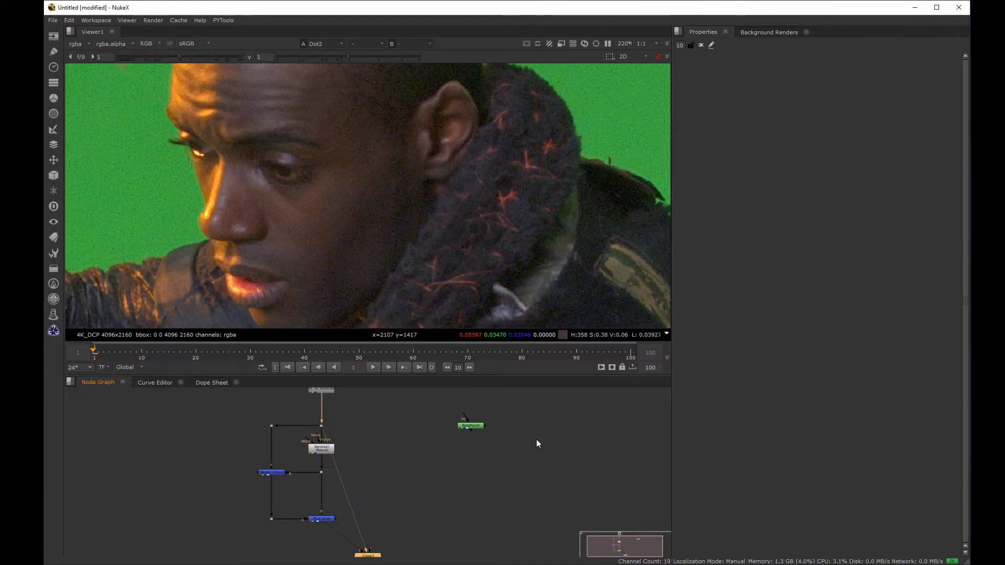
Move the minus Merge and Plus lower to make room below Denoise, and view the denoised face up close.
middle_click(325, 419)
drag(215, 435, 324, 510)
drag(252, 451, 251, 474)
click(306, 436)
key(2)
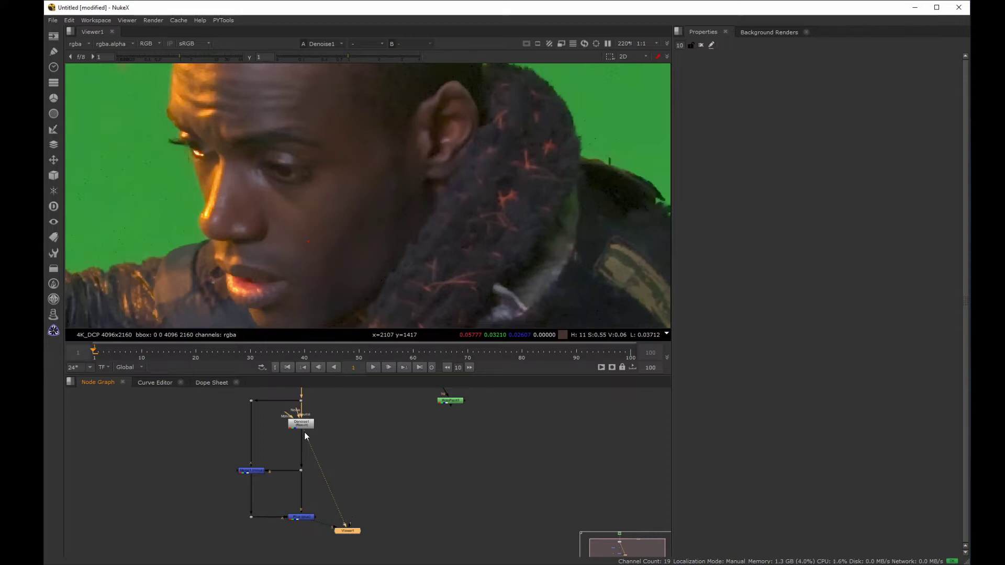
ctrl+right_click(330, 239)
middle_drag(316, 246, 399, 166)
Insert a Blur node after Denoise, set its channels to rgb and its size to 2.1.
click(336, 410)
click(302, 423)
key(b)
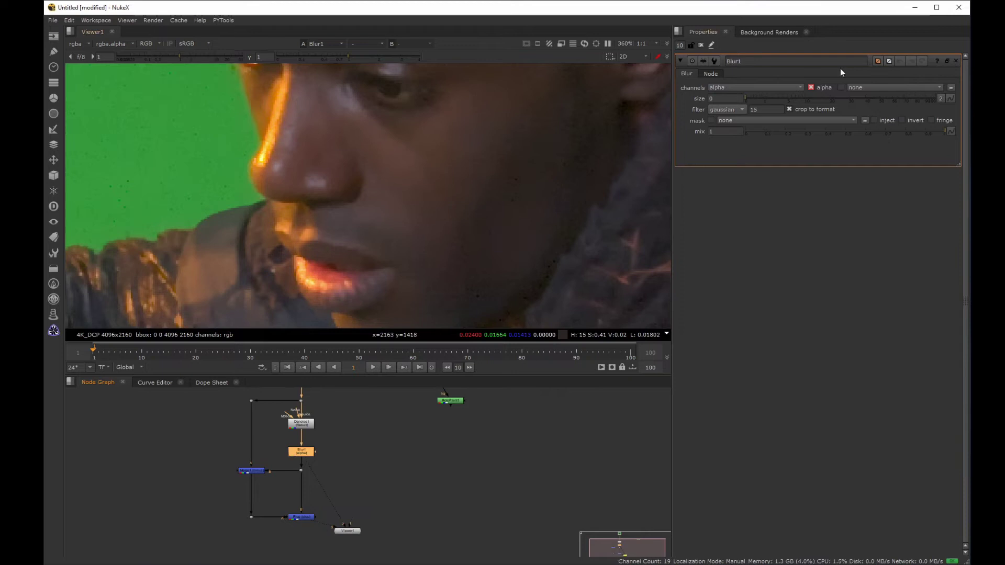
drag(756, 88, 778, 96)
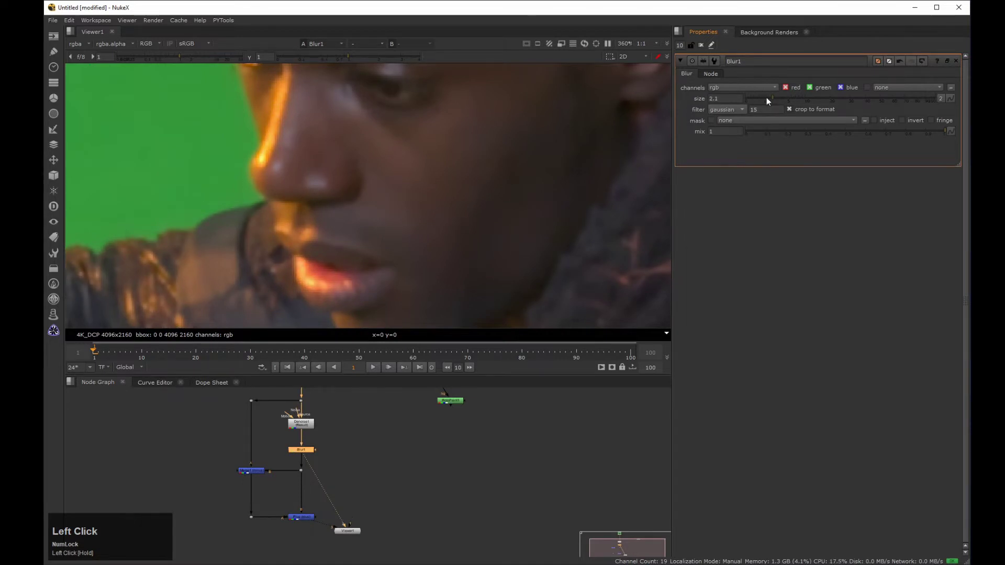
middle_drag(346, 187, 301, 193)
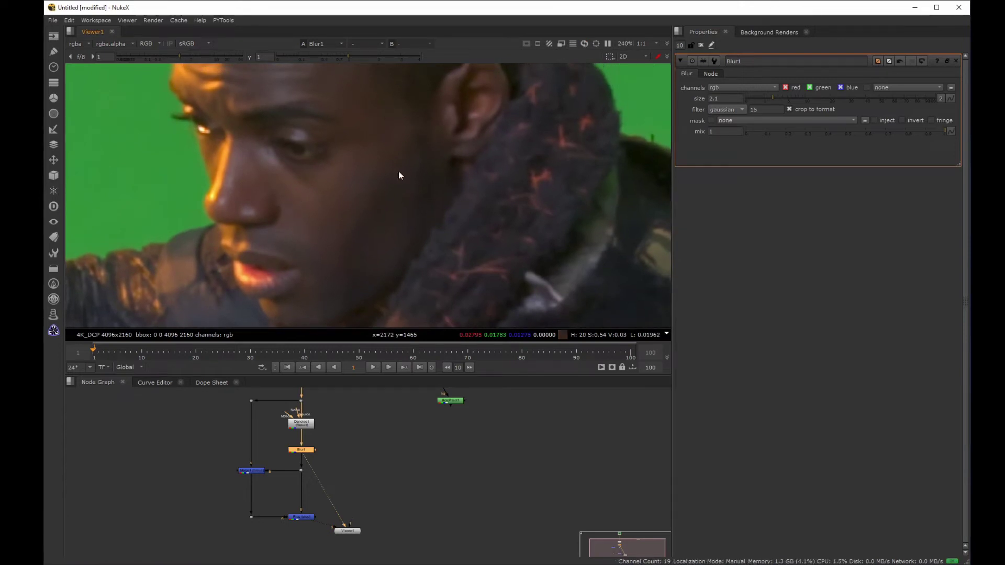
Check the Plus result with the blurred denoise branch against the original plate by alternating viewer inputs.
drag(322, 395, 279, 411)
key(2)
click(305, 516)
key(3)
key(2)
key(3)
key(2)
key(3)
key(2)
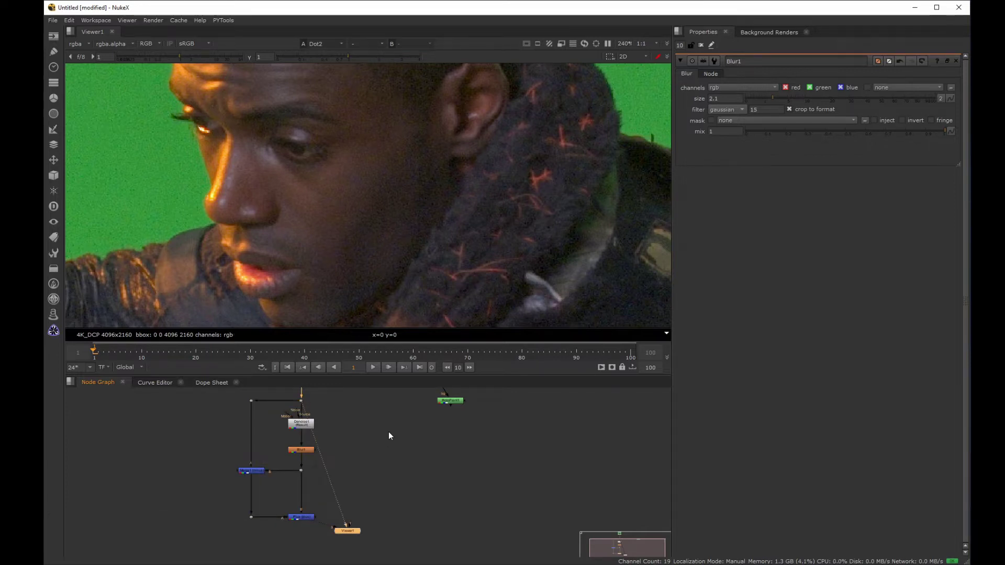
Sample a cheek pixel and compare its values between the original plate and the blur-based Plus result.
click(328, 219)
drag(315, 395, 286, 414)
key(2)
drag(274, 534, 326, 500)
key(3)
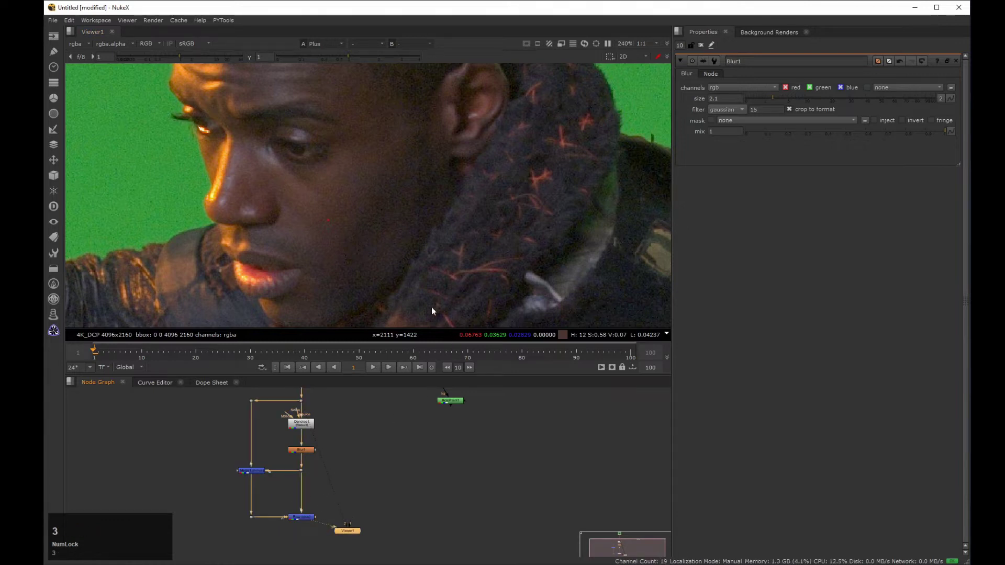
key(2)
key(3)
key(2)
key(3)
key(2)
key(3)
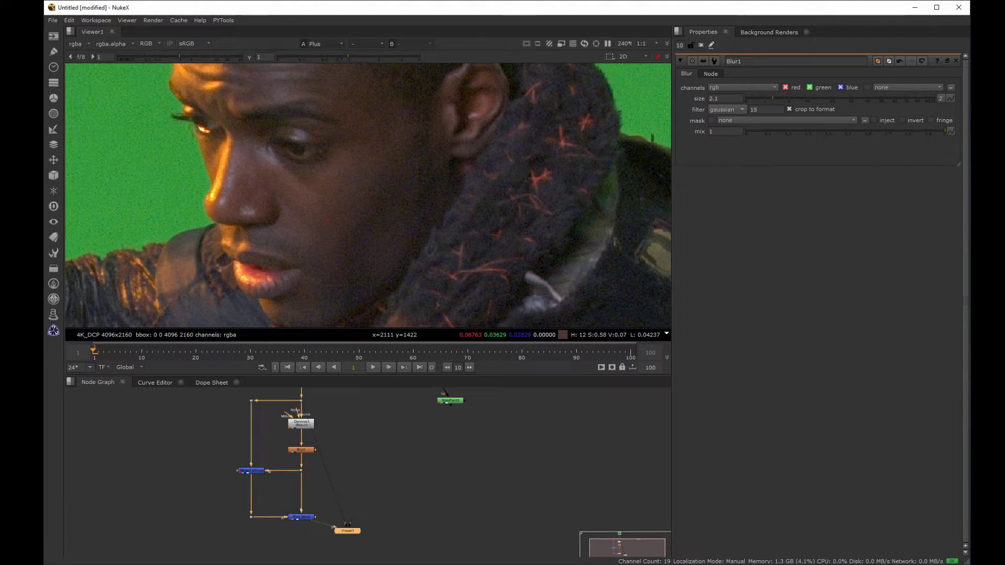
Paste a copy of the existing RotoPaint into the denoised branch above Plus, moving the Plus and its dot down for space.
middle_drag(435, 464, 438, 493)
drag(400, 398, 520, 471)
key(ctrl+c)
middle_drag(510, 466, 432, 425)
key(ctrl+v)
drag(275, 434, 385, 492)
drag(356, 457, 356, 488)
click(413, 457)
drag(431, 433, 361, 451)
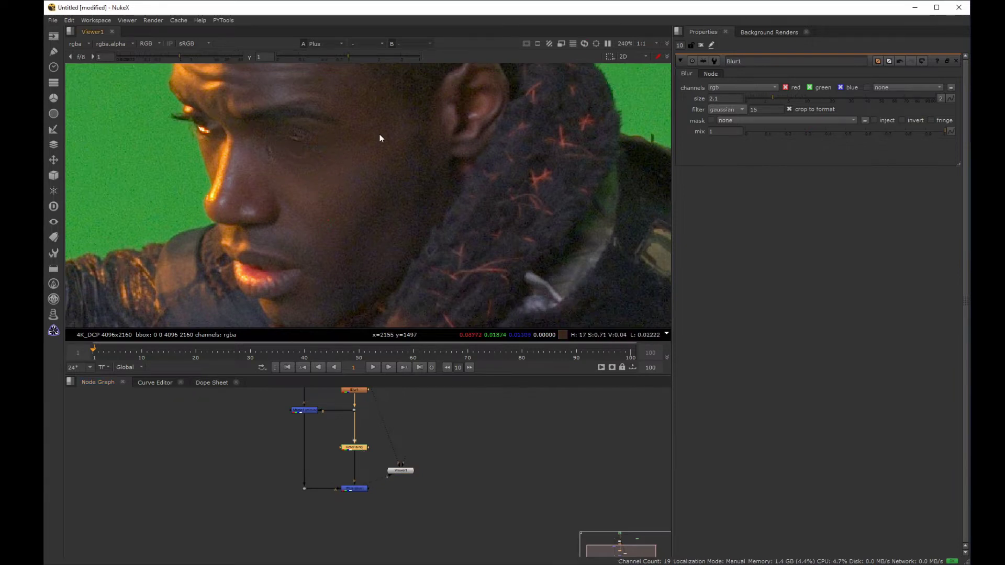
View the RotoPaint output on the denoised branch, and examine the painted eye area in the Plus result.
click(412, 457)
drag(399, 414, 323, 468)
key(2)
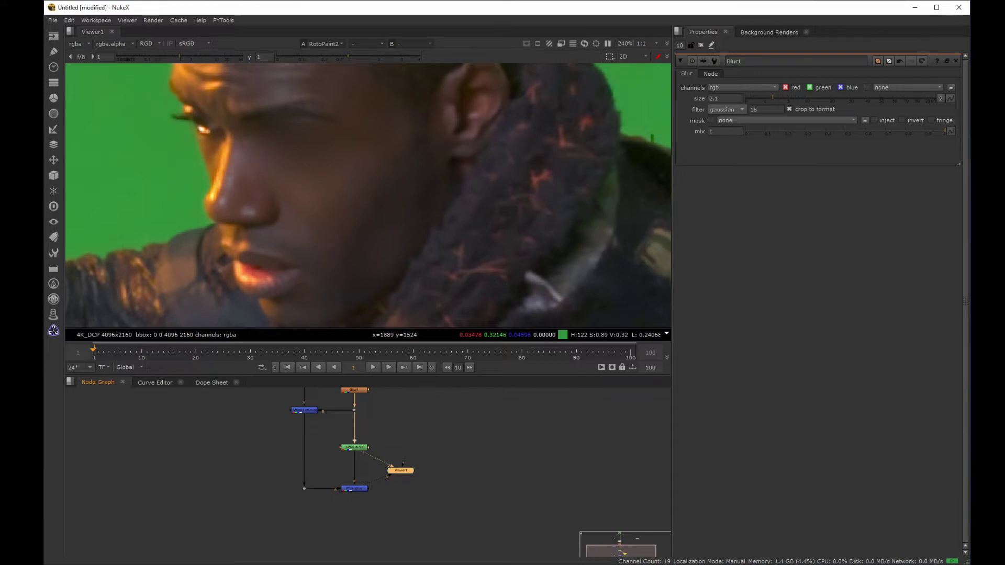
drag(341, 467, 378, 513)
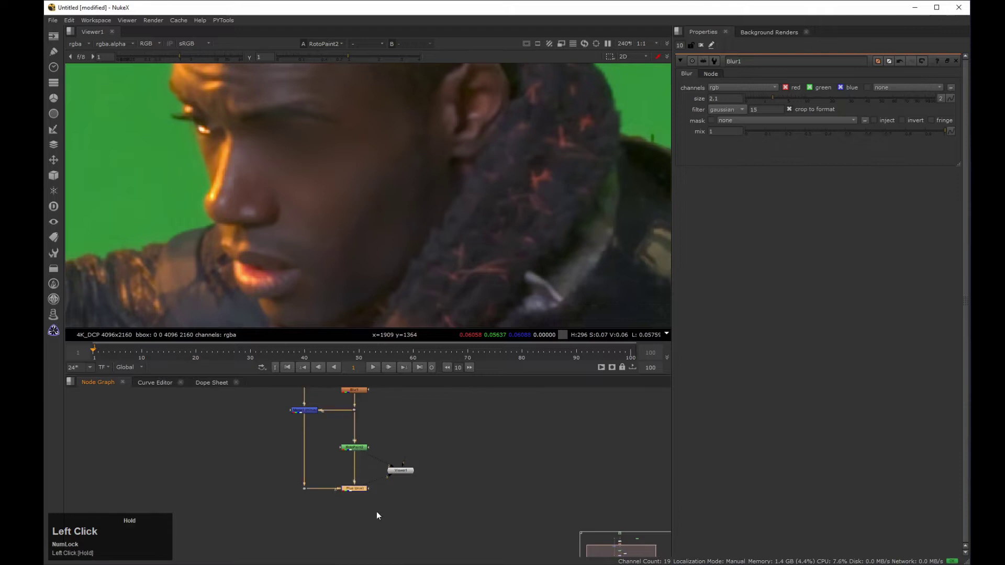
key(2)
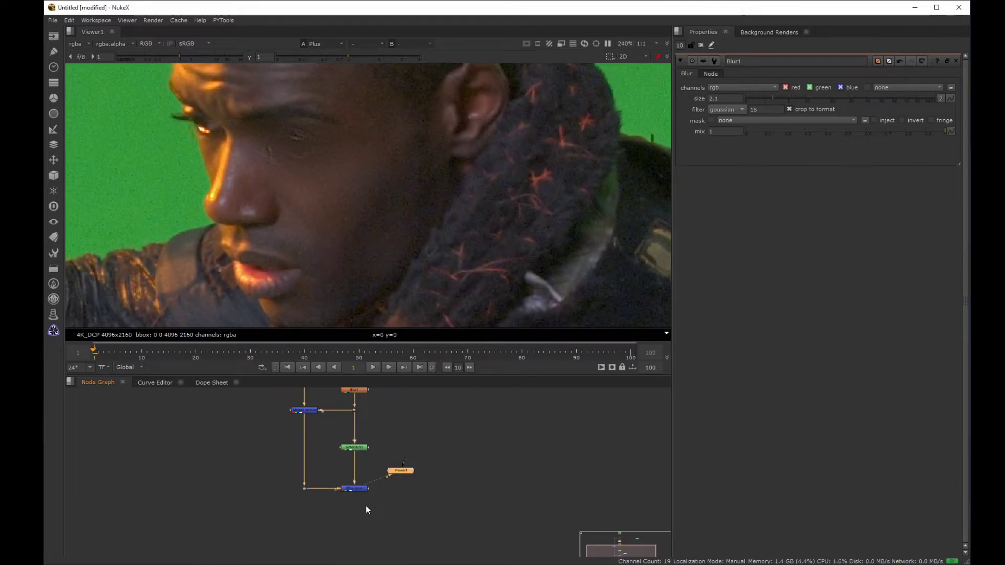
View the extracted grain at the dot below the minus Merge with the viewer gain raised to 5.
drag(334, 466, 281, 499)
key(2)
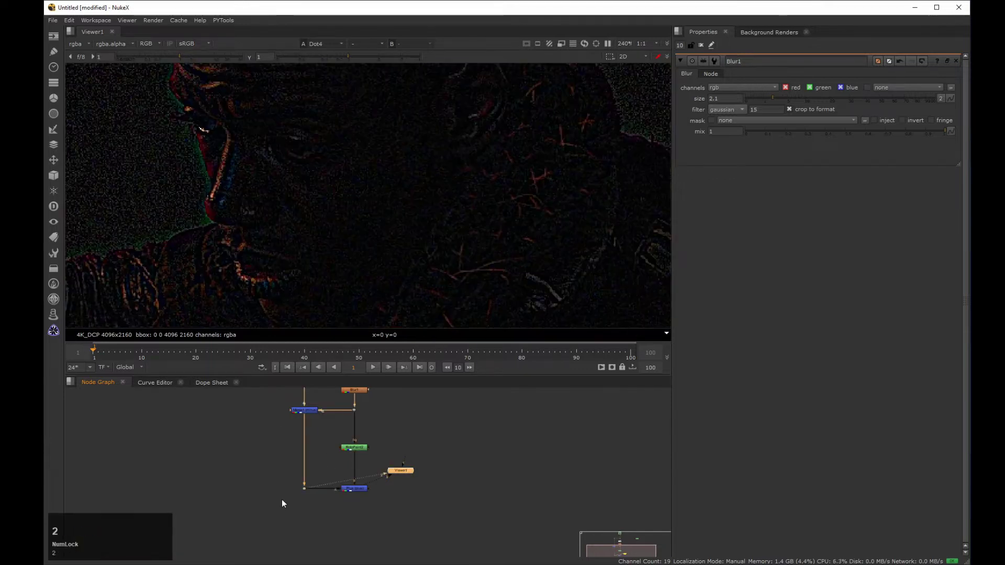
drag(182, 54, 204, 56)
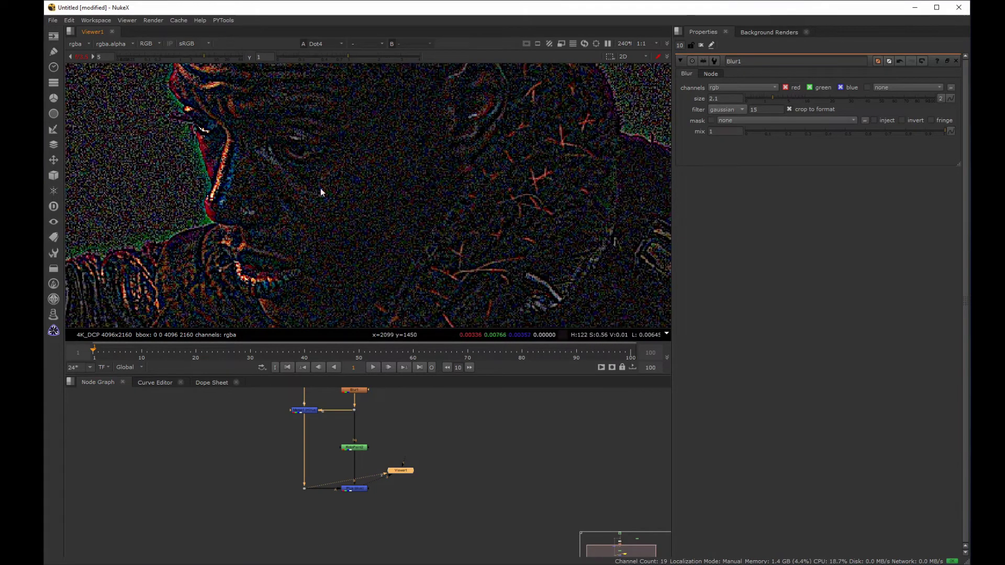
Insert a RotoPaint below the minus Merge and clone clean grain over the leftover eye detail.
click(303, 409)
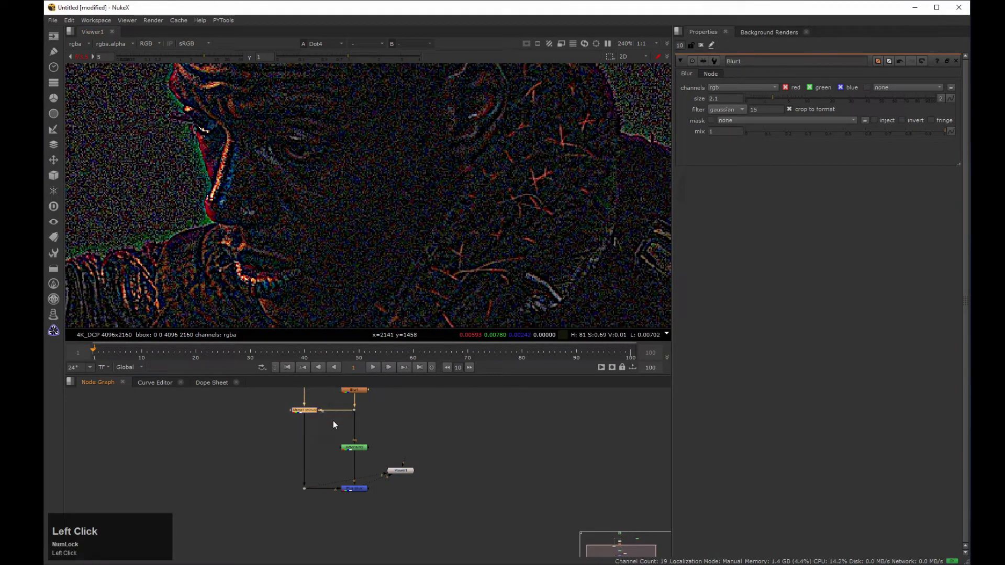
key(p)
middle_click(325, 190)
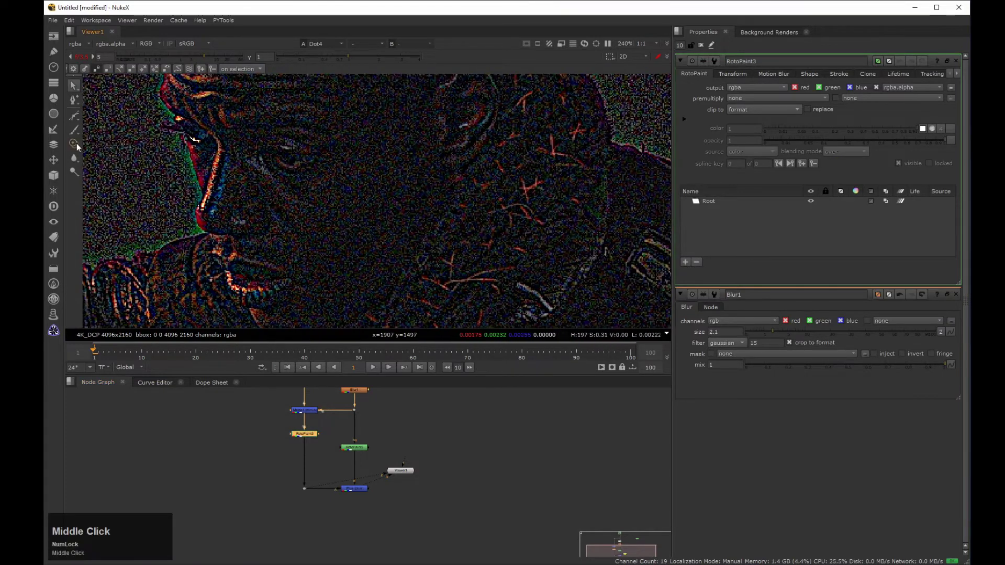
click(75, 145)
mouse_move(324, 181)
ctrl+mouse_down()
mouse_move(337, 192)
mouse_move(282, 159)
mouse_move(292, 165)
mouse_move(282, 147)
mouse_move(340, 166)
mouse_move(311, 209)
mouse_move(333, 217)
mouse_move(385, 196)
ctrl+mouse_up()
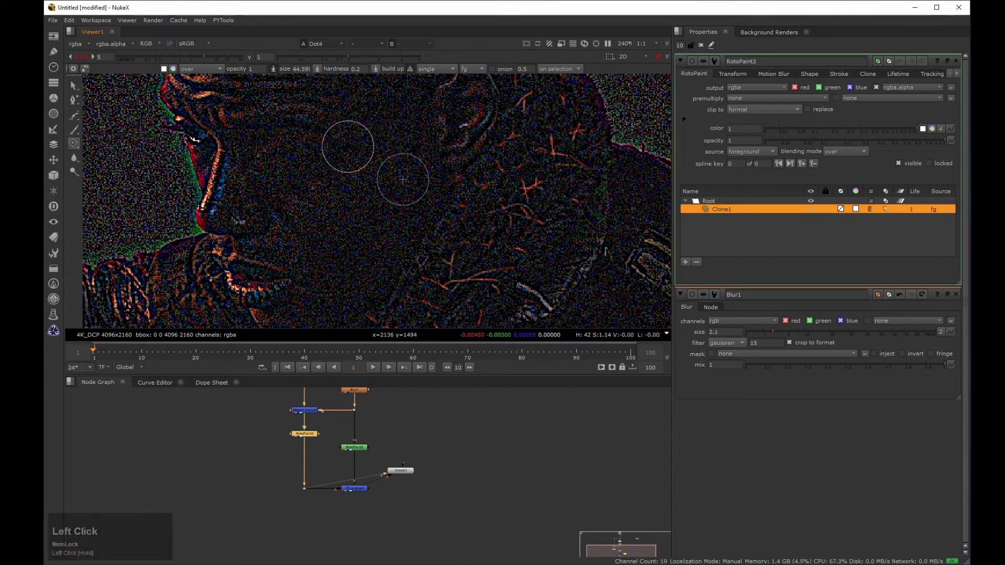
Align the two RotoPaint nodes, view the Plus result, close all node properties and reset the viewer gain to 1.
click(280, 462)
drag(303, 434, 304, 456)
drag(328, 506, 371, 474)
key(1)
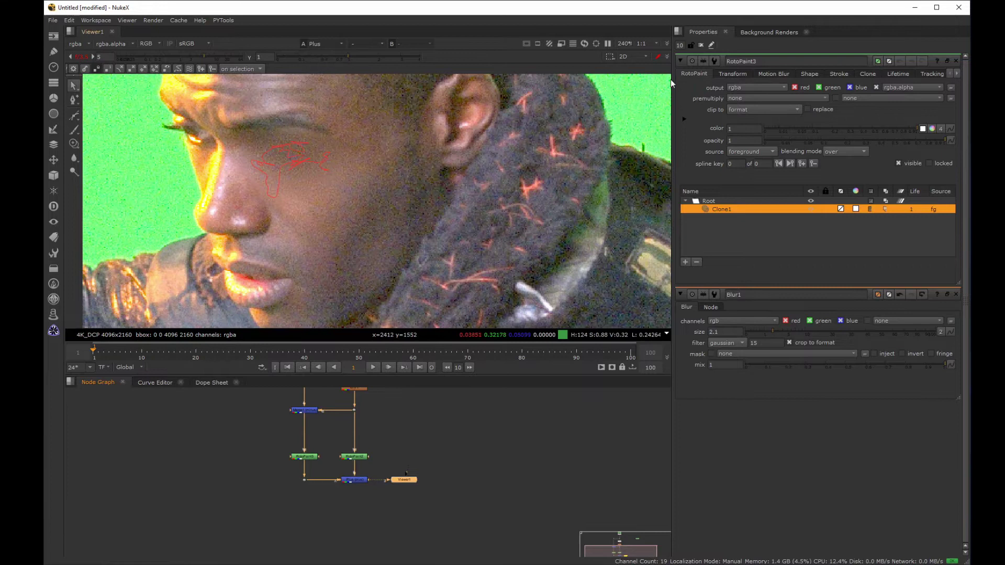
click(701, 45)
click(80, 57)
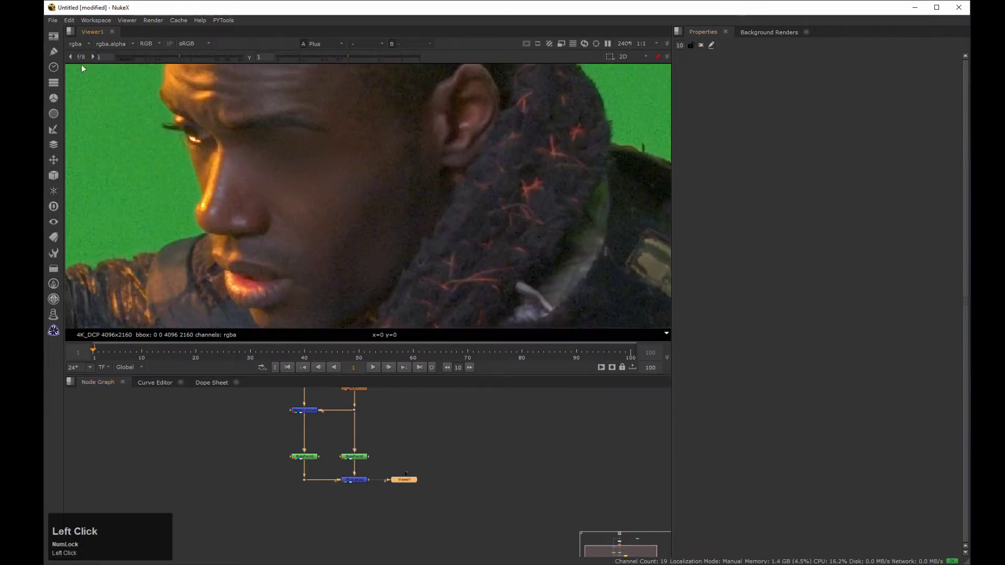
Compare the regrained eye paint-out with the original plate by toggling the viewer inputs.
middle_click(413, 429)
click(359, 526)
middle_drag(348, 408, 353, 469)
click(339, 479)
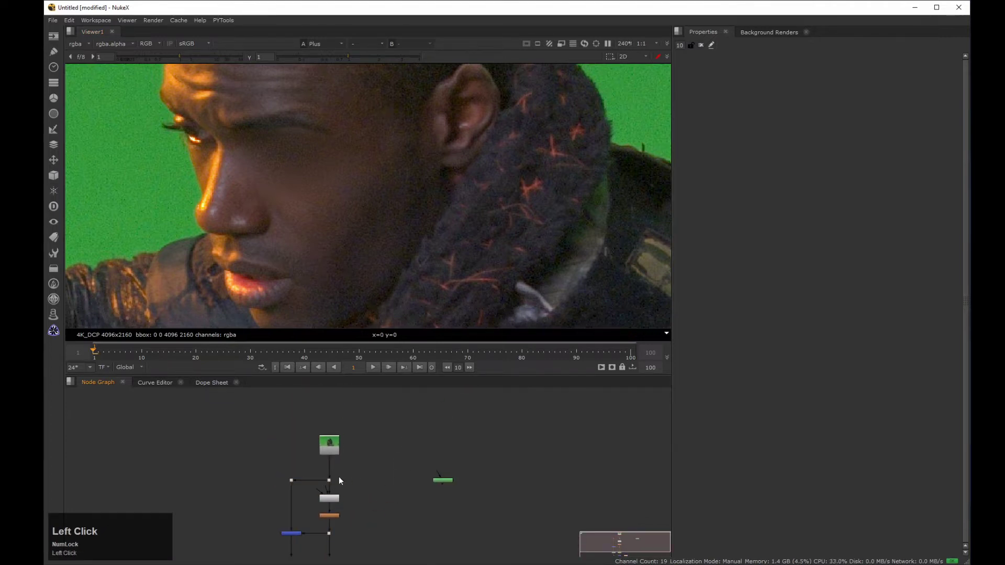
key(2)
key(3)
key(2)
key(3)
key(2)
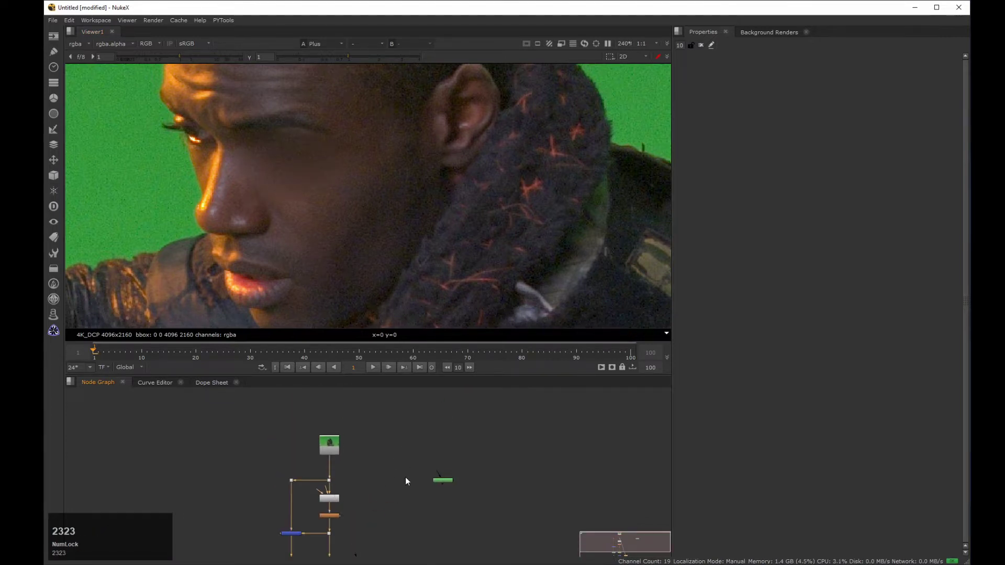
key(3)
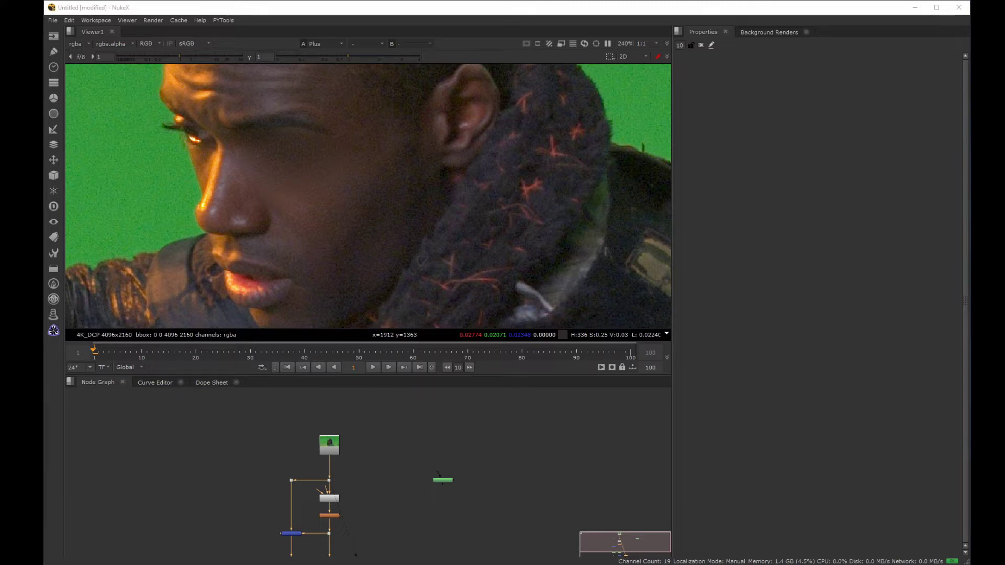
Frame the whole plate and inspect the green screen and rigging around the actor in the Plus result.
key(f)
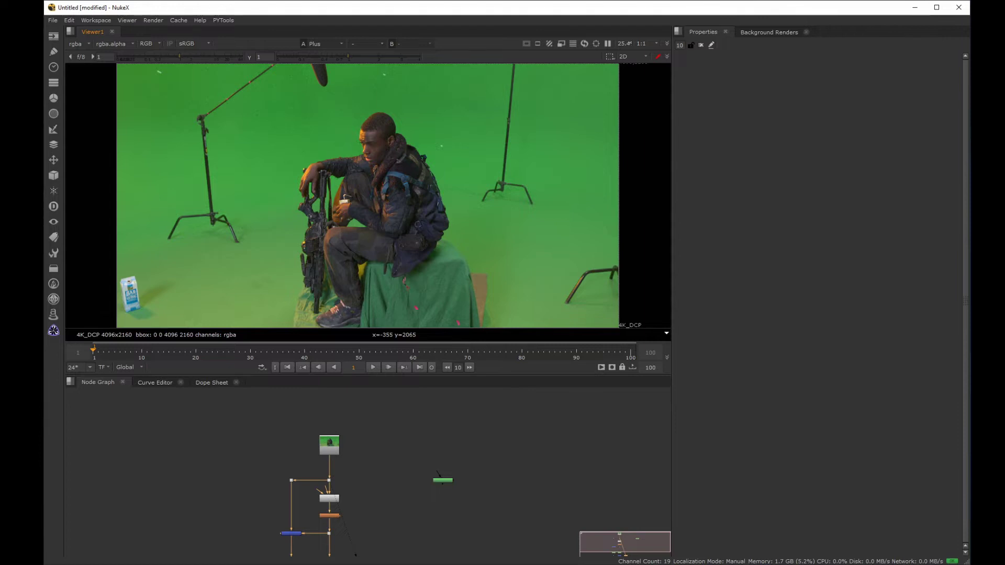
middle_drag(346, 205, 369, 209)
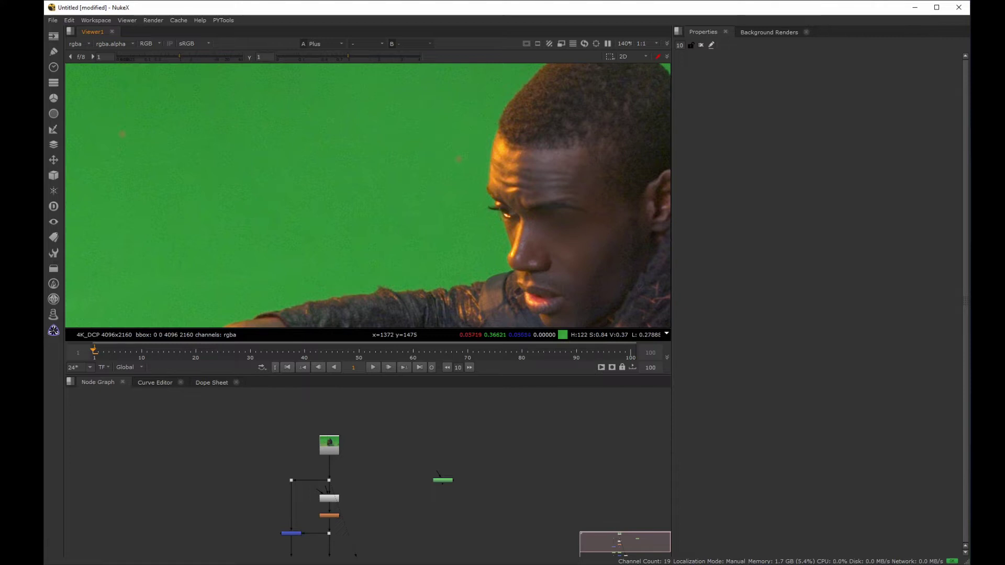
middle_drag(295, 167, 316, 181)
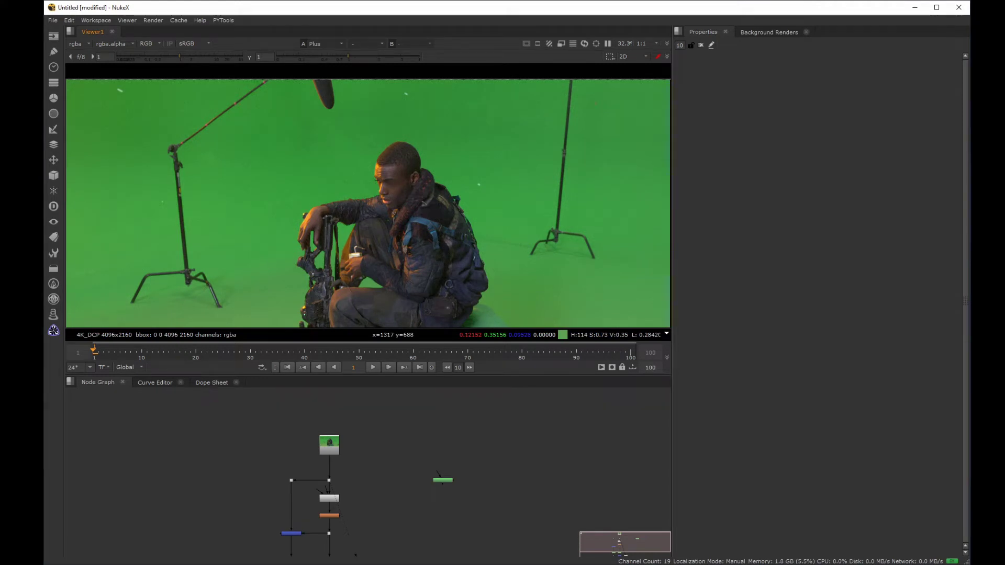
Extract both RotoPaint nodes from the grain and denoised branches, move them aside and lower the Plus with its dot.
middle_drag(278, 494, 238, 448)
scroll(237, 447, down, 2)
drag(231, 488, 422, 453)
key(ctrl+shift+x)
middle_drag(380, 446, 447, 438)
drag(447, 431, 524, 431)
click(341, 455)
key(Delete)
drag(286, 493, 350, 511)
drag(336, 502, 336, 513)
Insert a new RotoPaint into the denoised branch above Plus, view it in a maximized viewer and activate the Clone tool.
scroll(353, 515, up, 3)
click(327, 423)
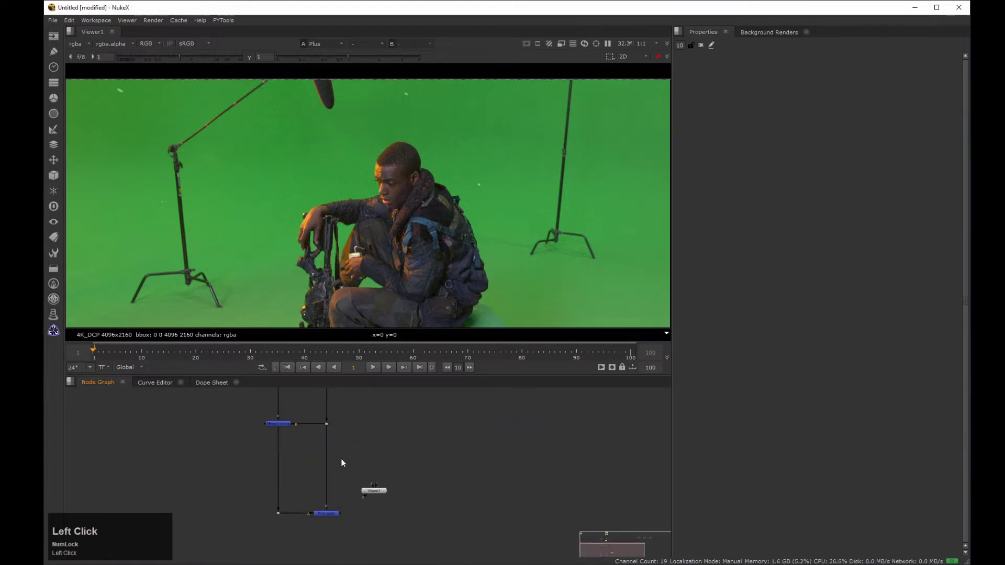
key(p)
key(1)
scroll(254, 133, up, 2)
middle_drag(254, 132, 294, 239)
key(space)
key(c)
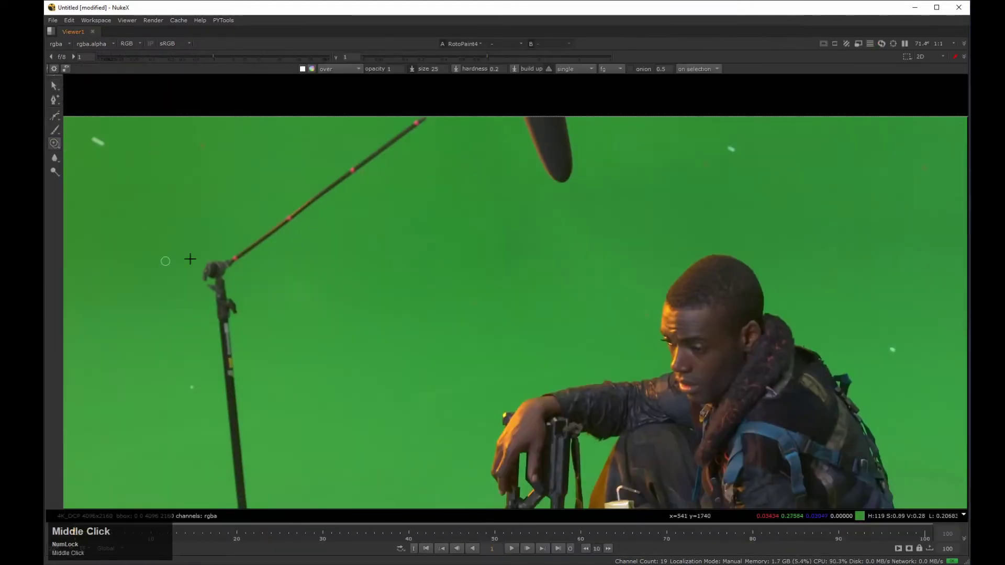
Clone clean green screen over the boom arm and the light stand on the actor's left side of frame.
middle_drag(190, 260, 309, 237)
ctrl+click(263, 259)
drag(323, 251, 540, 105)
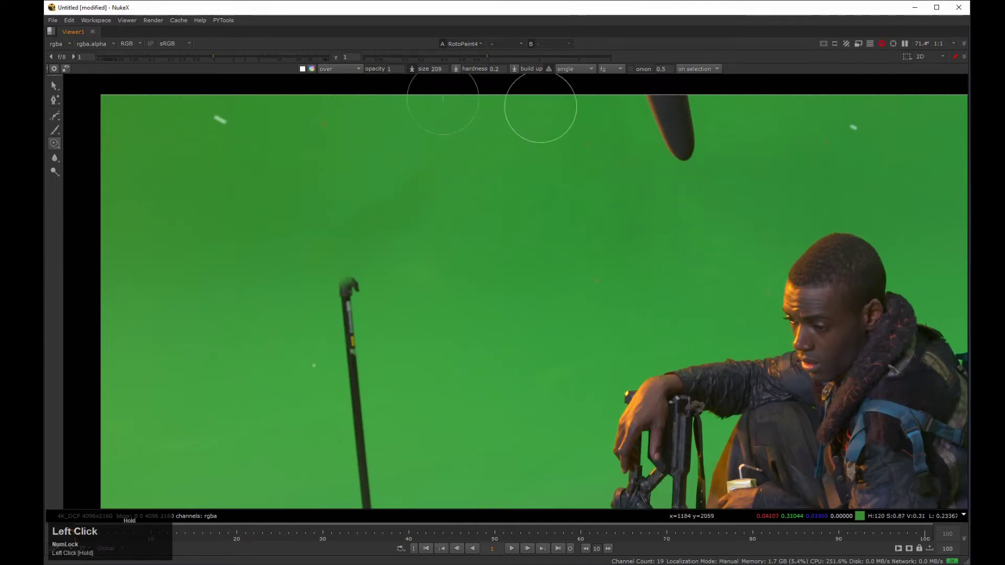
mouse_move(262, 146)
middle_down()
mouse_move(293, 179)
mouse_move(267, 215)
middle_up()
mouse_move(267, 217)
ctrl+mouse_down()
mouse_move(392, 209)
mouse_move(298, 202)
mouse_move(312, 337)
mouse_move(241, 442)
mouse_move(386, 424)
mouse_move(433, 455)
ctrl+mouse_up()
drag(244, 387, 154, 402)
Clone green screen over the marks near the actor's head and the boom microphone, resizing the brush as needed.
mouse_move(461, 214)
middle_down()
mouse_move(280, 346)
mouse_move(230, 395)
middle_up()
mouse_move(238, 391)
shift+mouse_down()
mouse_move(180, 418)
mouse_move(199, 404)
shift+mouse_up()
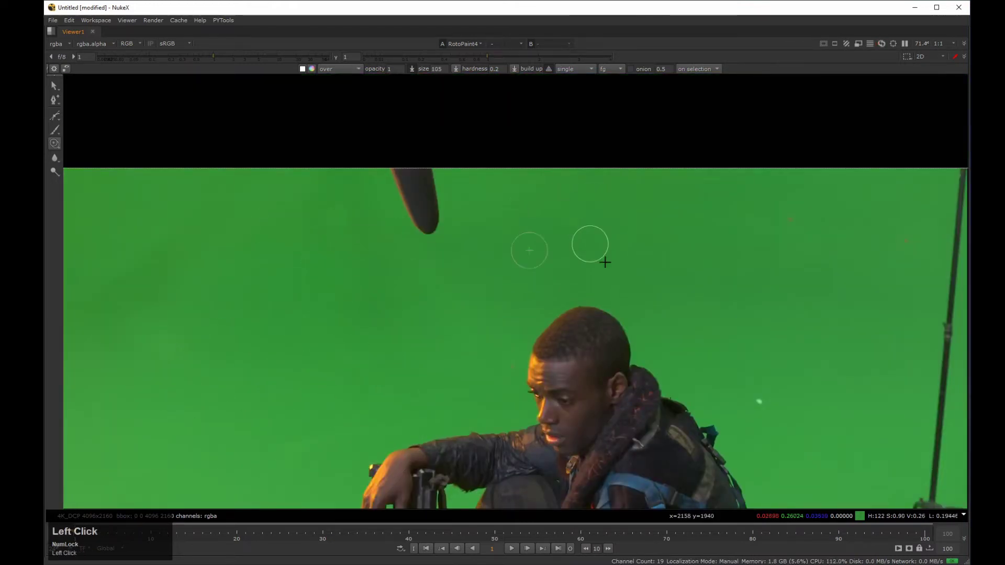
scroll(544, 286, up, 3)
shift+drag(544, 287, 529, 291)
drag(574, 260, 585, 260)
scroll(578, 260, down, 3)
middle_drag(575, 259, 540, 377)
shift+drag(536, 369, 566, 361)
ctrl+click(354, 285)
drag(480, 215, 458, 252)
Clone out the tracking markers on the green screen behind the actor's back, resampling the source near each one.
middle_drag(862, 305, 466, 243)
shift+drag(543, 332, 509, 338)
ctrl+click(427, 345)
mouse_move(403, 359)
shift+mouse_down()
mouse_move(419, 352)
mouse_move(390, 360)
shift+mouse_up()
drag(394, 357, 396, 355)
middle_drag(434, 164, 350, 218)
click(350, 218)
ctrl+drag(426, 242, 462, 242)
click(462, 243)
mouse_move(598, 222)
ctrl+mouse_down()
mouse_move(579, 226)
mouse_move(609, 222)
ctrl+mouse_up()
click(578, 227)
Clone out the tall light stand behind the actor with a brush size of 249, and restore the normal workspace layout.
mouse_move(628, 220)
ctrl+mouse_down()
mouse_move(539, 230)
mouse_move(527, 210)
ctrl+mouse_up()
shift+drag(551, 220, 567, 219)
drag(521, 180, 487, 385)
middle_drag(486, 383, 472, 205)
mouse_move(483, 262)
mouse_down()
mouse_move(534, 358)
mouse_move(425, 370)
mouse_move(520, 377)
mouse_up()
middle_click(635, 388)
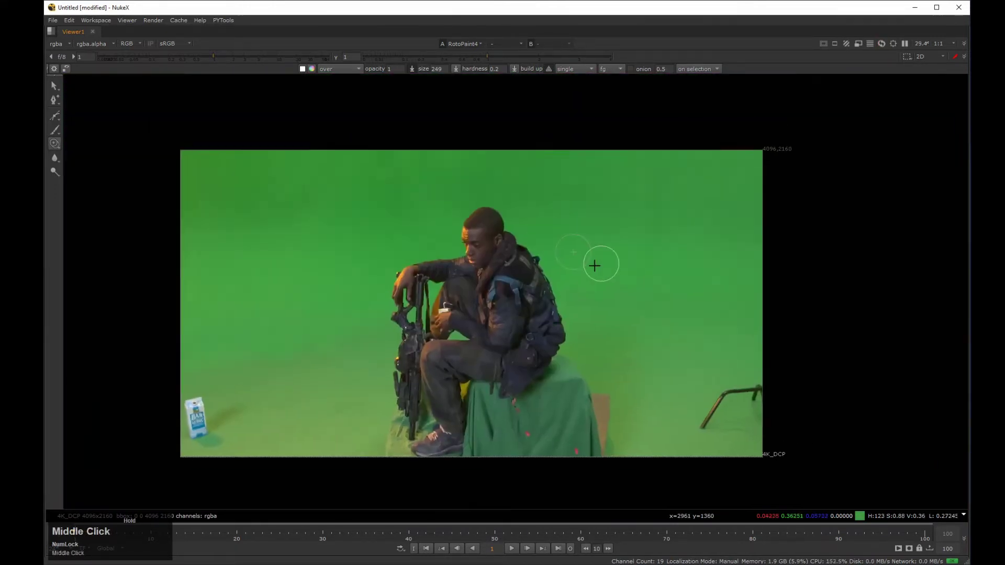
key(h)
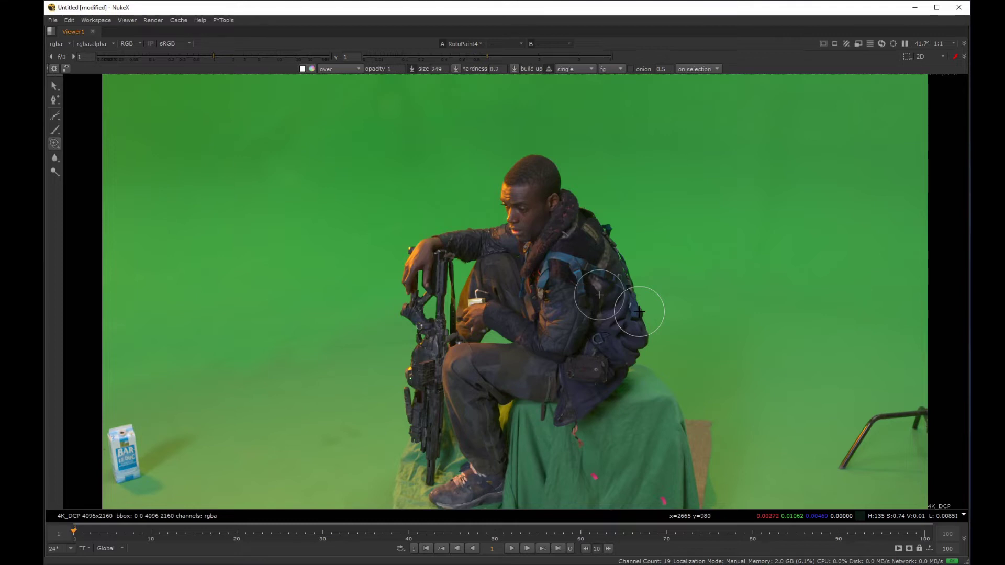
key(space)
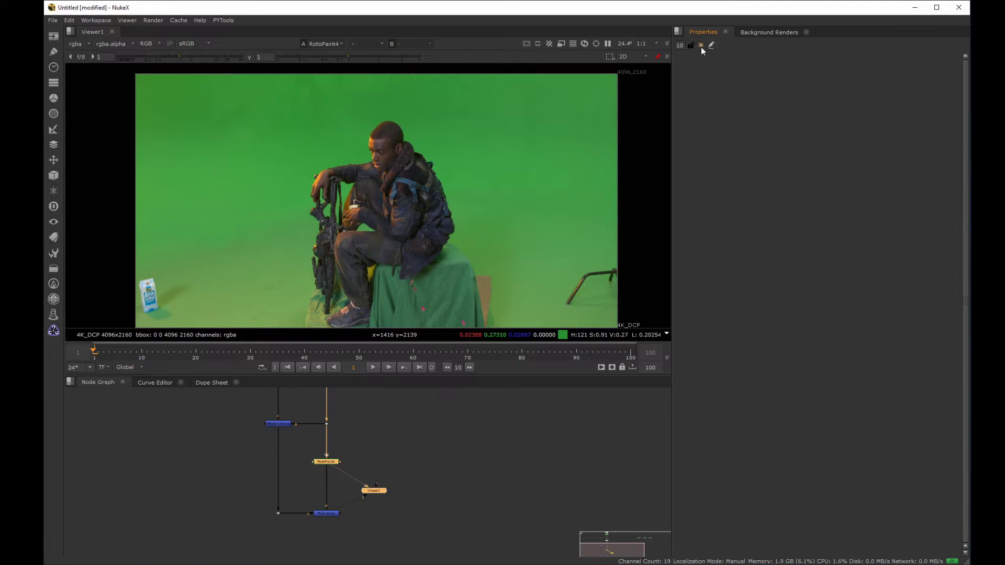
Show the Plus merge in the viewer and check the regrained clean-up around the actor.
drag(298, 497, 358, 540)
key(1)
middle_drag(286, 98, 323, 178)
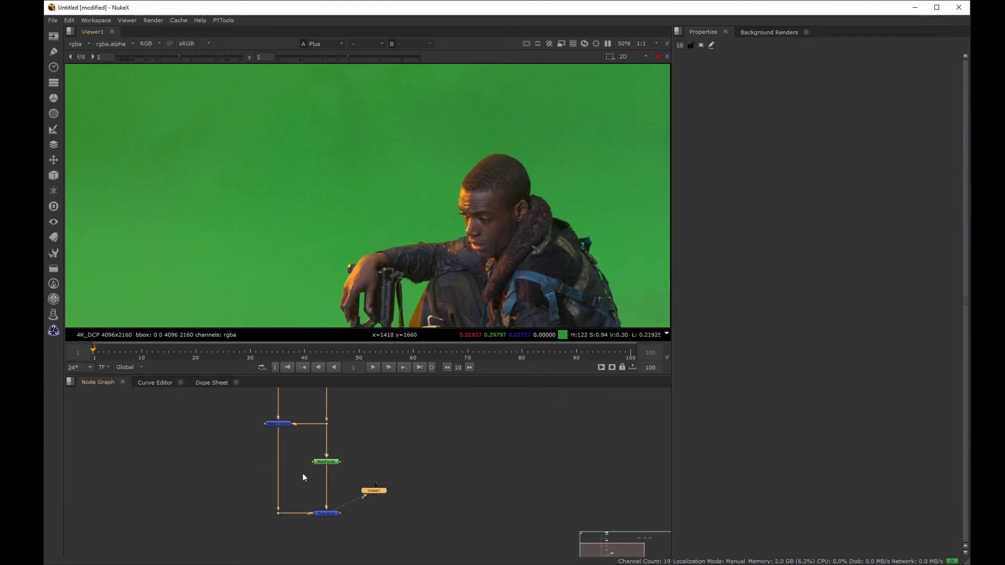
Add a Grade node after the Plus merge with gain 1.9 and gamma 0.305 to expose uneven patches in the green screen.
middle_drag(303, 473, 374, 457)
drag(373, 456, 356, 512)
key(g)
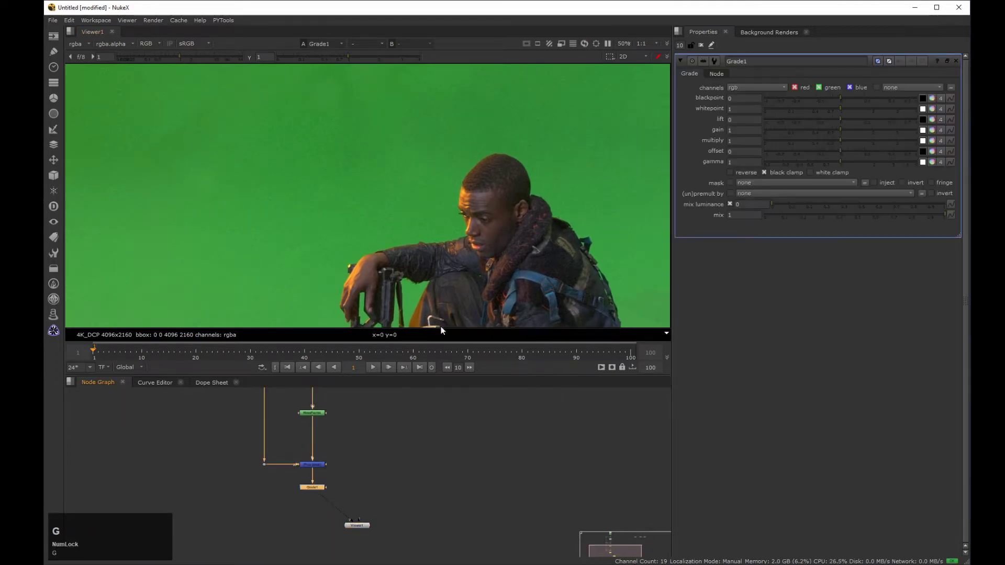
drag(840, 129, 865, 129)
drag(839, 162, 784, 162)
click(871, 128)
scroll(394, 198, down, 3)
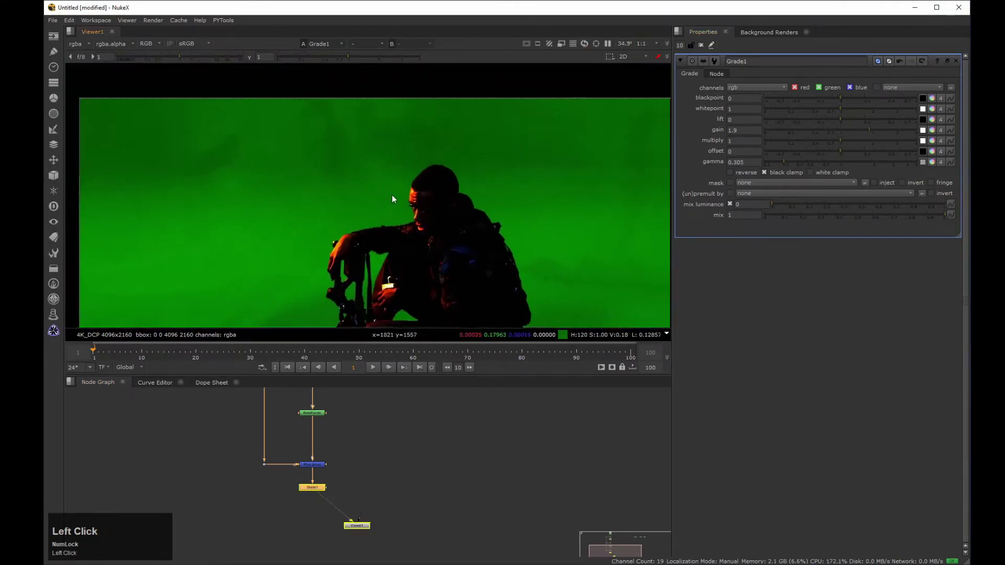
scroll(366, 196, up, 3)
middle_drag(356, 195, 448, 253)
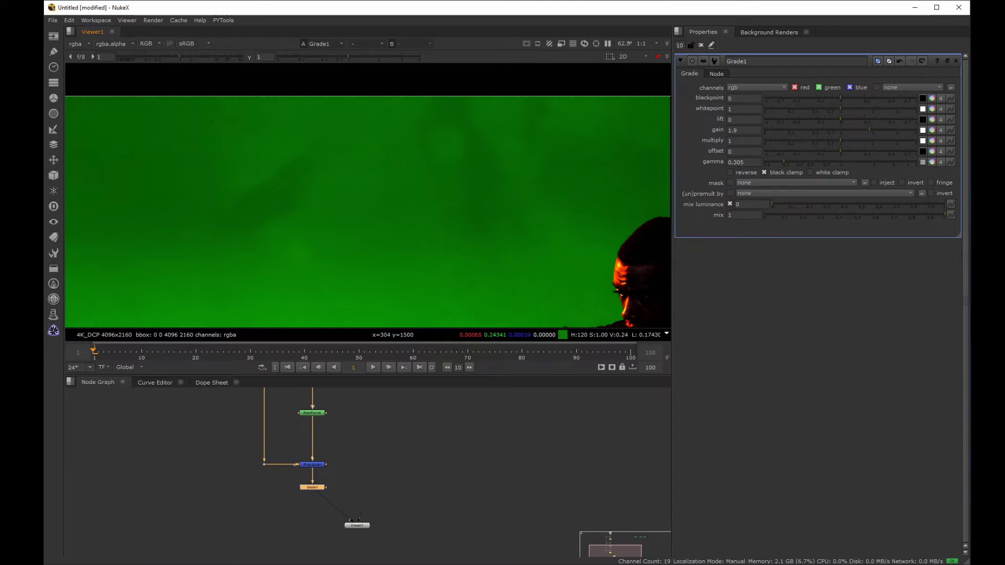
Show the extracted grain branch in the viewer at the dot feeding the Plus merge, with the viewer gain at 10.
middle_drag(247, 446, 259, 488)
drag(259, 488, 224, 530)
key(2)
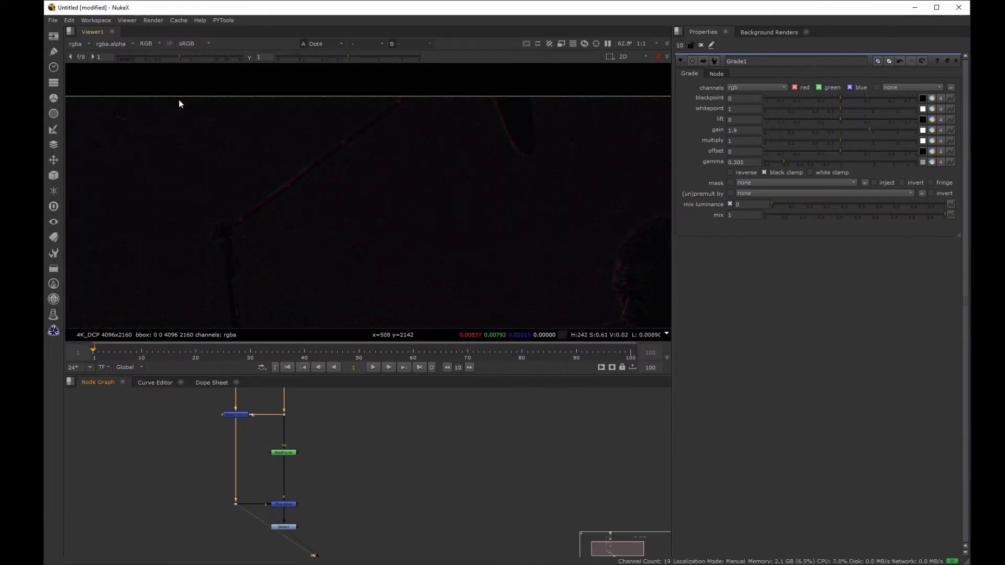
click(214, 57)
click(211, 430)
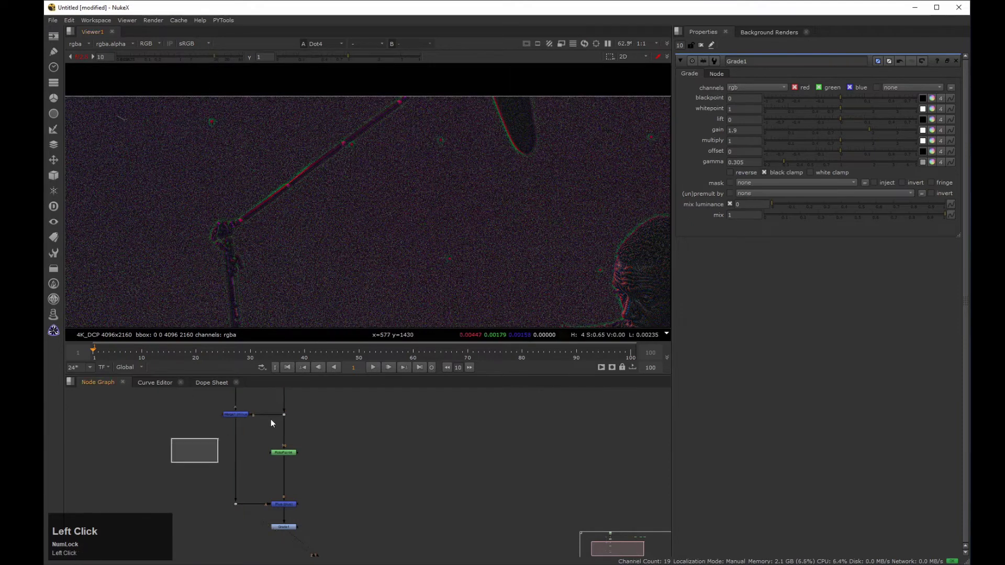
Add a RotoPaint node after the minus merge on the grain branch and outline the diagonal boom arm section with a cusped Bezier shape.
click(240, 414)
key(p)
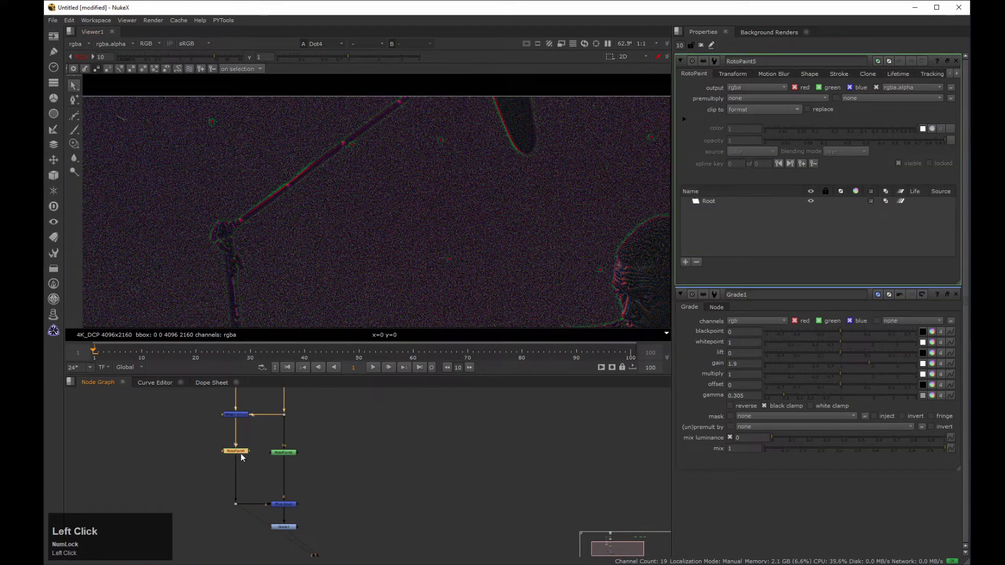
mouse_move(74, 115)
mouse_down()
mouse_move(102, 134)
mouse_move(102, 124)
mouse_up()
click(271, 215)
click(255, 196)
click(307, 154)
click(330, 182)
click(271, 215)
drag(307, 154, 333, 136)
drag(330, 182, 366, 122)
Set the Bezier shape's source to the background and move its clone centre to x 1345, y 1670.
click(751, 151)
click(755, 172)
click(867, 74)
scroll(549, 210, down, 5)
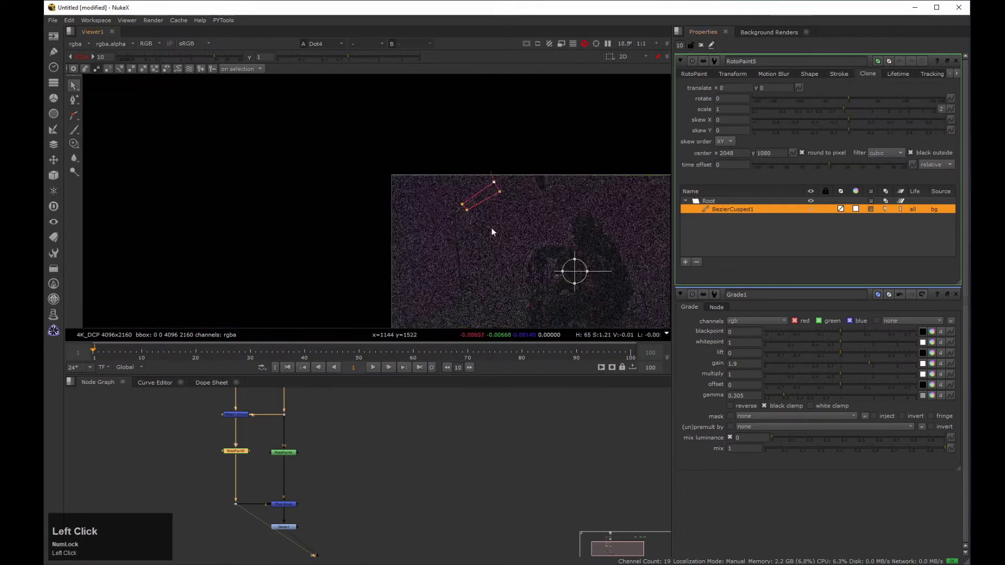
middle_drag(493, 231, 426, 166)
ctrl+drag(505, 208, 443, 155)
scroll(451, 147, up, 4)
middle_drag(482, 126, 441, 202)
scroll(441, 202, down, 3)
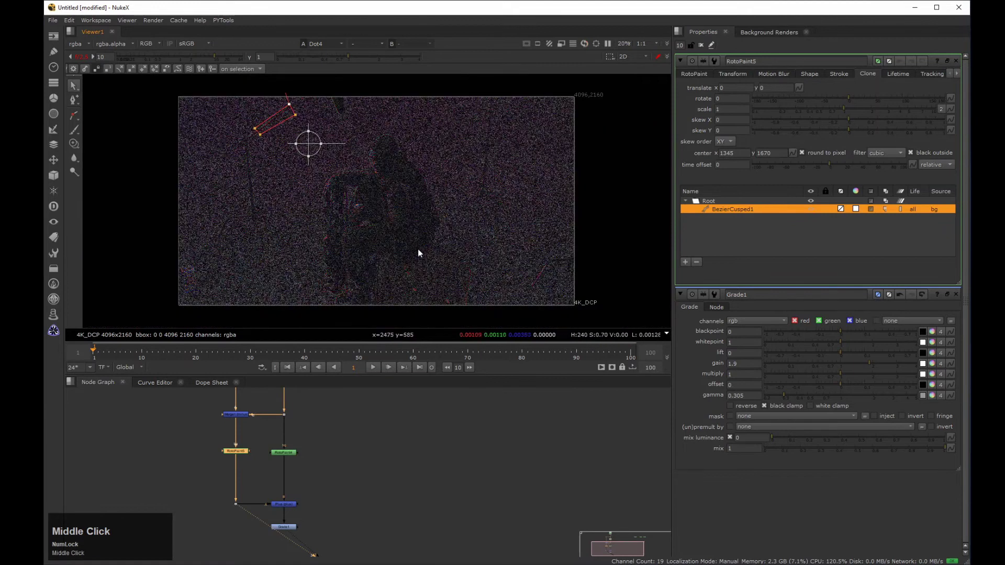
scroll(399, 197, up, 4)
Offset the shape's clone source to x -269, y 163 so clean grain covers the boom arm, and set its filter to impulse.
drag(444, 235, 378, 198)
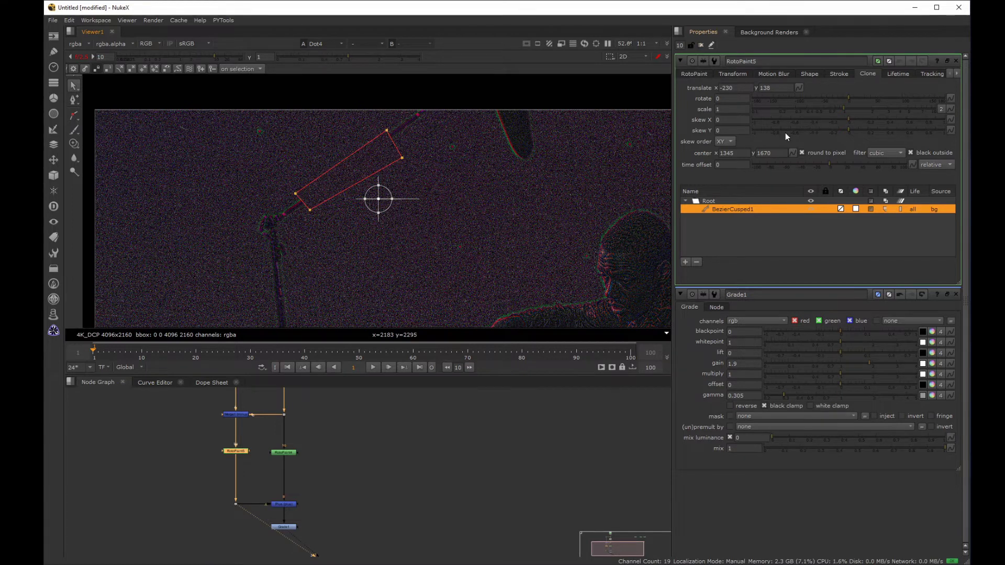
mouse_move(341, 225)
middle_down()
mouse_move(340, 249)
mouse_move(423, 191)
middle_up()
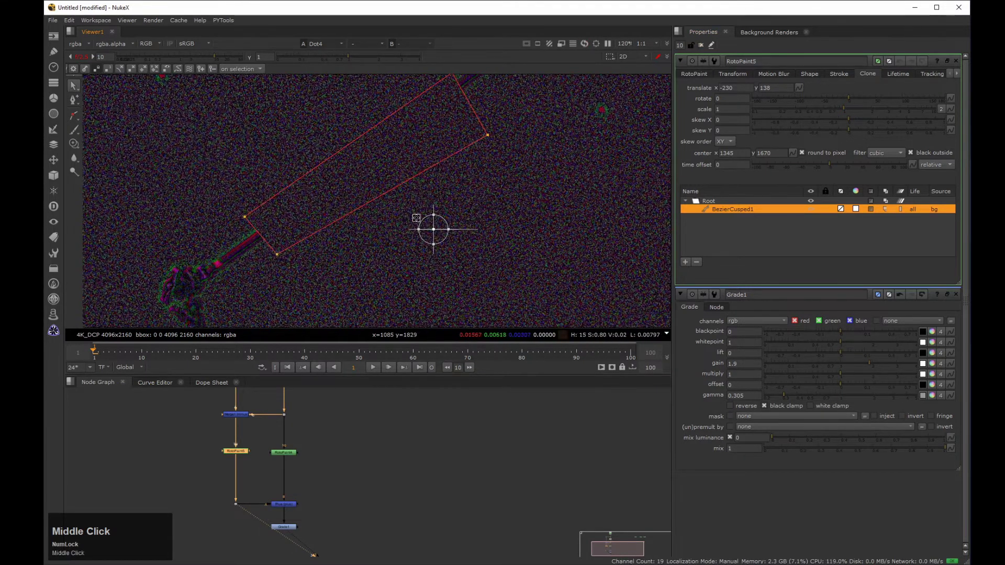
mouse_move(434, 229)
mouse_down()
mouse_move(425, 214)
mouse_move(411, 215)
mouse_up()
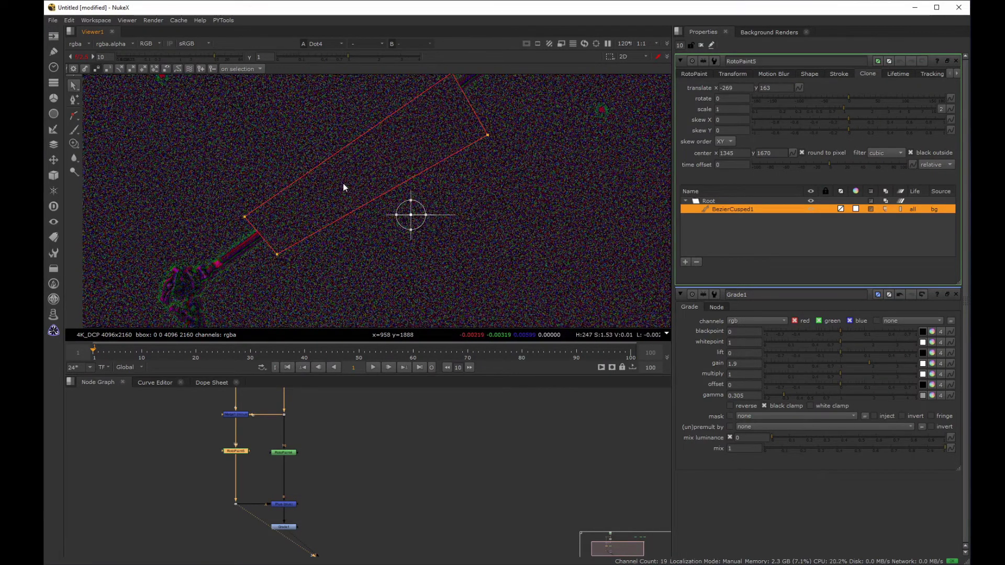
click(883, 152)
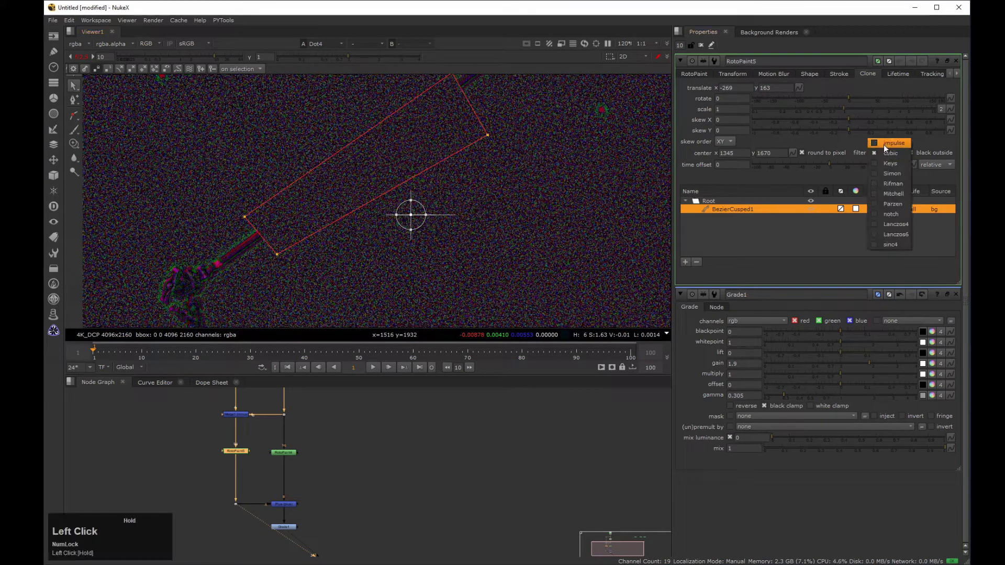
click(883, 144)
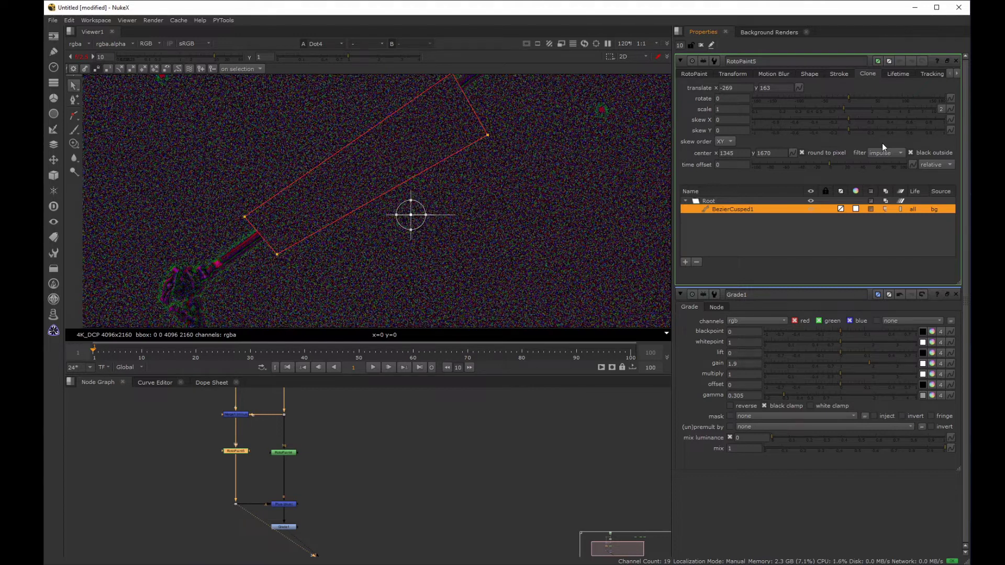
Reset the viewer gain to 1, show the Grade result in the viewer, and close all node property panels.
click(80, 56)
middle_drag(397, 189, 355, 217)
click(291, 526)
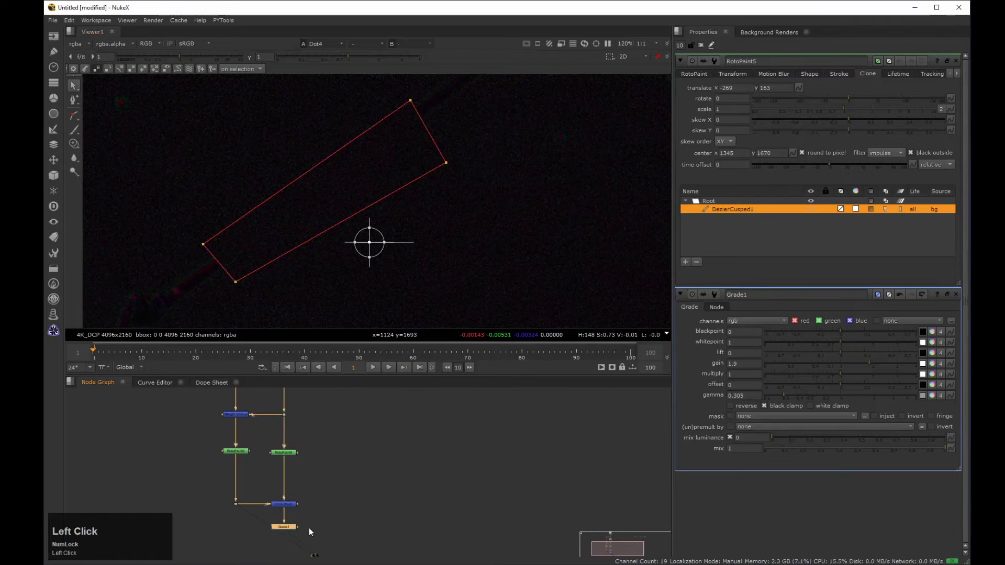
key(2)
click(701, 45)
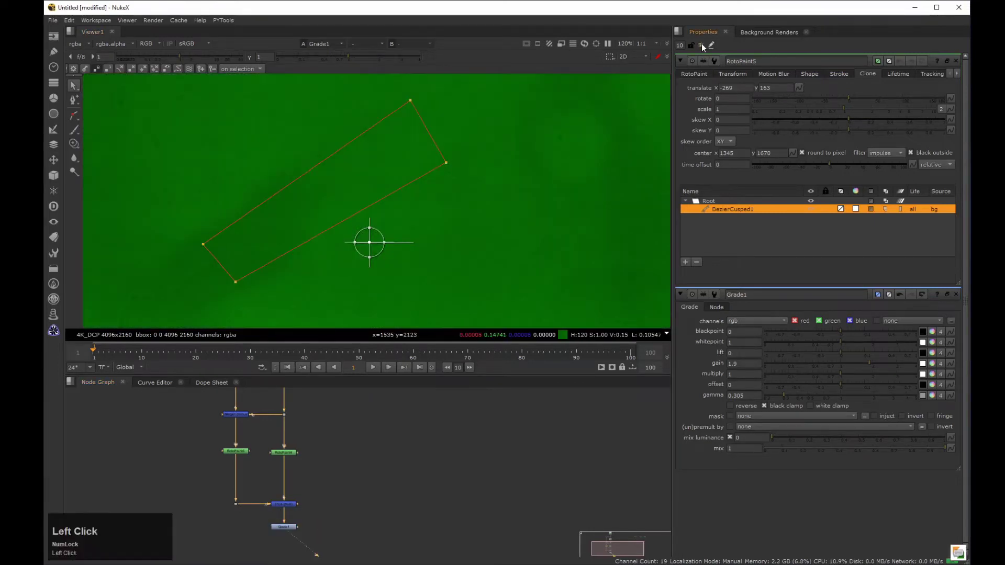
middle_drag(377, 178, 347, 181)
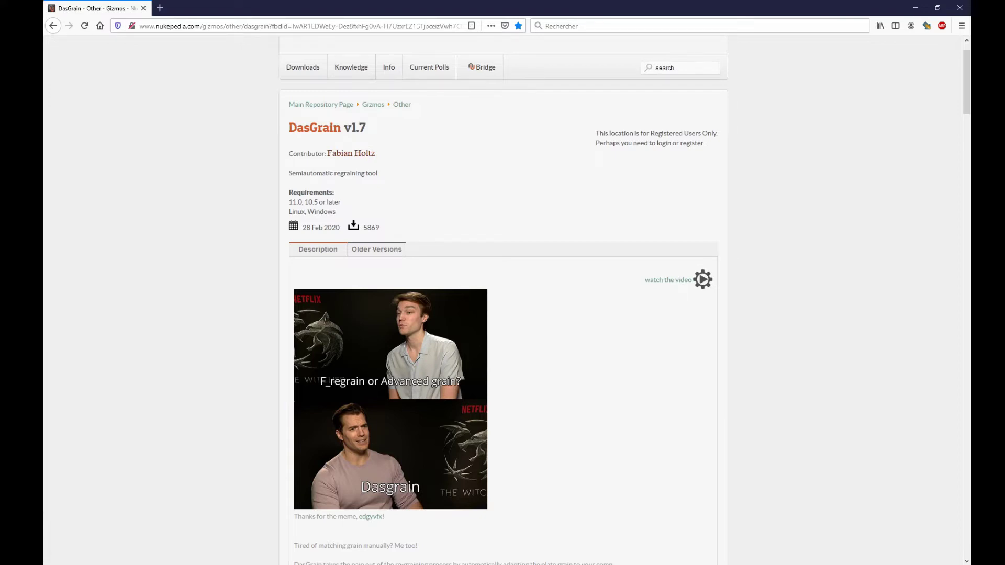
Read the DasGrain v1.7 description on Nukepedia, then switch back to NukeX and add the DasGrain toolset to the node graph.
scroll(221, 228, down, 8)
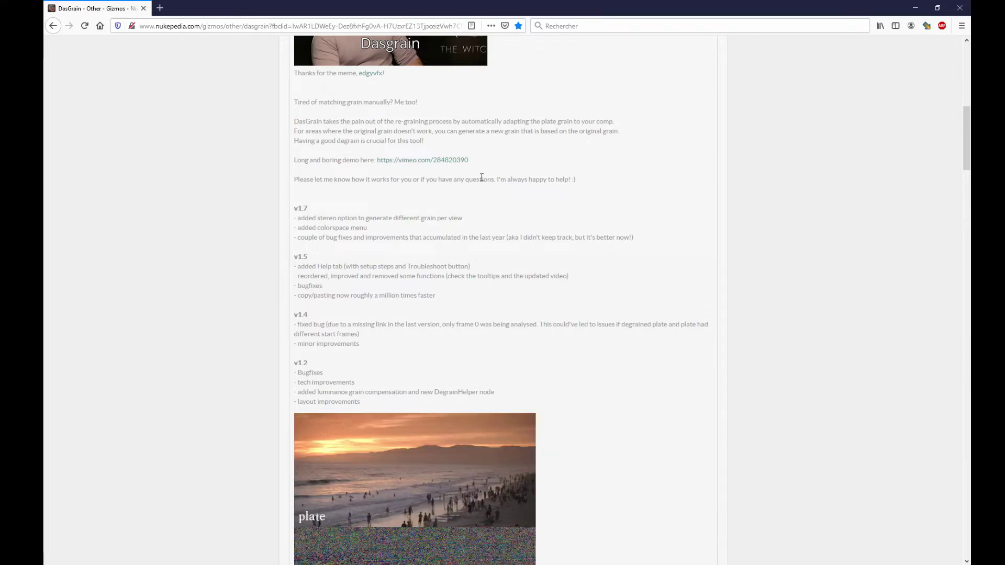
key(alt+Tab)
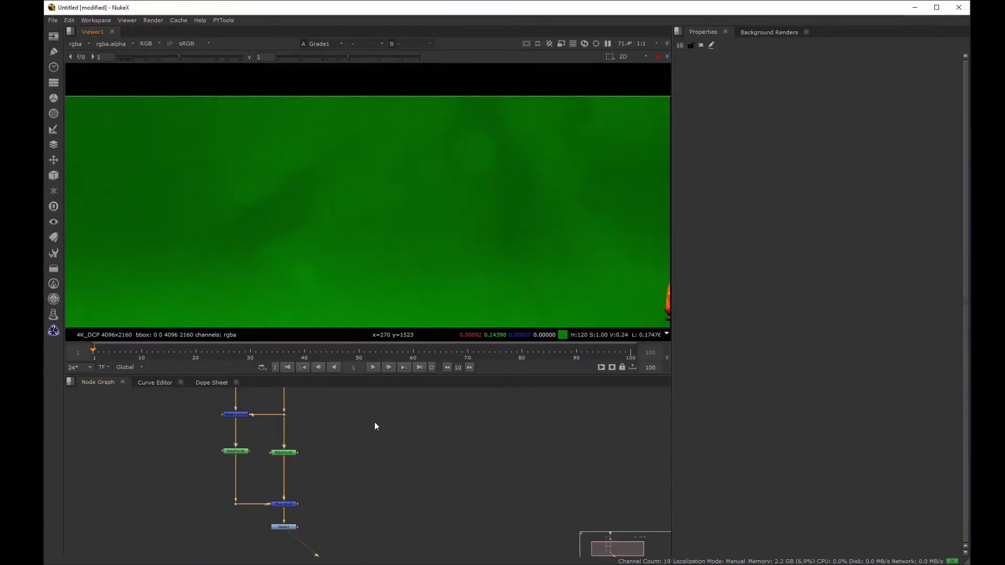
click(452, 446)
key(Tab)
text(das)
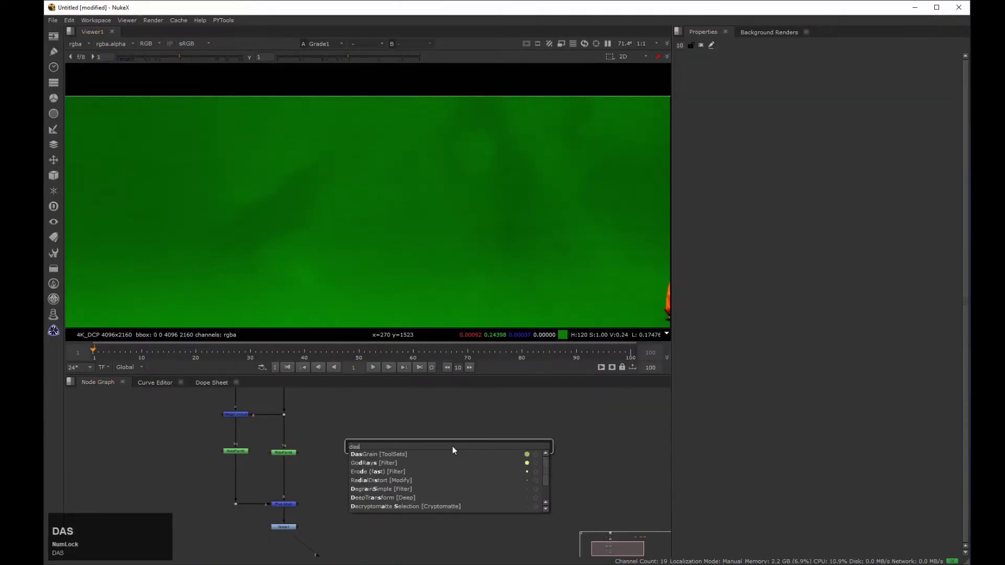
key(Down)
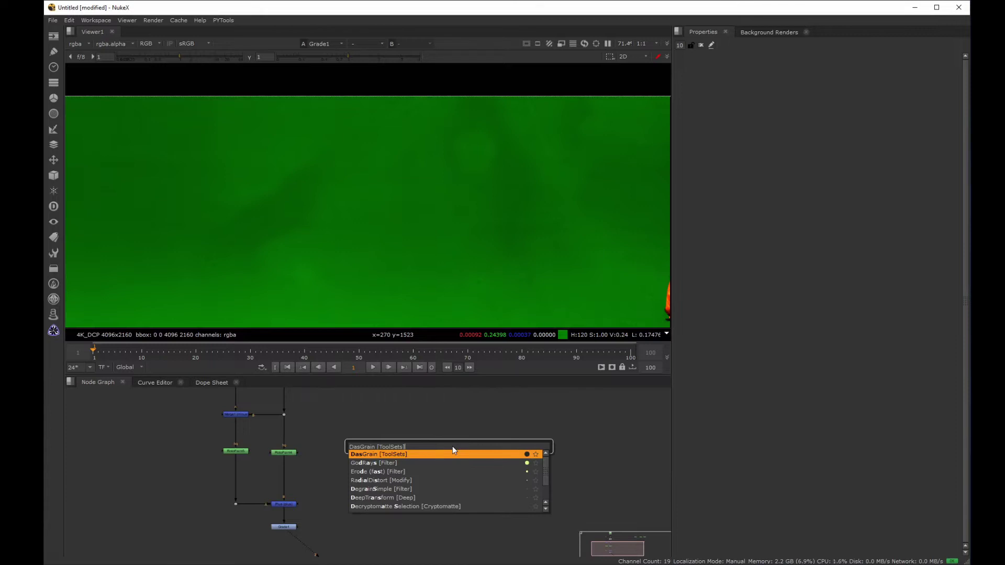
key(Return)
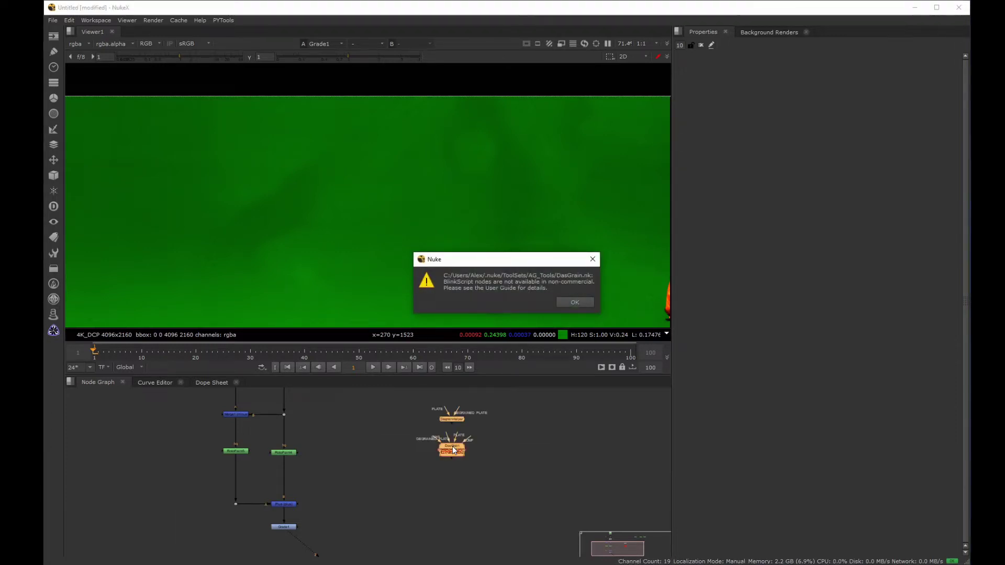
click(579, 302)
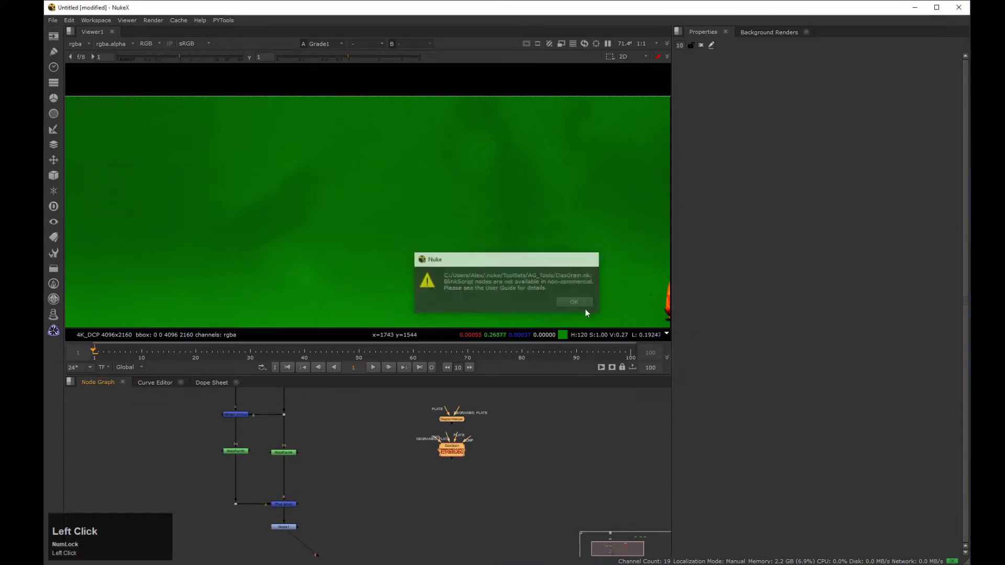
Open the DasGrain node's properties and review its analysis and grain replacement settings.
ctrl+click(460, 421)
drag(332, 268, 445, 85)
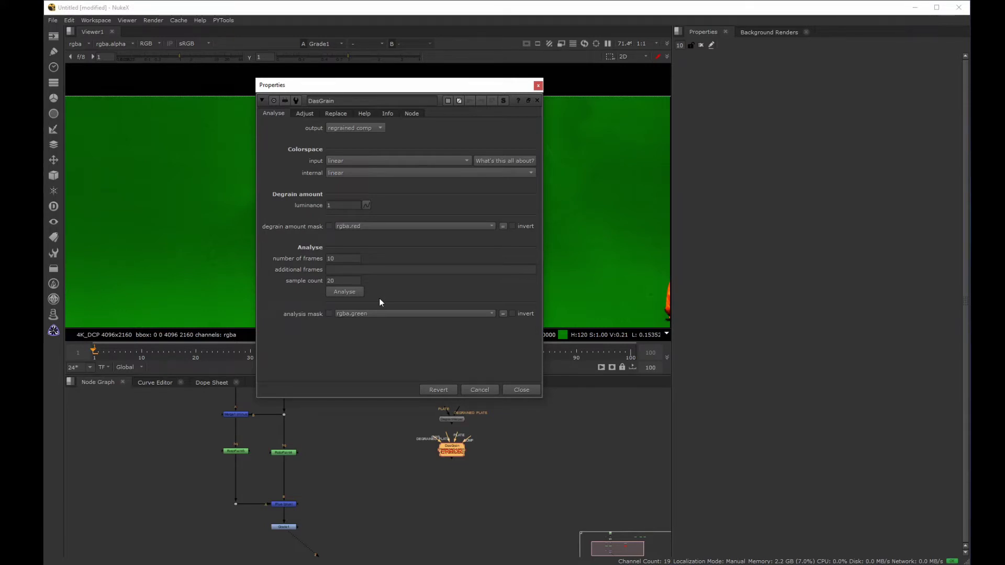
click(334, 113)
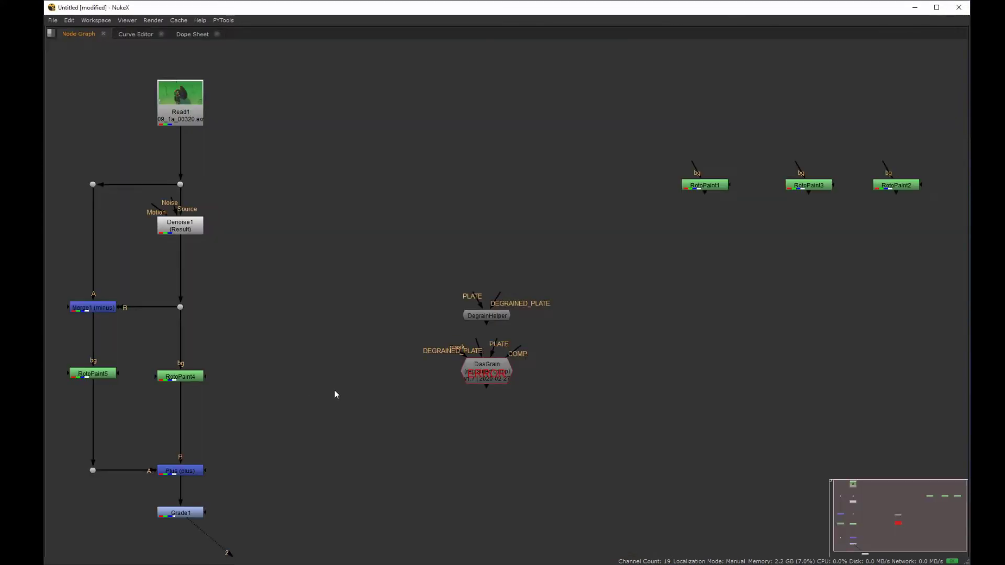
Open the DasGrain group's internal node graph and examine its scatter section.
double_click(487, 373)
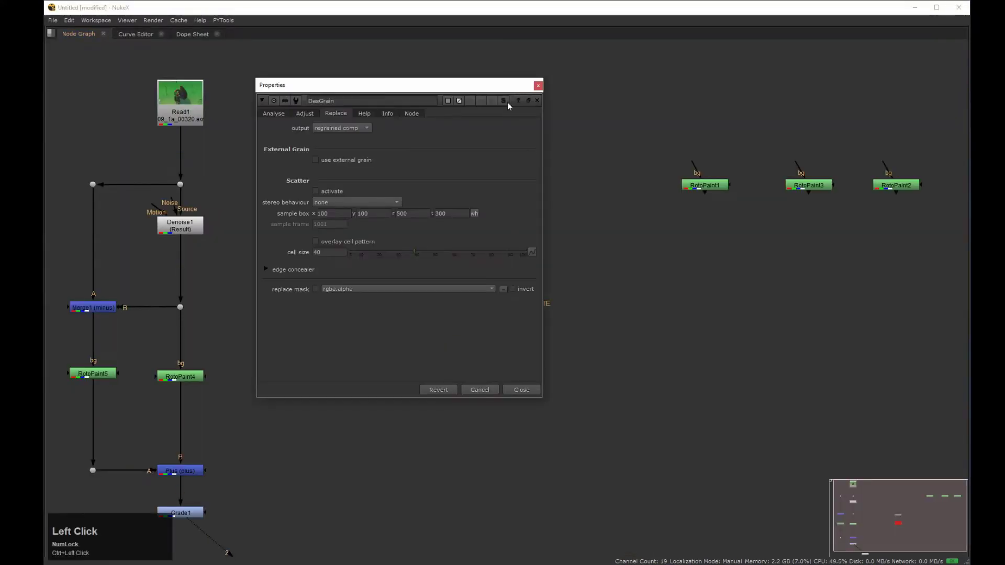
click(506, 102)
drag(495, 90, 313, 77)
middle_click(507, 385)
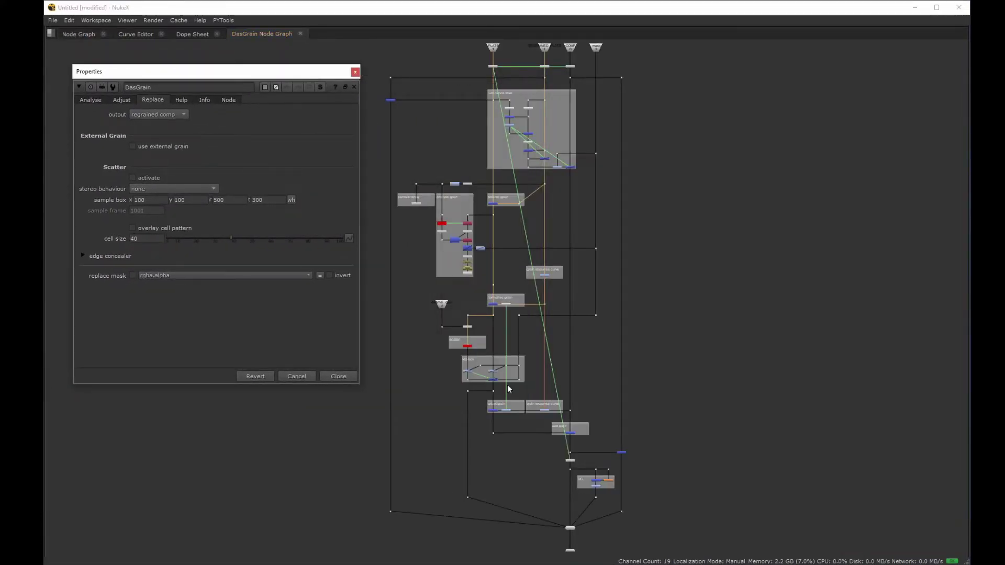
scroll(491, 282, up, 5)
scroll(481, 316, up, 4)
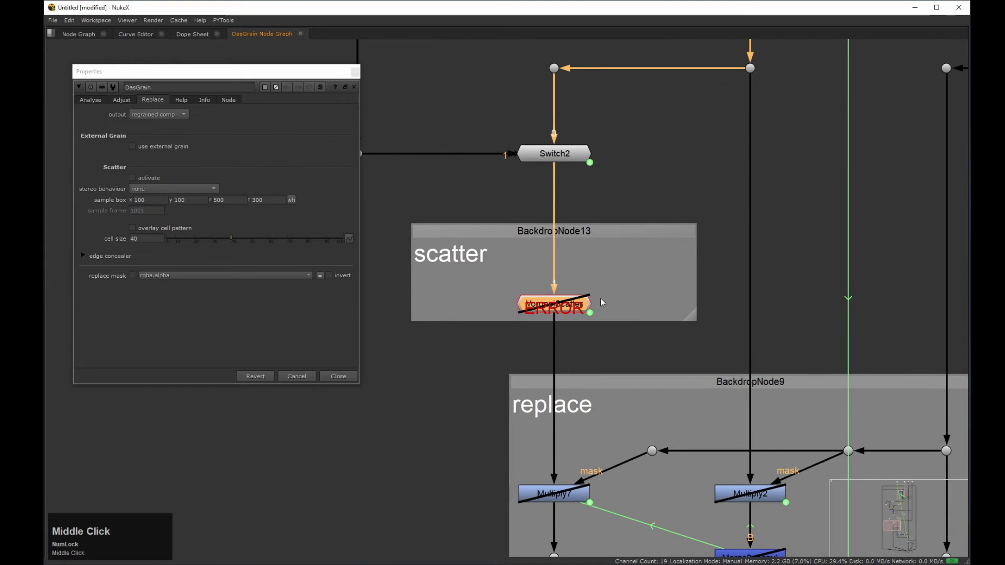
Open the internal node graph of the VoronoiScatter group and examine the nodes around VoroNoise.
ctrl+click(554, 305)
drag(402, 249, 308, 324)
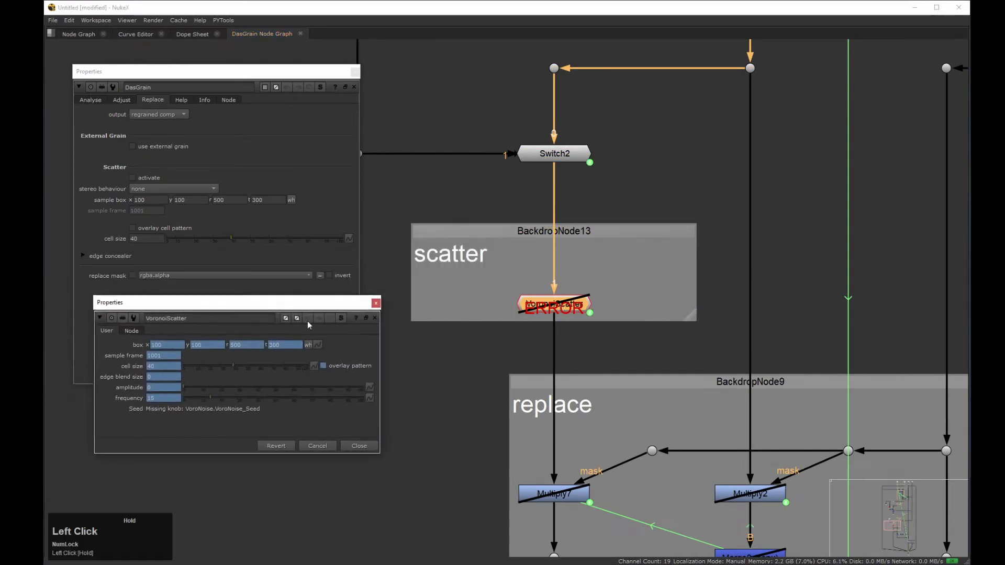
click(341, 318)
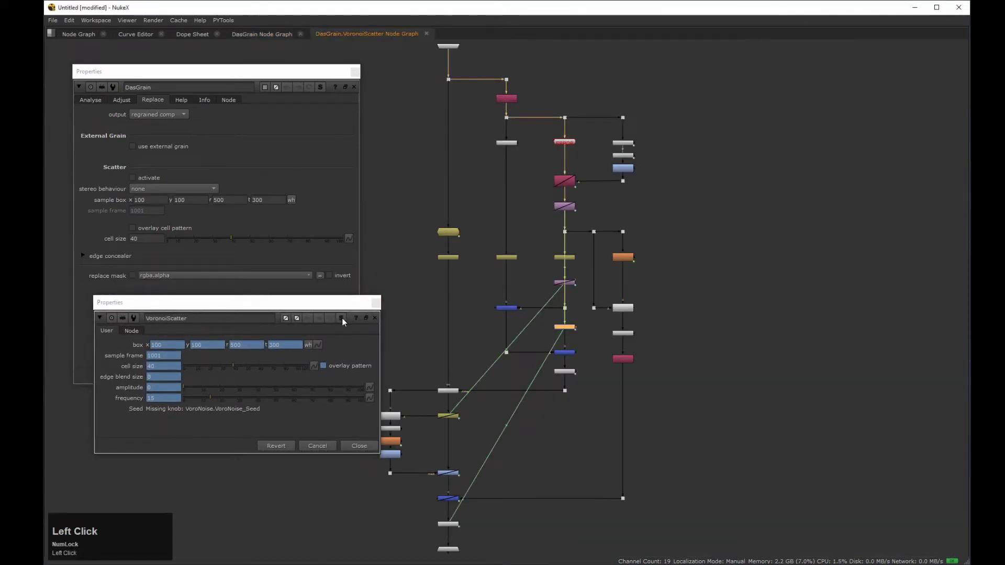
middle_drag(521, 123, 643, 196)
drag(665, 129, 499, 246)
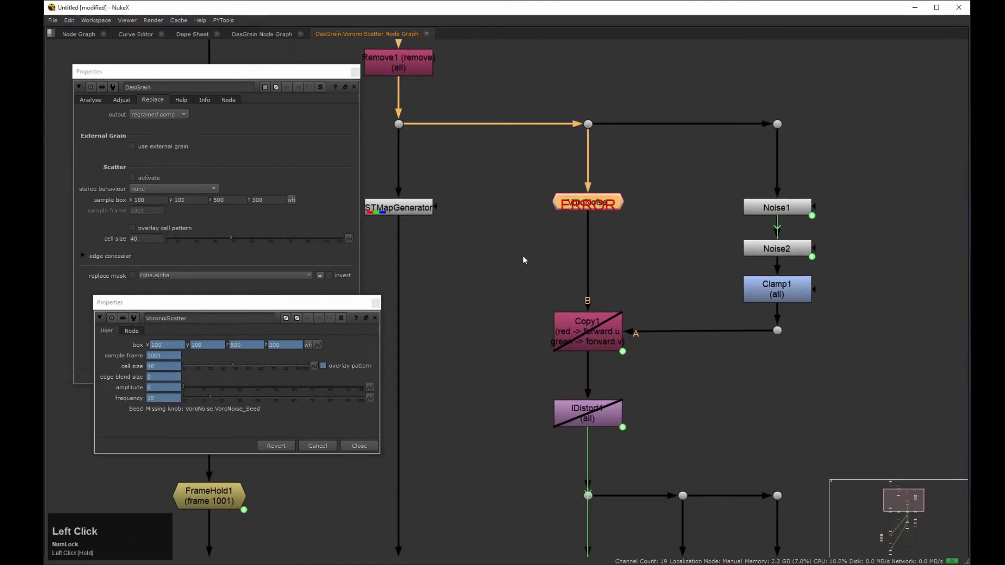
Inspect the VoroNoise node's BlinkScript properties, then close them.
double_click(586, 203)
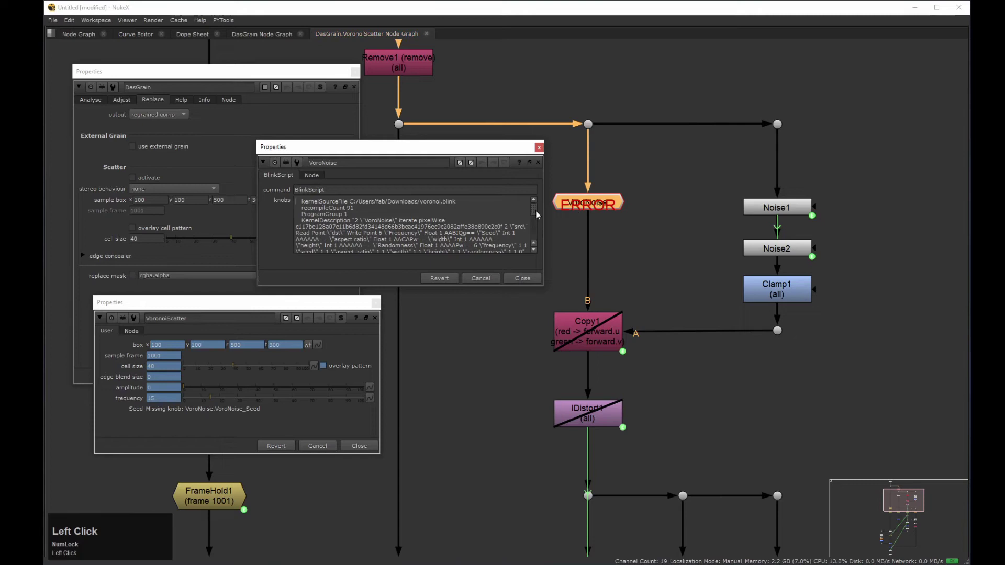
scroll(536, 210, down, 5)
click(539, 147)
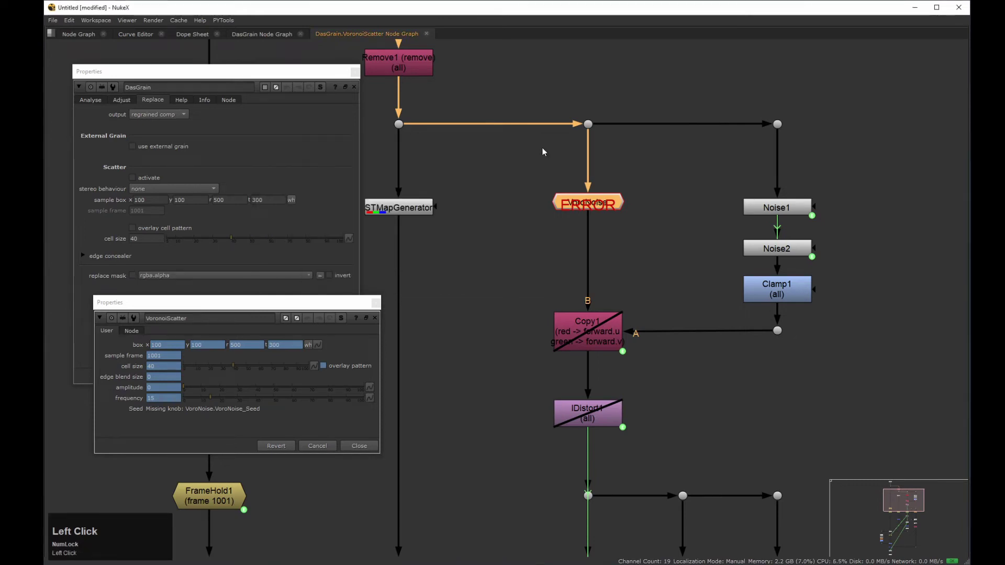
Delete the VoroNoise node from the VoronoiScatter graph and add an Input node beside the gap.
key(Delete)
click(509, 205)
key(Tab)
text(in)
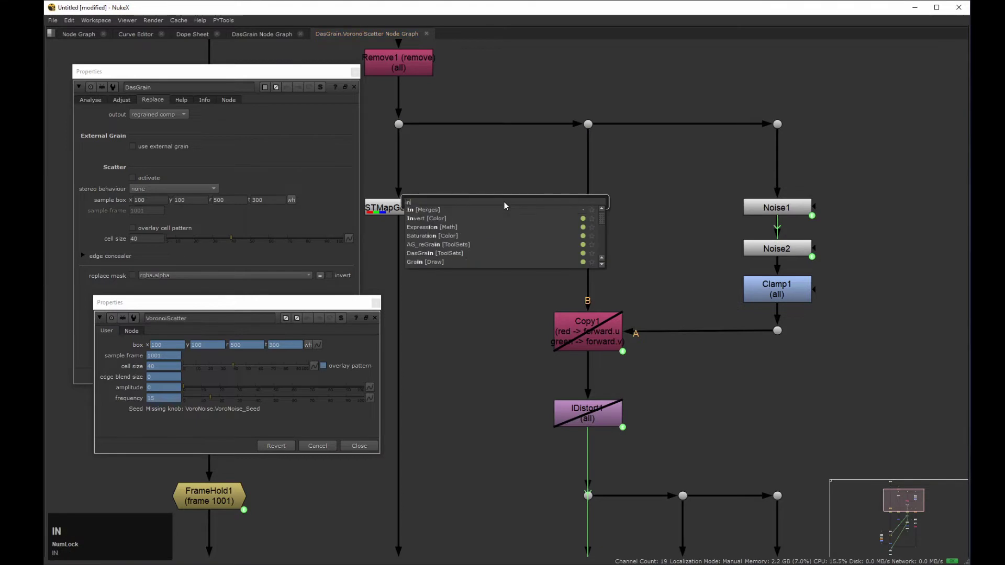
text(p)
key(Return)
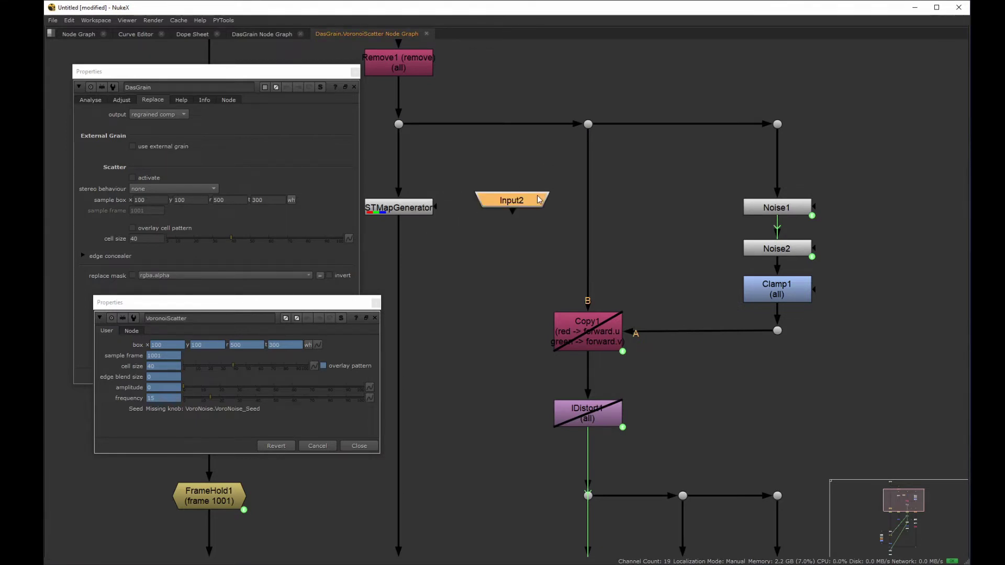
Rename the newly added Input node in the VoronoiScatter graph as Voronoi.
text(n)
text(Vo)
text(ro)
text(no)
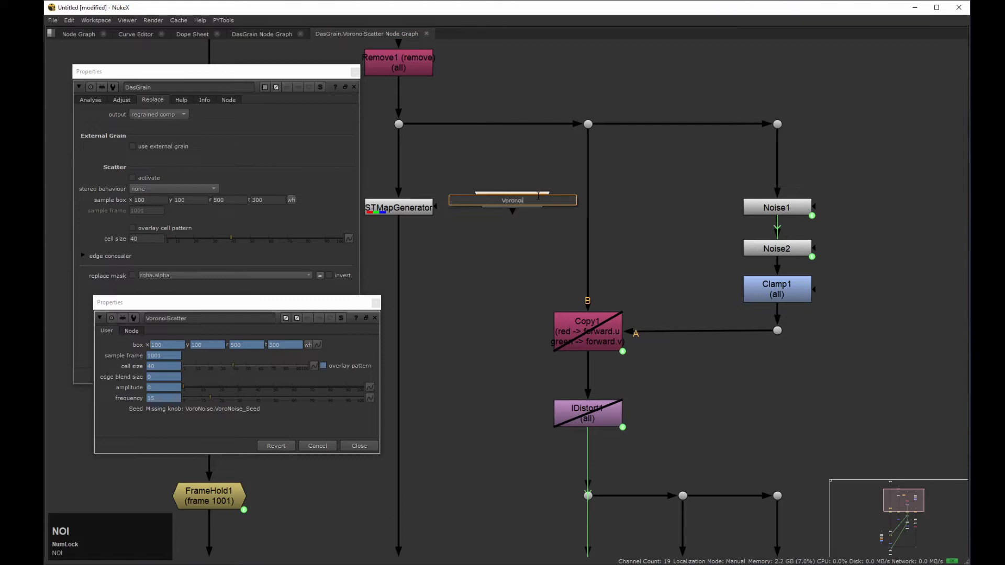
text(i)
key(Return)
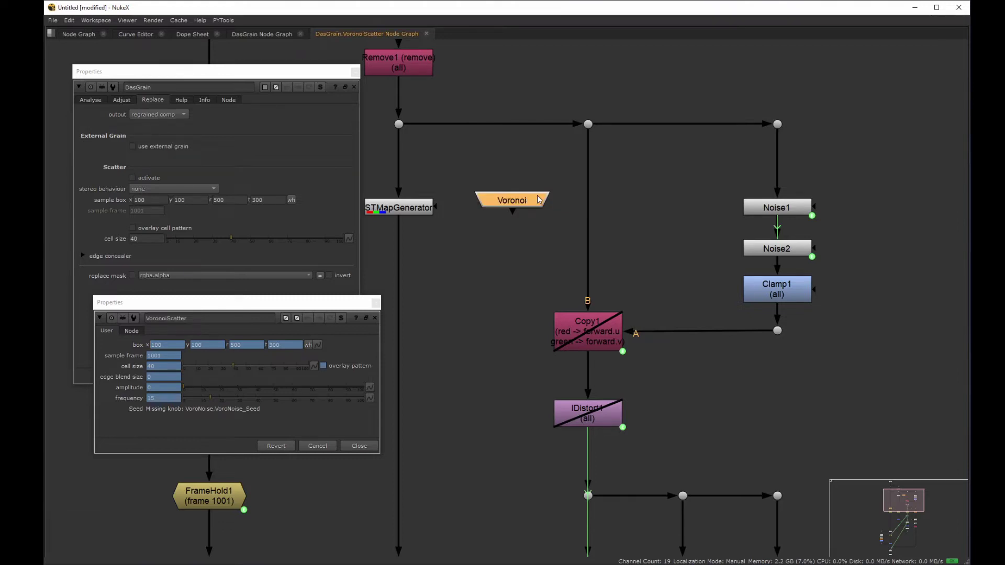
Feed the Voronoi input into Copy1's B input, delete the dot that fed it before, and close the open properties windows.
drag(590, 132, 600, 205)
drag(670, 167, 488, 249)
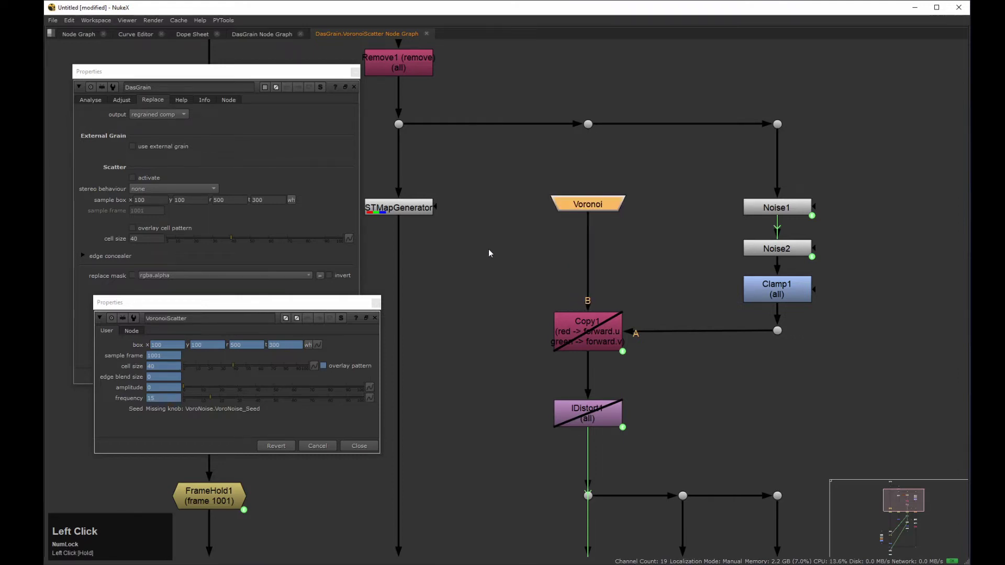
drag(621, 96, 550, 159)
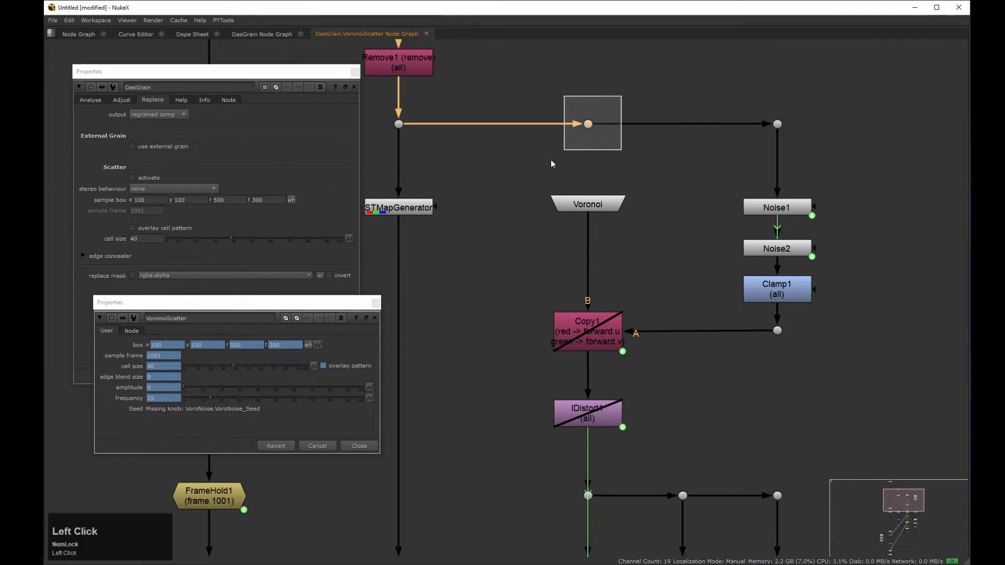
key(Delete)
click(354, 87)
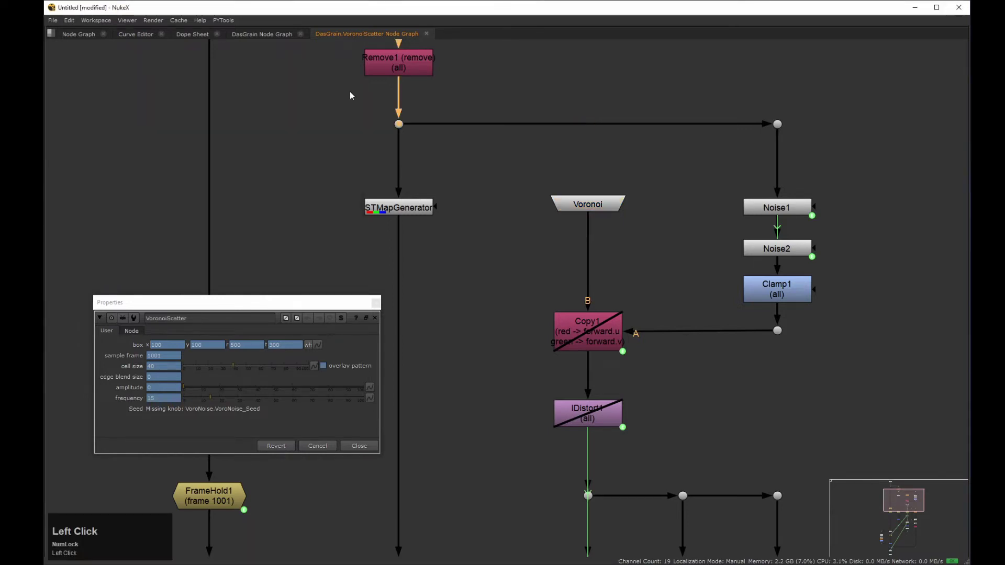
click(375, 303)
Paste a Voronoi Input node beside the scatter section of the DasGrain graph and connect it to VoronoiScatter's Voronoi input.
click(247, 33)
middle_drag(498, 277, 497, 273)
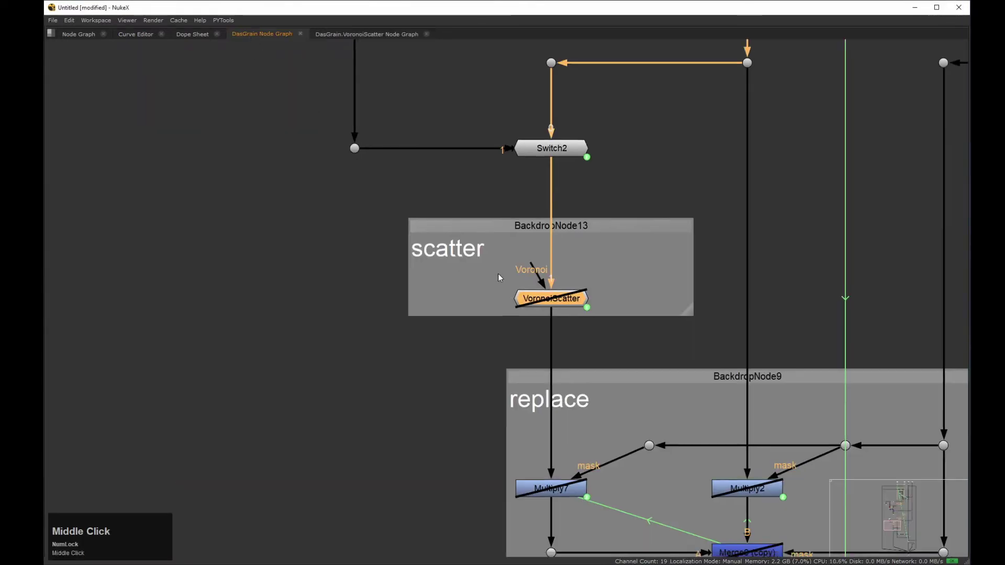
scroll(499, 276, down, 3)
click(468, 255)
drag(452, 251, 409, 254)
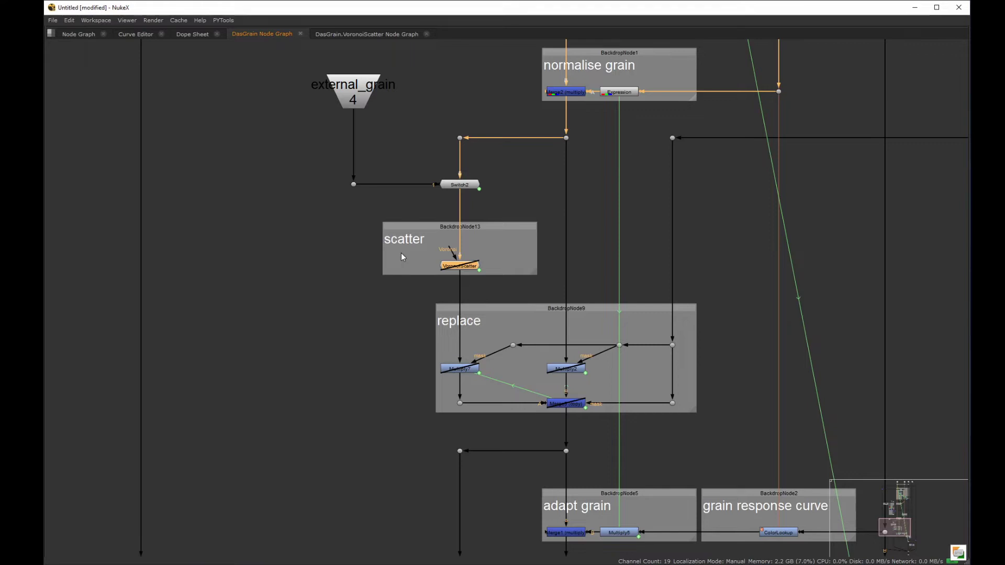
key(ctrl+v)
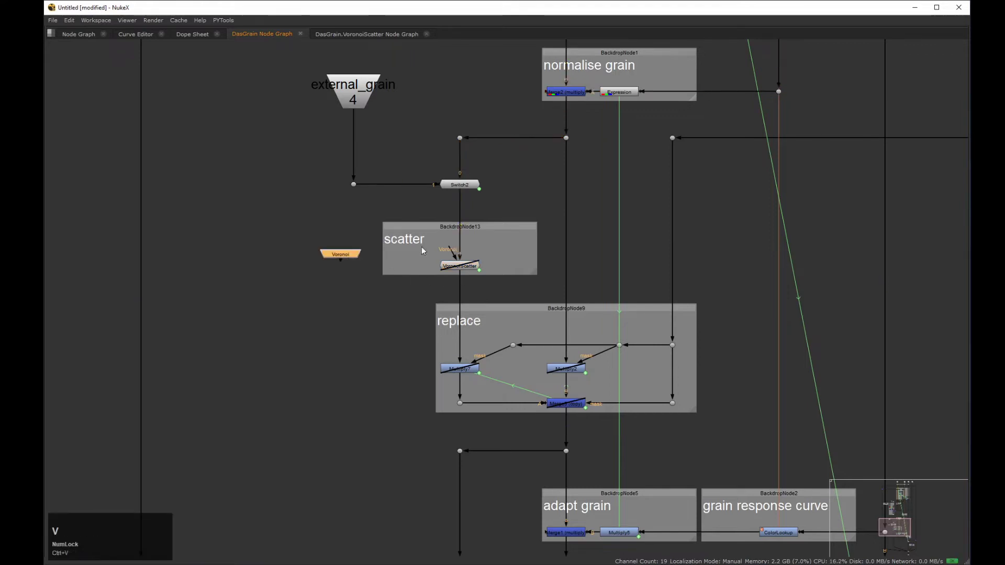
drag(440, 250, 340, 268)
In the main node graph, pull out DasGrain's hidden external_grain and Voronoi inputs and attach a dot to each.
click(74, 34)
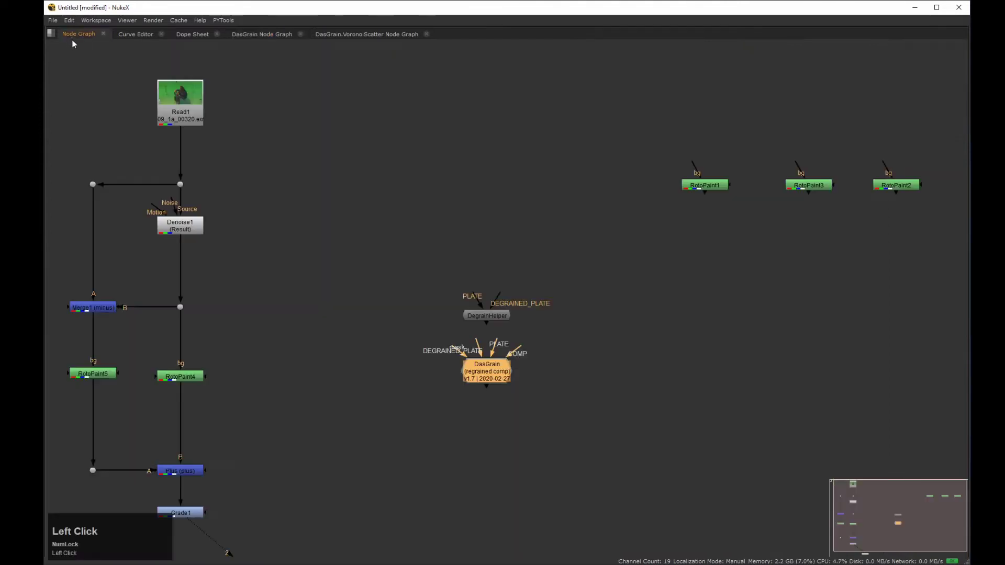
middle_drag(455, 397, 457, 345)
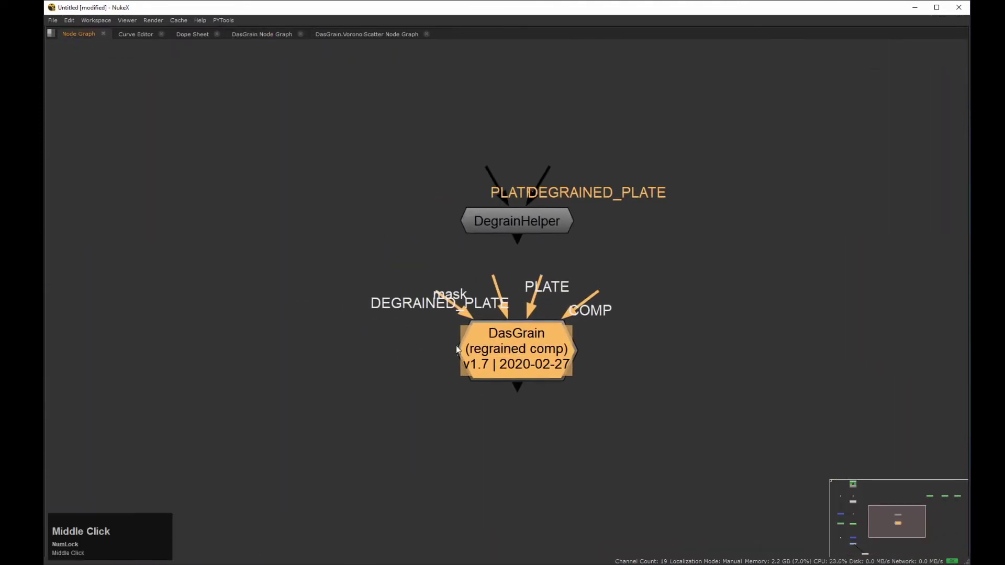
drag(451, 358, 279, 244)
key(period)
drag(453, 355, 297, 400)
key(period)
drag(451, 361, 234, 391)
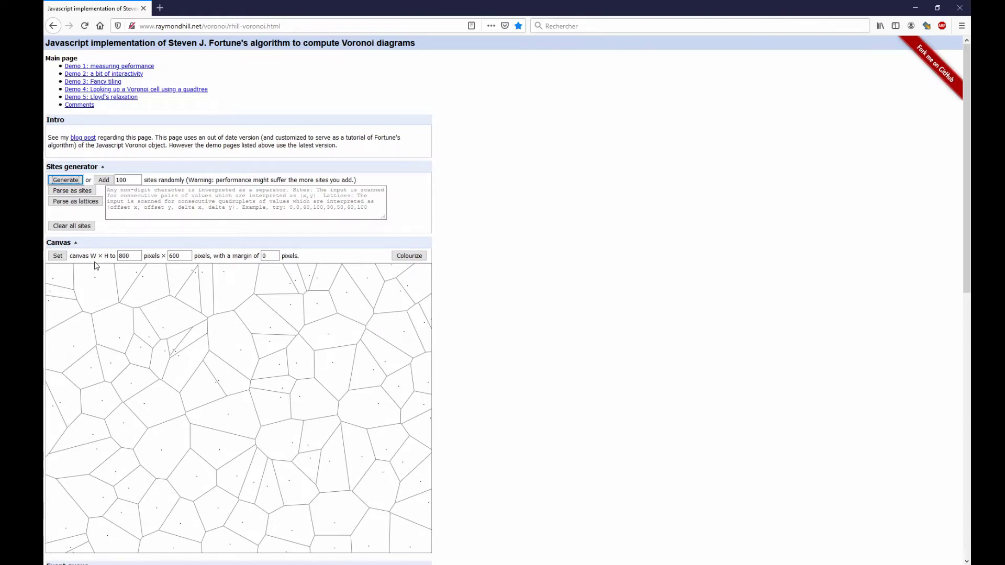
Switch to the browser's Voronoi diagram generator and set its canvas to 4096 × 2160 pixels.
click(127, 182)
double_click(126, 255)
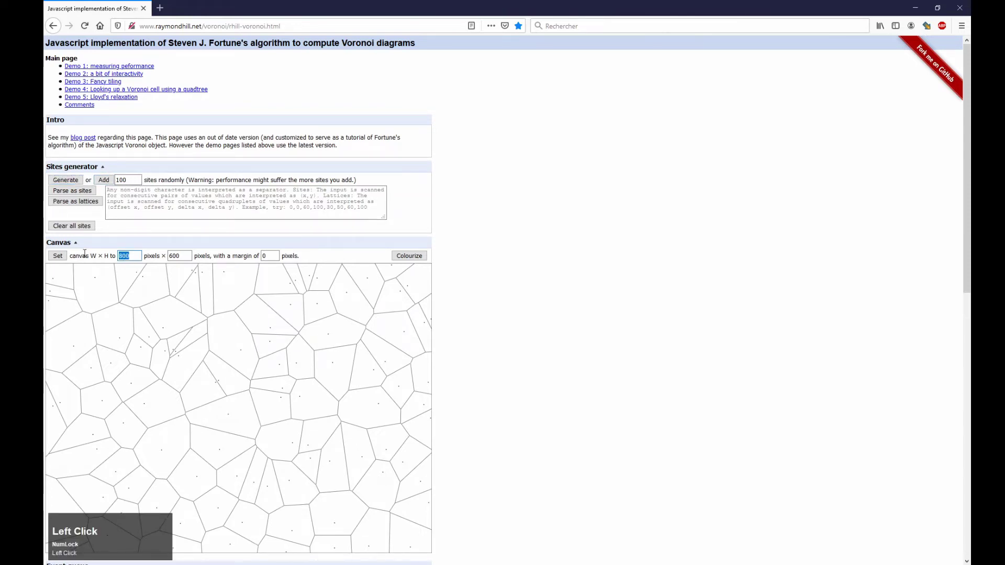
text(4096)
key(Tab)
text(2160)
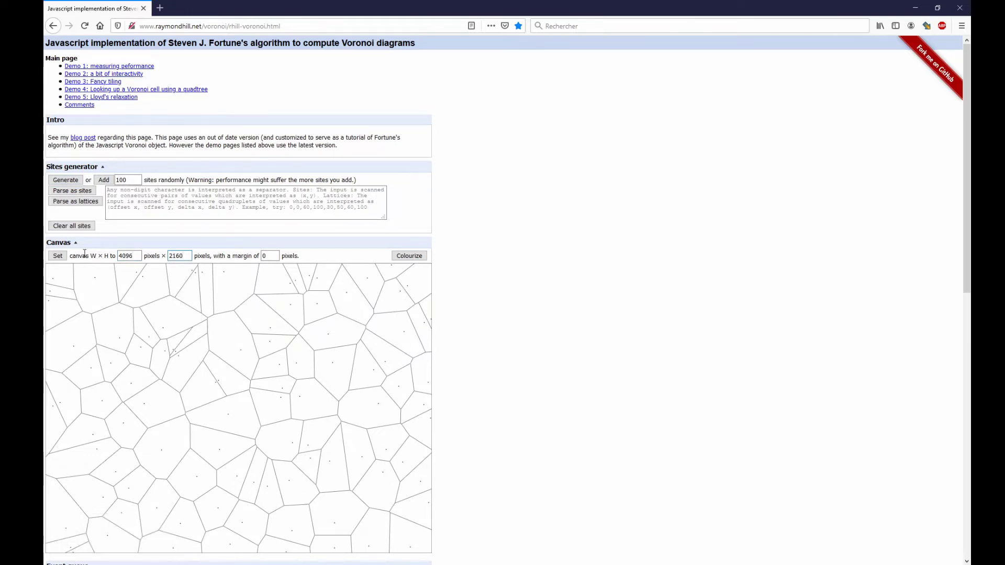
click(58, 255)
Generate a Voronoi diagram with 500 random sites and colourize its cells.
drag(132, 174, 67, 169)
text(500)
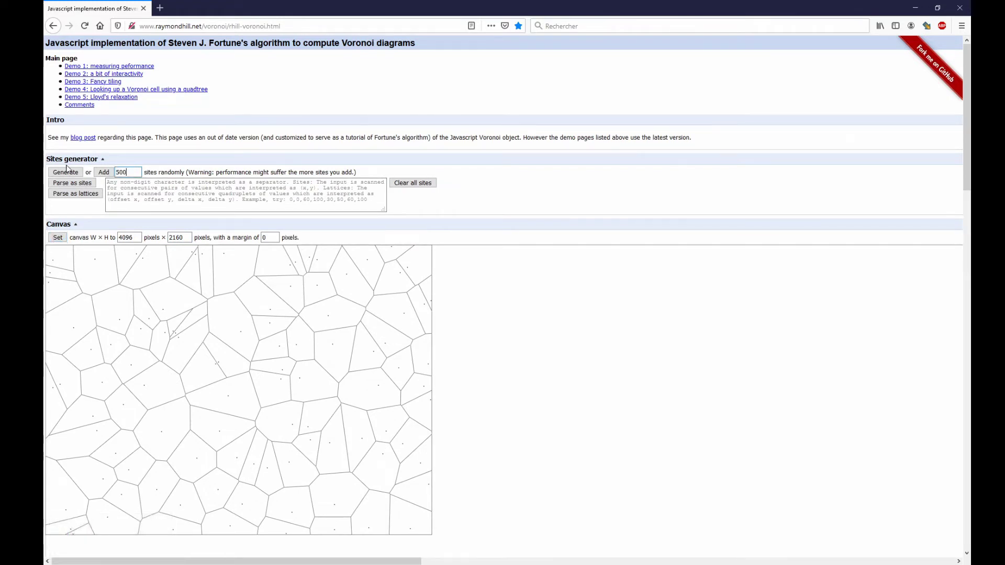
click(65, 172)
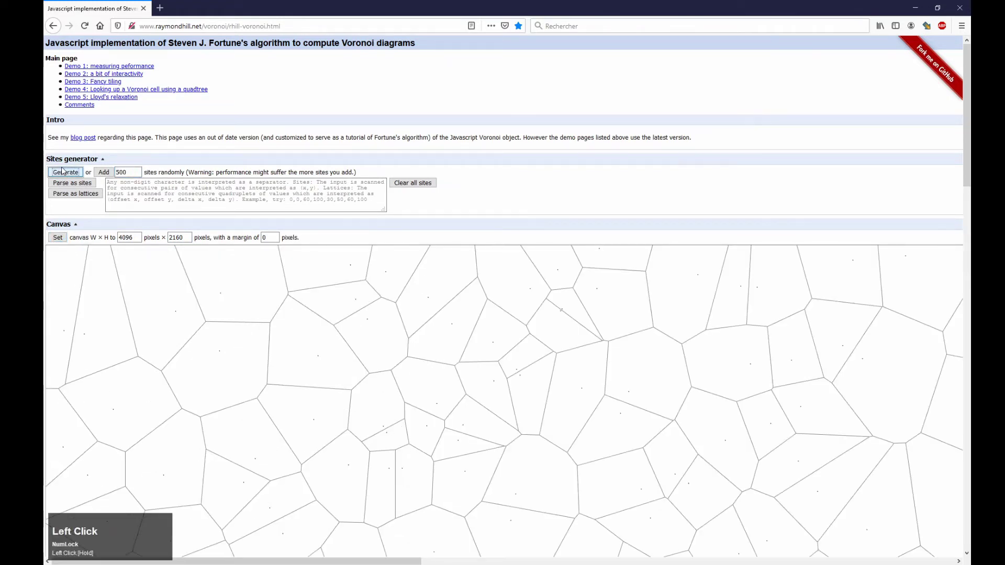
drag(216, 561, 792, 545)
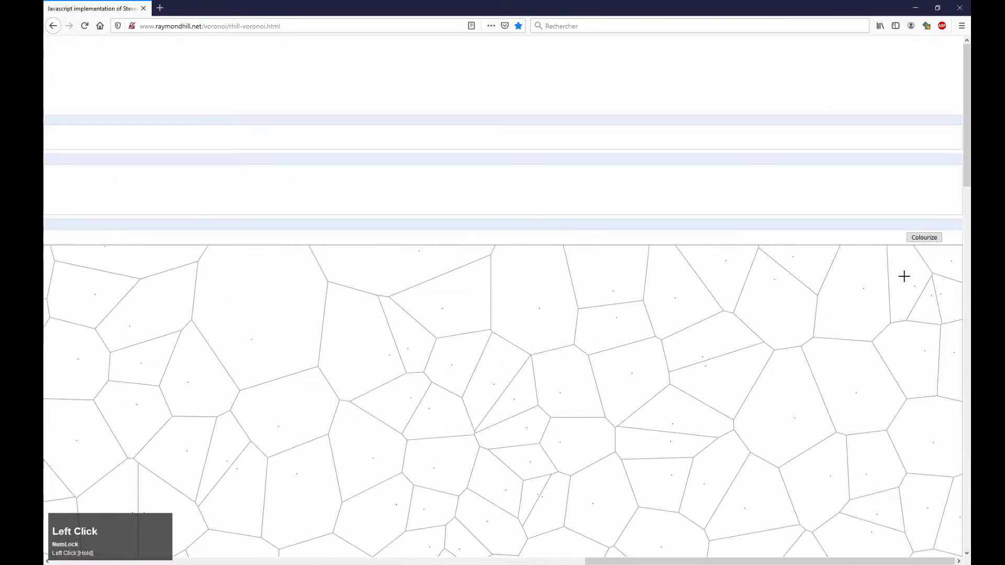
click(928, 238)
Open the coloured Voronoi diagram as a standalone image and save it to disk.
right_click(539, 365)
click(585, 368)
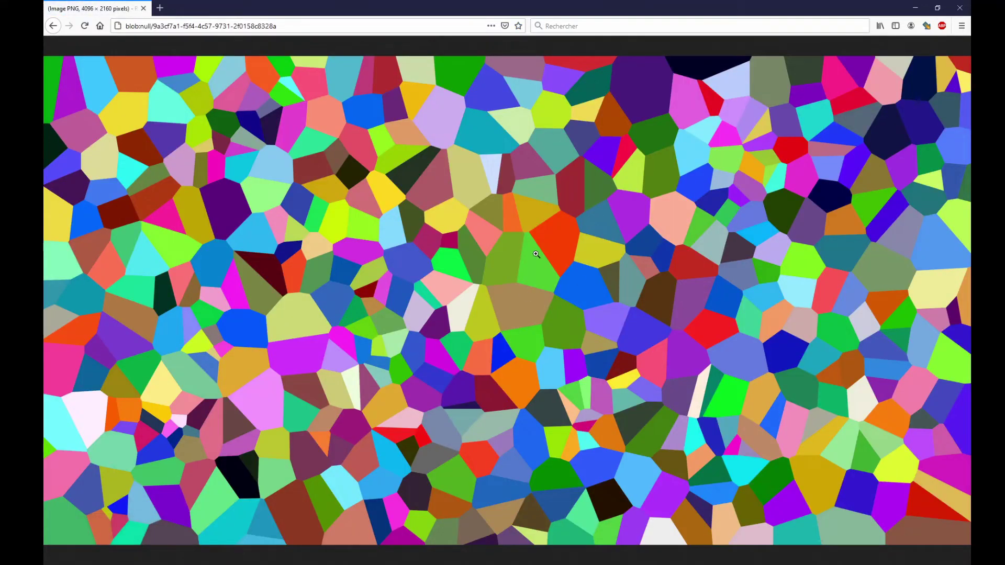
right_click(536, 254)
click(569, 286)
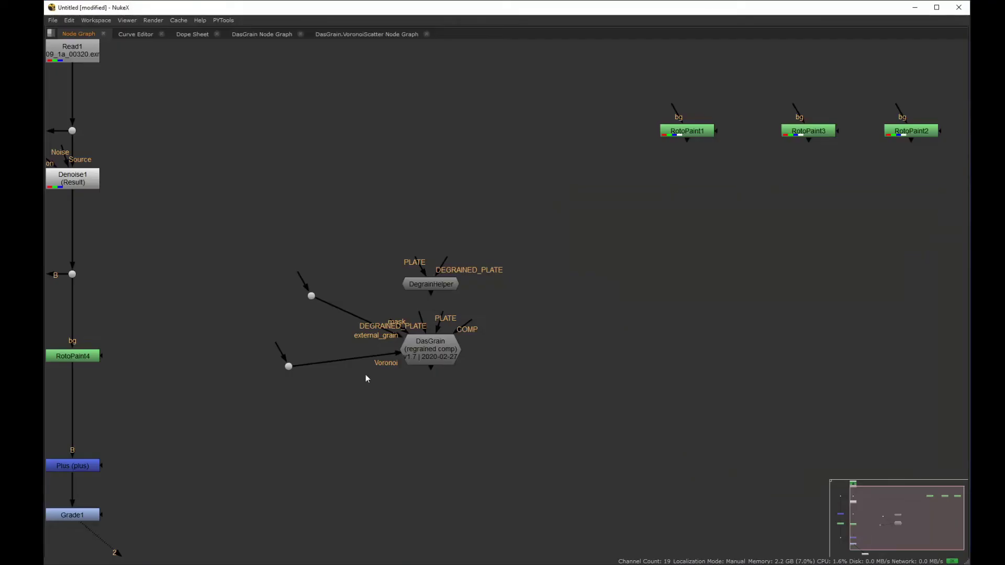
Switch back to Nuke, open VoronoiScatter's internal node graph from inside DasGrain, and close both groups' properties.
double_click(417, 357)
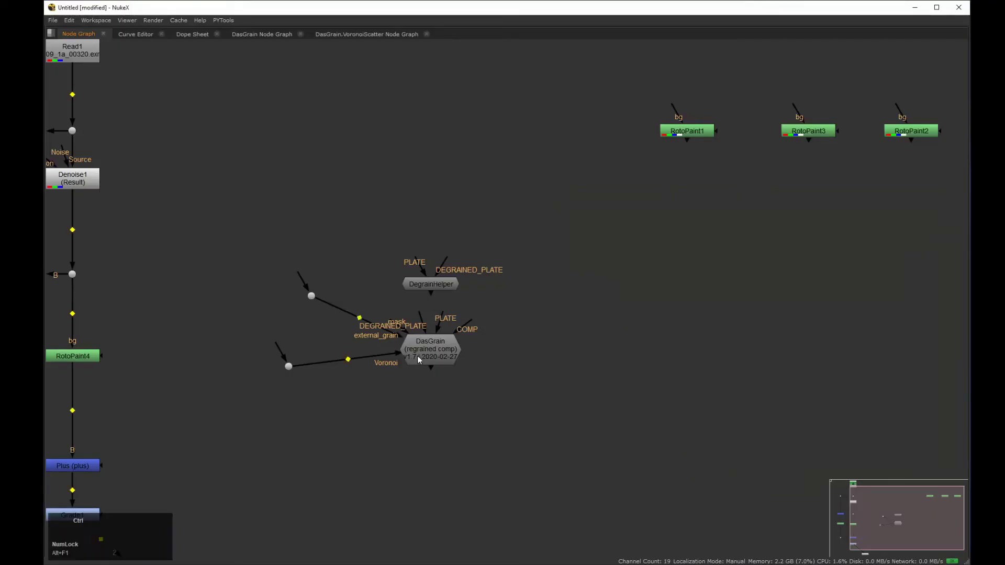
click(323, 87)
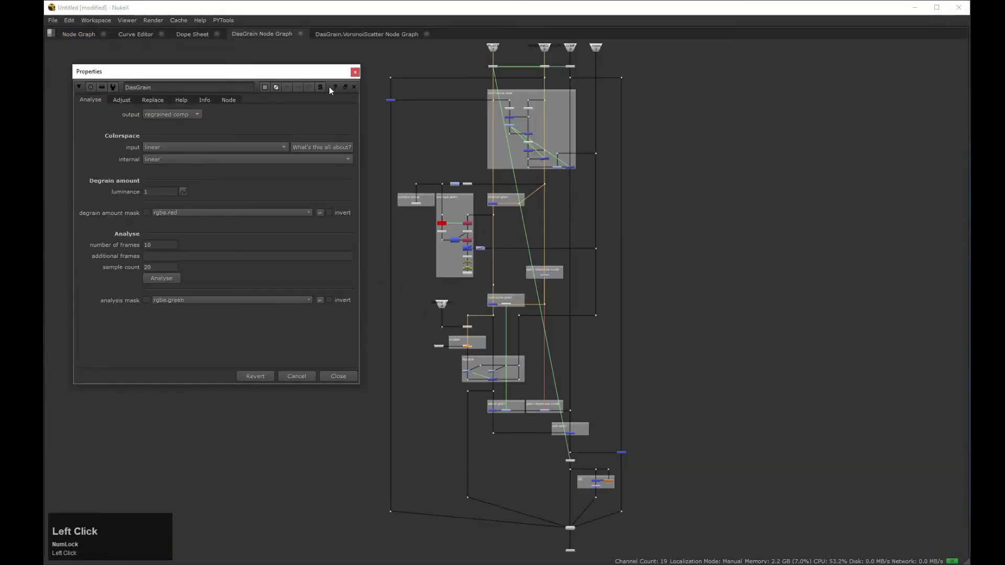
scroll(466, 356, up, 2)
double_click(467, 318)
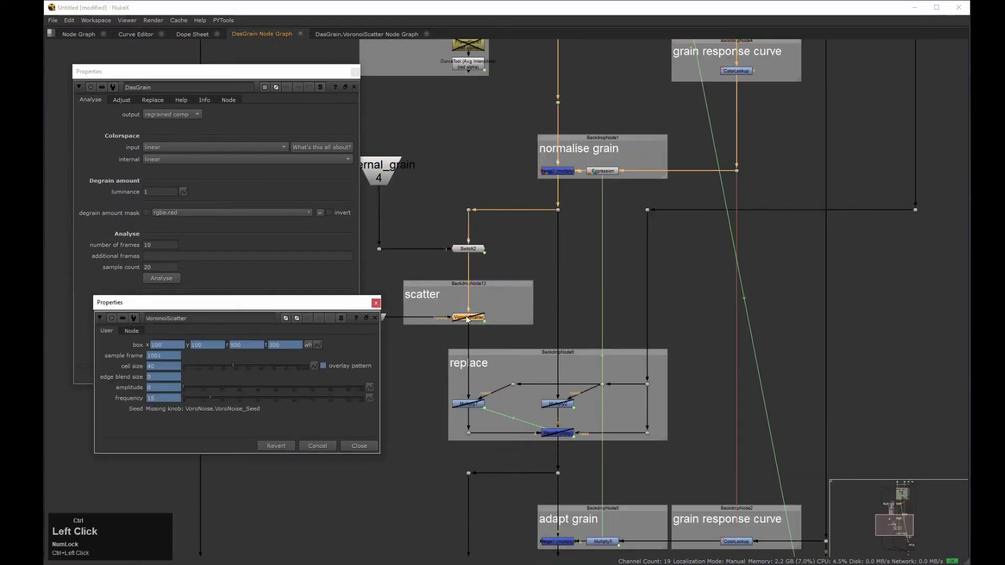
click(342, 318)
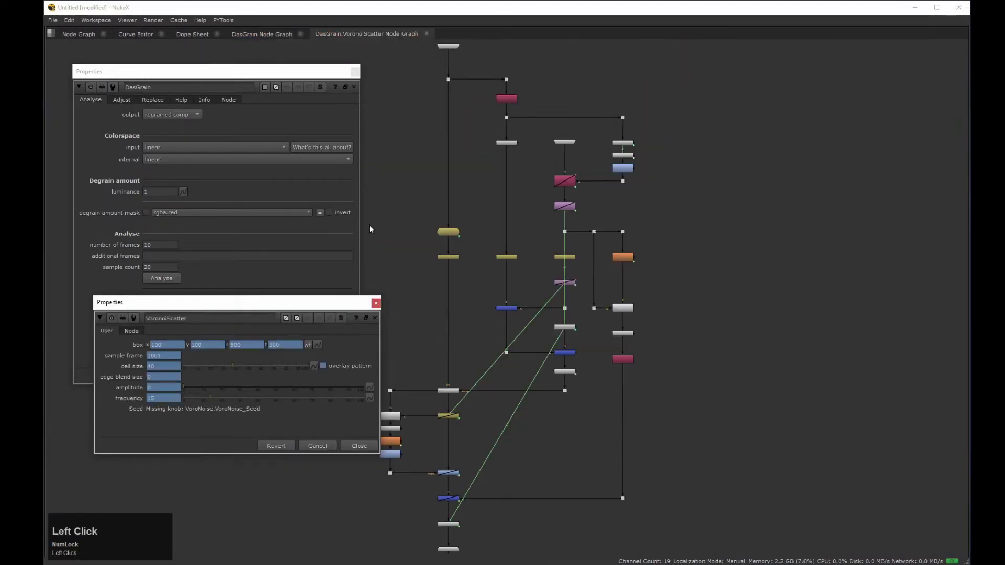
click(376, 302)
click(354, 87)
Bring back the viewer layout and view the output of Dot3 inside the VoronoiScatter graph.
key(space)
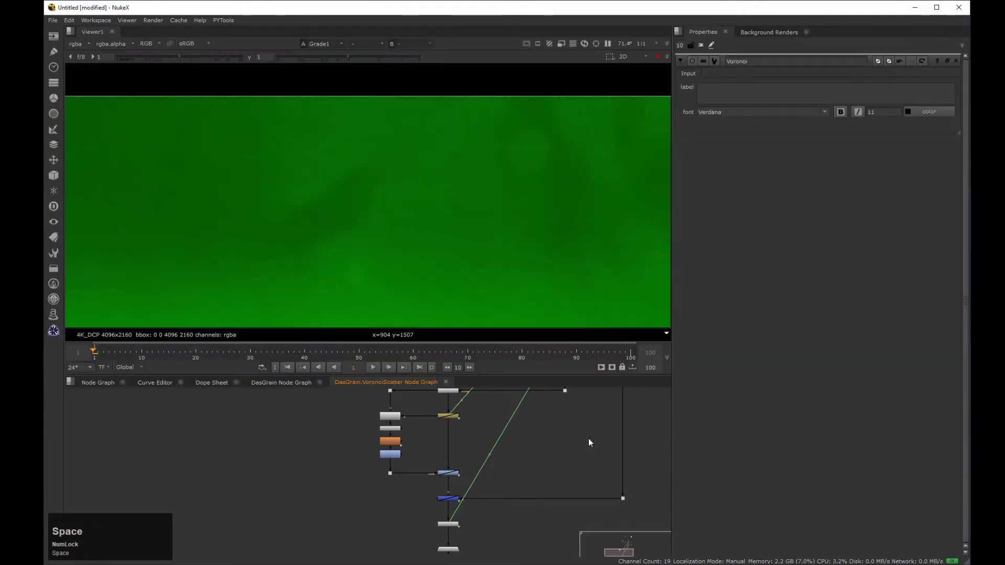
scroll(587, 468, down, 4)
middle_drag(553, 463, 403, 492)
scroll(399, 493, up, 3)
drag(427, 473, 377, 504)
key(1)
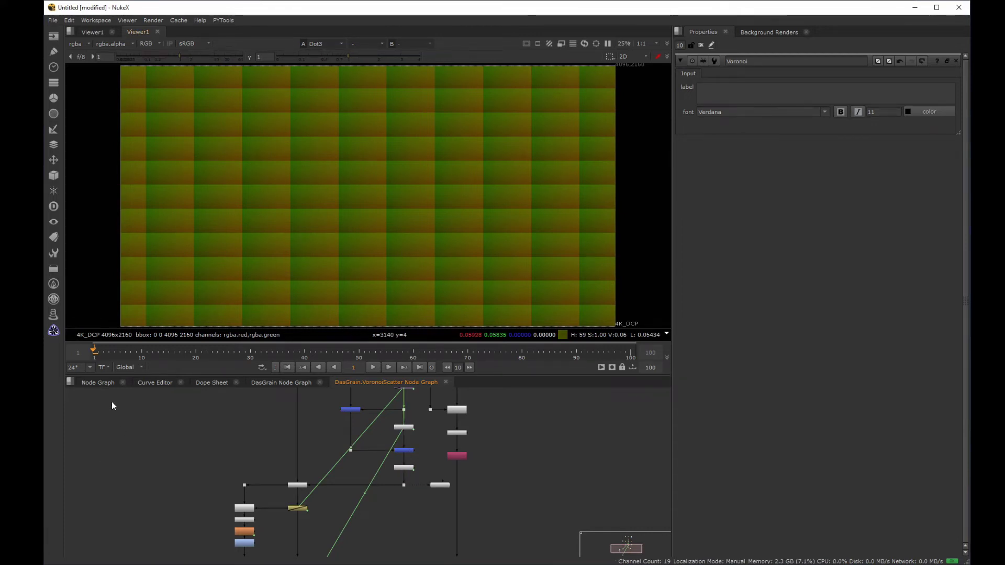
Paste the voronoi_4K.png Read node into the main node graph and connect it to the dot feeding DasGrain's Voronoi input.
click(97, 382)
middle_click(185, 439)
middle_drag(334, 482, 446, 469)
scroll(446, 469, up, 3)
key(ctrl+v)
drag(245, 439, 289, 460)
drag(354, 486, 285, 468)
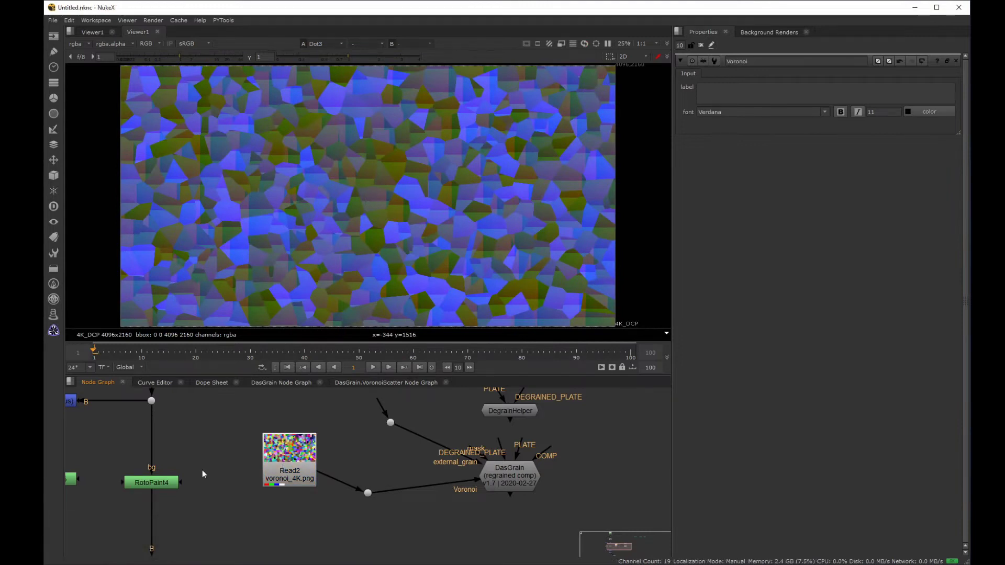
Add a CheckerBoard node above DasGrain and connect it to the dot feeding the external_grain input.
scroll(203, 473, down, 3)
middle_drag(375, 435, 375, 492)
click(375, 492)
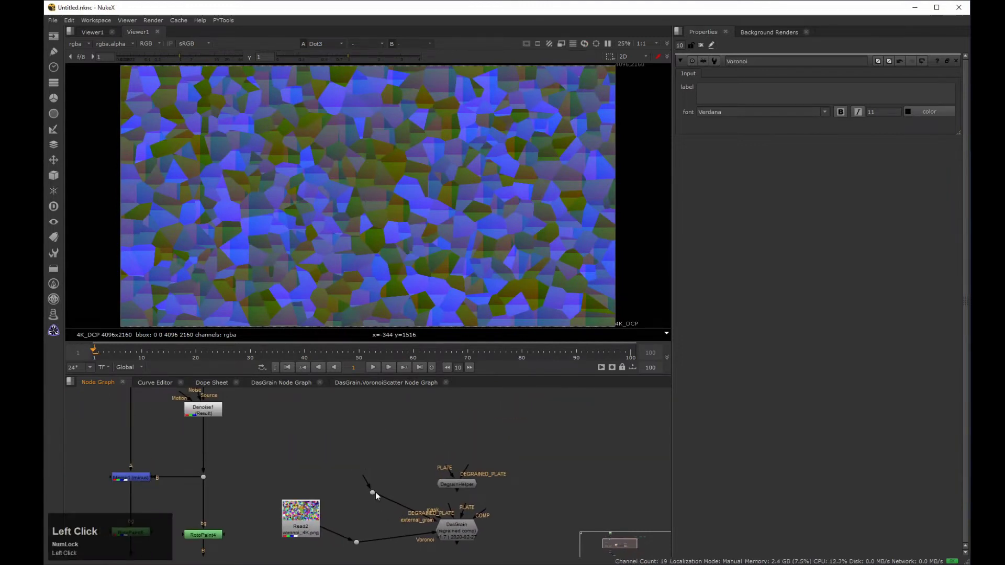
drag(373, 494, 375, 500)
click(368, 429)
key(Tab)
text(ch)
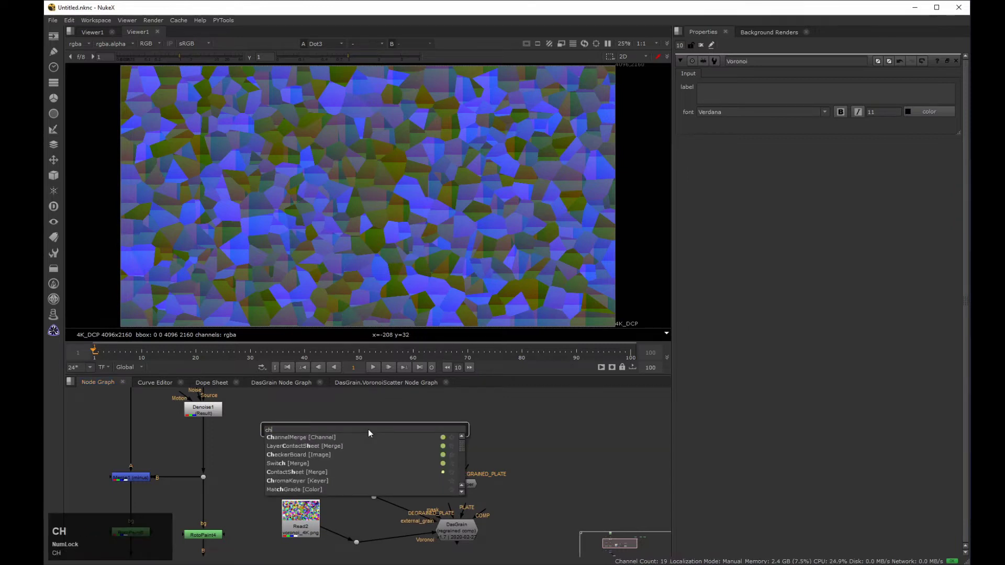
text(ec)
key(Return)
click(372, 466)
drag(366, 484, 368, 434)
View DasGrain's result, enable use external grain in its Replace settings, and set its output to normalised grain.
click(458, 530)
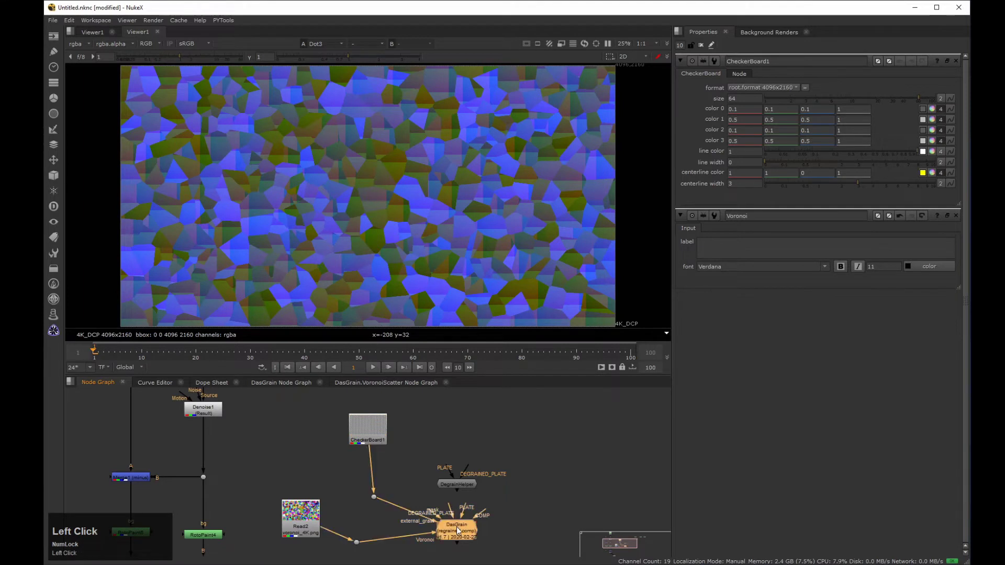
key(2)
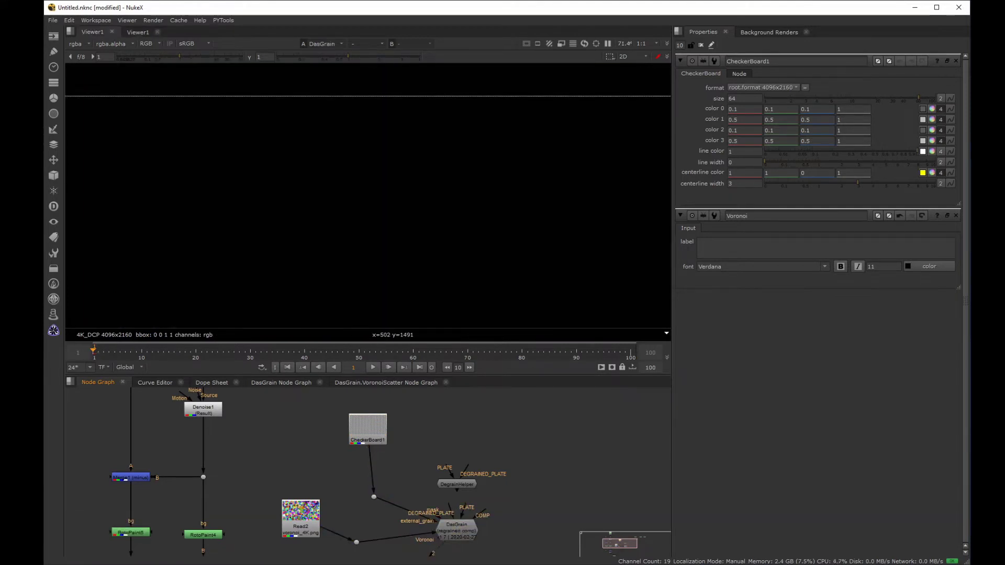
double_click(447, 539)
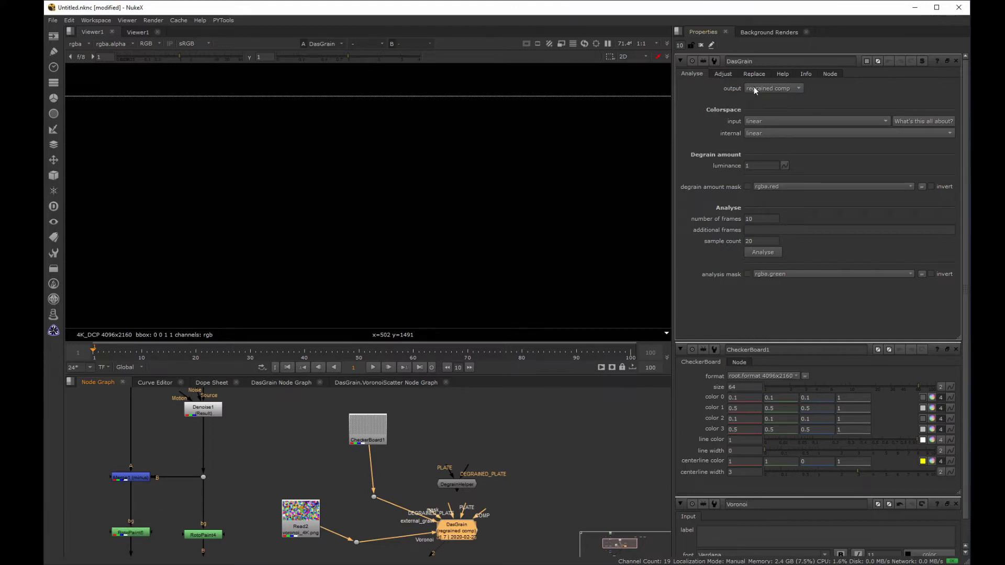
click(758, 74)
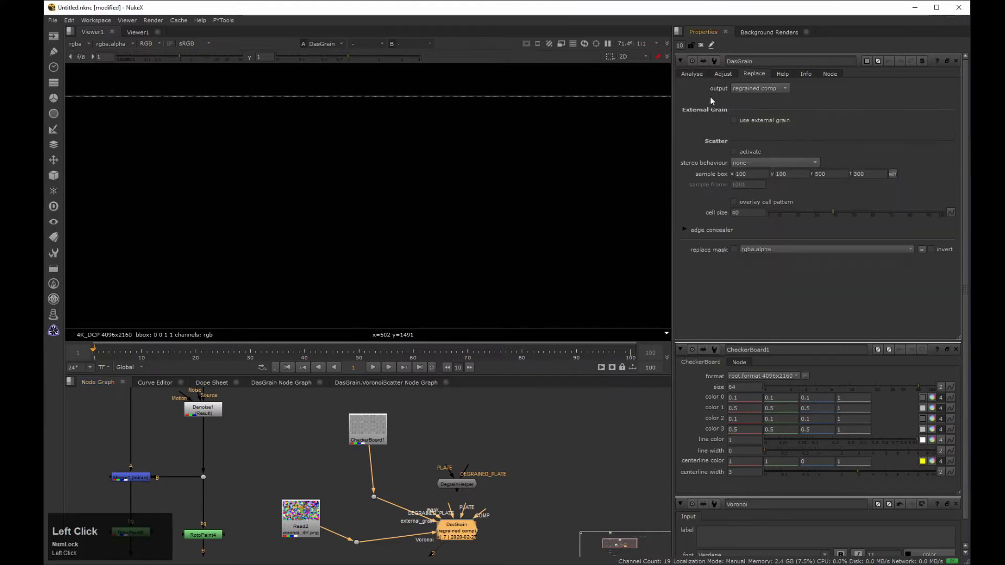
mouse_move(739, 120)
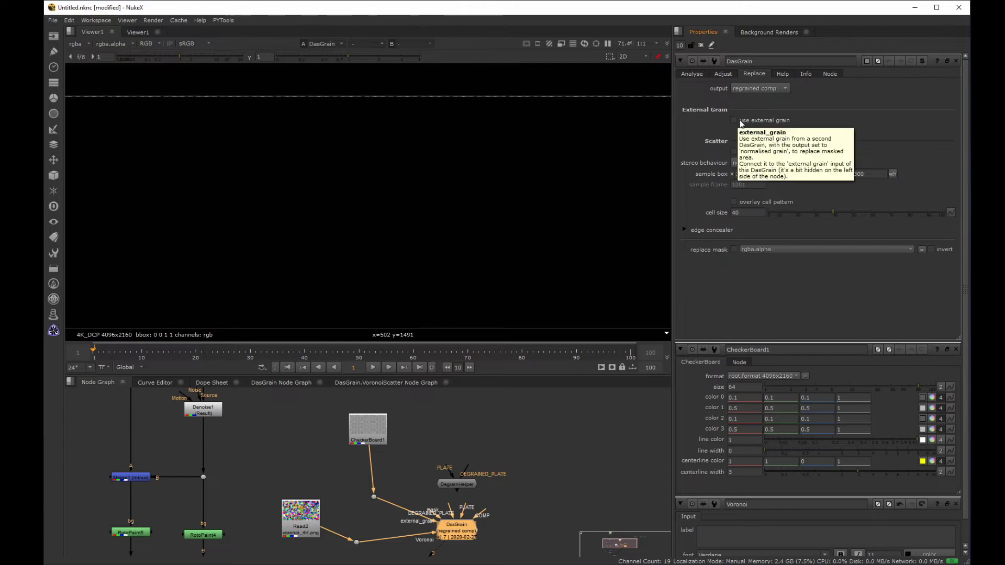
click(734, 121)
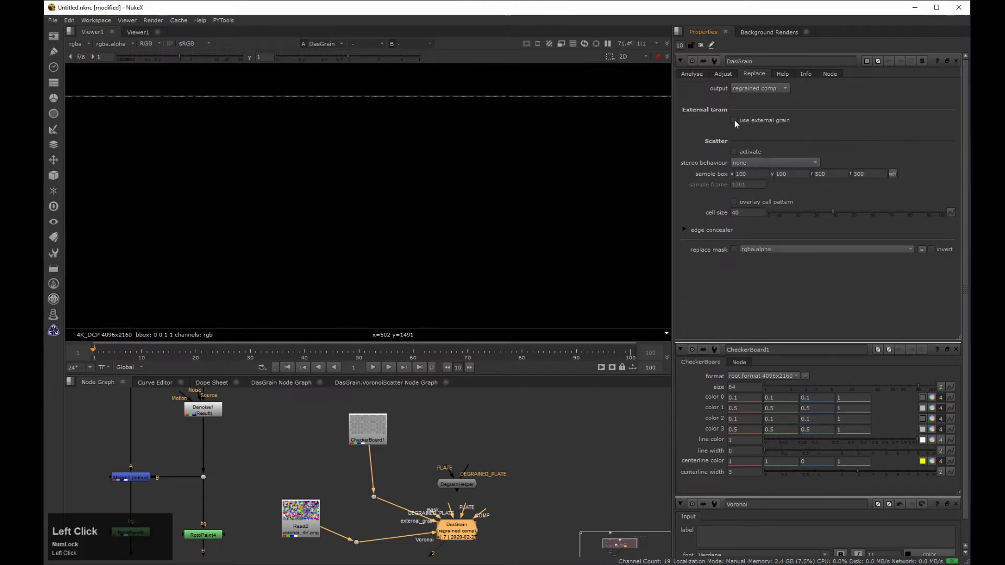
drag(758, 88, 778, 108)
scroll(455, 256, down, 3)
middle_click(401, 178)
scroll(401, 177, down, 2)
middle_drag(337, 184, 379, 199)
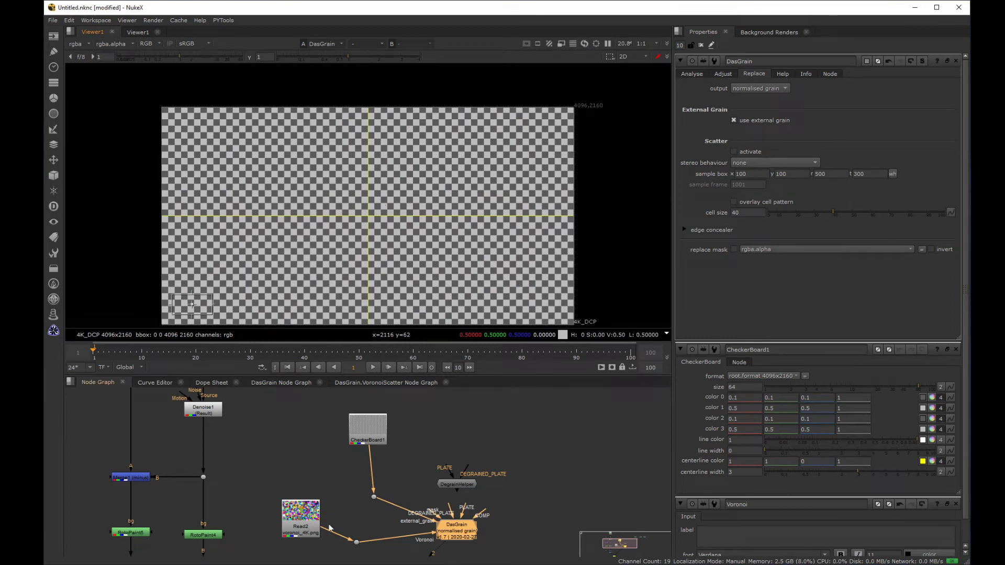
Disconnect the Voronoi image from the dot feeding DasGrain and move the sample box onto the centre of the checkerboard.
drag(326, 529, 351, 522)
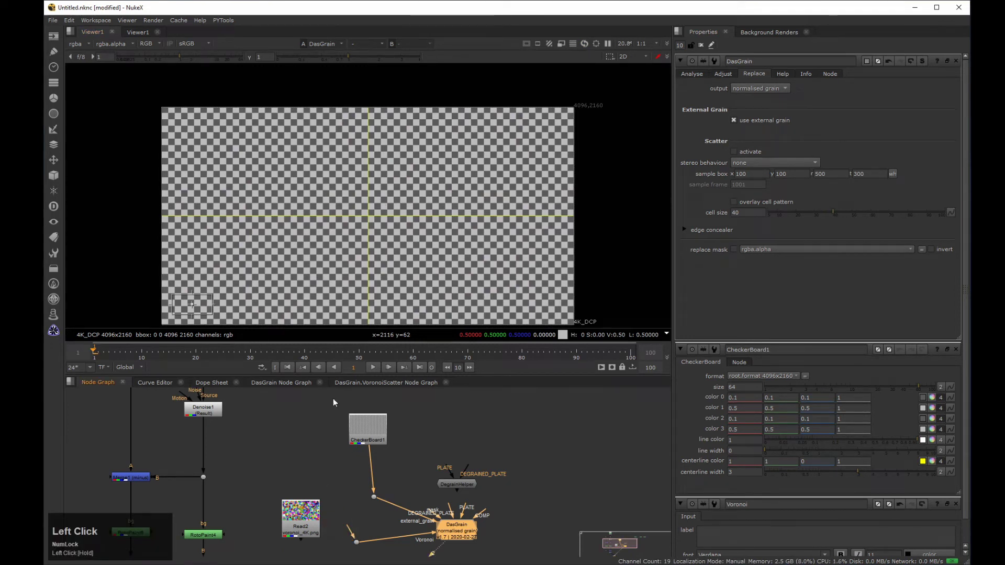
drag(191, 305, 234, 300)
drag(343, 231, 368, 217)
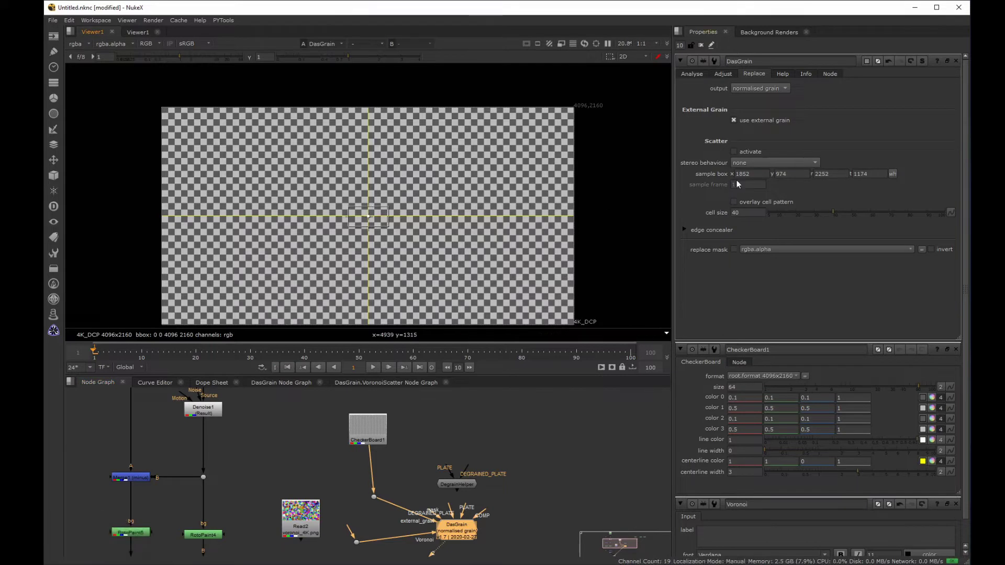
Activate Scatter in DasGrain and reconnect the voronoi_4K.png Read node to the dot feeding its Voronoi input.
click(735, 150)
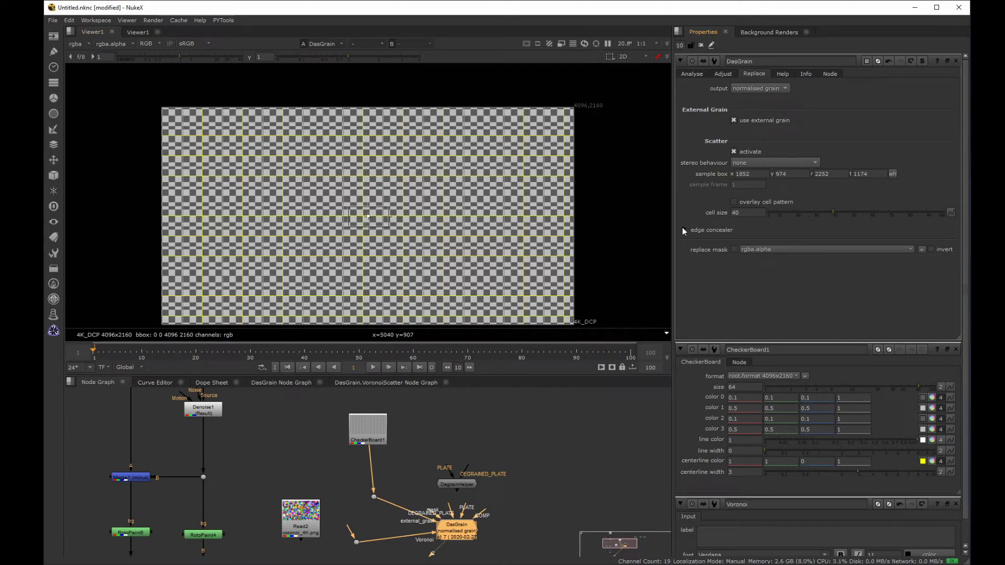
drag(347, 529, 309, 530)
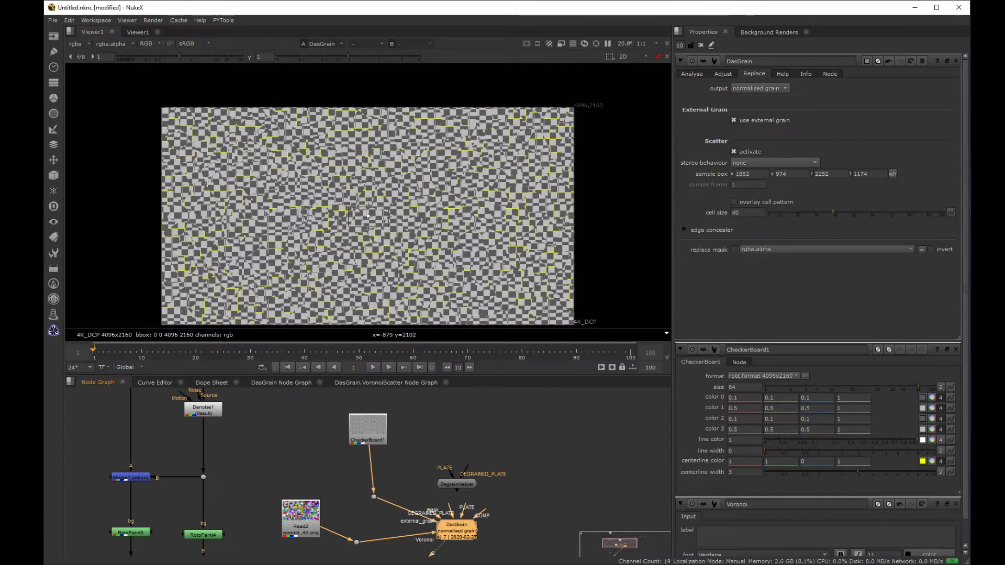
Set DasGrain's output to regrained comp.
click(759, 87)
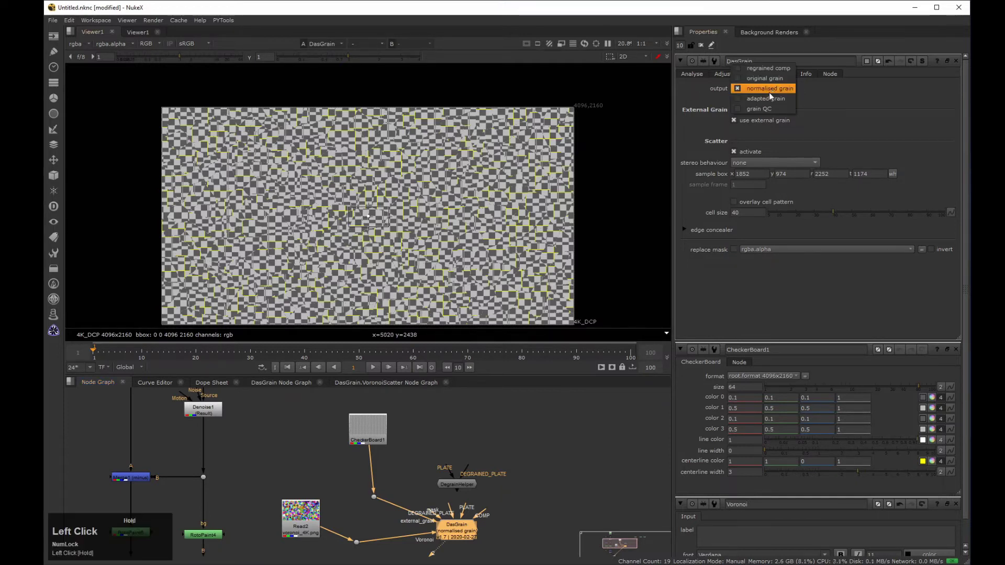
click(768, 94)
click(769, 89)
drag(776, 90, 769, 60)
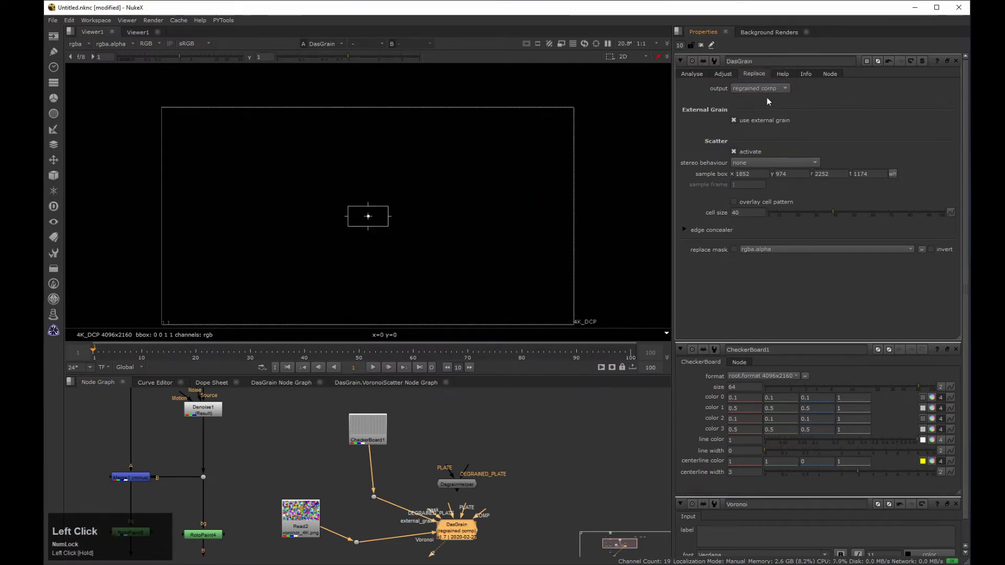
click(500, 521)
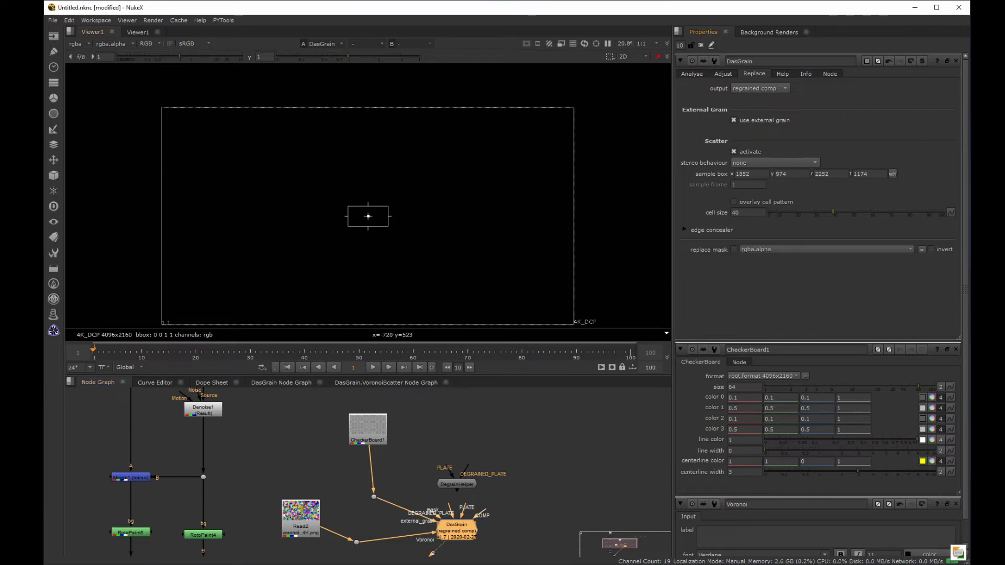
Look through DasGrain's output options and its Adjust and Analyse settings.
click(781, 89)
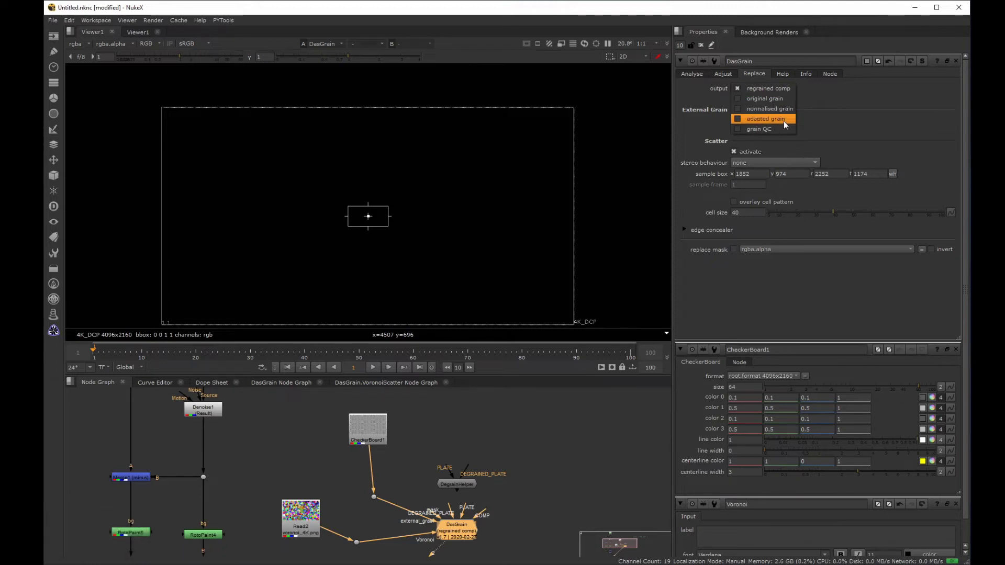
click(723, 76)
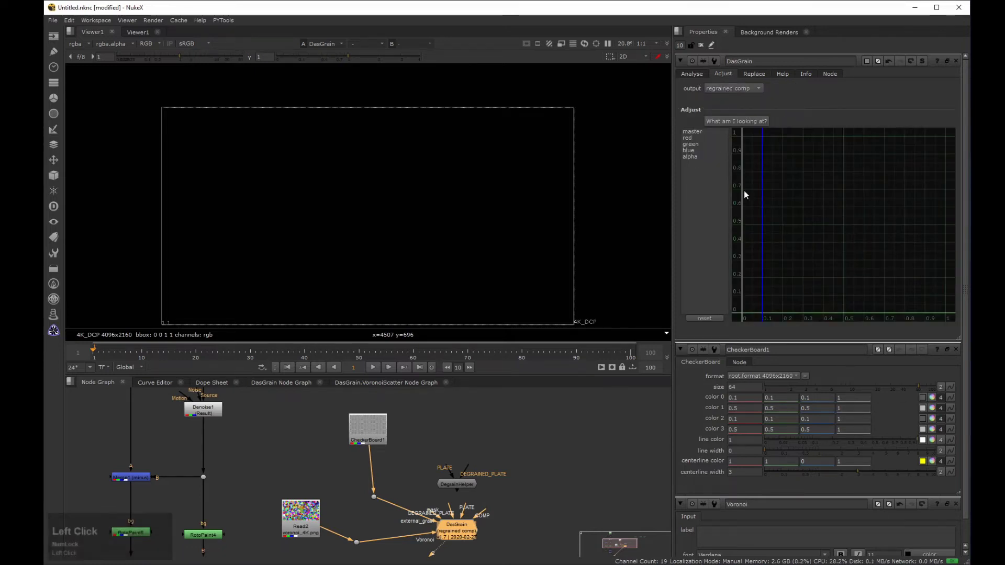
click(696, 73)
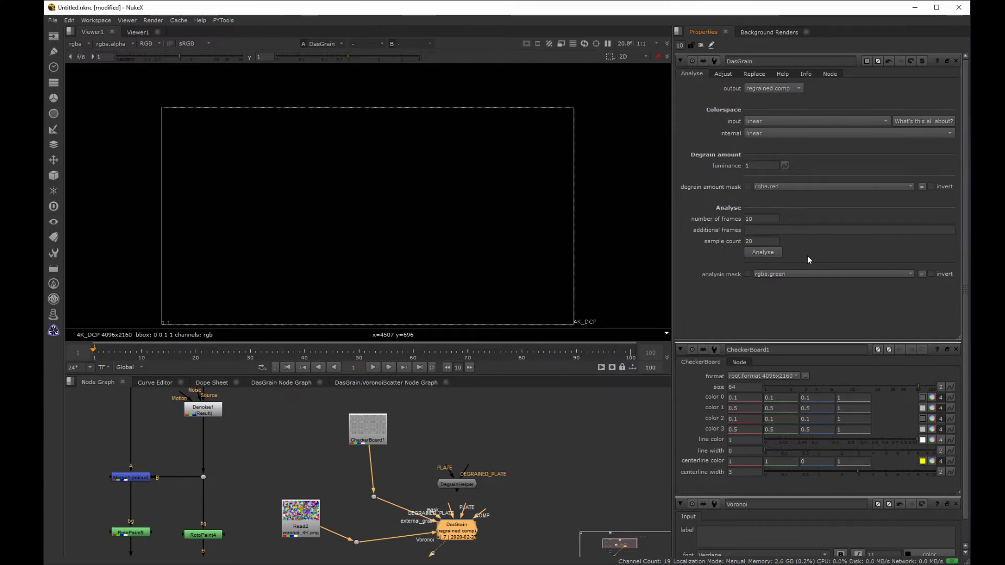
Delete the CheckerBoard test node and the dot that feeds DasGrain's external_grain input.
scroll(417, 520, down, 2)
middle_drag(417, 520, 414, 470)
drag(400, 462, 378, 413)
key(Delete)
Place DasGrain and the Voronoi Read node beside the main tree and connect the COMP input to RotoPaint4.
scroll(378, 445, down, 3)
click(388, 467)
click(427, 463)
scroll(248, 463, up, 2)
click(278, 475)
drag(279, 475, 477, 436)
scroll(328, 530, down, 1)
scroll(354, 504, up, 2)
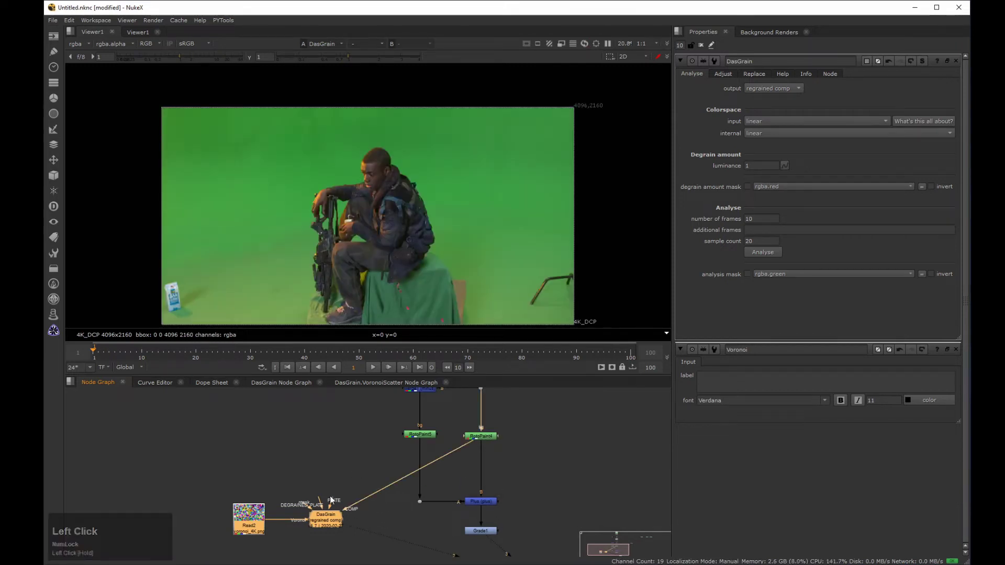
Connect DasGrain's PLATE input to the source footage and its DEGRAINED_PLATE input to Denoise1.
alt+drag(331, 470, 419, 549)
scroll(463, 441, down, 2)
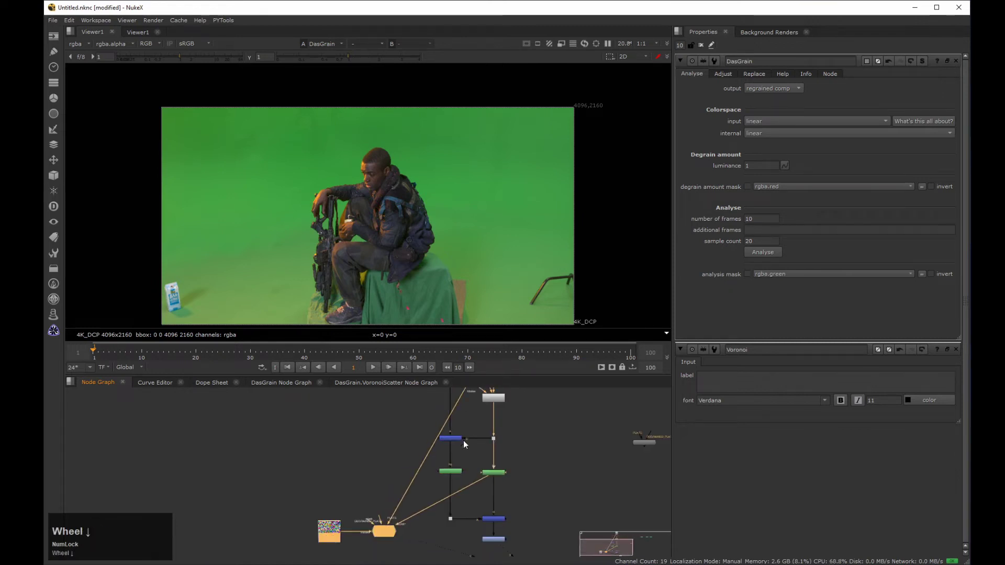
click(425, 451)
scroll(365, 532, up, 3)
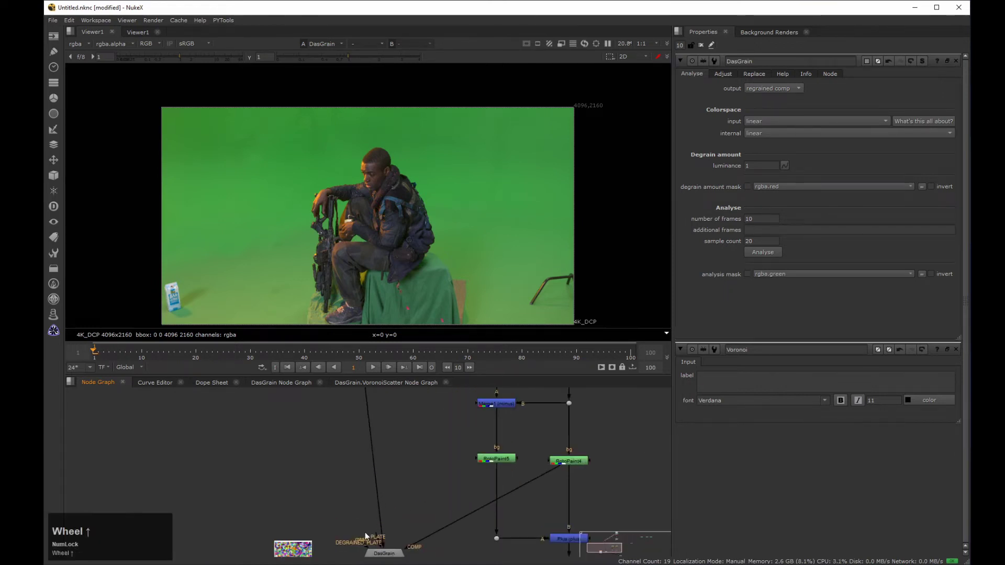
drag(365, 547, 484, 428)
Add dots to route the PLATE and DEGRAINED_PLATE pipes neatly around the main tree.
scroll(505, 409, down, 3)
alt+middle_drag(463, 442, 445, 469)
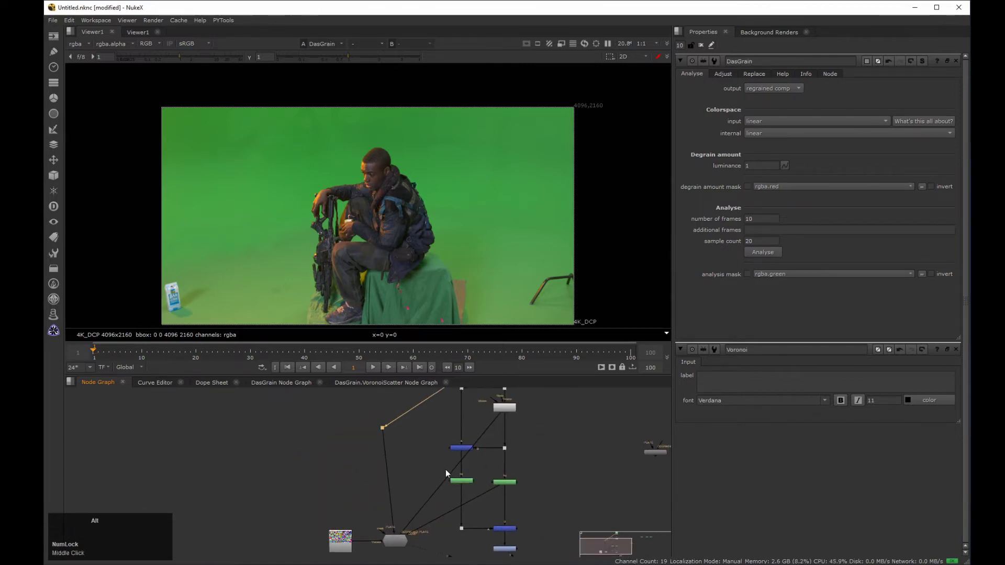
ctrl+drag(454, 474, 438, 438)
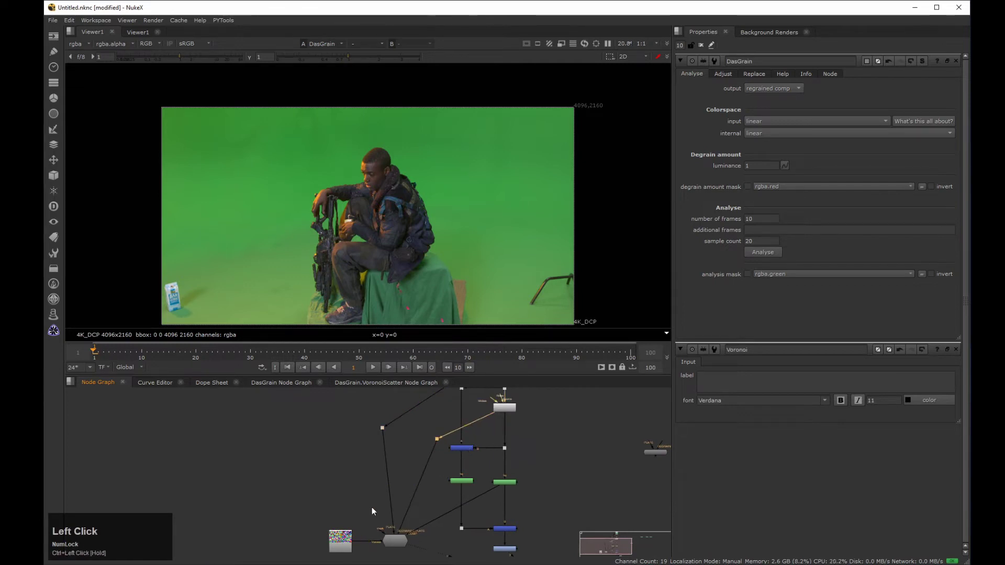
View DasGrain's result close up on the actor's face, then turn off use external grain and deactivate Scatter.
click(397, 539)
scroll(328, 183, up, 6)
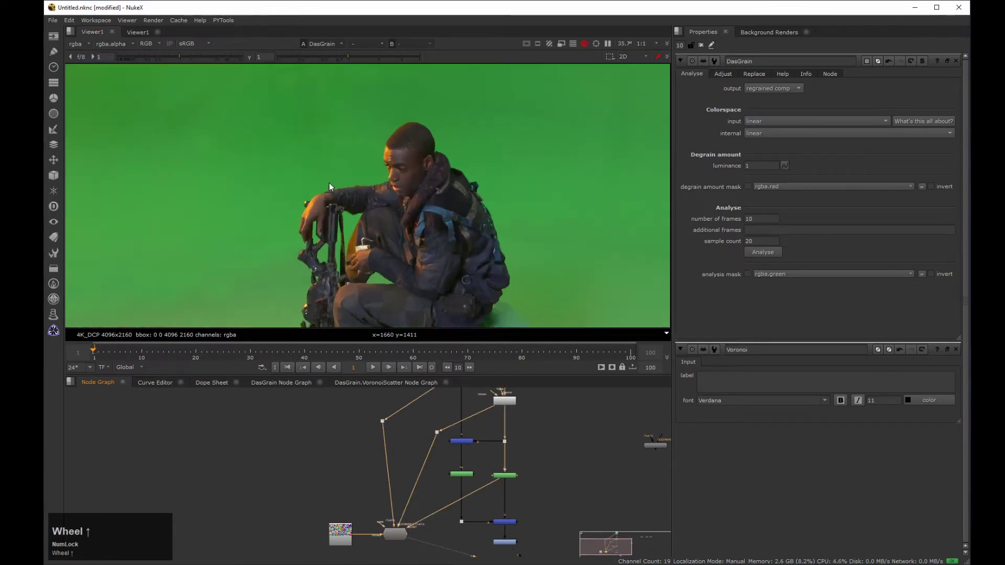
mouse_move(455, 205)
middle_down()
mouse_move(370, 218)
mouse_move(437, 257)
mouse_move(427, 265)
middle_up()
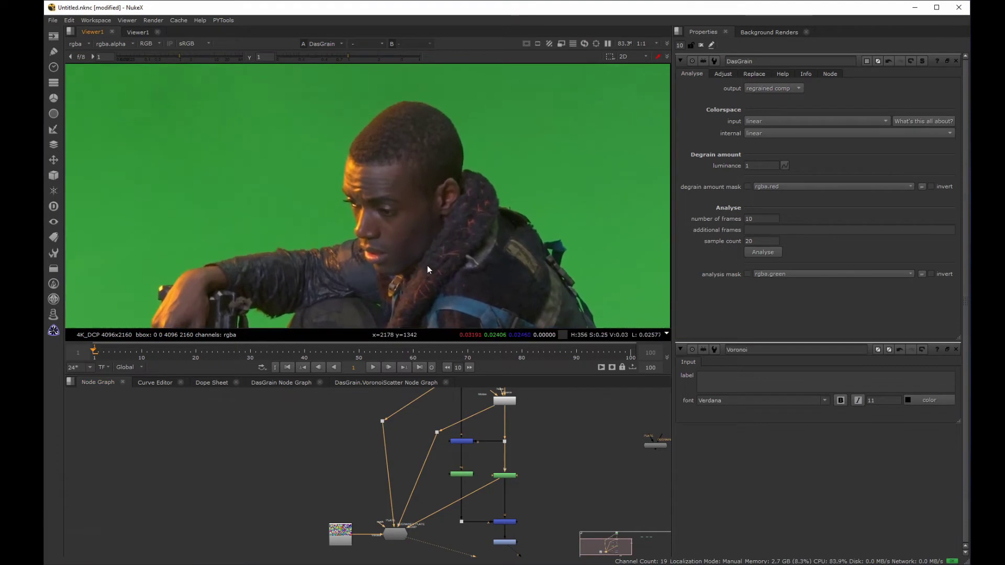
click(753, 74)
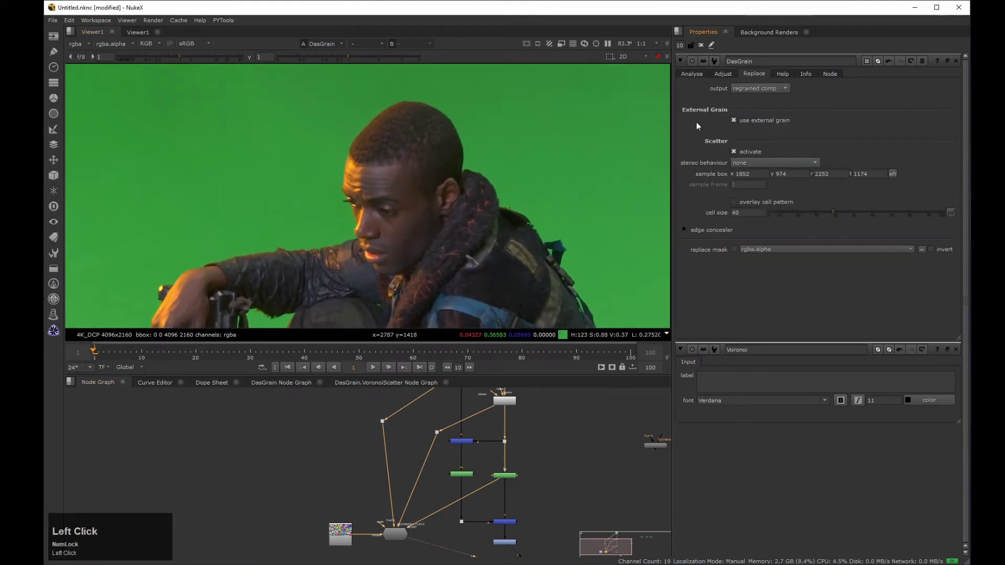
click(734, 119)
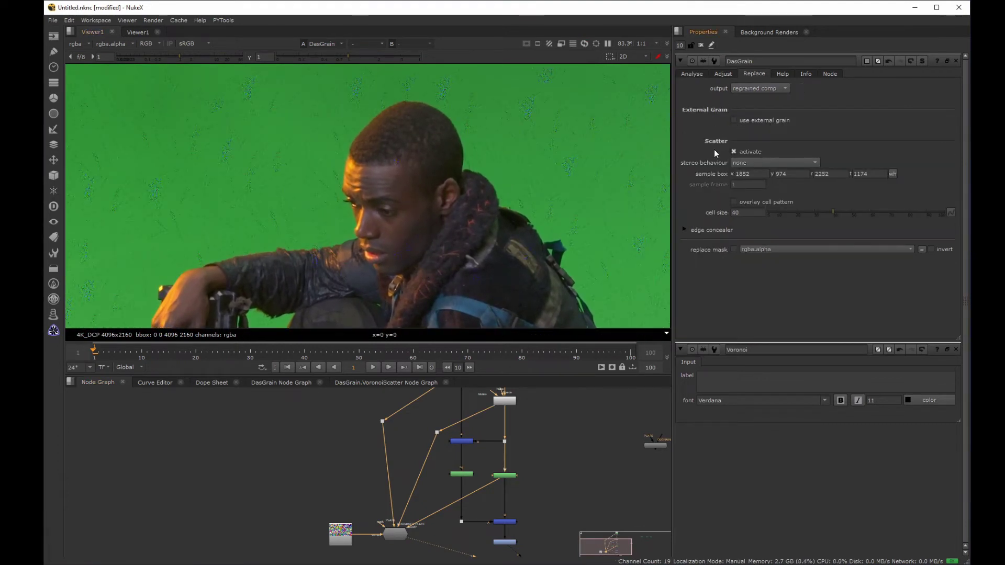
click(734, 151)
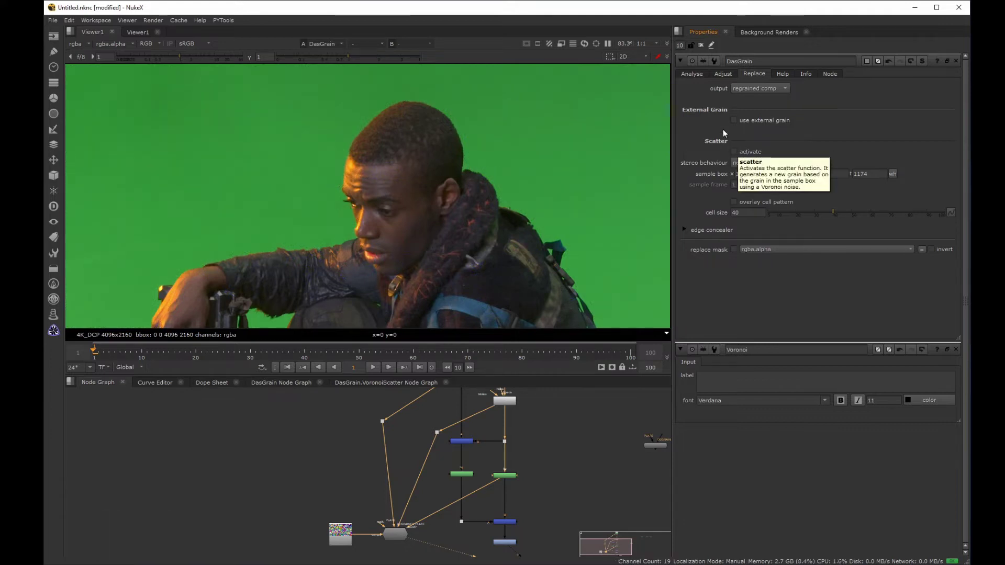
Set DasGrain's output to original grain and raise the viewer gain to 7.
click(756, 93)
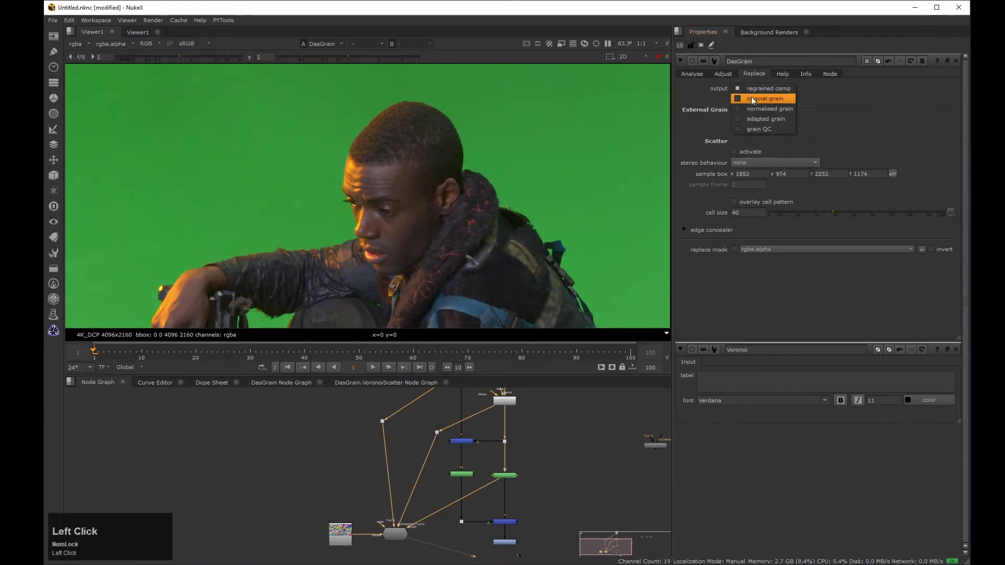
click(749, 98)
drag(187, 54, 209, 55)
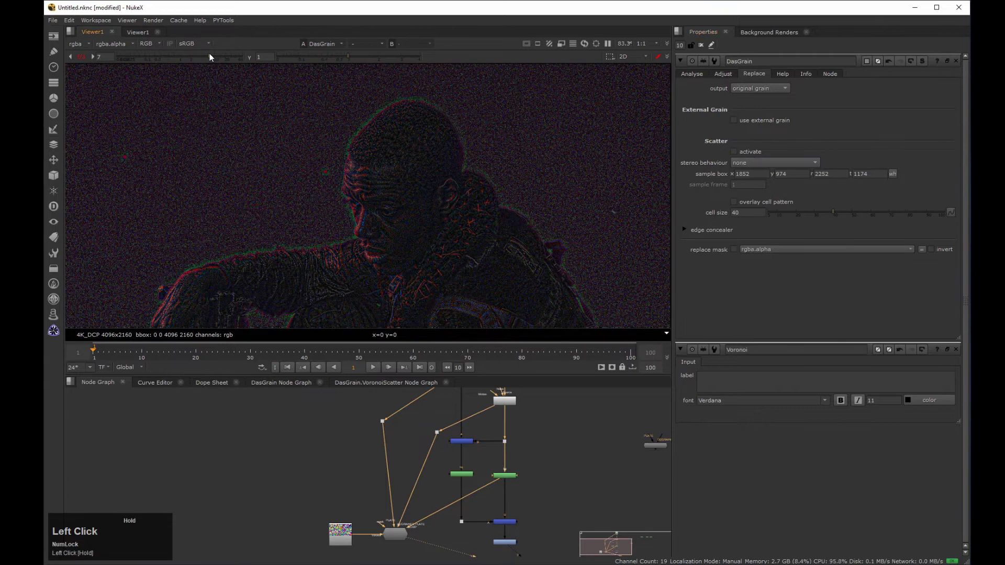
Compare DasGrain's original grain in the viewer with the output of the grain-extracting Merge node above RotoPaint5.
middle_click(455, 459)
click(417, 477)
drag(444, 458, 413, 479)
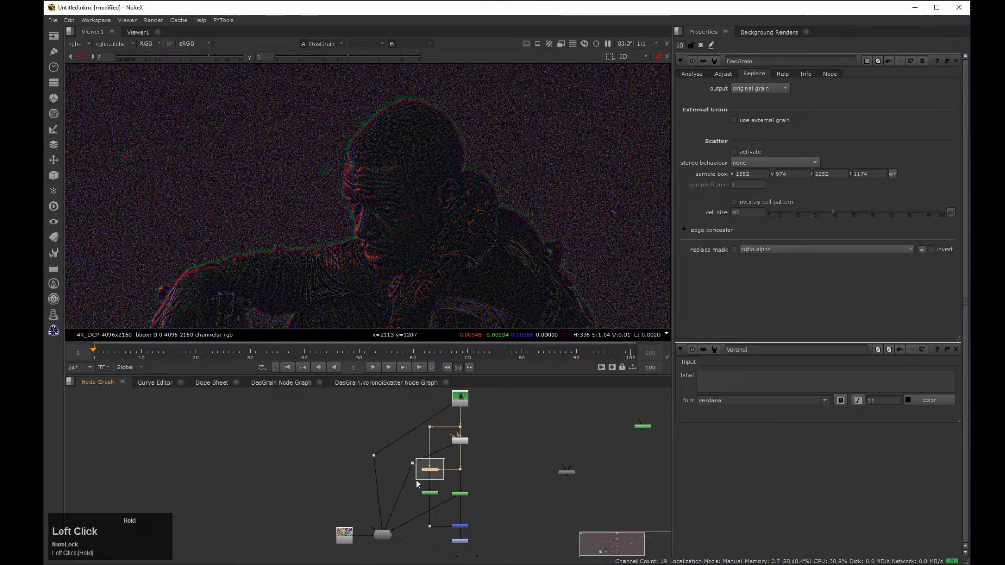
key(3)
click(381, 535)
key(2)
key(3)
key(2)
key(3)
key(2)
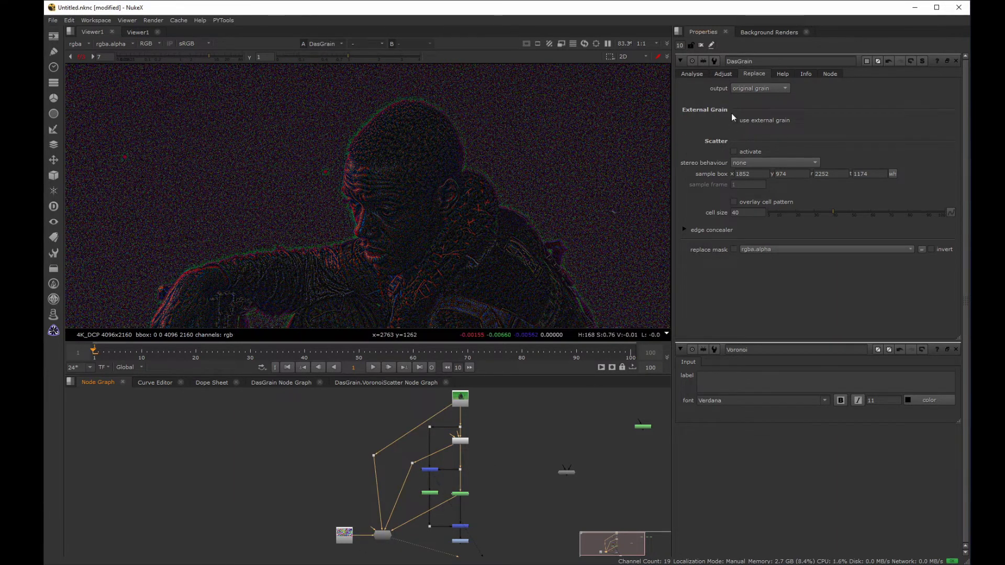
Check DasGrain's normalised grain output, then switch the output to adapted grain.
click(749, 88)
click(754, 99)
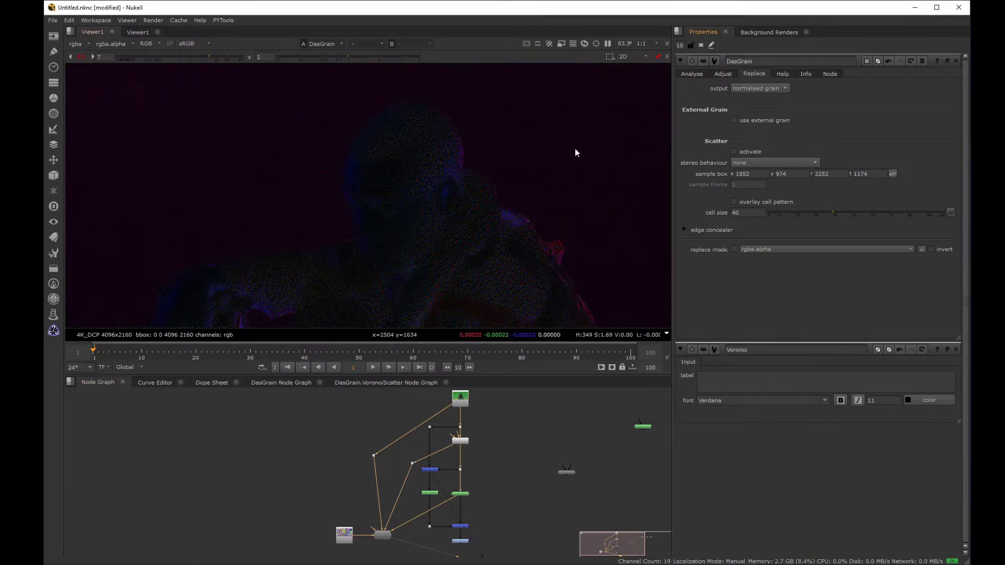
click(749, 89)
click(752, 97)
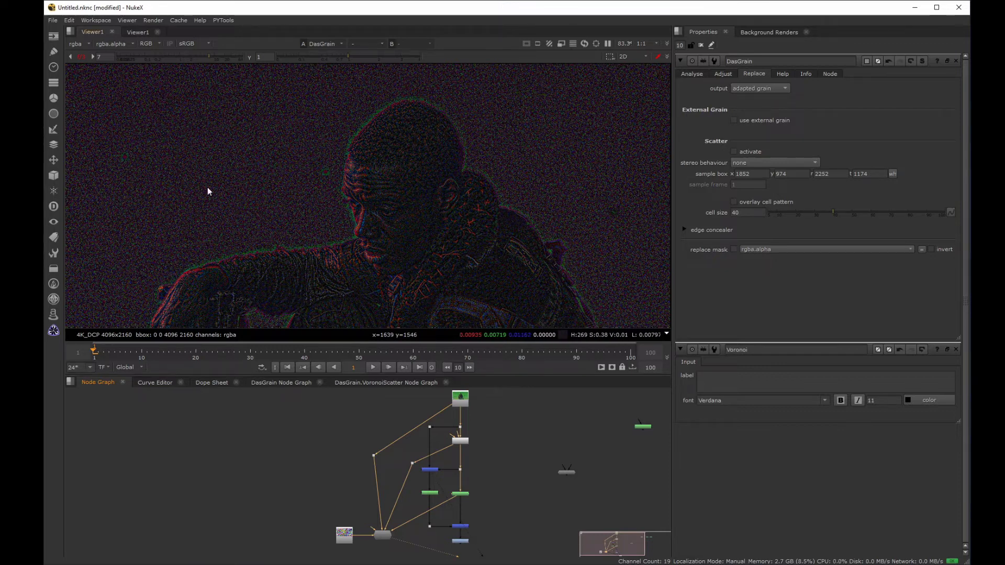
Move and resize the sample box onto clean green screen beside the actor's head, at about x 1514, y 1624, r 1838, t 1824.
scroll(208, 167, down, 4)
middle_drag(235, 183, 457, 221)
scroll(446, 300, down, 1)
drag(445, 299, 390, 209)
scroll(391, 211, up, 5)
drag(471, 209, 448, 209)
drag(384, 208, 399, 188)
middle_drag(399, 191, 366, 182)
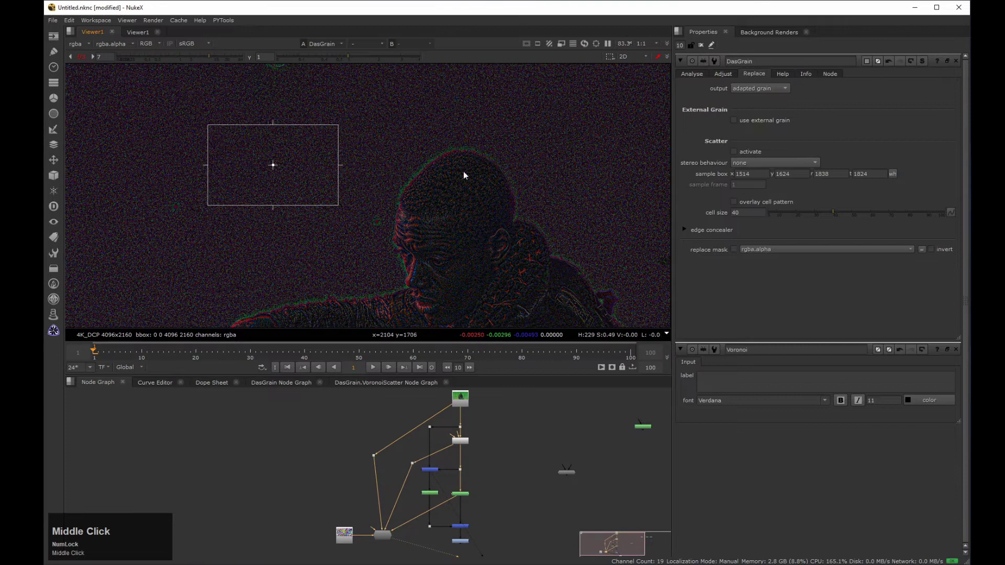
Activate Scatter, set DasGrain's output to normalised grain and raise the viewer gain to 40.
click(733, 150)
click(761, 87)
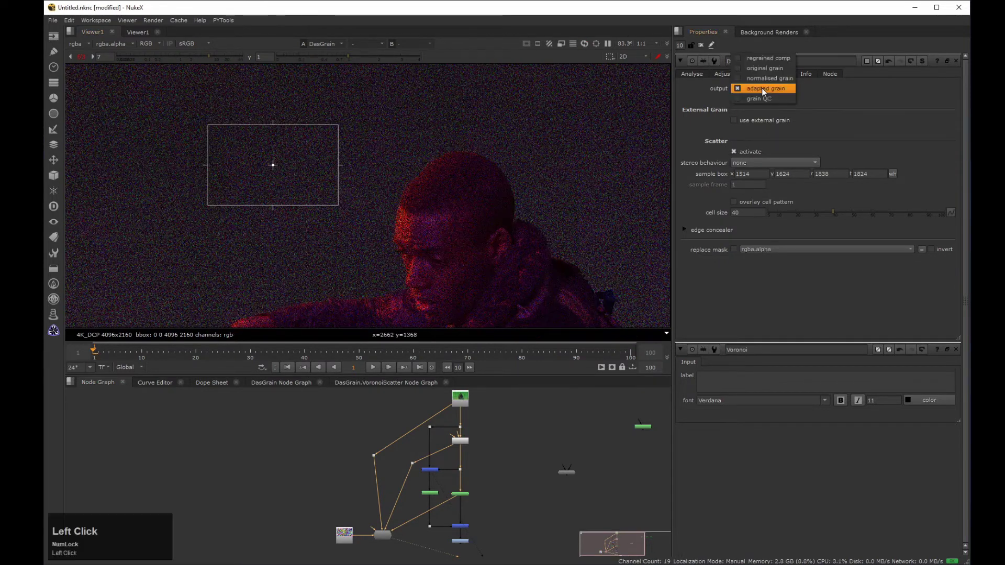
click(761, 78)
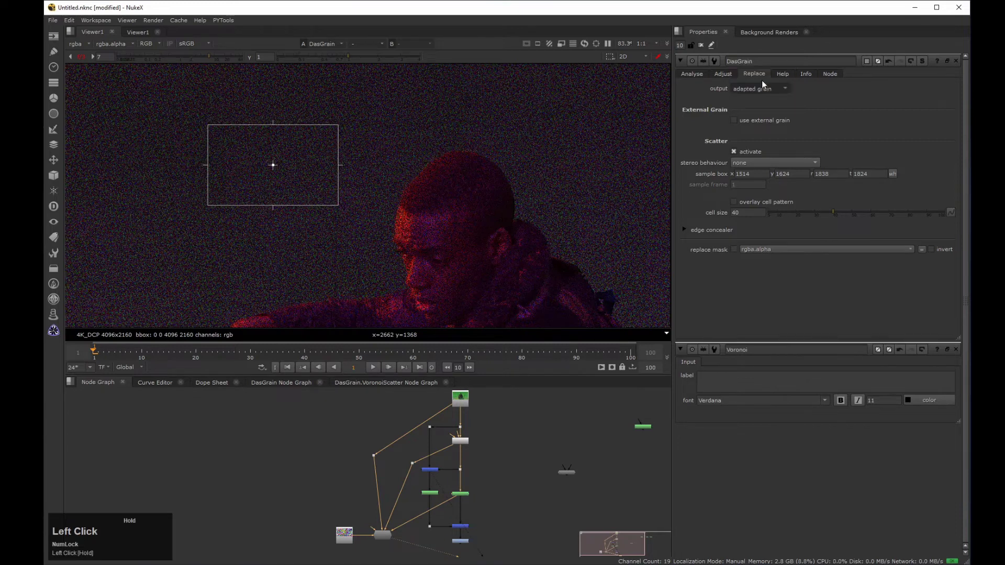
click(233, 56)
drag(233, 55, 236, 55)
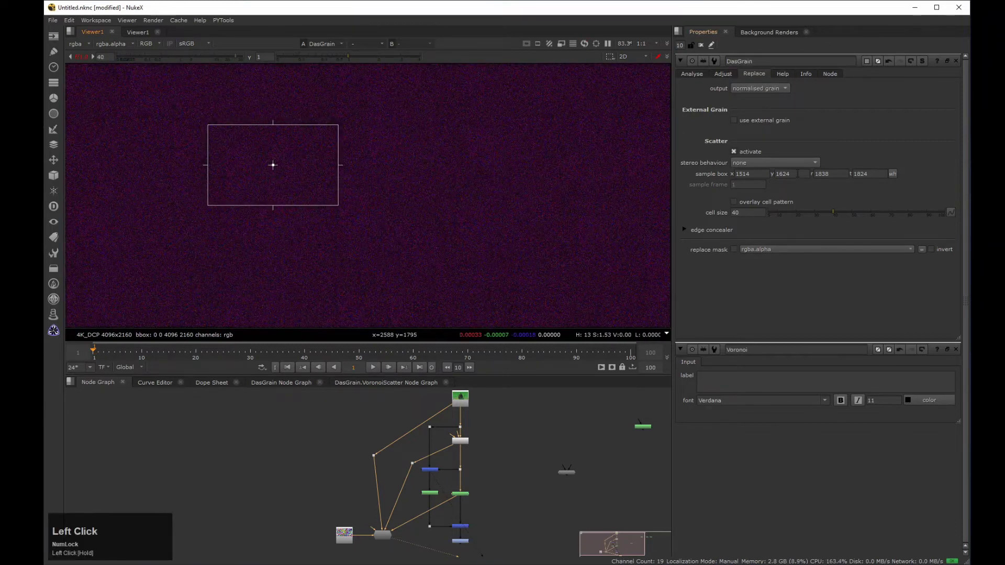
Compare the normalised grain with Scatter off and on.
click(734, 151)
click(733, 152)
click(734, 151)
click(734, 151)
Switch the output to adapted grain, lower the viewer gain to 7 and compare it with Scatter off and on.
drag(742, 87, 748, 99)
click(735, 152)
click(736, 151)
drag(222, 56, 208, 56)
click(734, 151)
click(734, 152)
Set DasGrain's output back to original grain with Scatter kept active.
click(736, 90)
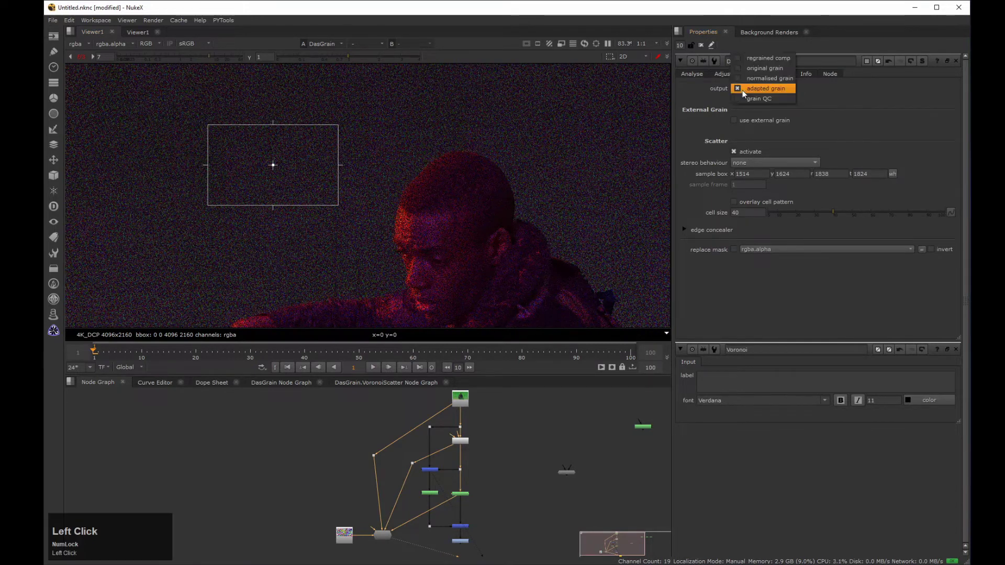
click(767, 68)
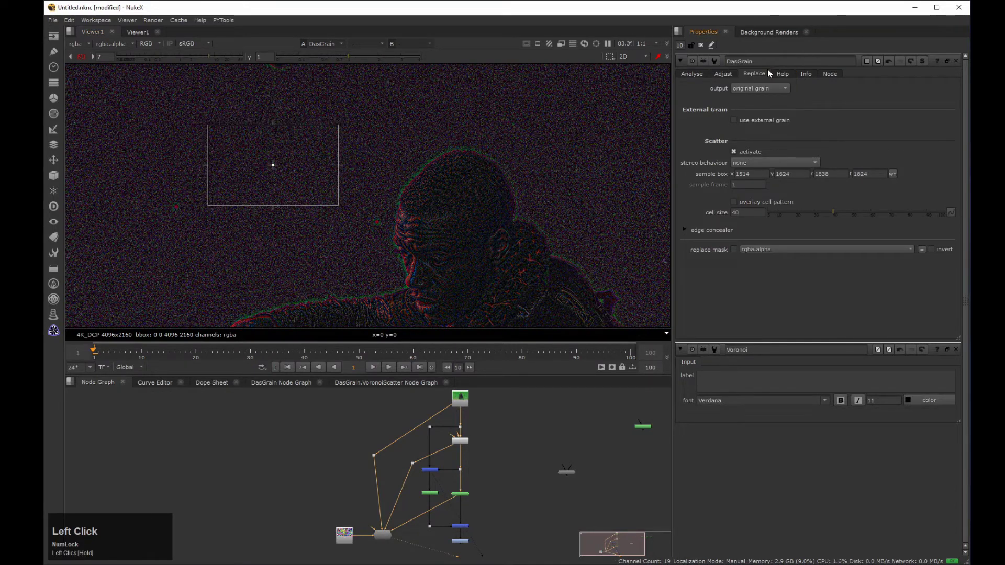
click(747, 151)
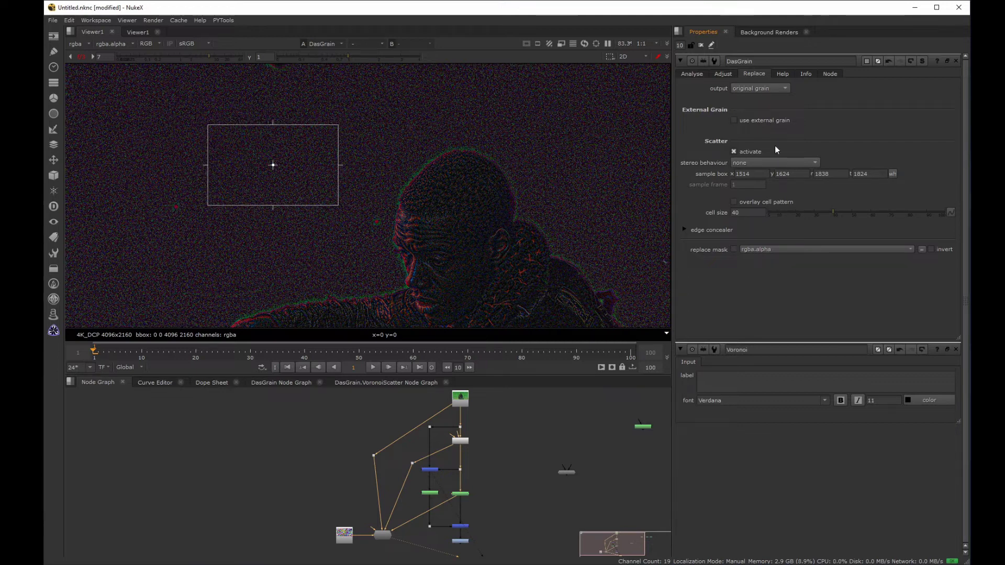
Open DasGrain's internal node graph and examine the multiply and expression nodes in its normalise grain section.
click(922, 61)
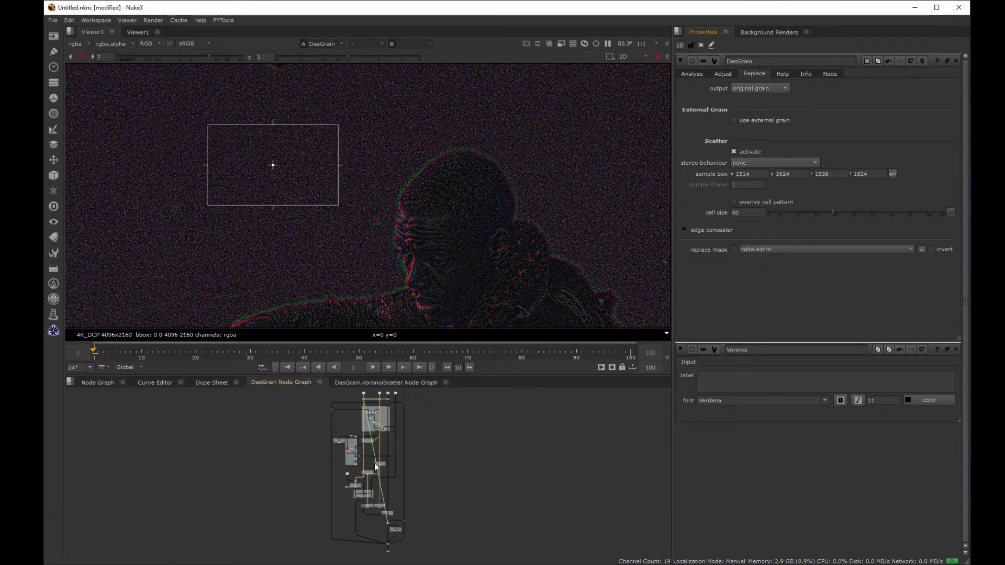
scroll(361, 477, down, 8)
middle_click(349, 498)
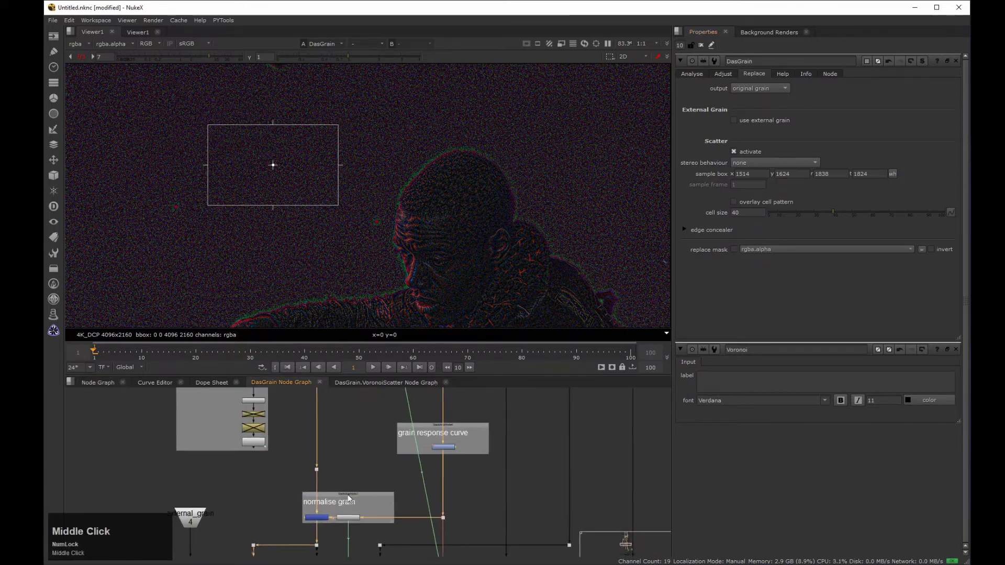
scroll(408, 470, up, 4)
drag(410, 450, 431, 501)
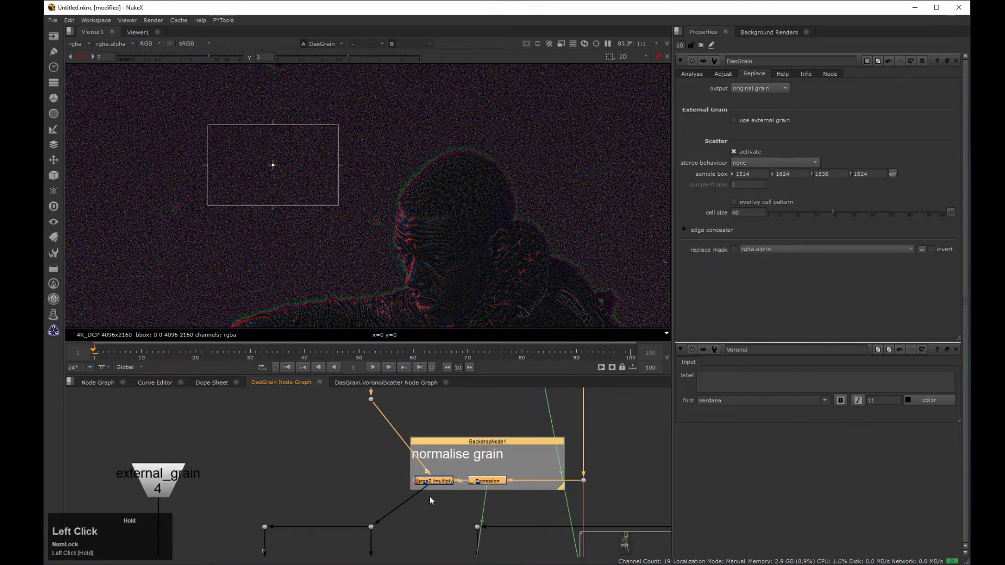
scroll(424, 493, down, 5)
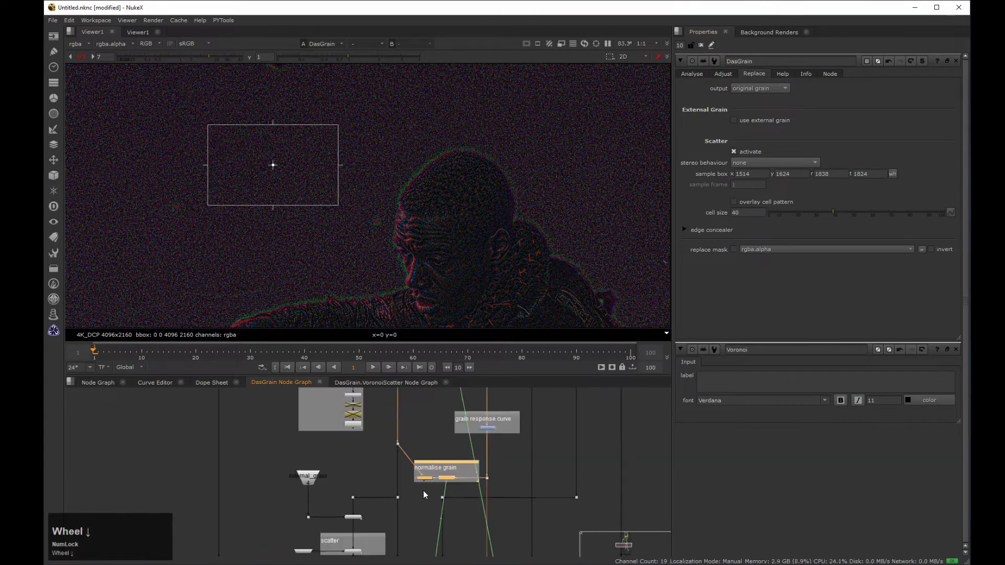
Examine the adapt grain section and its neighbouring grain response curve inside DasGrain's node graph.
middle_drag(427, 495, 437, 437)
scroll(410, 441, up, 4)
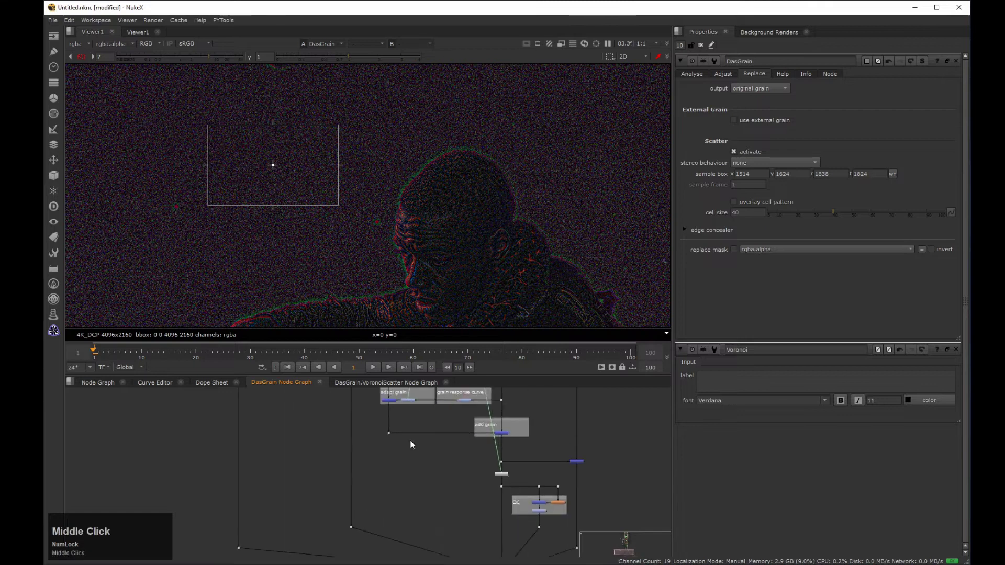
scroll(403, 495, up, 2)
drag(321, 448, 481, 488)
middle_drag(481, 488, 469, 521)
click(375, 506)
drag(375, 506, 359, 422)
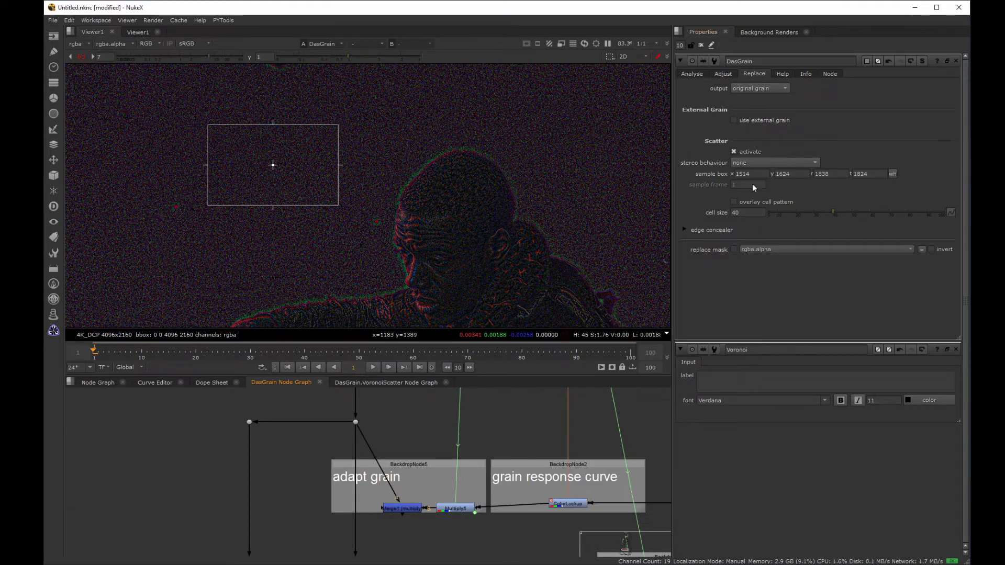
View DasGrain's normalised grain output once more and set the output to regrained comp.
click(748, 90)
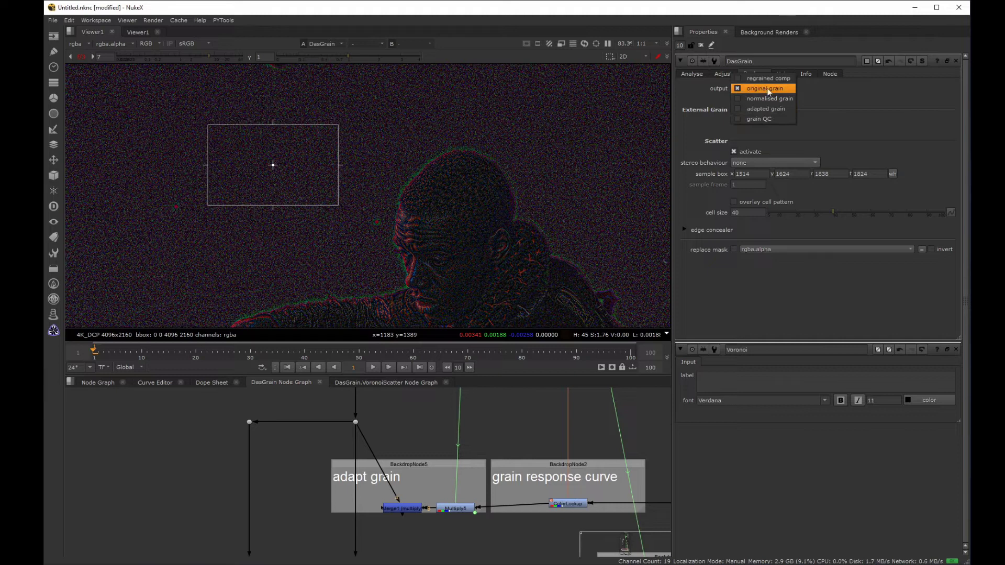
click(769, 97)
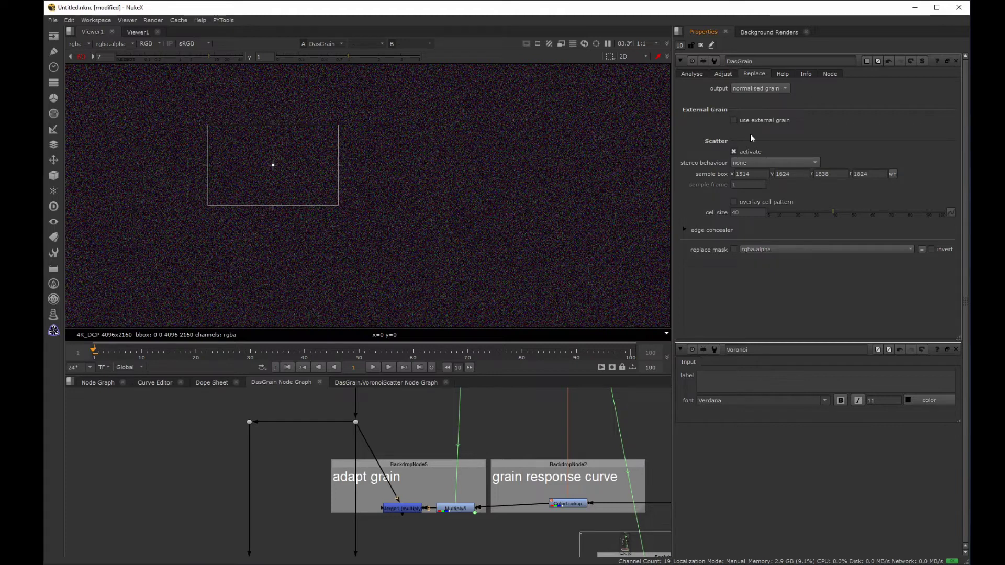
click(748, 89)
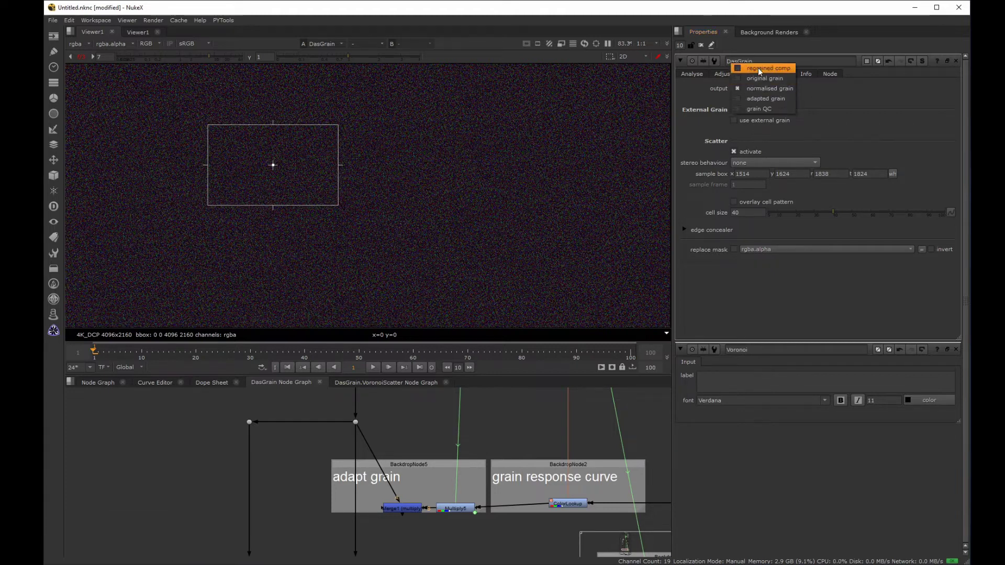
click(759, 69)
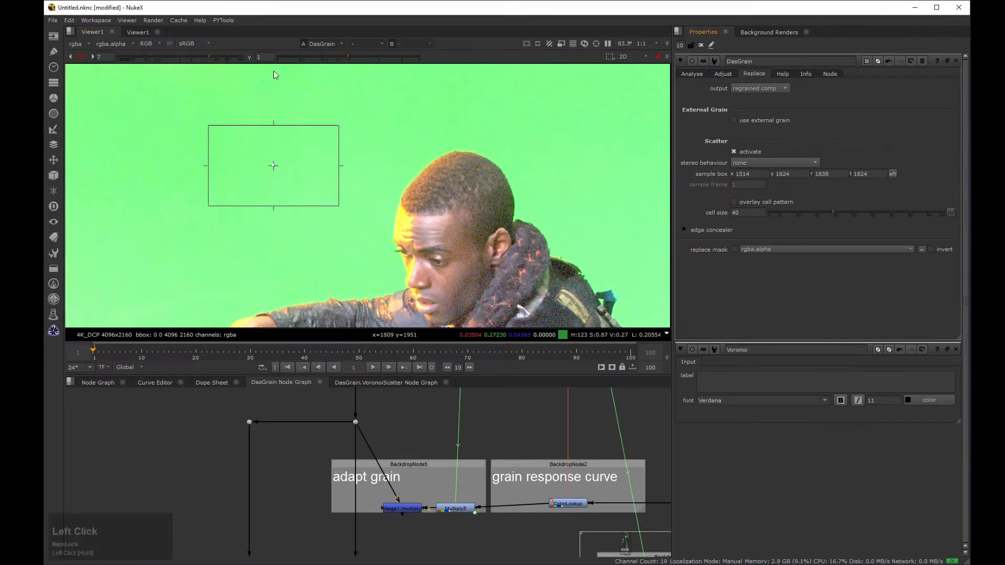
Set the viewer gain to 1.5 and gamma to 0.53, and return to the main node graph.
click(83, 58)
mouse_move(179, 56)
mouse_down()
mouse_move(191, 60)
mouse_move(186, 53)
mouse_up()
drag(314, 53, 328, 54)
click(98, 382)
middle_click(403, 461)
scroll(382, 223, down, 4)
scroll(365, 257, up, 1)
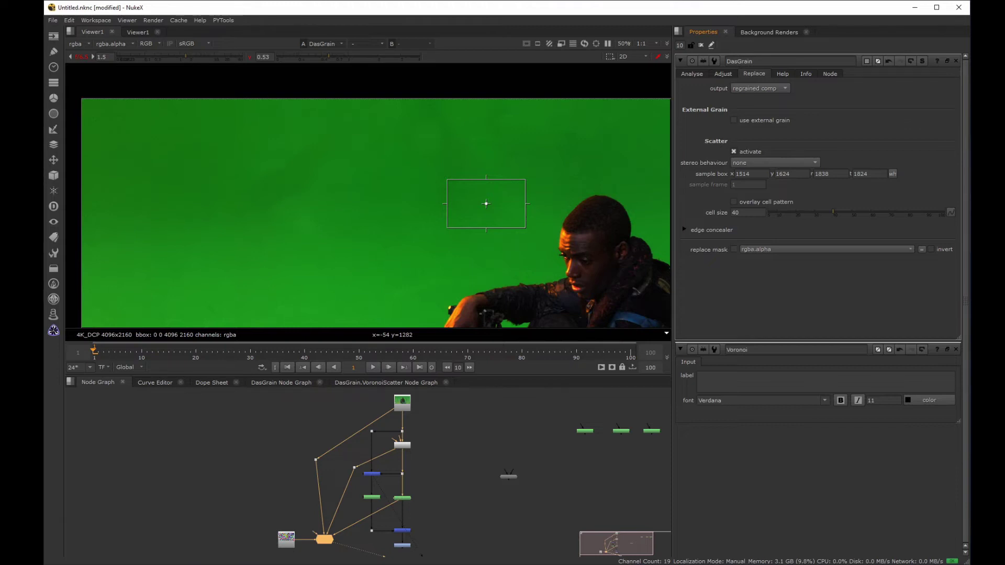
Inspect the man's face in the regrained comp up close with viewer gain 4 and gamma 0.7.
click(733, 150)
middle_drag(578, 262, 429, 189)
scroll(429, 189, up, 5)
middle_drag(489, 220, 259, 76)
drag(186, 57, 200, 56)
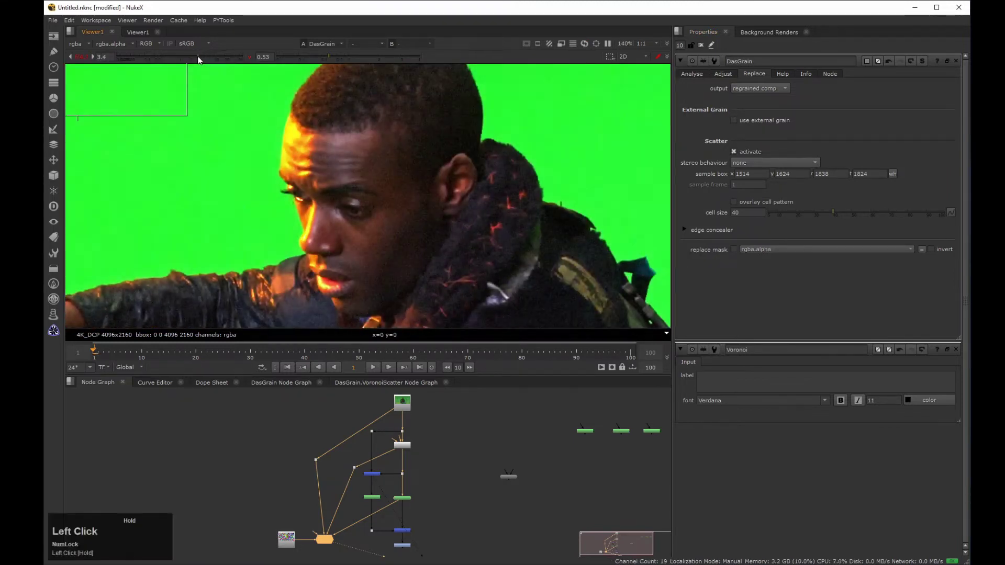
drag(336, 58, 338, 57)
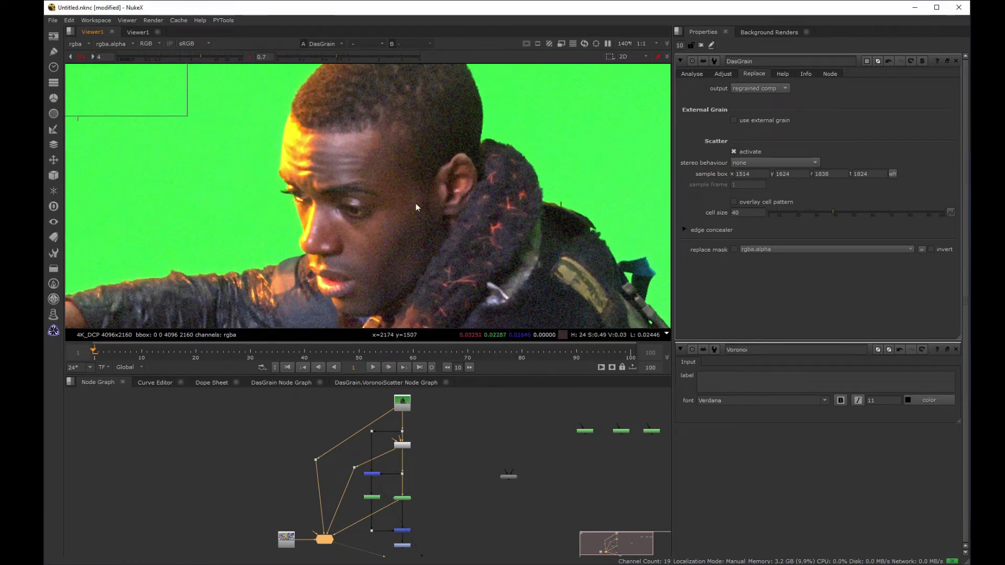
Compare the regrained result repeatedly with the original plate, and reset the viewer gain and gamma to 1.
click(401, 431)
key(3)
click(326, 541)
key(2)
key(3)
key(2)
key(3)
key(2)
key(3)
key(2)
key(3)
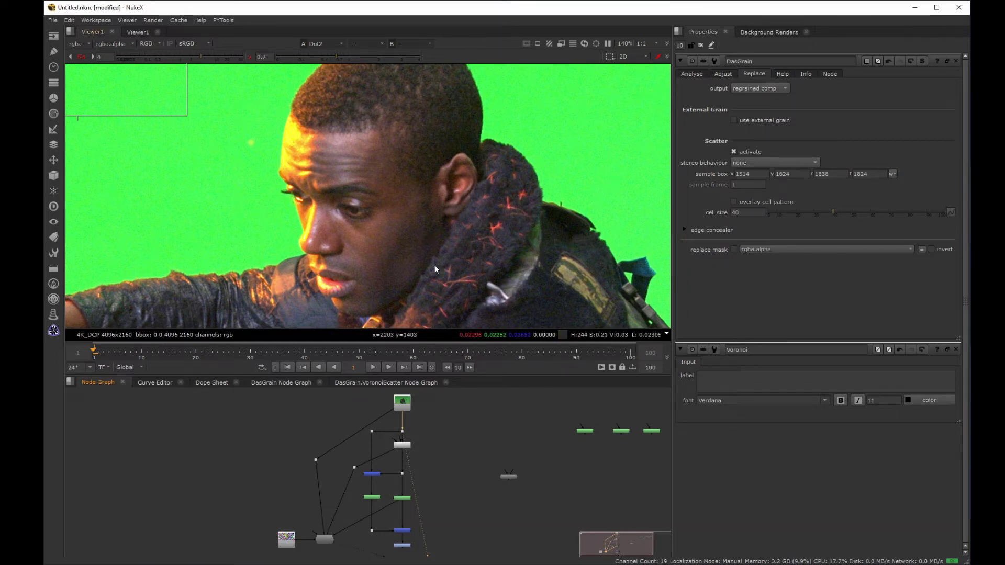
click(249, 56)
click(79, 57)
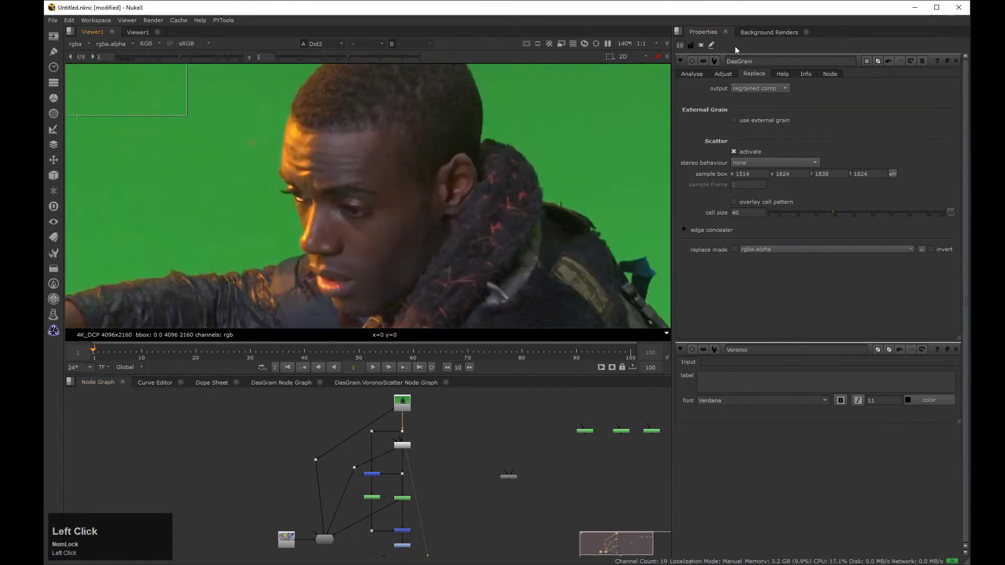
Close the open node properties, add a Keylight node fed by the node supplying DasGrain's comp input, and view it.
click(698, 45)
middle_click(498, 162)
scroll(513, 454, down, 3)
click(436, 457)
drag(436, 457, 431, 480)
key(Tab)
text(key)
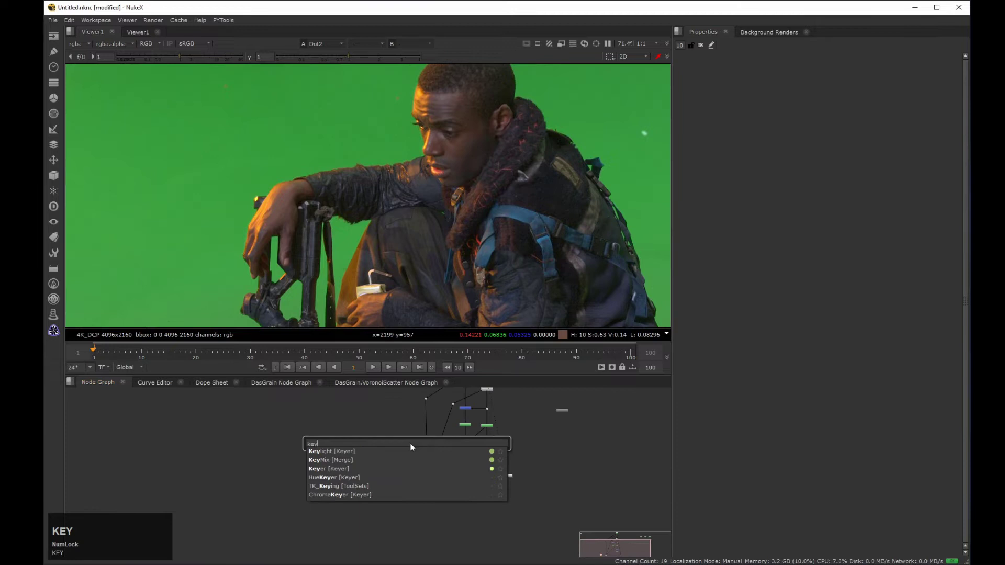
key(Return)
scroll(433, 447, up, 2)
drag(433, 447, 389, 476)
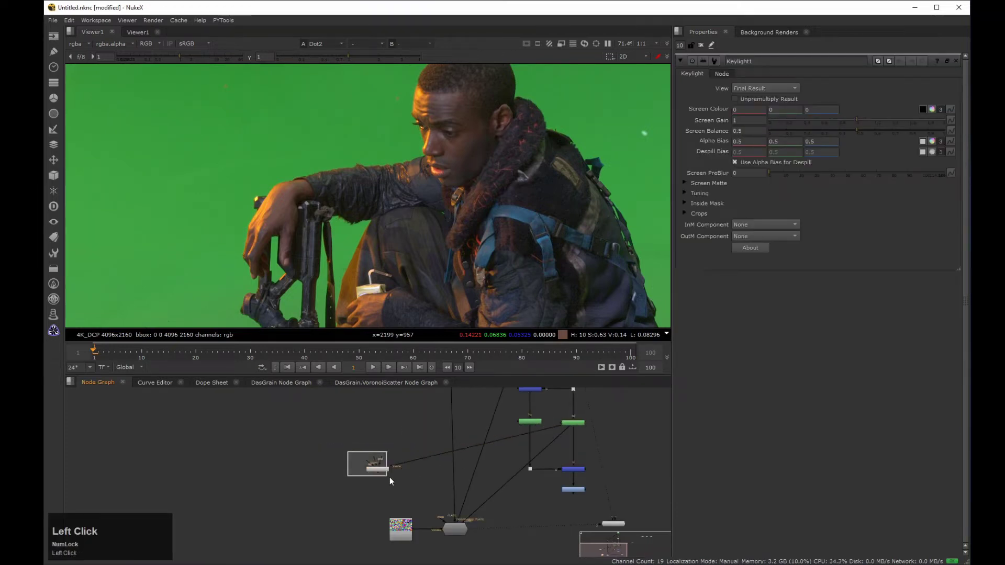
key(2)
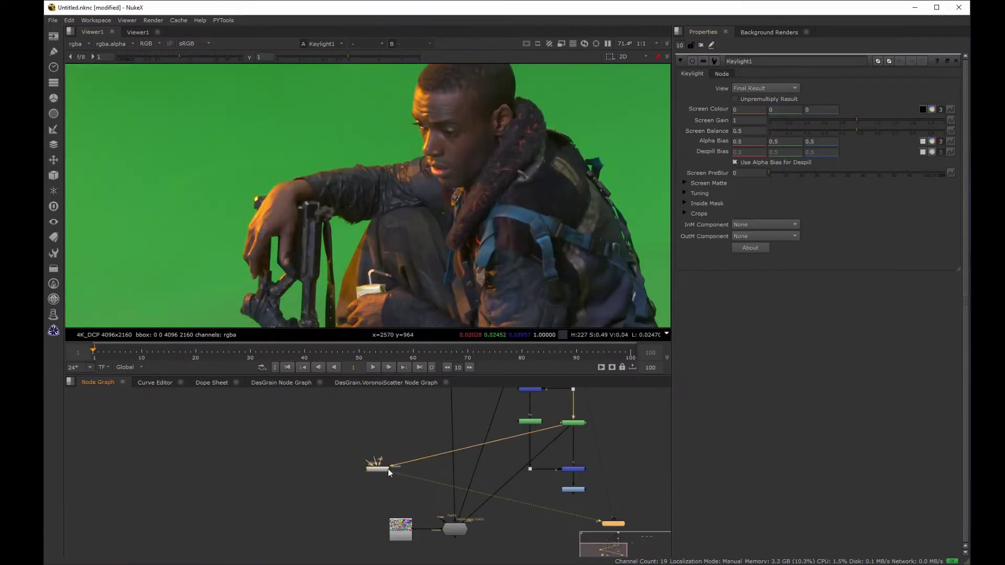
Sample Keylight's Screen Colour from the green backdrop just in front of the man's face.
click(386, 468)
click(922, 110)
scroll(325, 193, up, 2)
ctrl+click(351, 212)
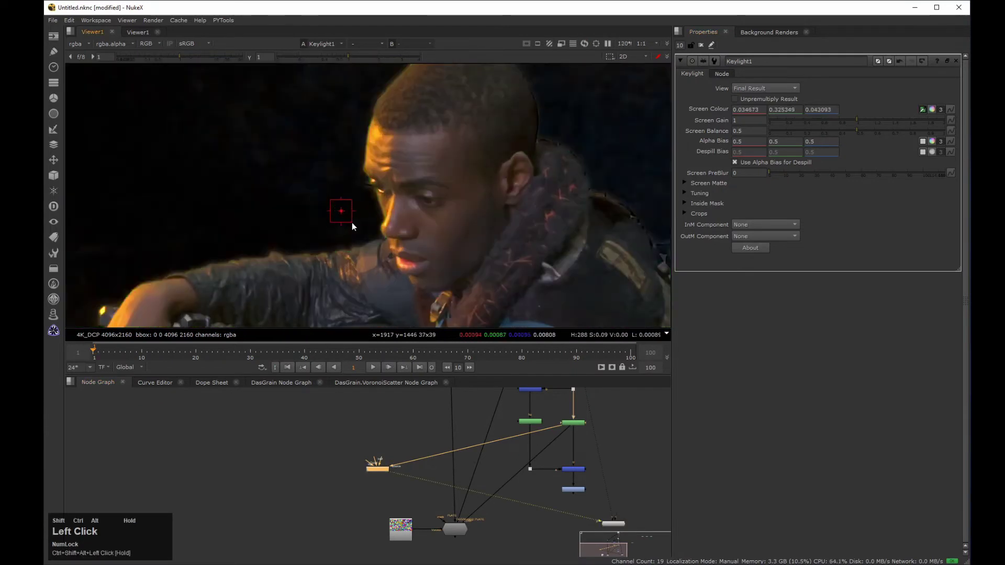
Check Keylight's alpha with viewer gamma 2.98 and raise the screen matte's Clip Black to 0.485.
key(a)
scroll(359, 210, down, 1)
middle_click(359, 211)
click(684, 183)
drag(785, 193, 838, 194)
drag(370, 54, 400, 54)
click(849, 193)
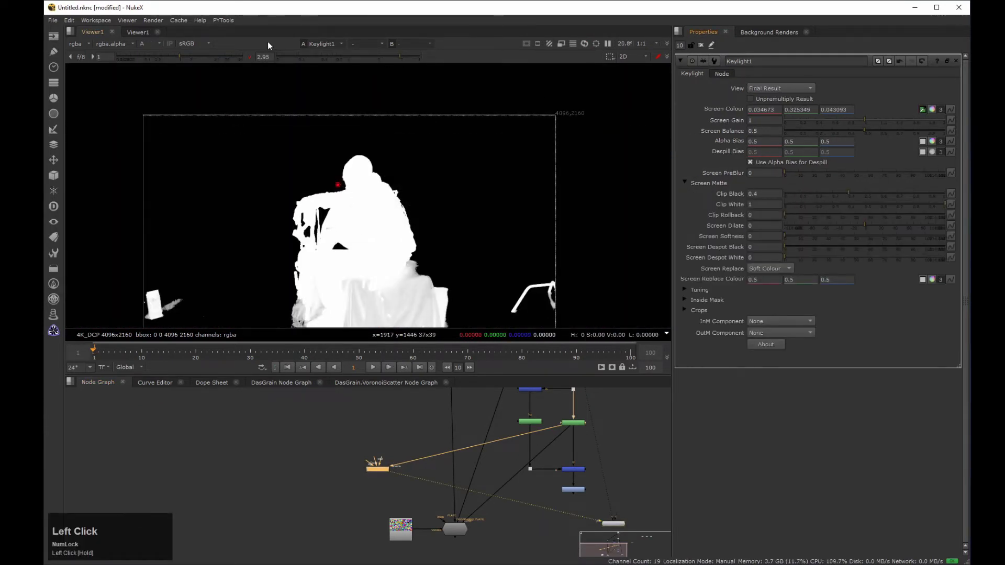
click(868, 195)
Set the screen matte's Clip White to 0.535 and view the keyed man in colour at normal gamma.
click(178, 57)
click(178, 57)
drag(400, 56, 293, 56)
drag(943, 205, 870, 203)
click(249, 56)
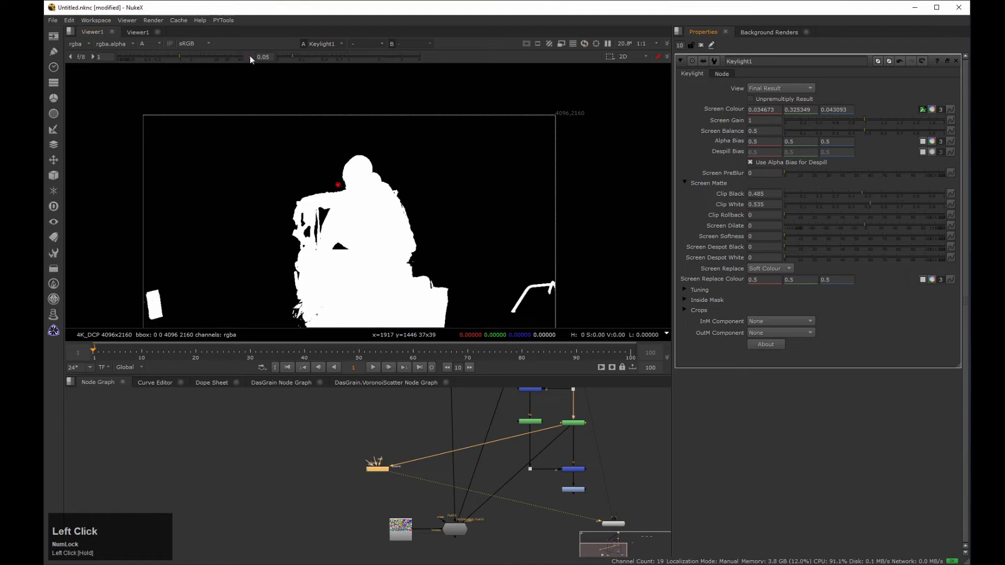
click(701, 45)
key(a)
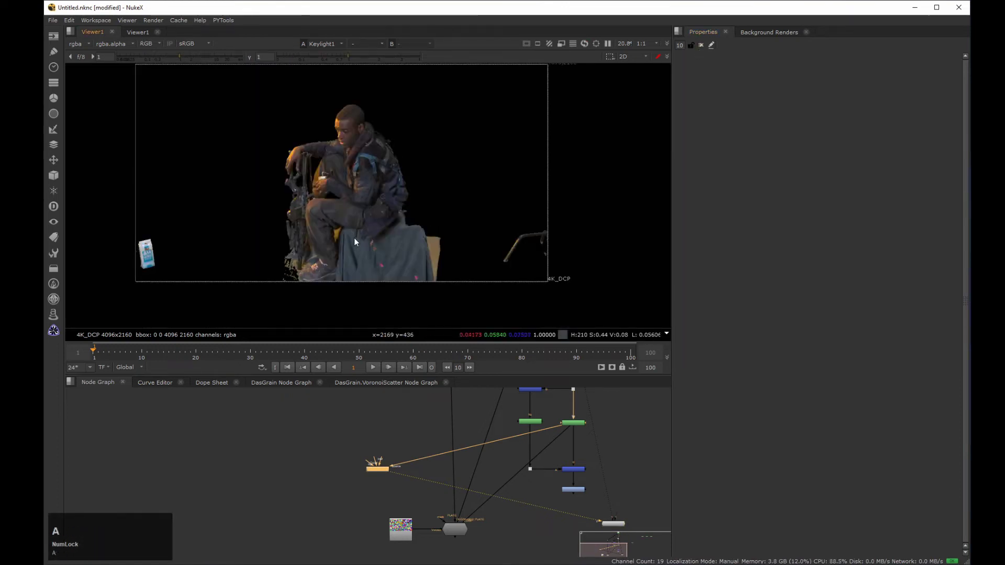
middle_click(353, 238)
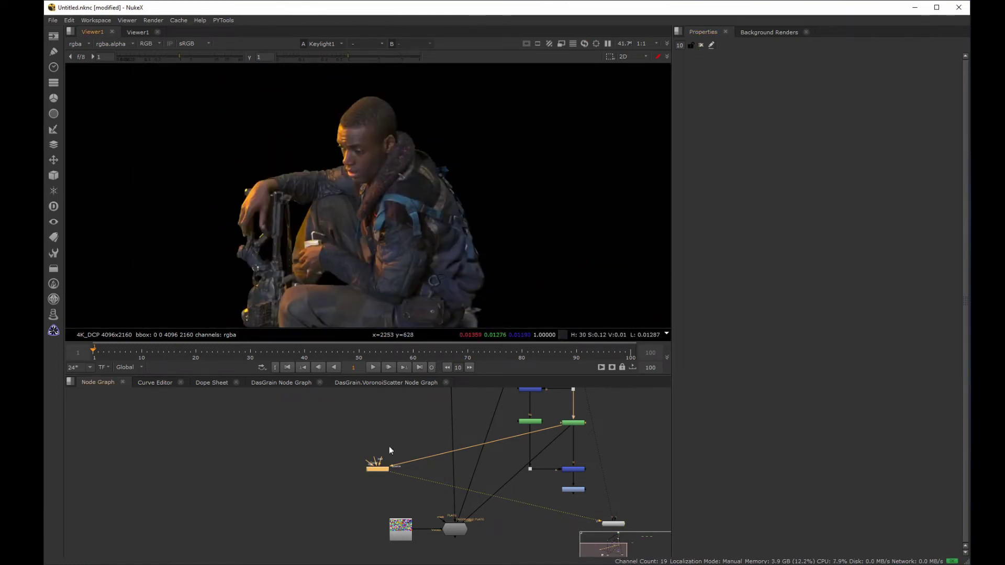
Connect the Keylight matte to DasGrain's mask input and show DasGrain in the viewer.
scroll(386, 469, up, 2)
middle_drag(386, 470, 427, 502)
drag(427, 502, 299, 438)
click(461, 544)
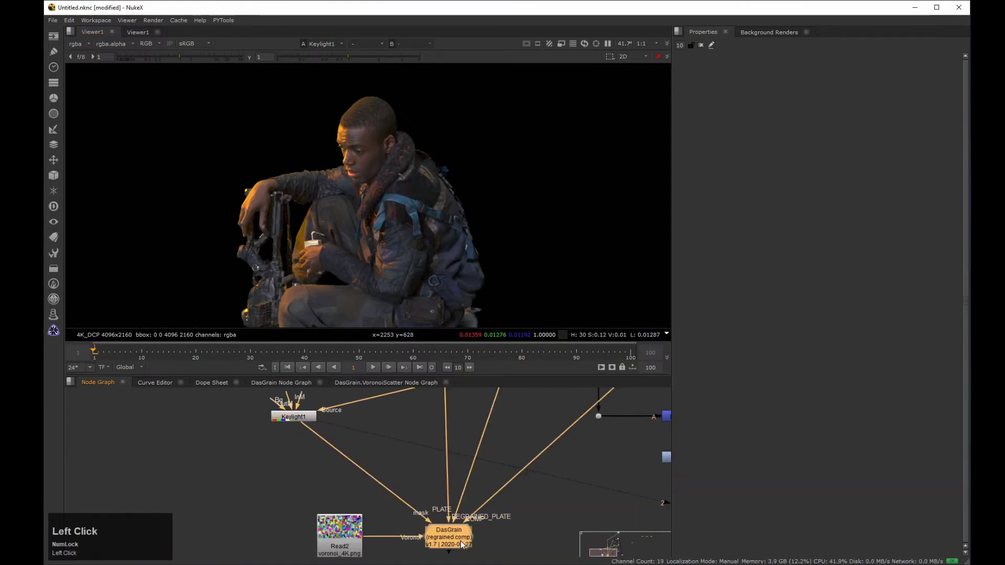
key(1)
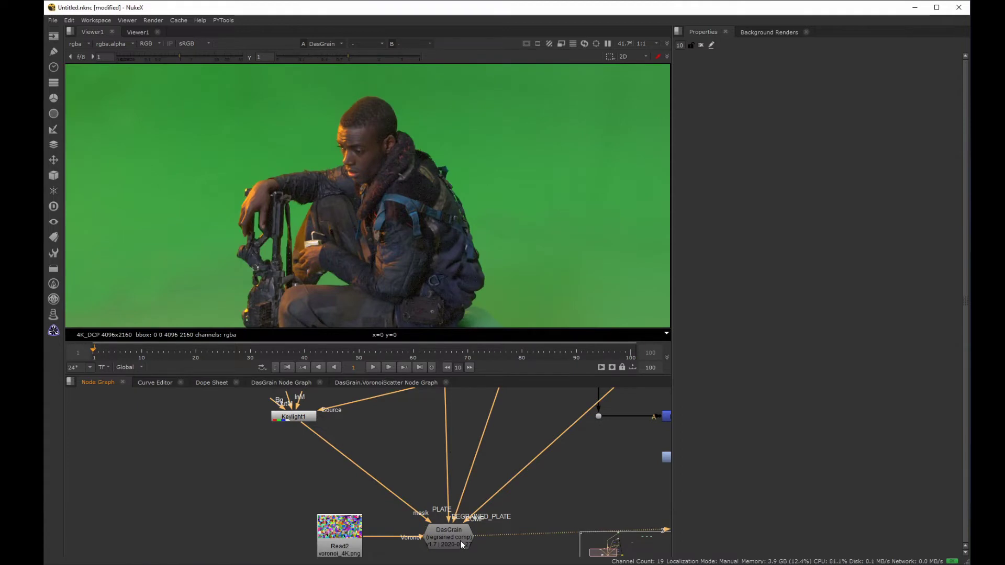
Enable DasGrain's replace mask with rgba.alpha and invert it.
double_click(459, 544)
middle_click(422, 223)
scroll(428, 206, up, 2)
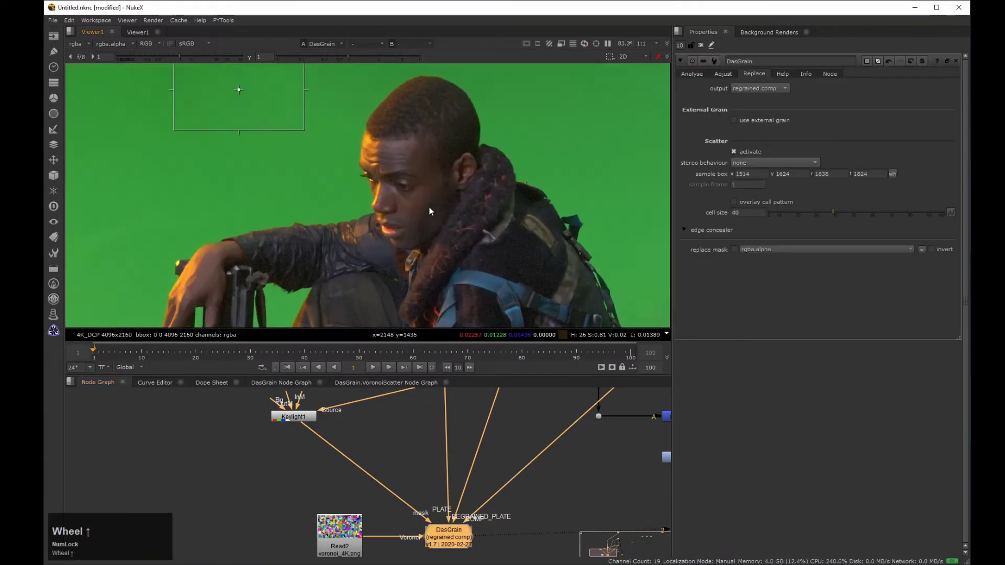
scroll(429, 206, up, 1)
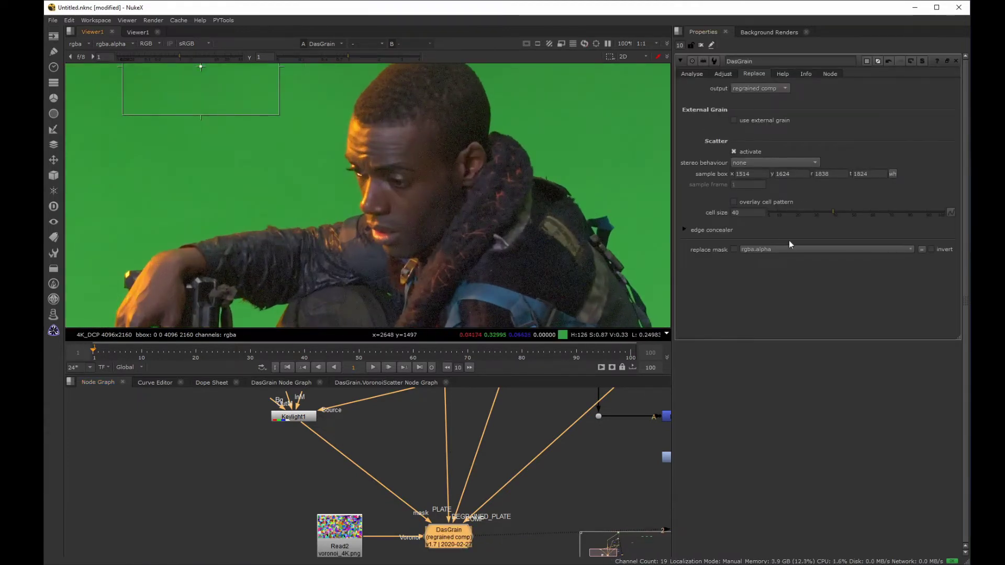
click(733, 249)
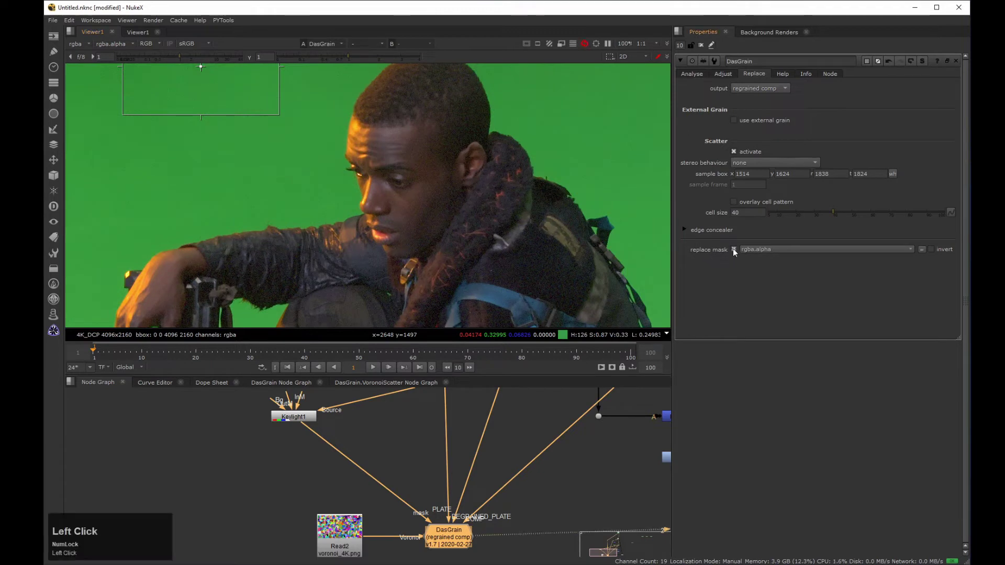
click(931, 249)
scroll(474, 168, up, 2)
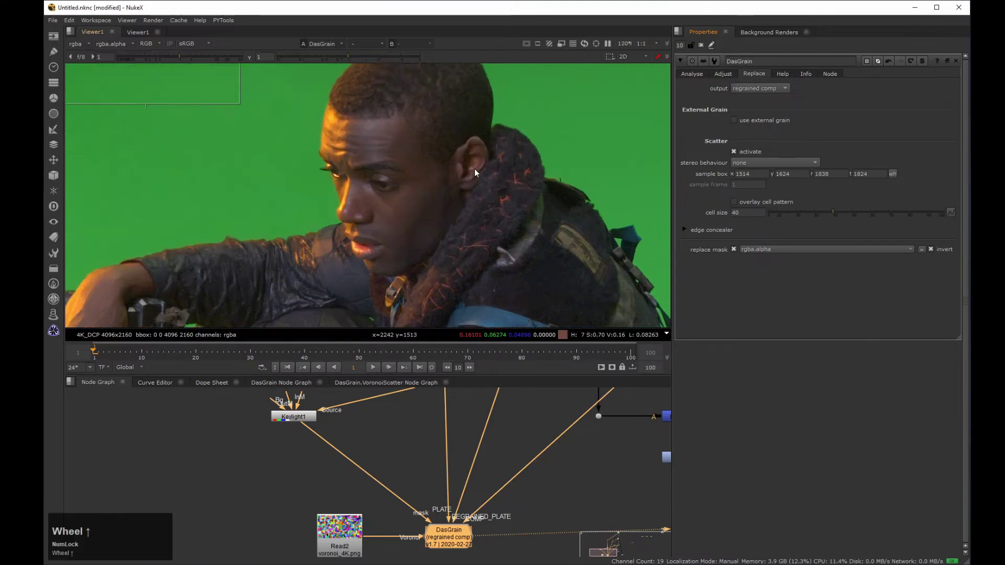
Compare the masked DasGrain result around the man's face repeatedly with the original plate.
middle_drag(475, 186, 429, 193)
click(468, 544)
key(2)
scroll(468, 544, down, 4)
scroll(495, 437, up, 2)
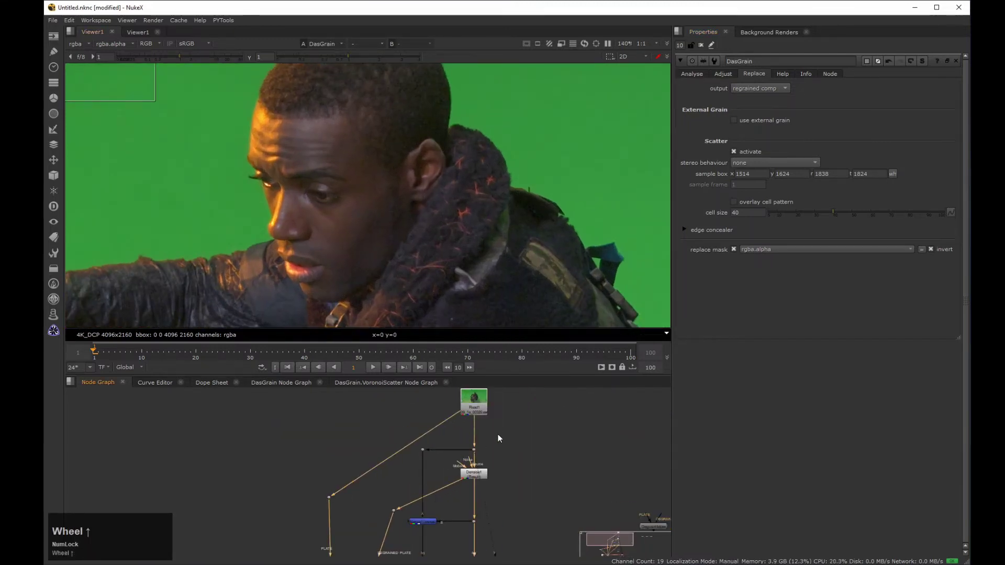
key(3)
key(2)
key(3)
key(2)
key(3)
key(2)
key(3)
key(2)
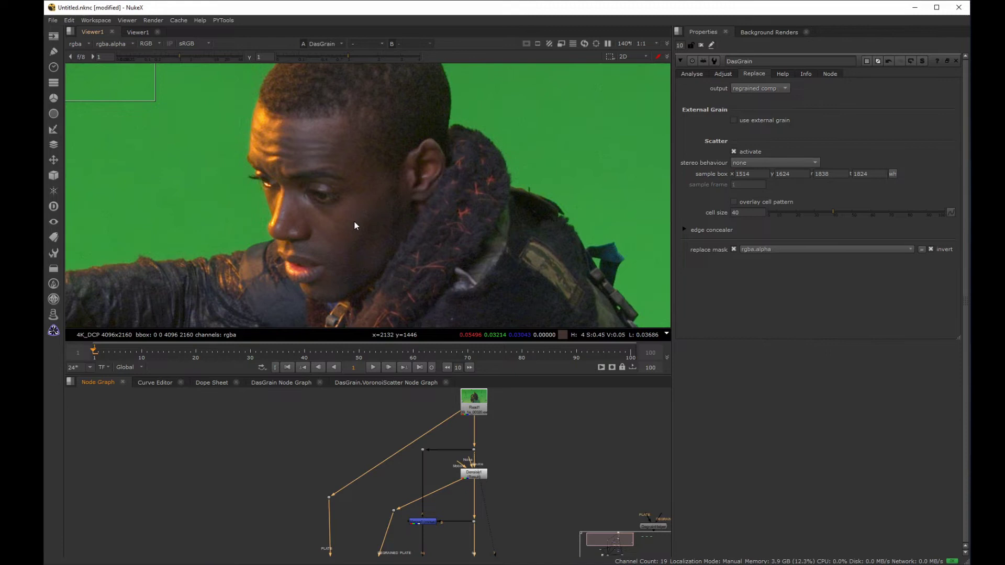
Close the node properties and check the result in a maximised viewer with gain 1.95 and gamma 0.375.
click(699, 46)
key(space)
middle_drag(542, 171, 625, 261)
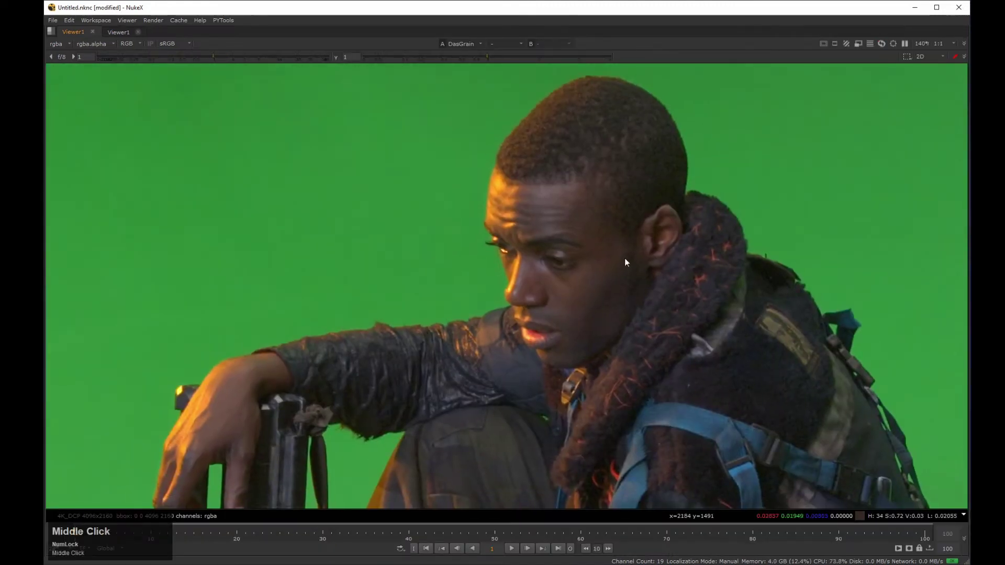
scroll(623, 262, down, 5)
scroll(591, 281, up, 1)
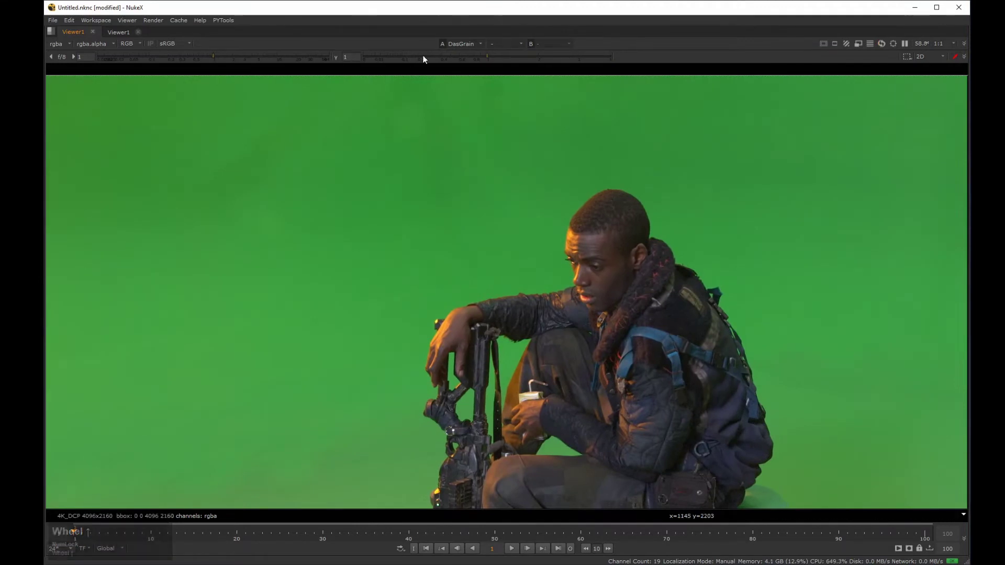
drag(484, 59, 438, 58)
click(220, 56)
mouse_move(230, 56)
mouse_down()
mouse_move(233, 69)
mouse_move(231, 57)
mouse_up()
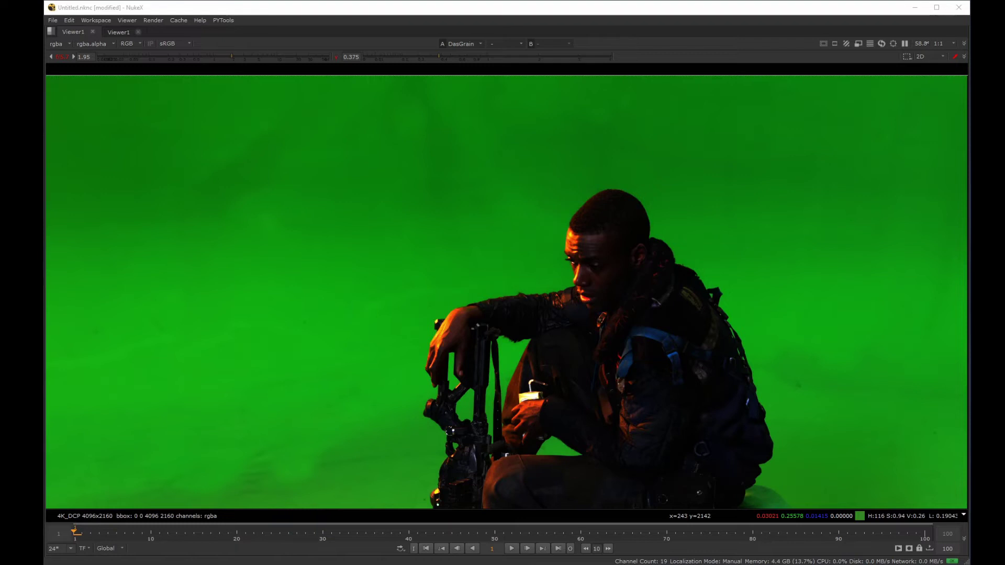
Inspect the regrained comp up close with raised viewer gain, and reset the viewer gamma and gain.
middle_drag(416, 420, 469, 258)
scroll(484, 239, up, 4)
drag(225, 56, 265, 56)
click(335, 57)
click(65, 58)
scroll(372, 312, up, 2)
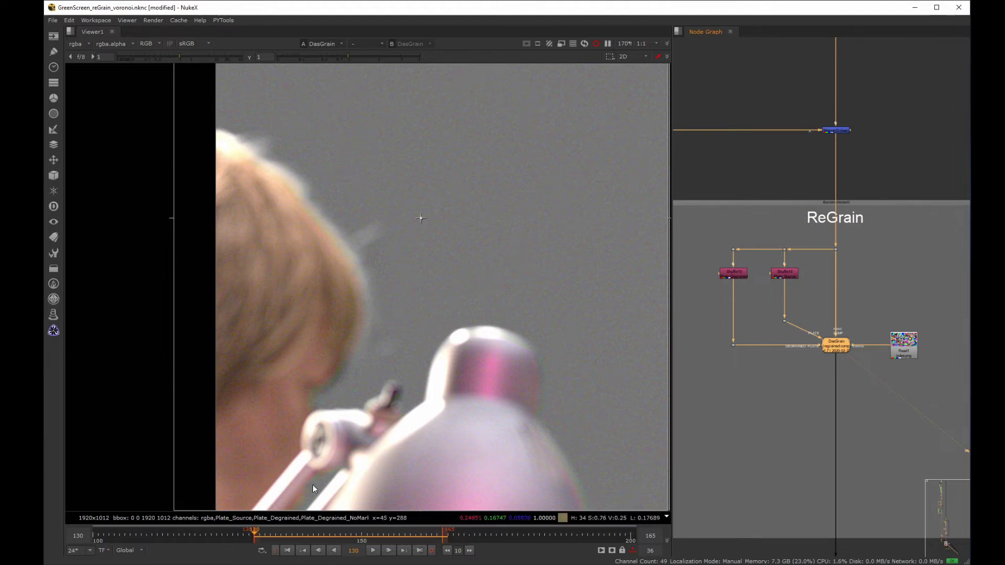
Play back the regrained comp to examine the grain around the man's head and the lamp in motion.
click(373, 550)
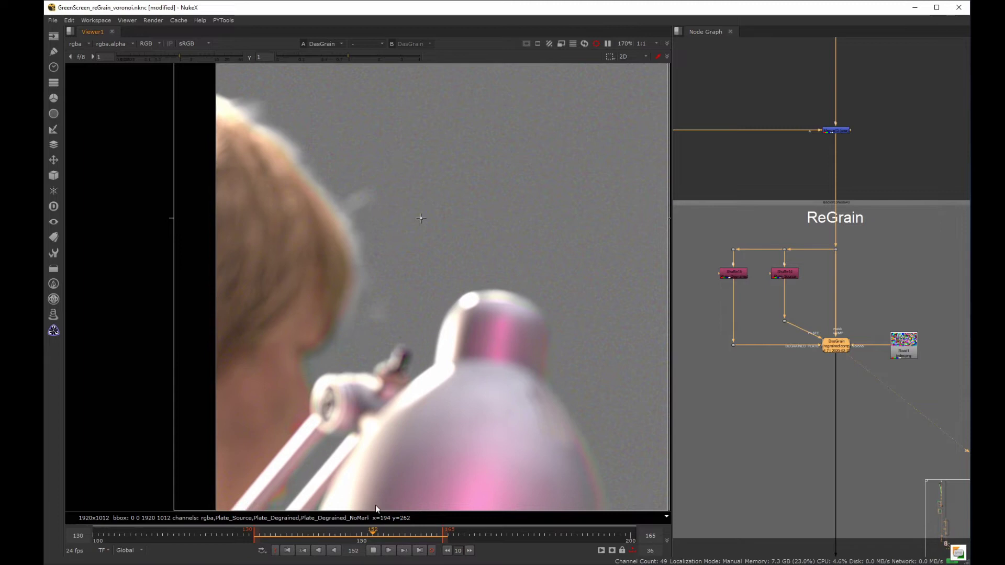
click(376, 553)
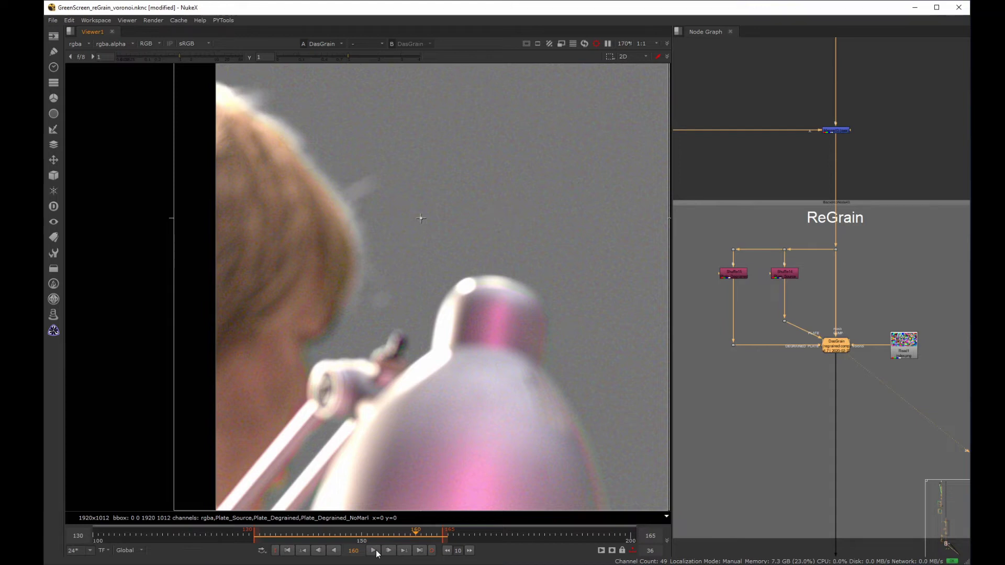
Enter DasGrain's internal node graph, go into its VoronoiScatter group and open the properties of the FrameHold1 node.
double_click(837, 347)
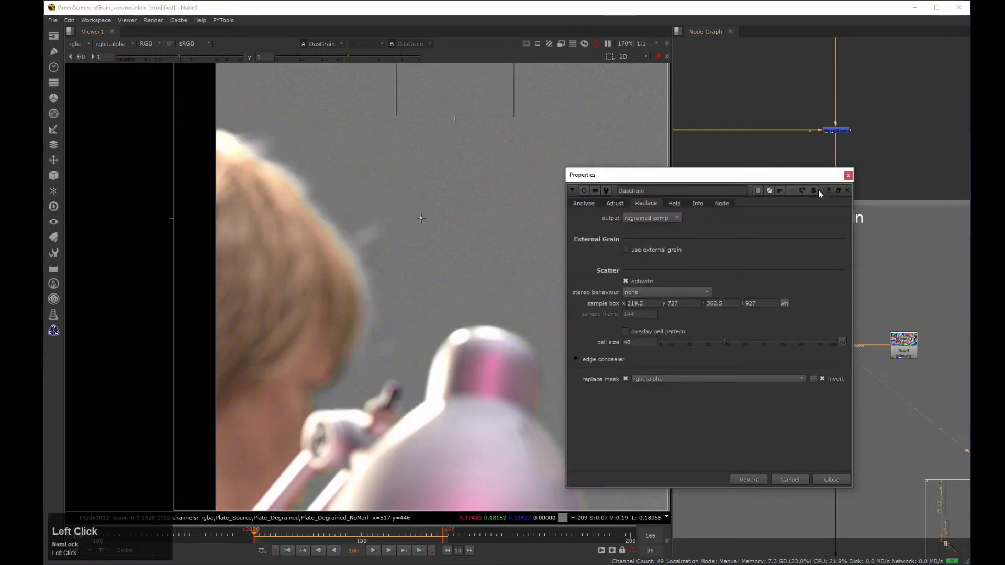
click(818, 191)
scroll(814, 371, up, 2)
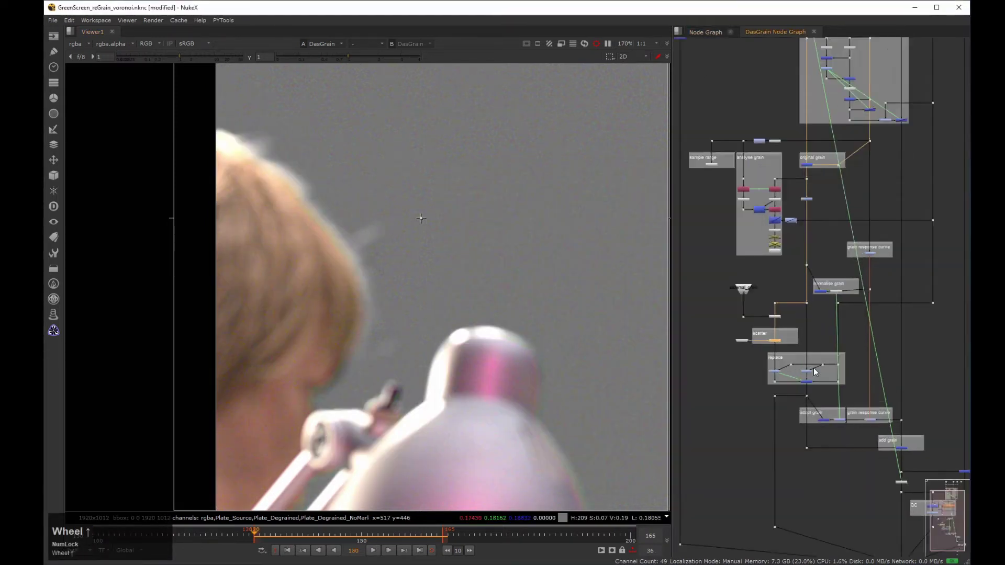
scroll(781, 343, up, 5)
double_click(761, 333)
click(682, 287)
click(727, 274)
middle_drag(820, 270, 858, 324)
scroll(834, 298, up, 4)
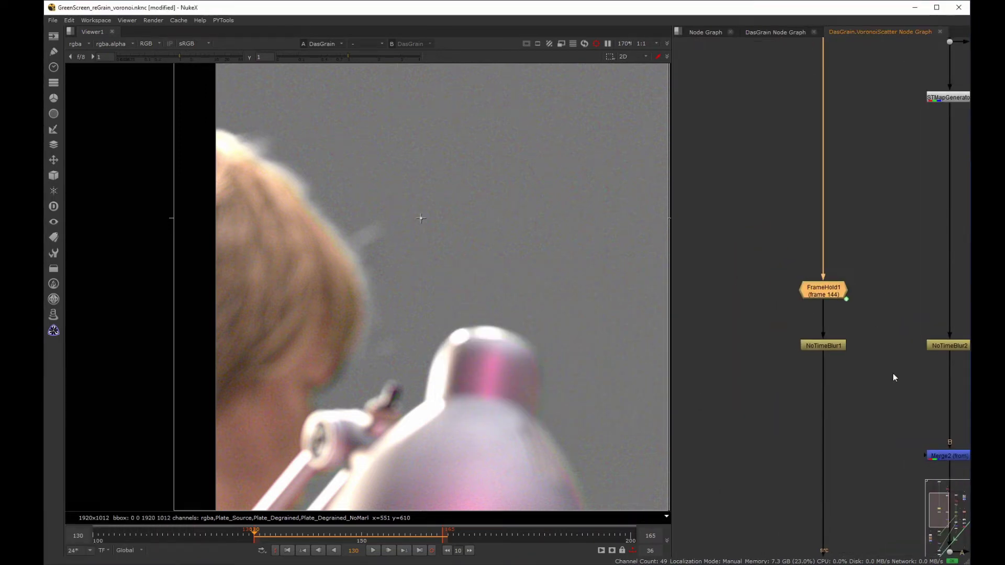
double_click(835, 295)
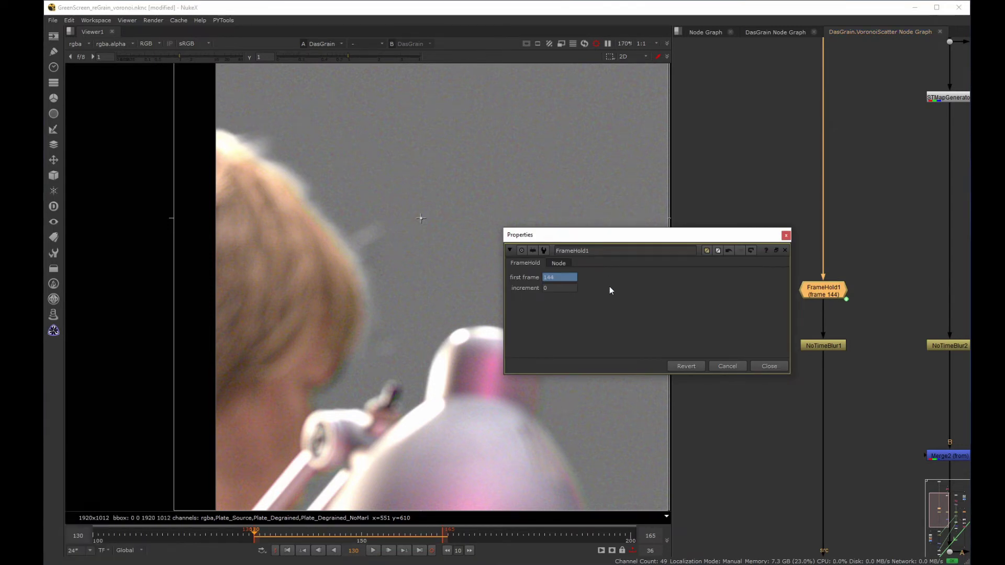
drag(594, 234, 674, 270)
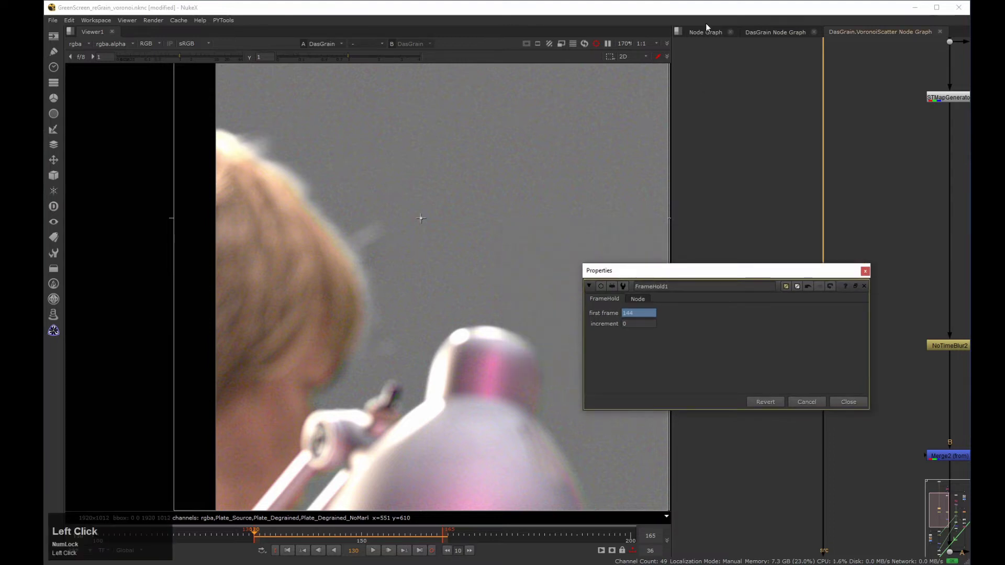
Return to the main node graph, open DasGrain's properties and arrange them below the FrameHold1 properties without overlap.
click(705, 32)
drag(740, 269, 725, 153)
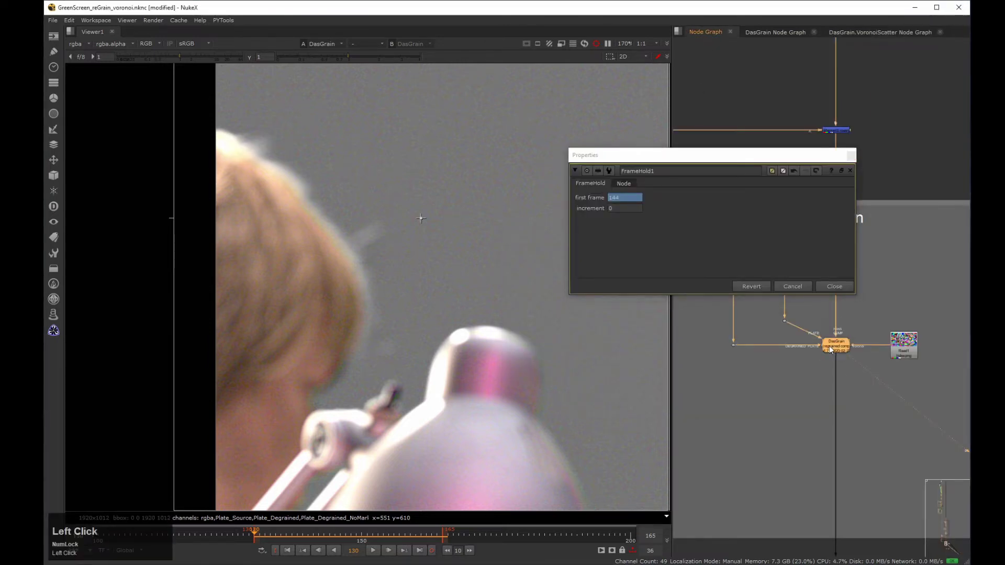
double_click(835, 343)
drag(631, 174, 843, 221)
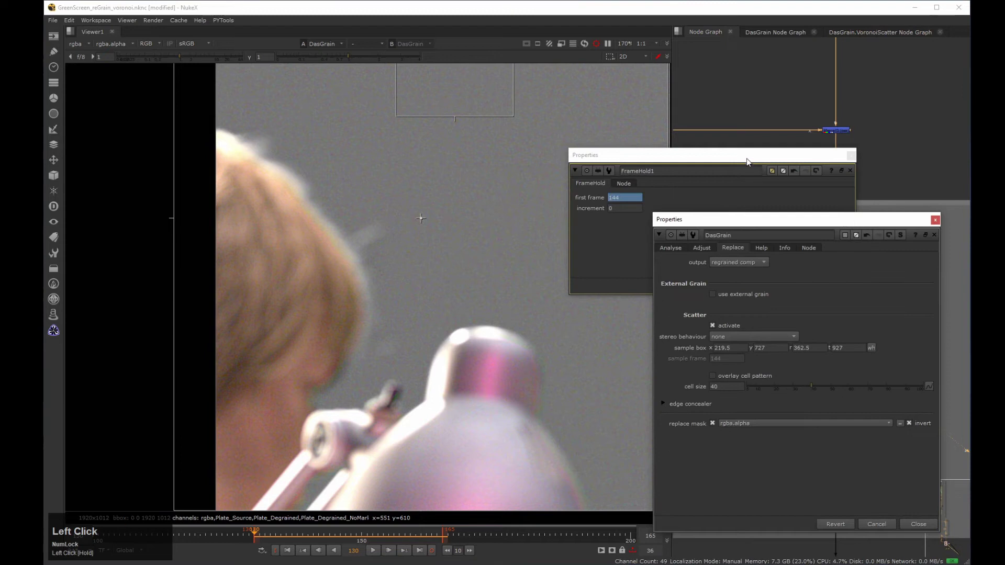
drag(739, 156, 829, 67)
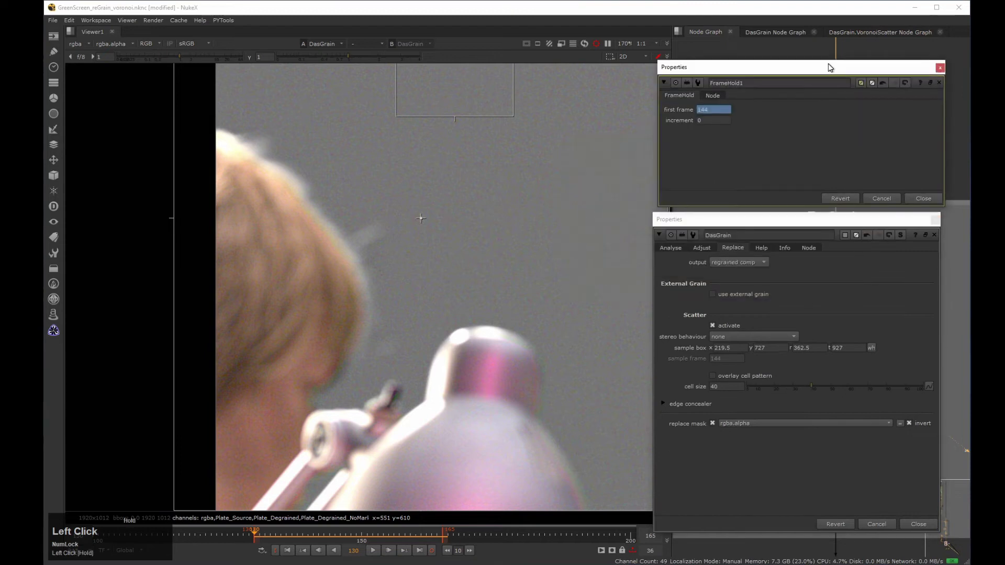
At frame 150, move DasGrain's sample box over the empty backdrop to about x 306, y 636.5, r 449, t 836.5.
click(365, 537)
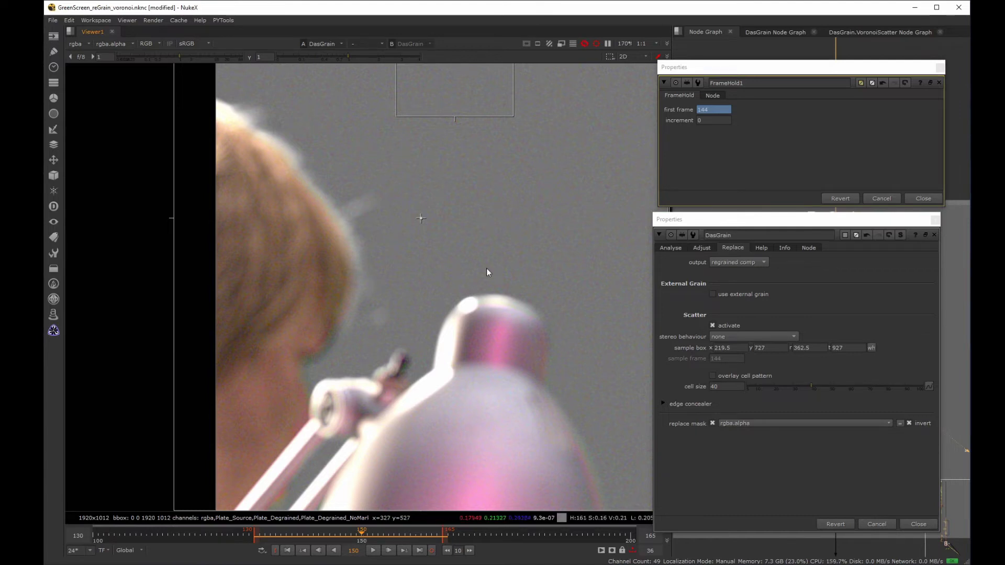
middle_drag(485, 268, 459, 289)
scroll(434, 177, down, 2)
drag(425, 152, 484, 212)
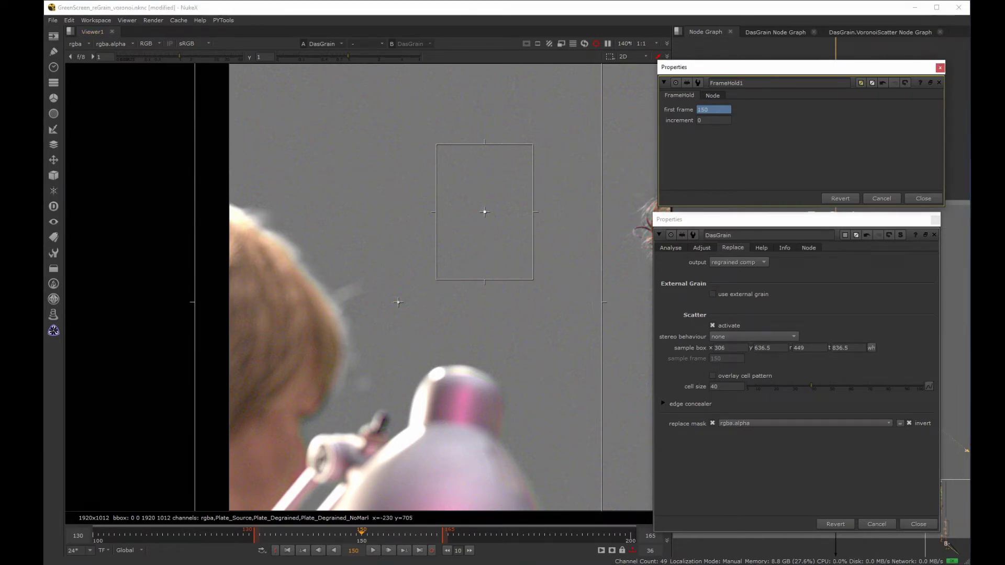
Set FrameHold1's increment to 1 and play back the comp to check the grain in motion.
click(712, 96)
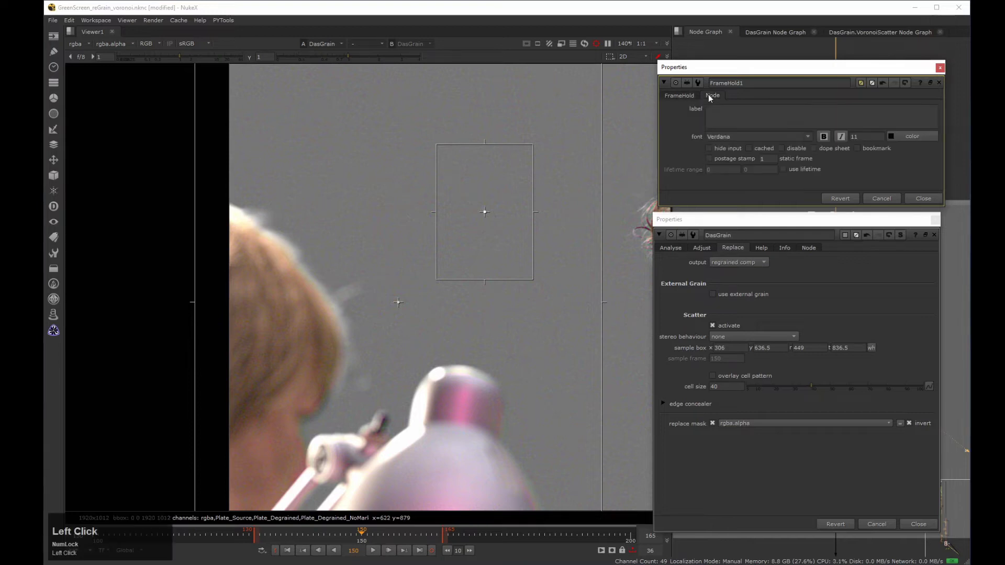
click(780, 149)
click(680, 95)
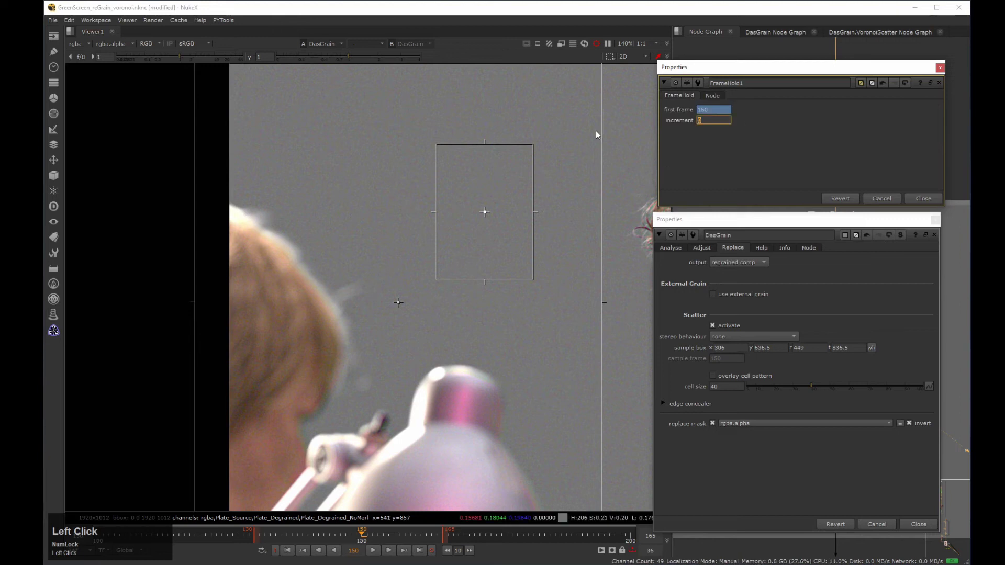
text(1)
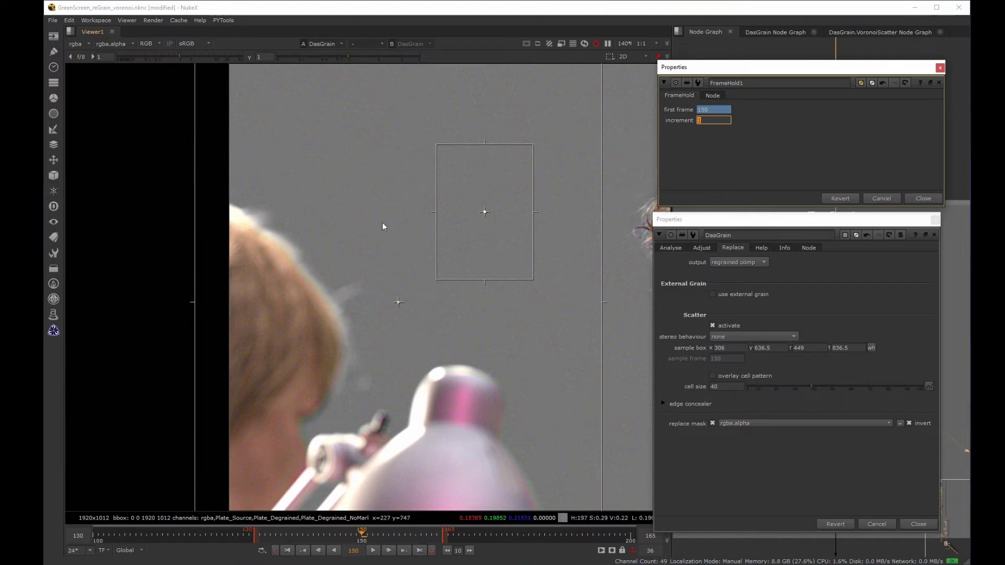
click(369, 551)
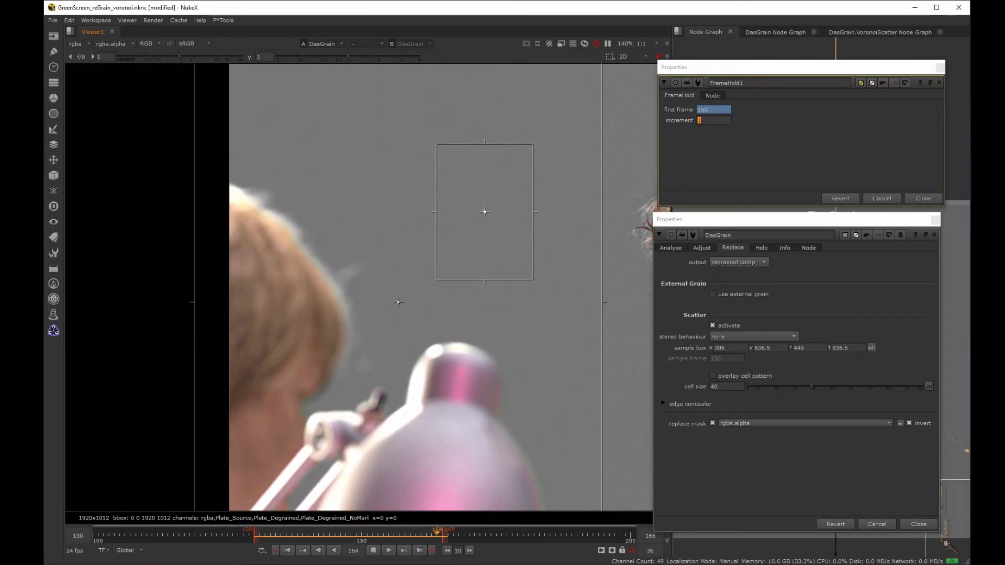
key(k)
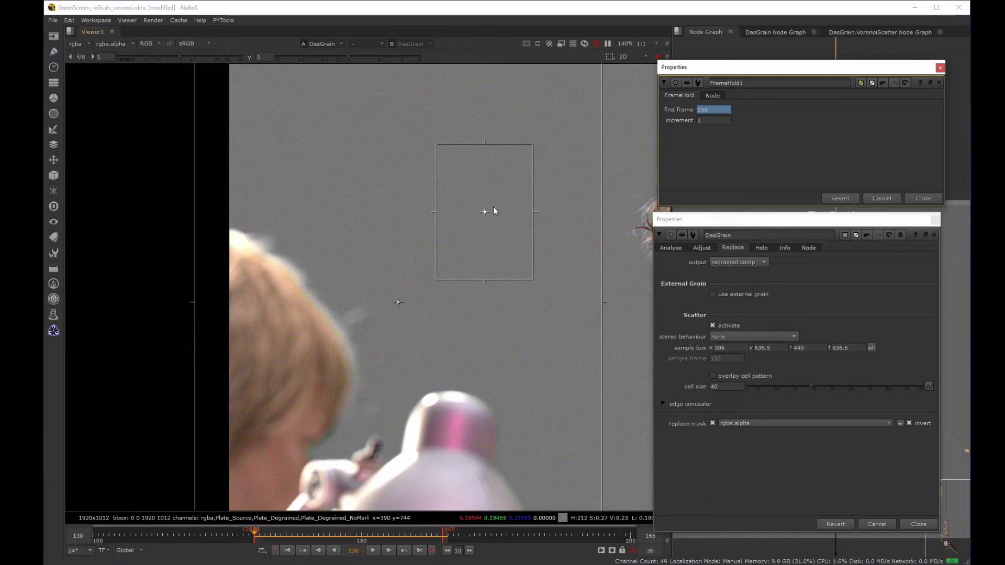
Move the DasGrain sample box to the clear area above the lamp (x 261.5, y 477, r 404.5, t 677) and play back the shot.
drag(485, 211, 455, 318)
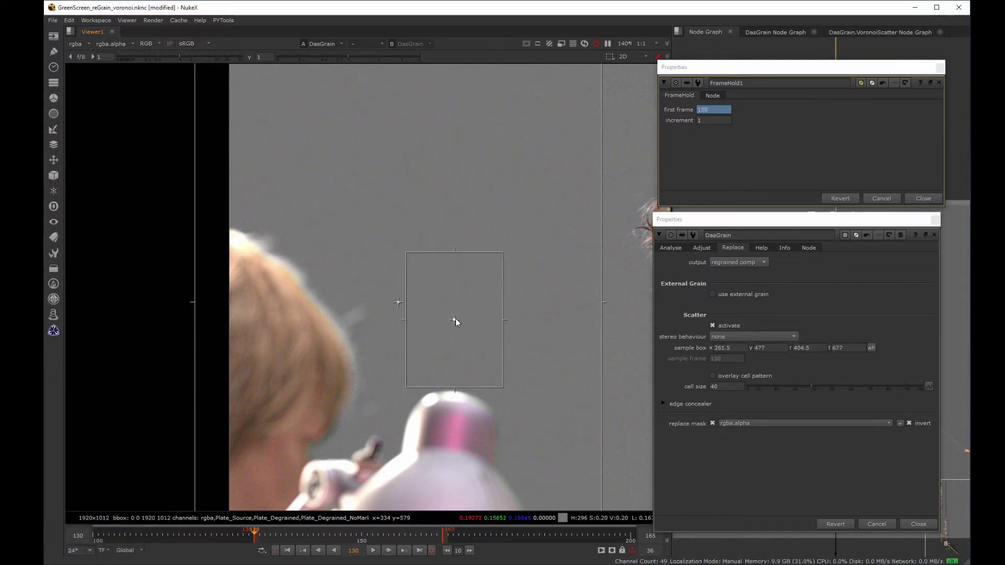
click(372, 549)
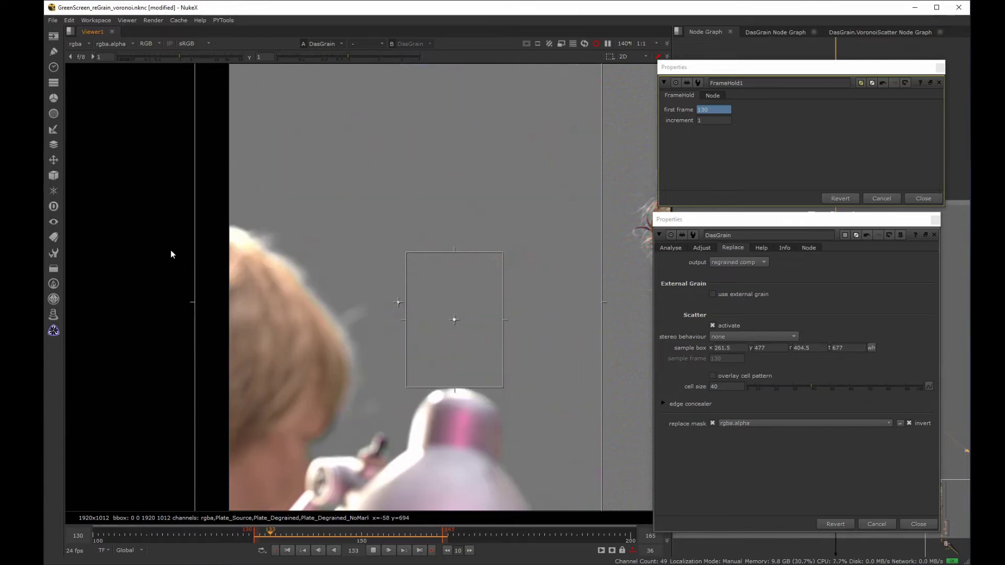
click(373, 550)
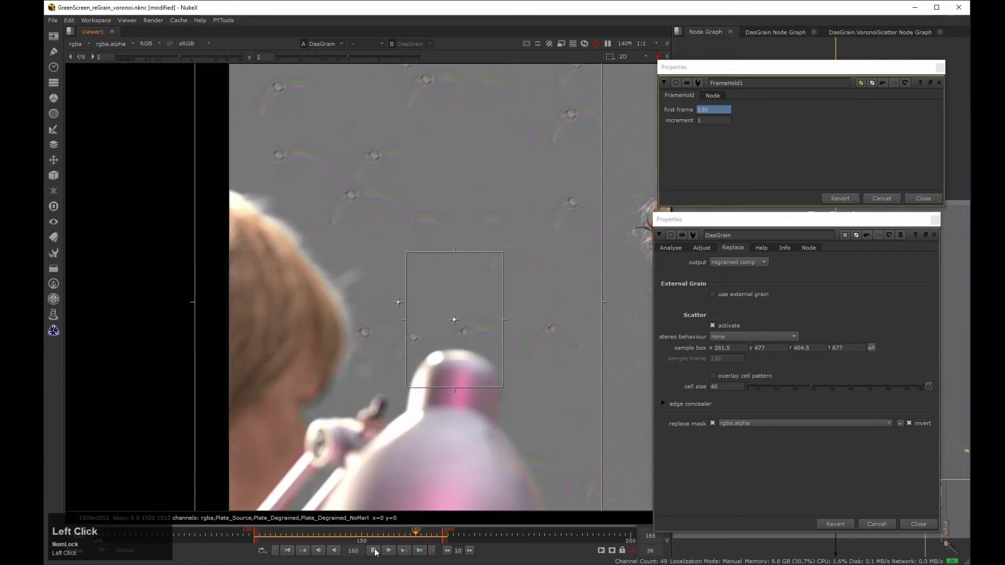
click(287, 550)
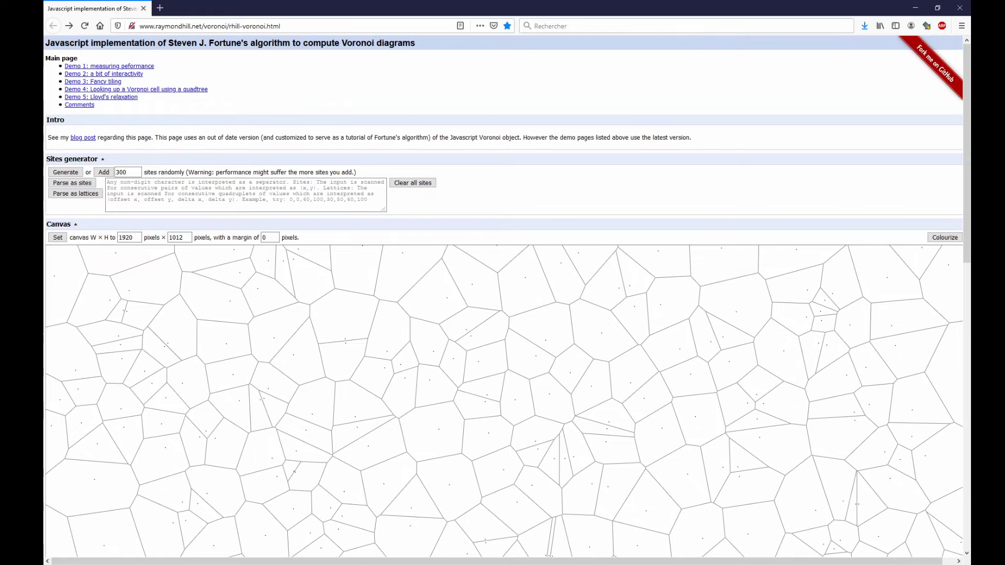
In the online Voronoi generator, repeatedly generate random 300-site diagrams on the 1920 × 1012 canvas and colourize the cells.
click(68, 173)
click(68, 173)
click(68, 173)
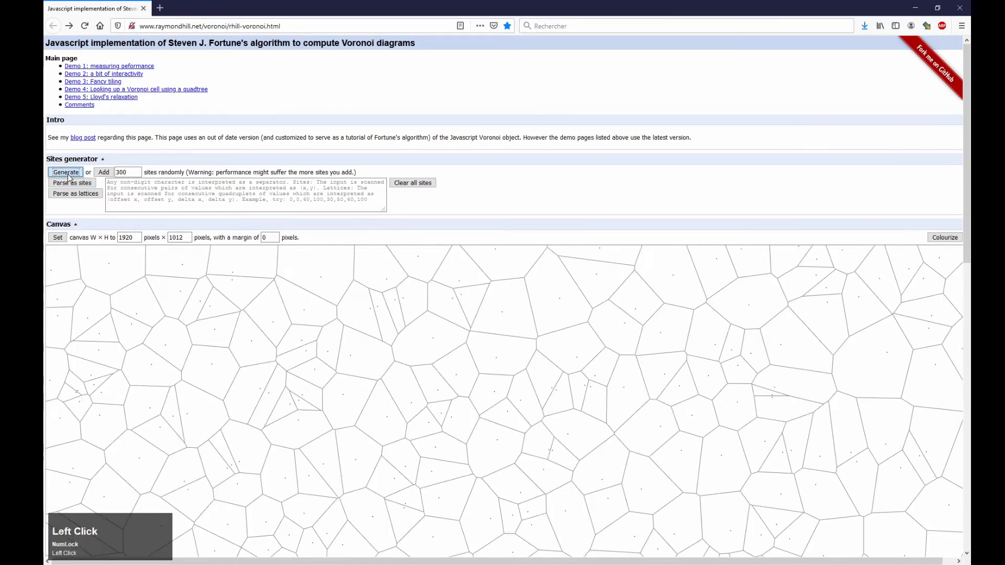
click(66, 173)
click(66, 173)
click(67, 173)
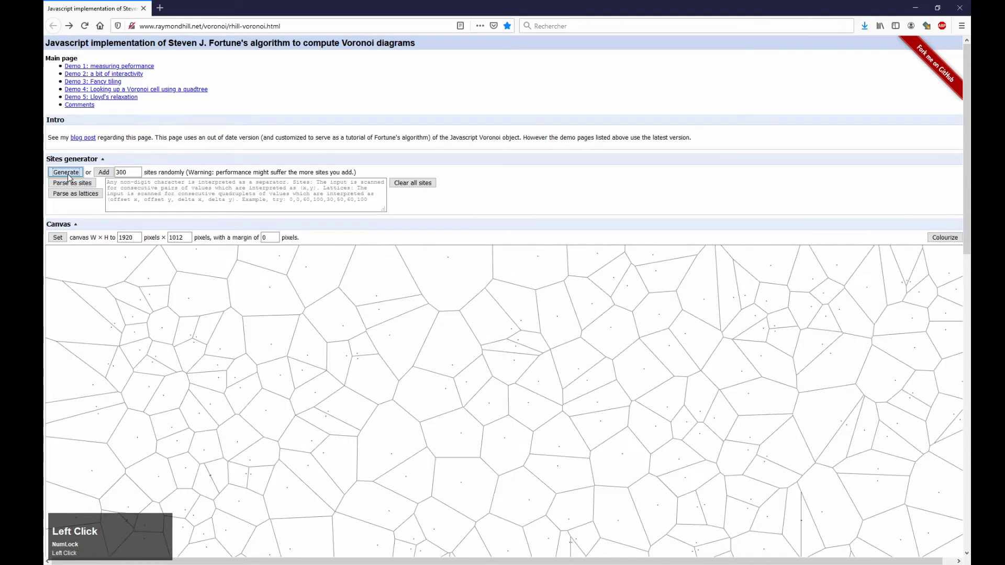
click(67, 175)
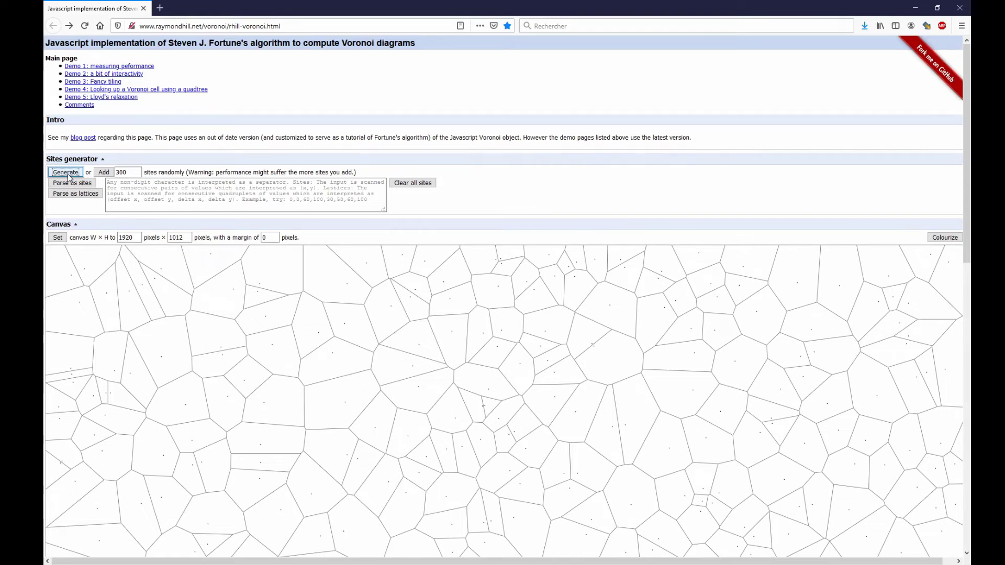
click(945, 237)
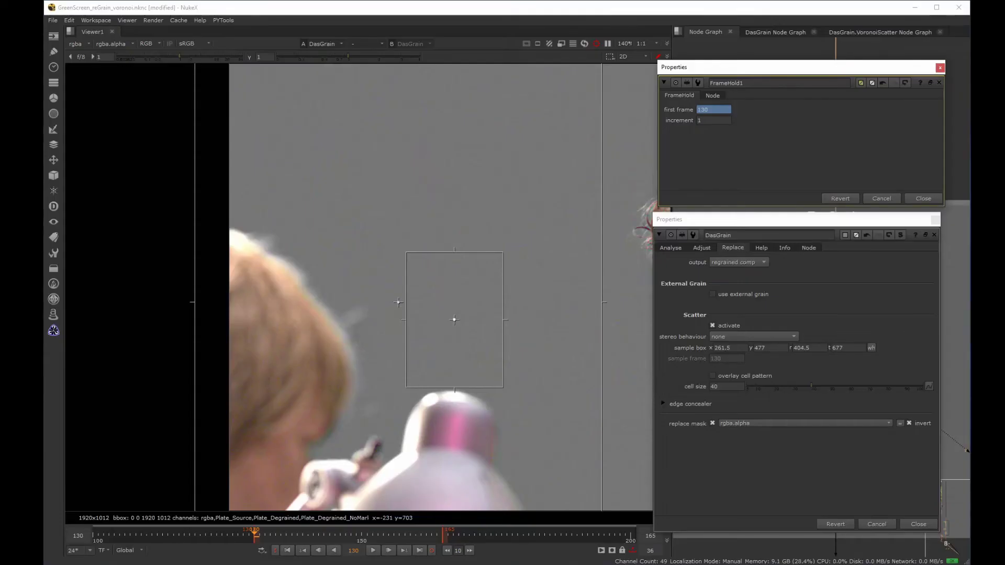
Back in NukeX, set the FrameHold increment to 0 and close the FrameHold and DasGrain properties.
click(712, 120)
text(0)
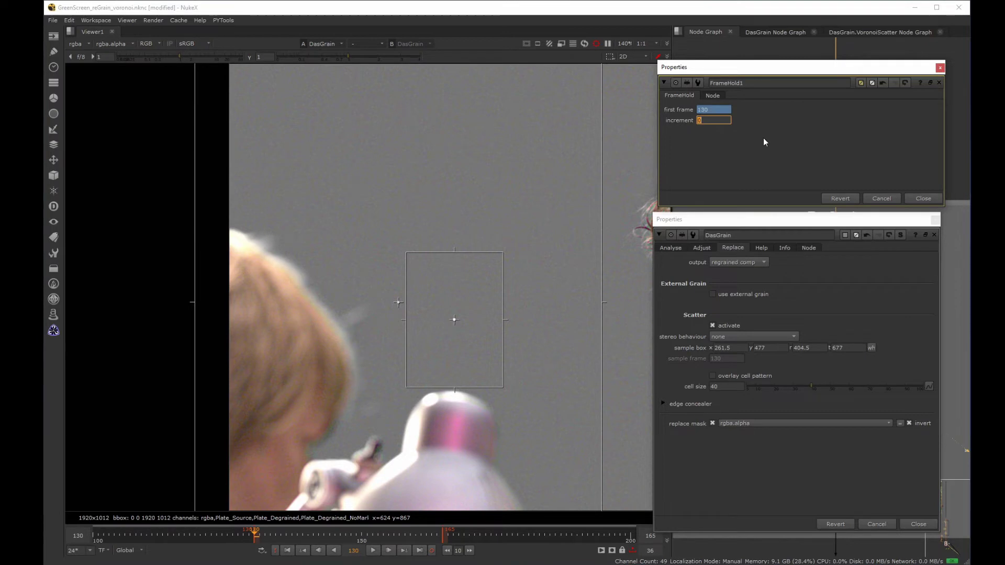
click(940, 67)
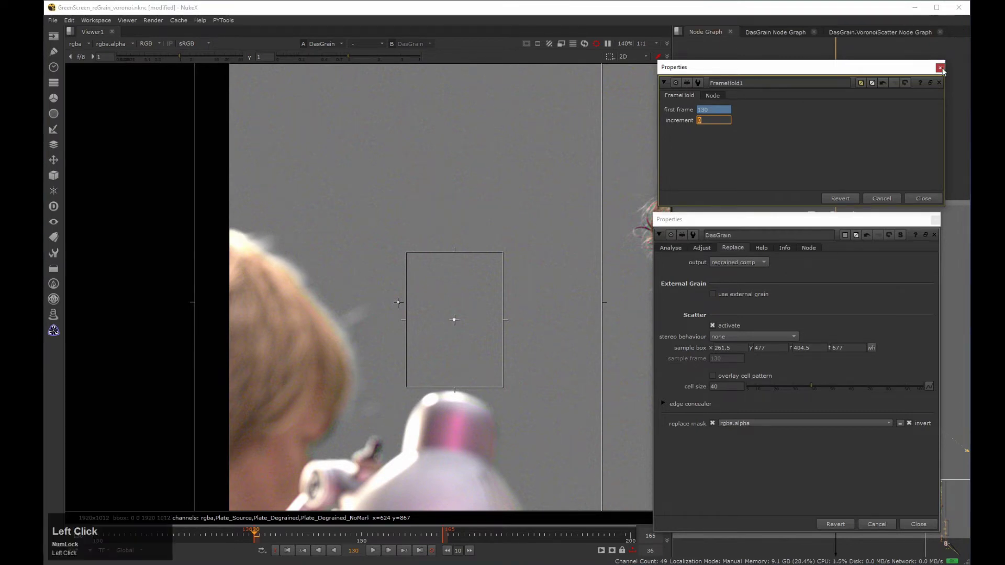
click(934, 220)
Resize the viewer and node graph panes around the four Voronoi Read nodes and display Read2 in the viewer.
scroll(889, 319, down, 2)
middle_drag(887, 336, 612, 280)
middle_drag(751, 280, 795, 367)
scroll(789, 313, up, 2)
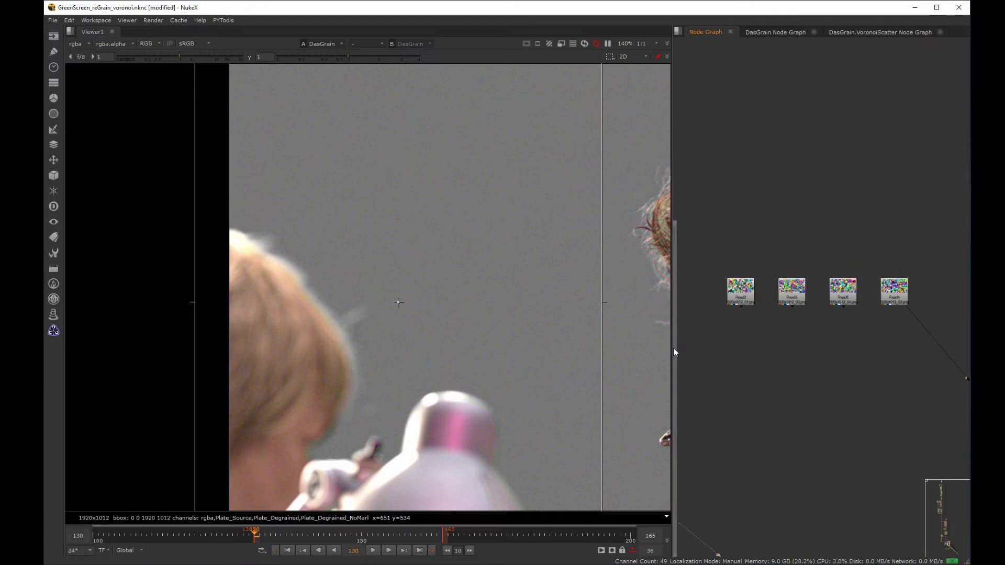
drag(675, 352, 460, 351)
middle_drag(594, 335, 706, 325)
scroll(705, 325, up, 2)
middle_drag(324, 157, 273, 253)
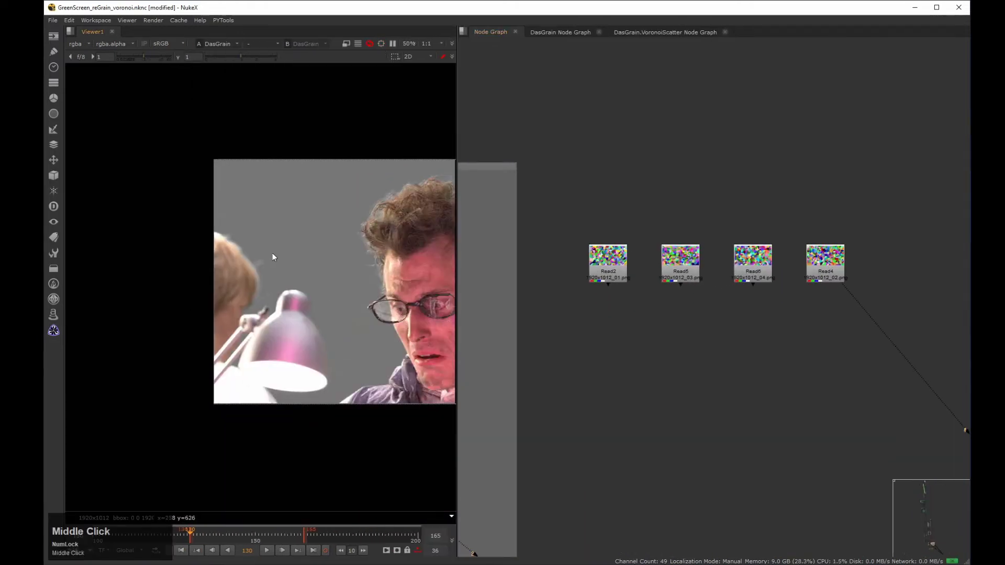
key(1)
scroll(349, 334, down, 2)
drag(459, 289, 595, 285)
middle_click(473, 274)
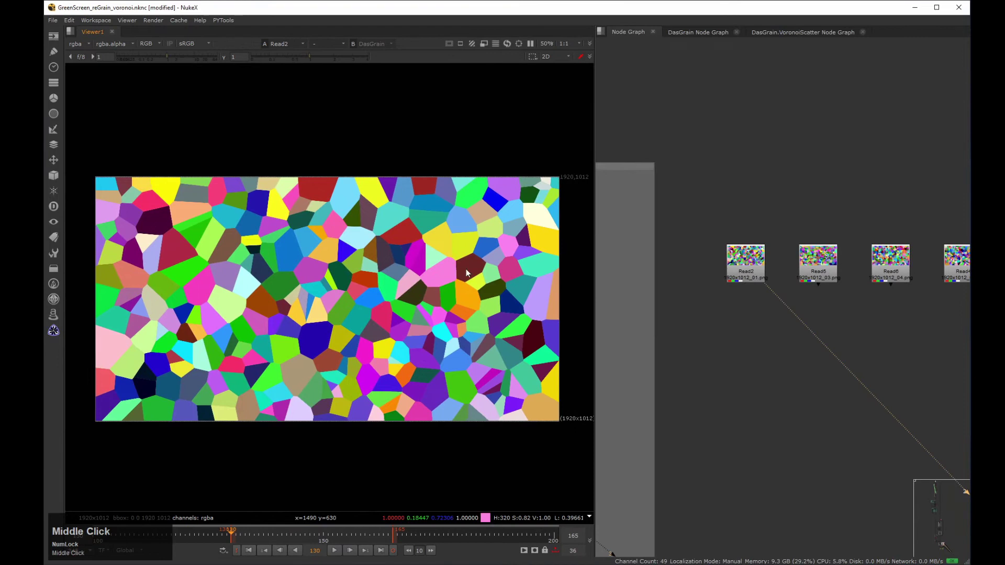
middle_click(473, 274)
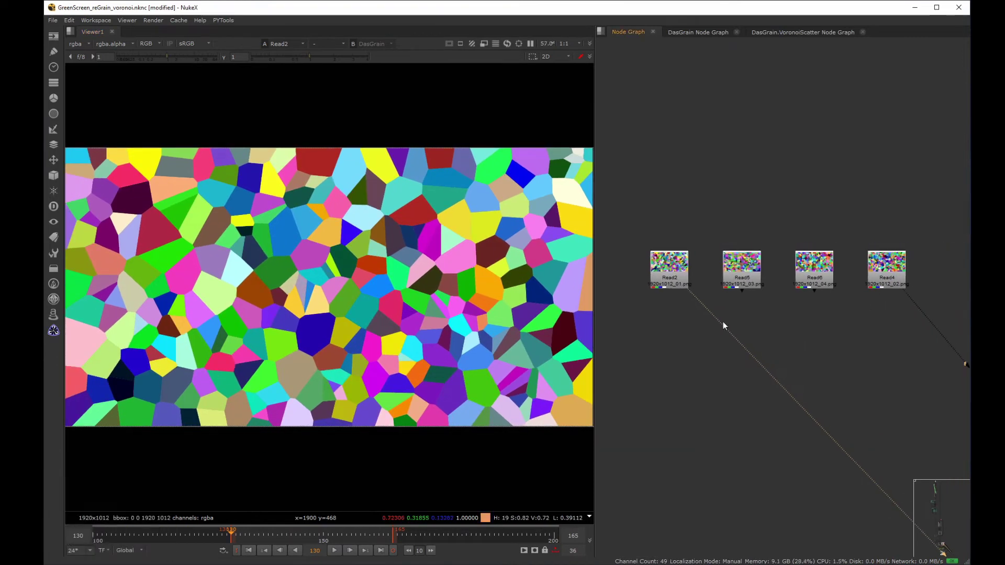
Compare the Voronoi images of Read2, Read5, Read6 and Read4 by switching between them in the viewer.
drag(683, 269, 681, 273)
click(741, 267)
key(2)
click(814, 267)
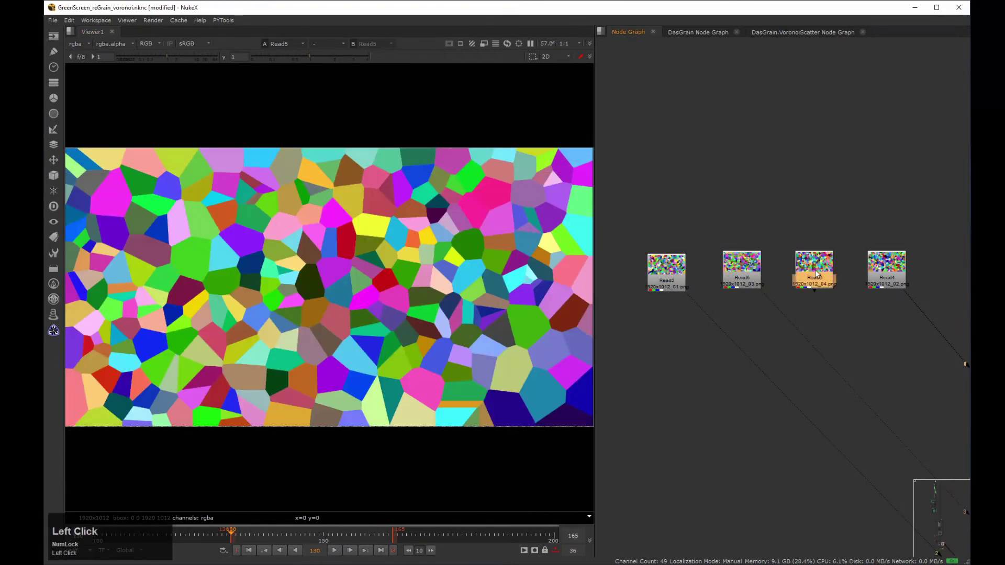
key(3)
key(4)
key(2)
key(3)
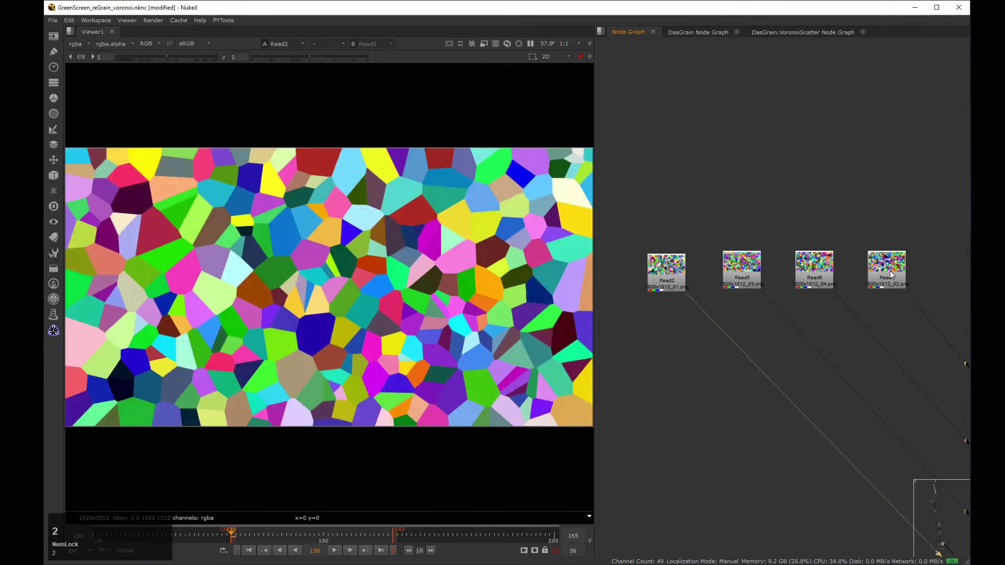
key(4)
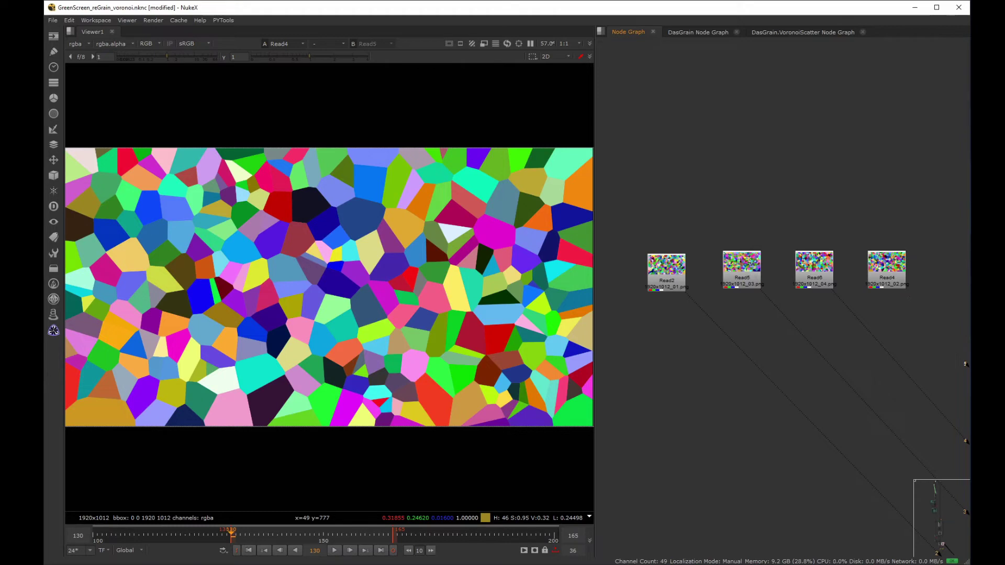
key(l)
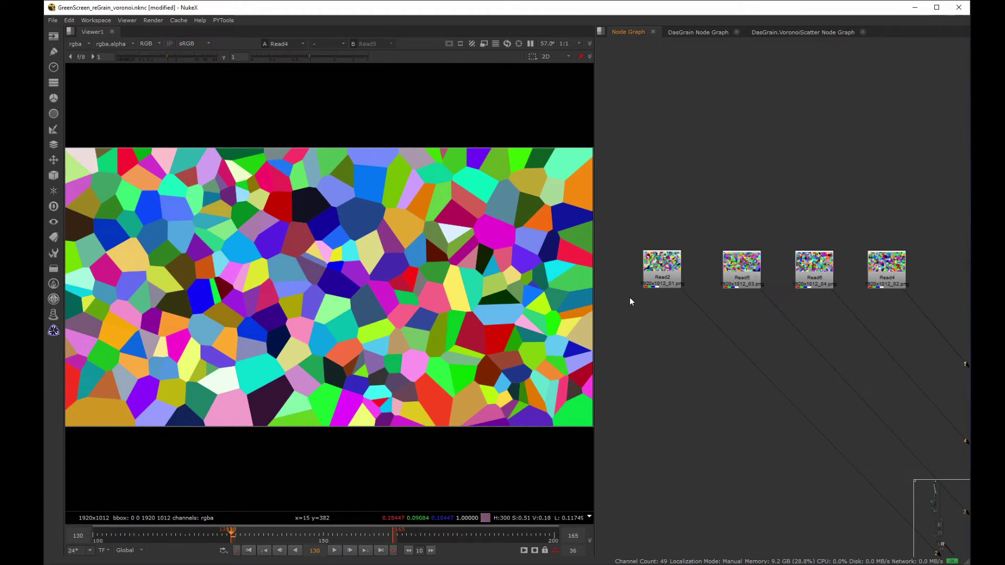
Join the four Voronoi Read nodes with an AppendClip node and place it centrally below them.
drag(622, 225, 953, 330)
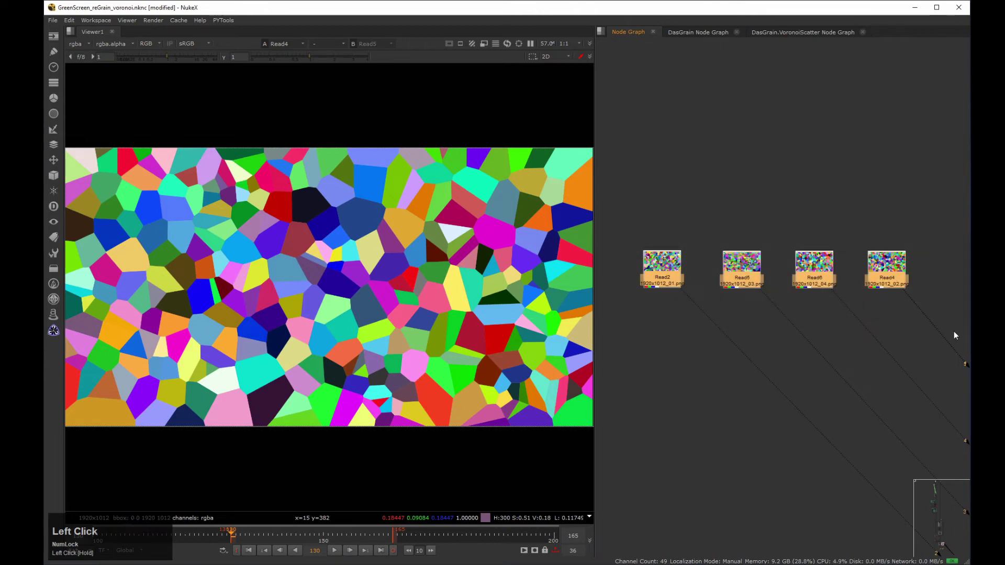
key(Tab)
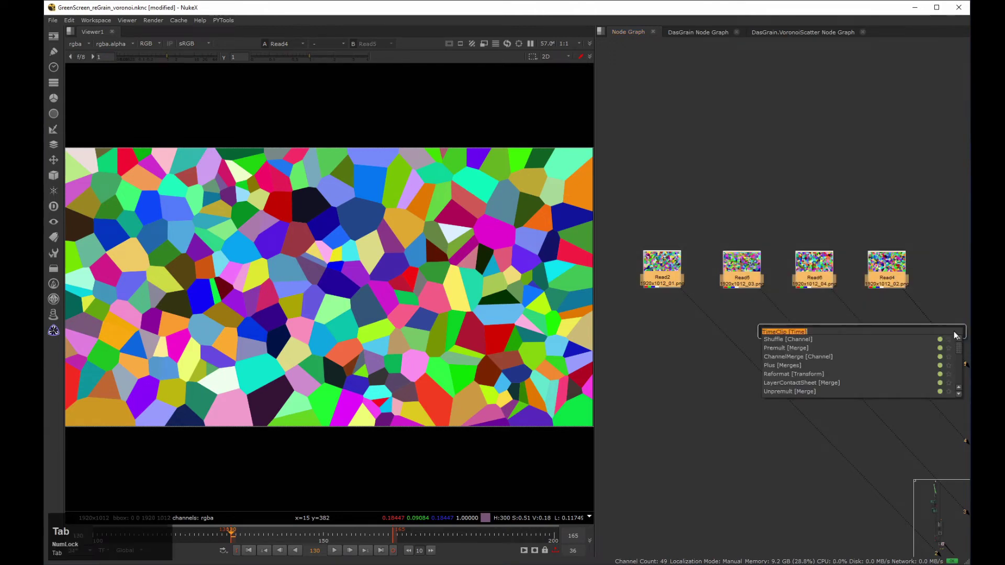
text(appen)
key(Return)
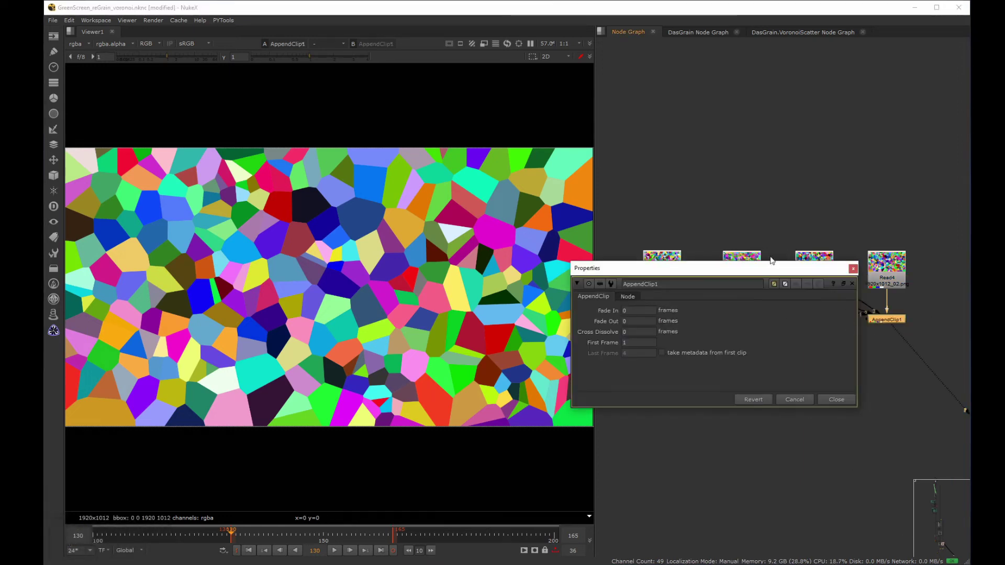
drag(680, 268, 715, 67)
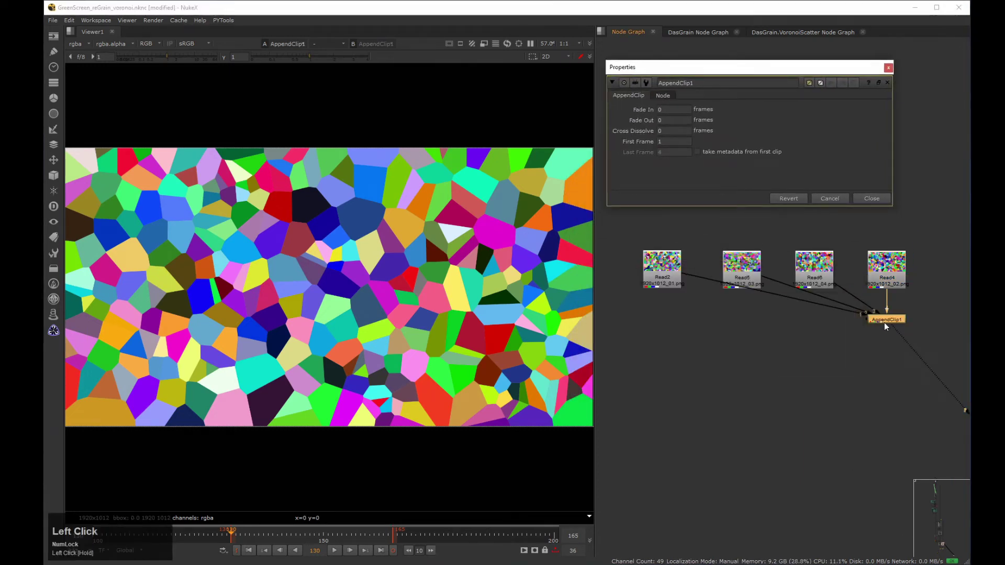
drag(884, 321, 767, 388)
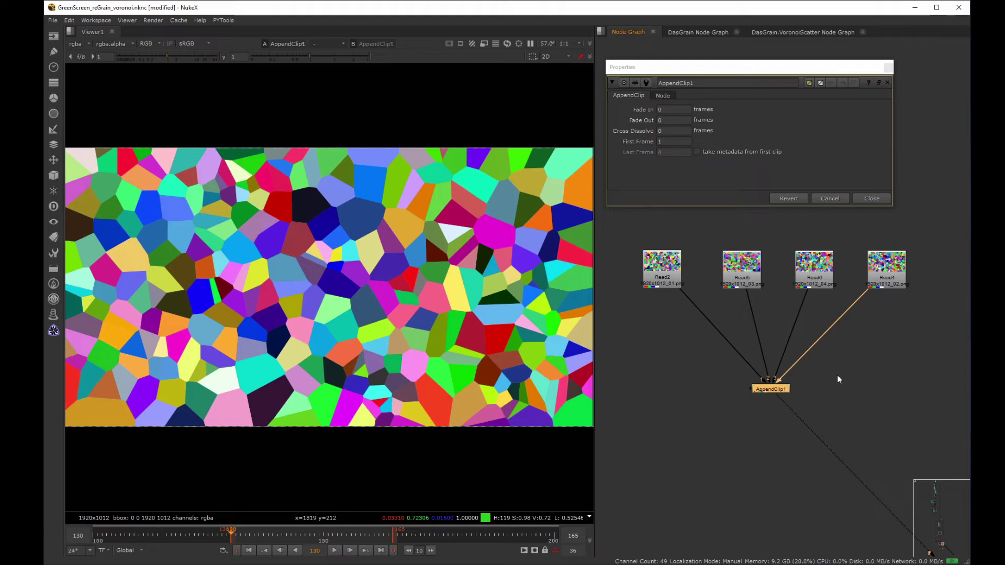
Replace the AppendClip with another one created from the four Read nodes selected in reverse direction, placed below them.
drag(940, 221, 615, 337)
key(Tab)
key(Tab)
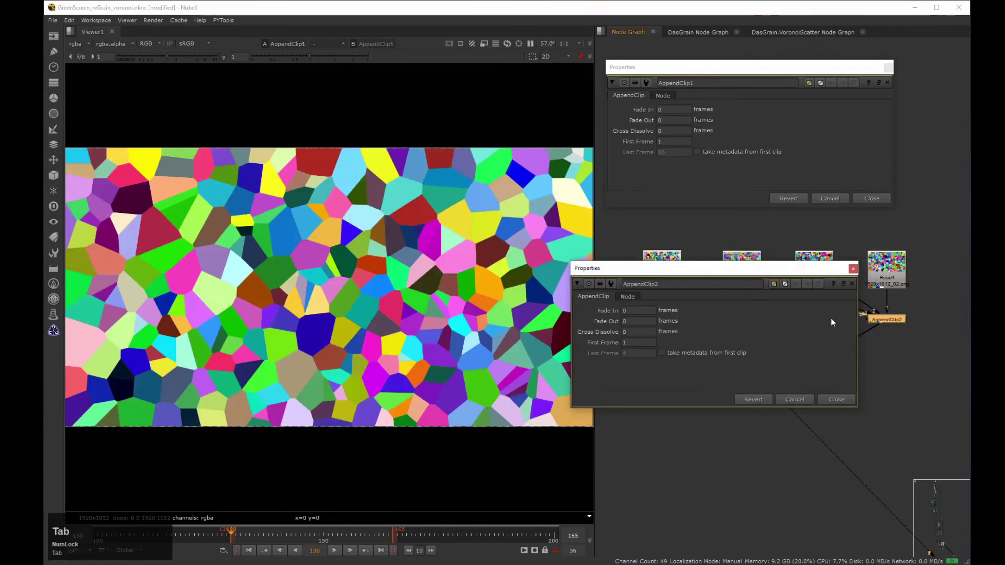
click(840, 399)
drag(888, 319, 872, 360)
drag(723, 364, 817, 431)
key(Delete)
drag(865, 362, 750, 387)
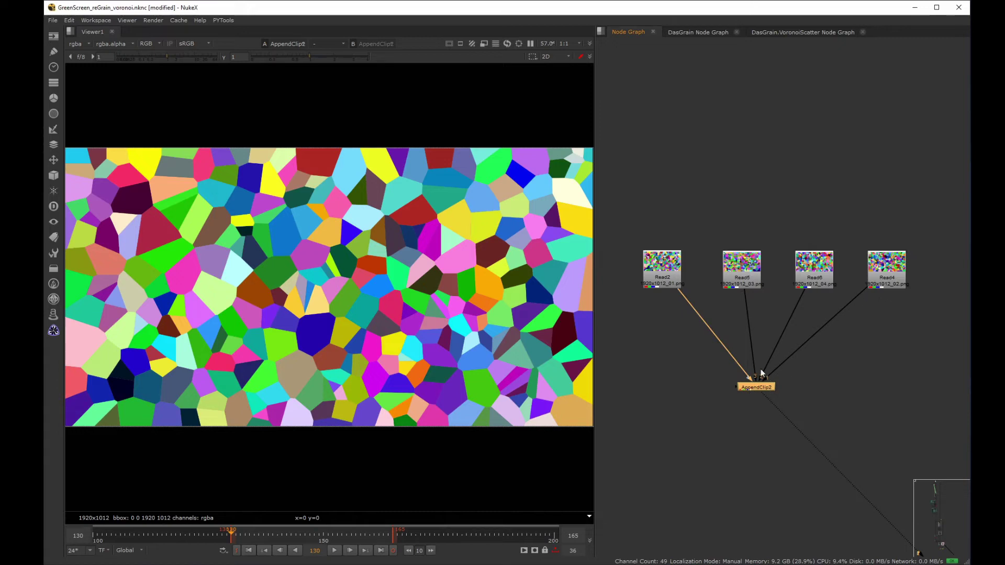
Delete the existing AppendClip and create a new one joining the four Read nodes, positioned below them.
drag(692, 453, 868, 357)
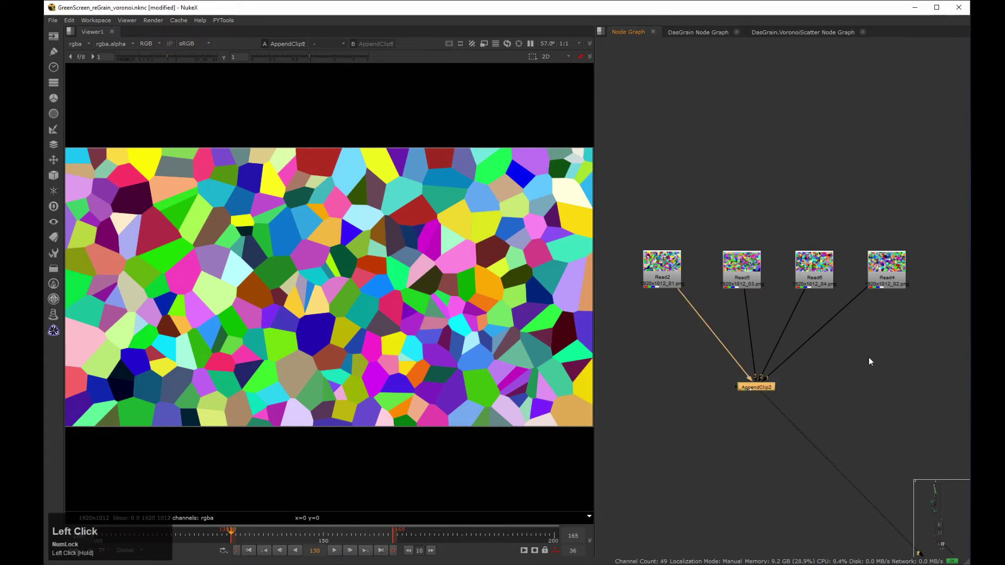
key(Delete)
drag(617, 209, 927, 354)
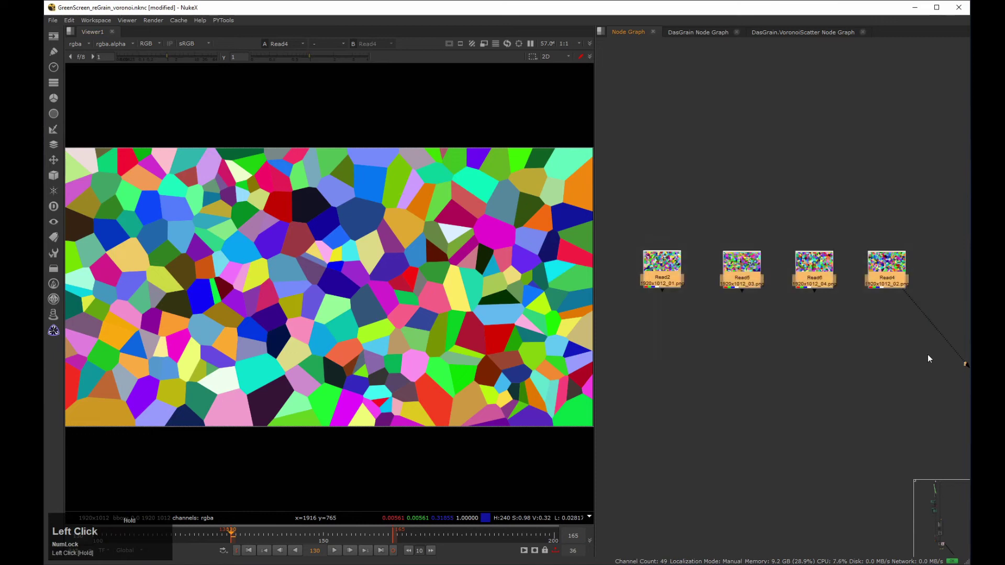
key(Tab)
key(Return)
drag(886, 316, 770, 403)
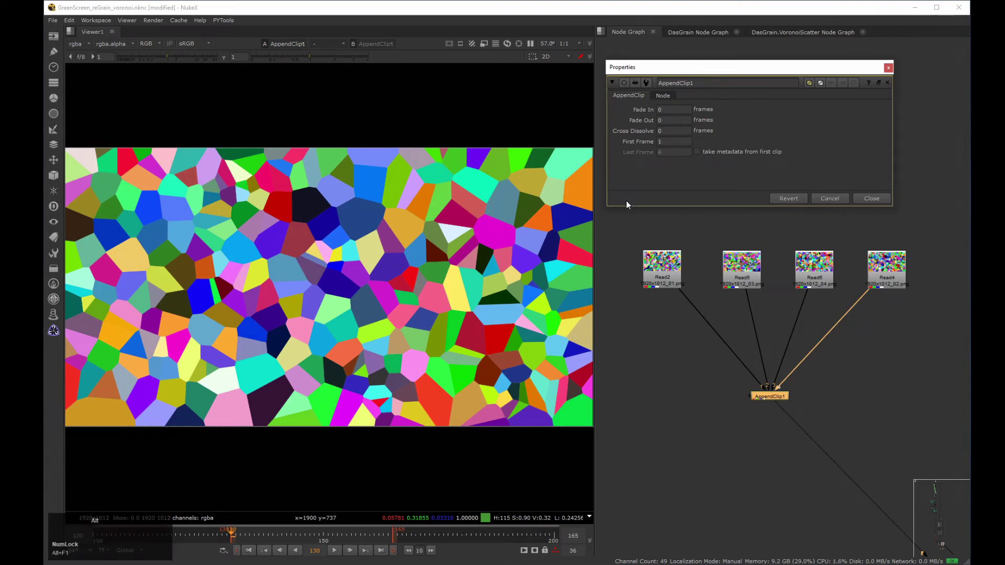
Go to frame 1 and set the viewer's timeline range to Input.
key(alt+g)
text(1)
key(Return)
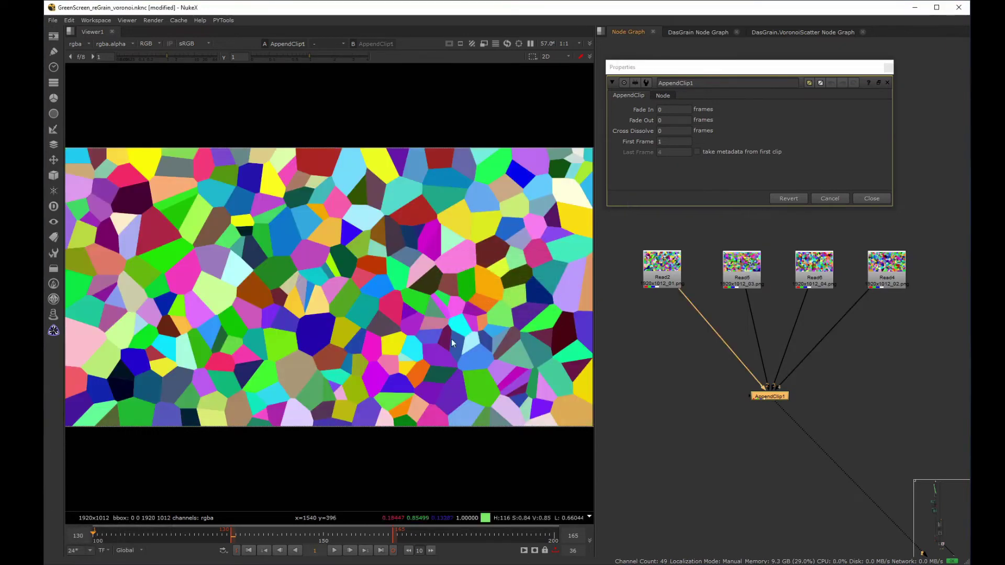
click(135, 546)
click(134, 527)
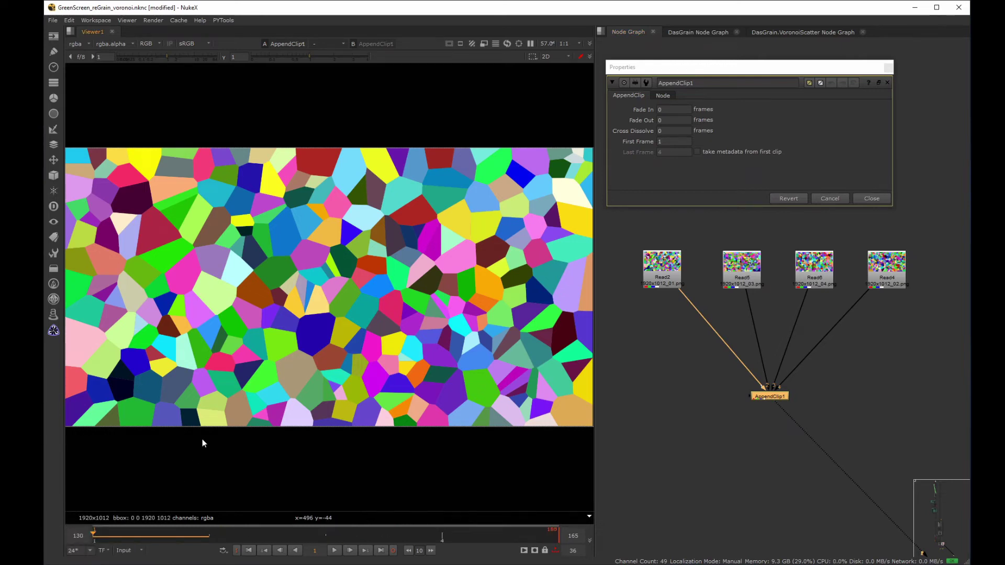
Step back and forth through the appended clip's frames, within and beyond its 1–4 range, to check the Voronoi patterns.
key(Right)
key(Right)
key(Right)
key(Right)
key(Left)
key(Left)
key(Left)
key(Left)
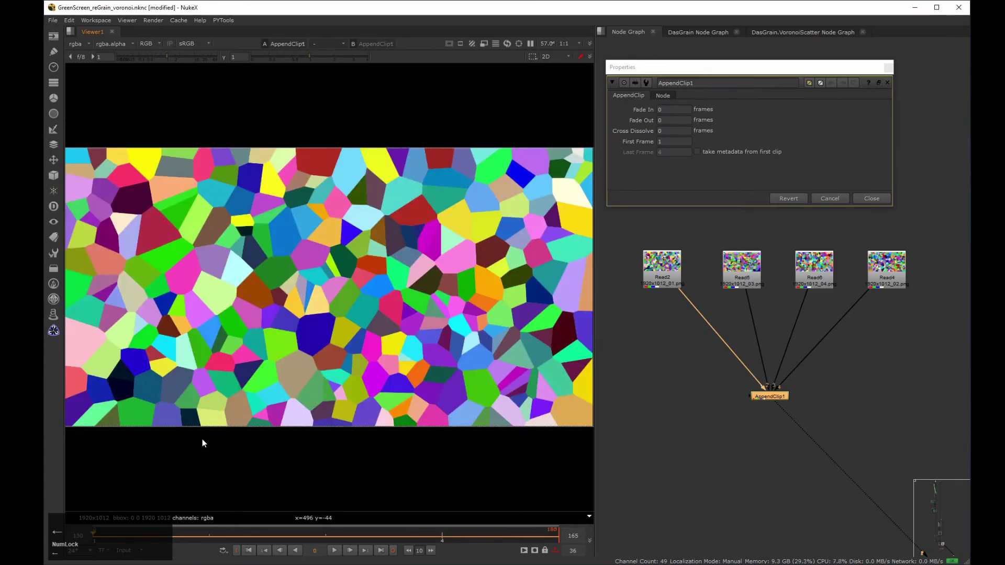
key(Right)
key(Right)
key(Right)
key(Right)
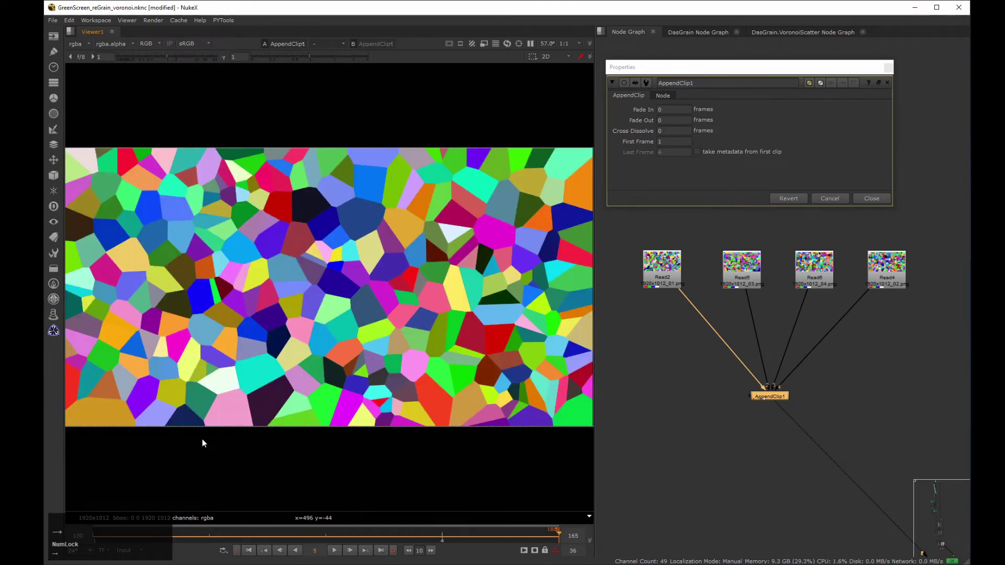
key(Left)
key(Left)
key(Left)
key(Right)
key(Right)
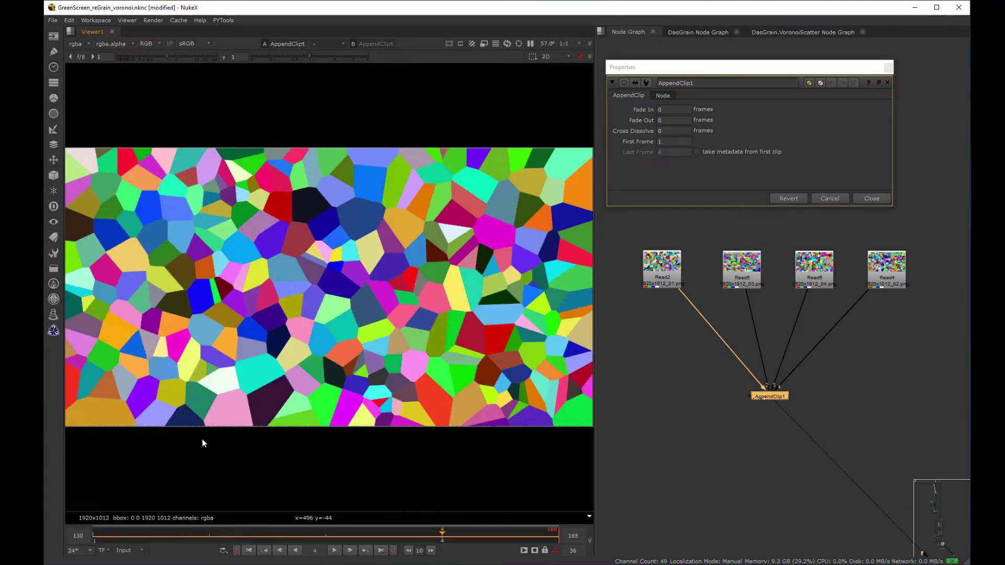
key(Right)
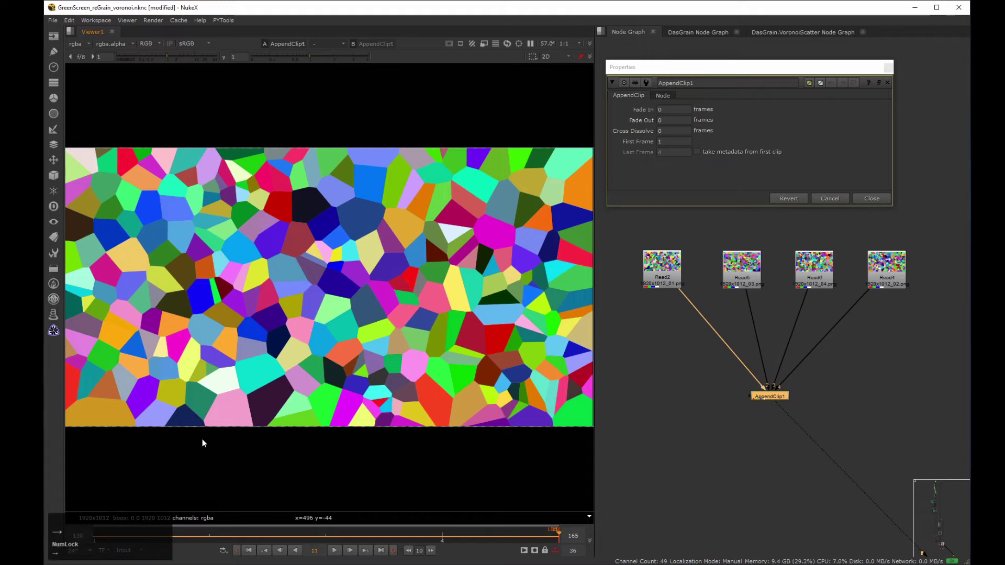
key(Left)
key(Left)
key(Left)
key(Left)
key(Left)
key(Right)
key(Right)
key(Right)
key(Right)
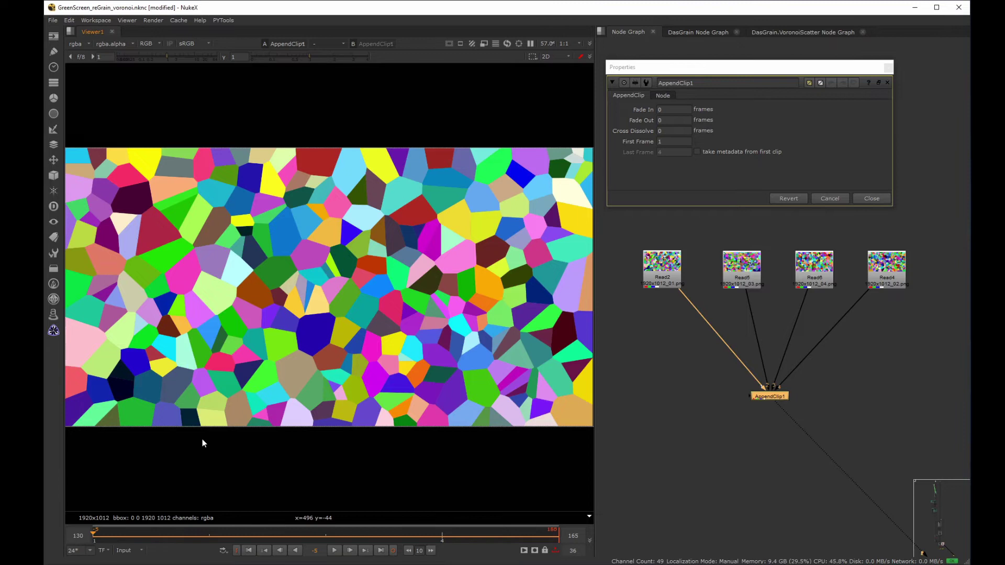
Step forward through the appended clip's frames up to frame 4 to check the order of the Voronoi patterns.
key(Right)
key(Right)
key(Right)
key(Right)
key(Right)
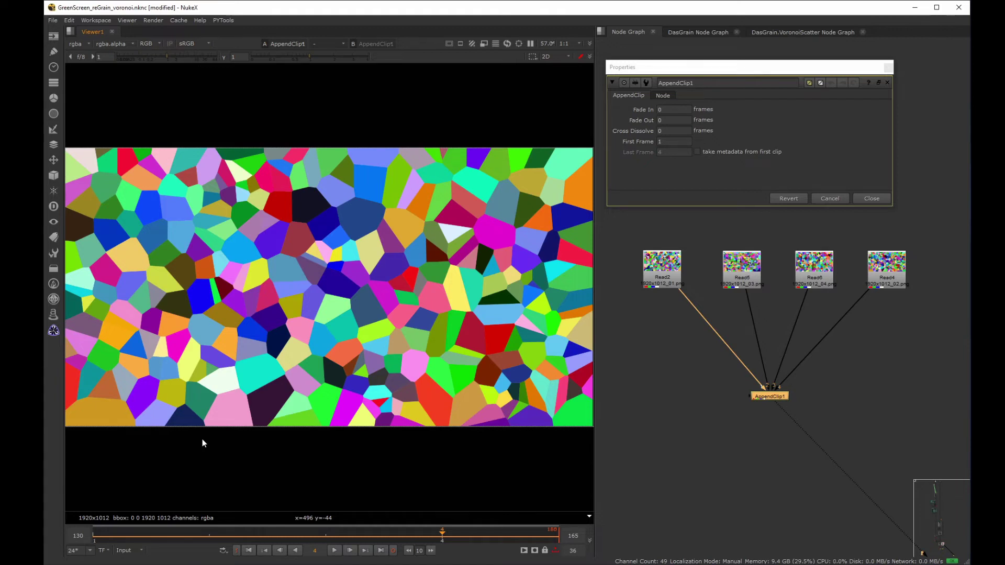
Add a TimeClip node below the AppendClip and move its properties clear of the connected nodes.
drag(720, 355, 825, 426)
key(Tab)
text(time)
key(Return)
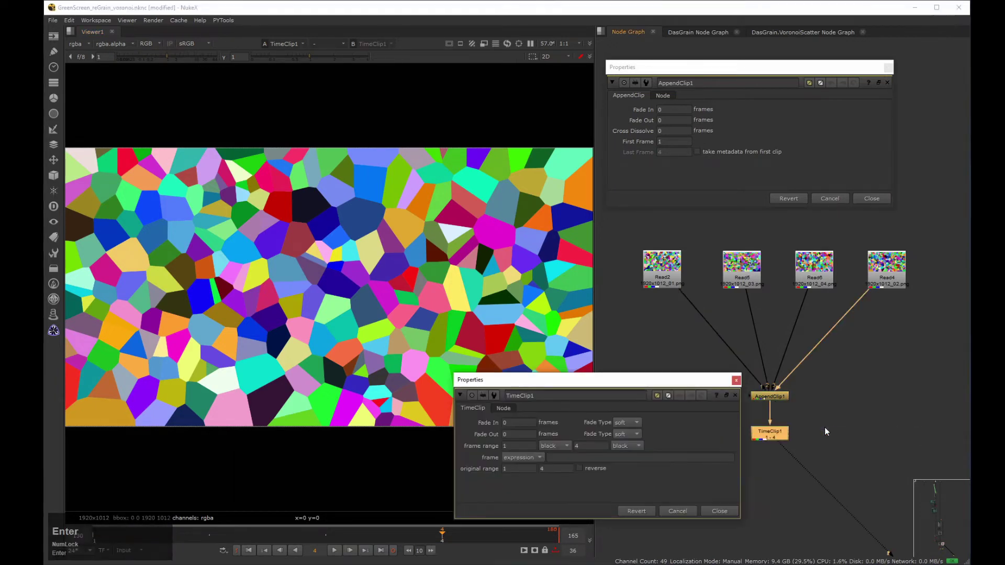
drag(600, 382, 751, 180)
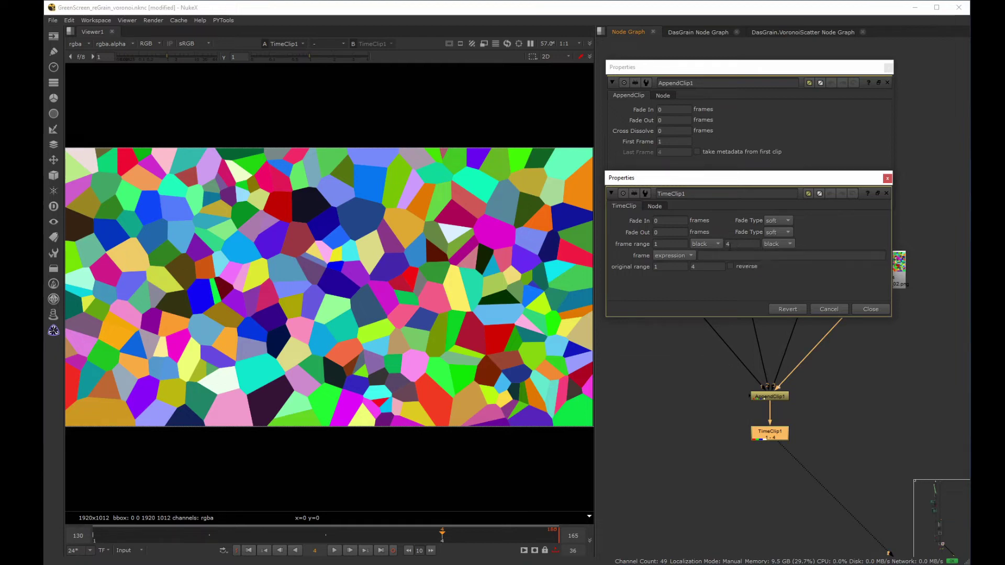
Set the TimeClip to loop both before and after its frame range, and play the result back briefly.
click(714, 247)
click(714, 223)
click(783, 243)
click(334, 550)
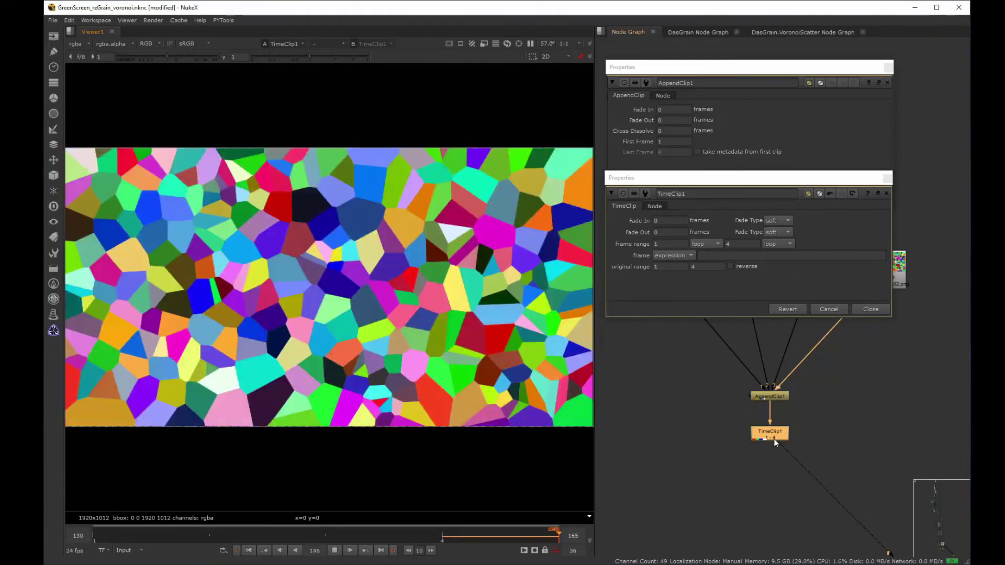
key(k)
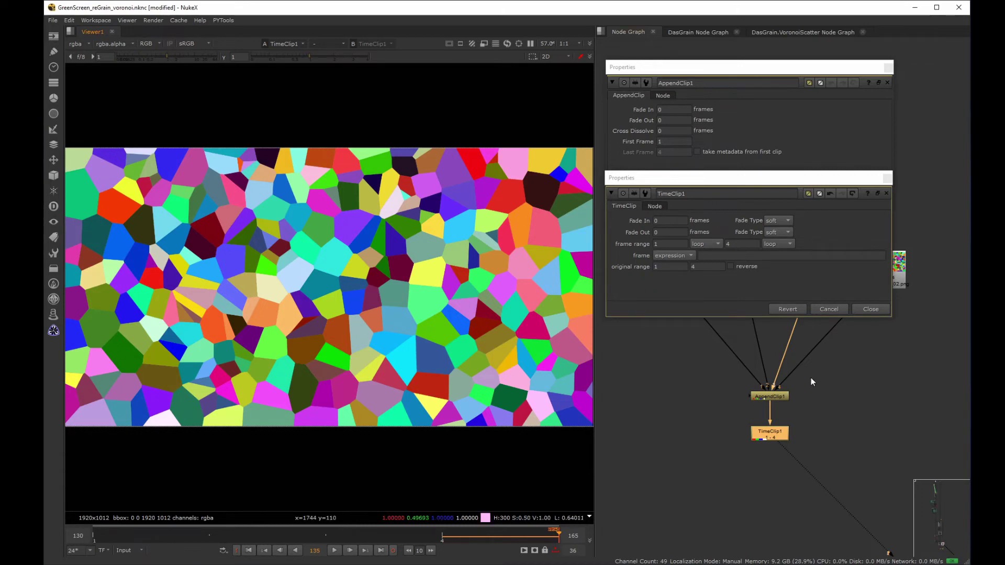
Close the TimeClip's properties and delete both the AppendClip and TimeClip nodes.
click(862, 309)
drag(862, 359, 727, 422)
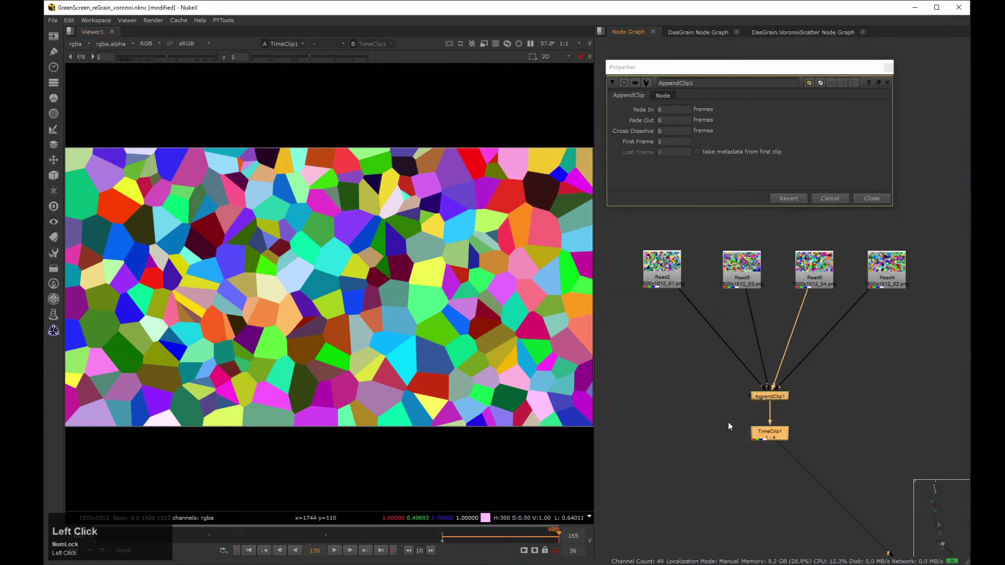
key(Delete)
Add a Mirror2 node below Read2 and move its properties away from the node tree.
drag(617, 225, 710, 322)
key(Tab)
text(mirro)
key(Return)
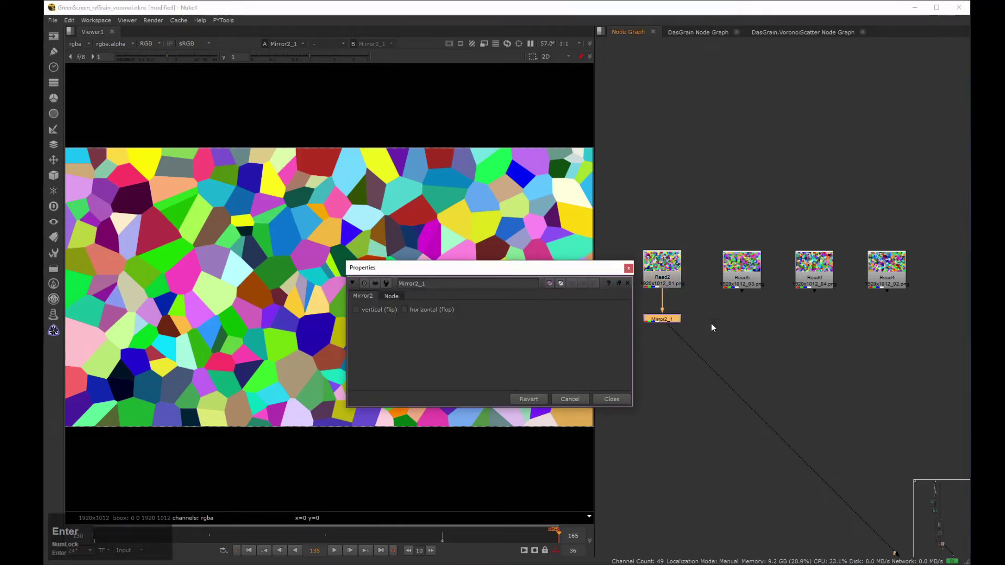
drag(546, 268, 531, 145)
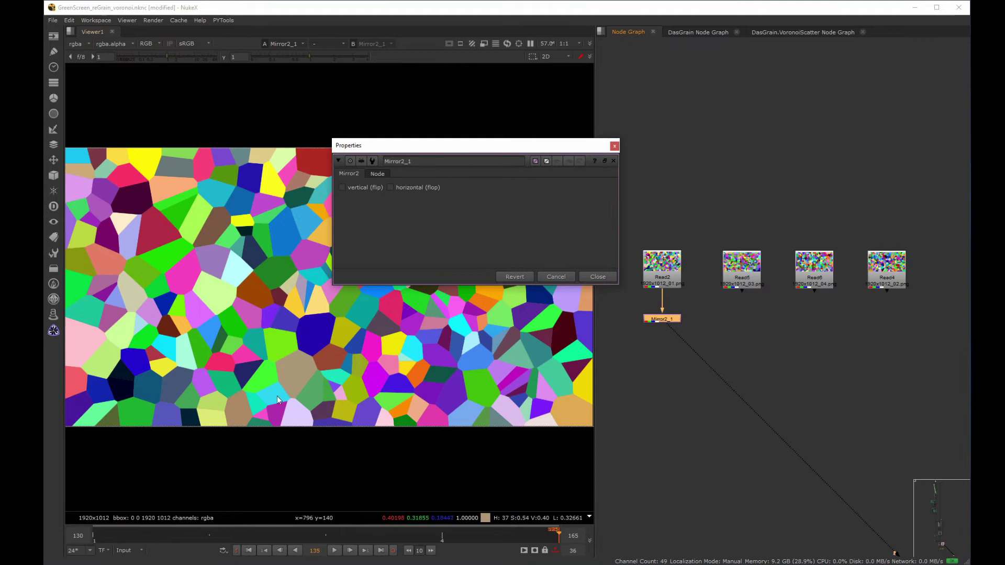
At frame 1, set keyframes on the Mirror2 node's vertical flip and horizontal flop with both disabled.
click(93, 533)
right_click(340, 188)
click(354, 193)
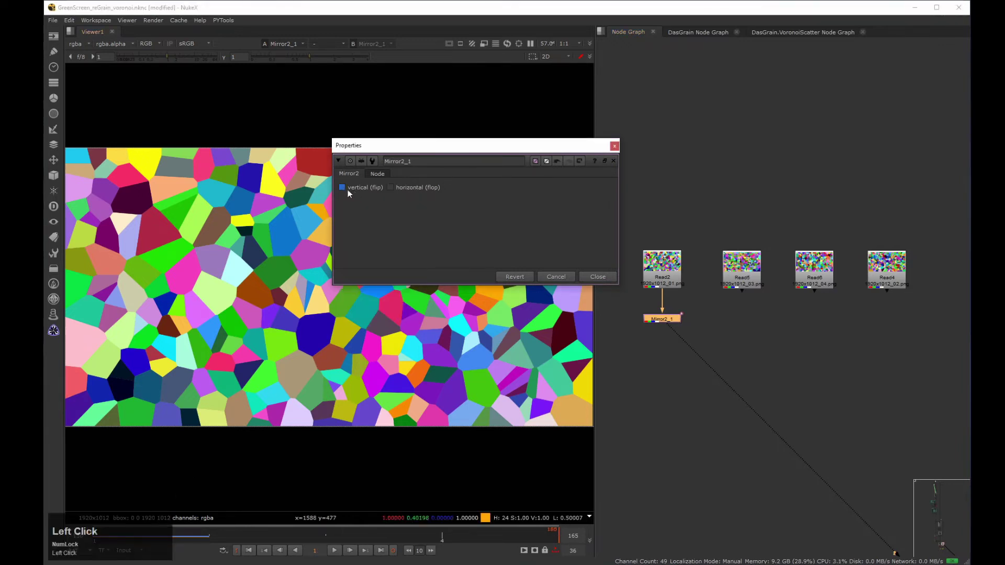
right_click(394, 188)
click(404, 192)
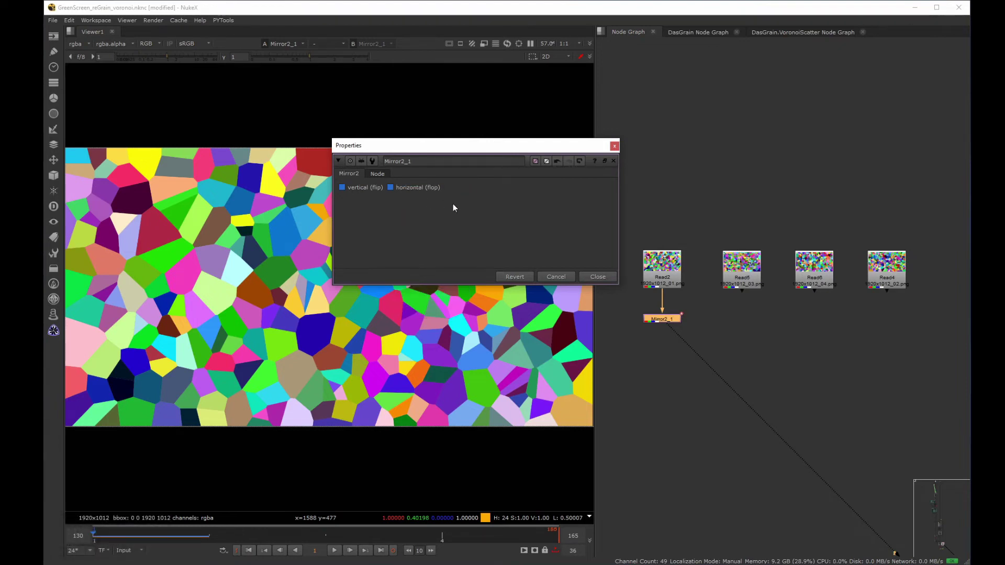
At frame 2, keyframe the vertical flip enabled and the horizontal flop disabled.
key(Right)
click(342, 187)
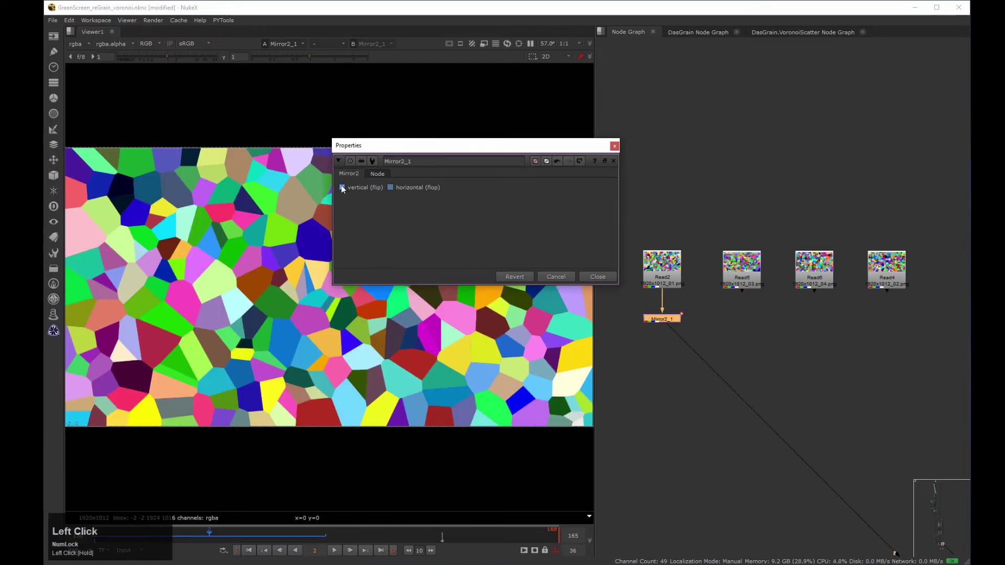
right_click(390, 186)
click(406, 190)
At frame 3, keyframe both the horizontal flop and the vertical flip enabled.
click(390, 187)
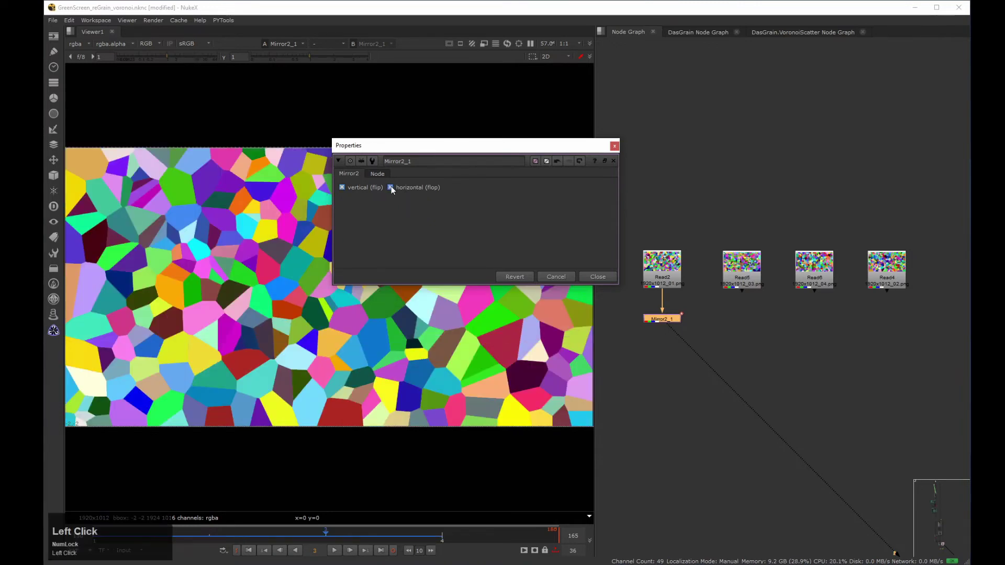
right_click(342, 187)
click(351, 192)
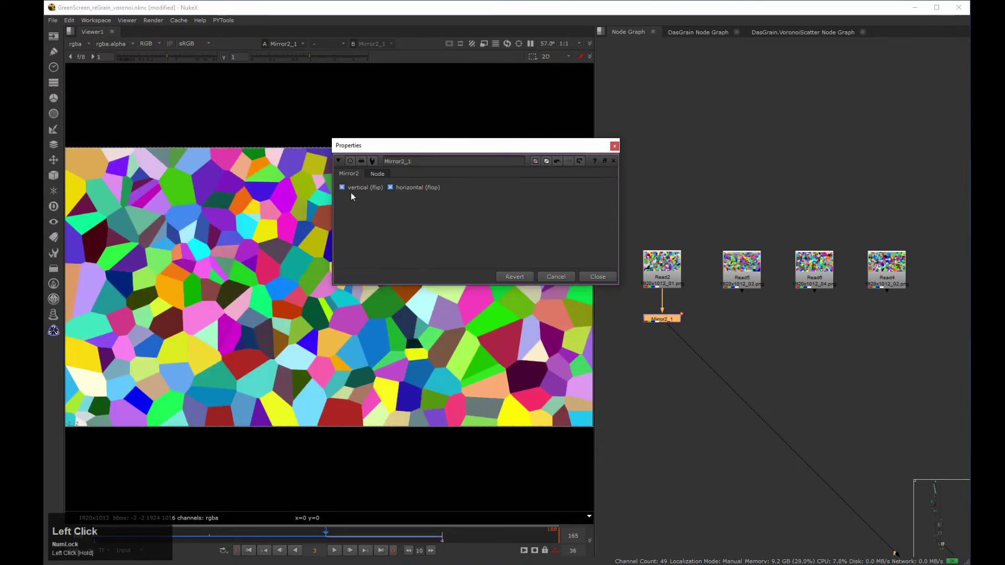
At frame 4, keyframe the vertical flip disabled and the horizontal flop enabled.
key(Right)
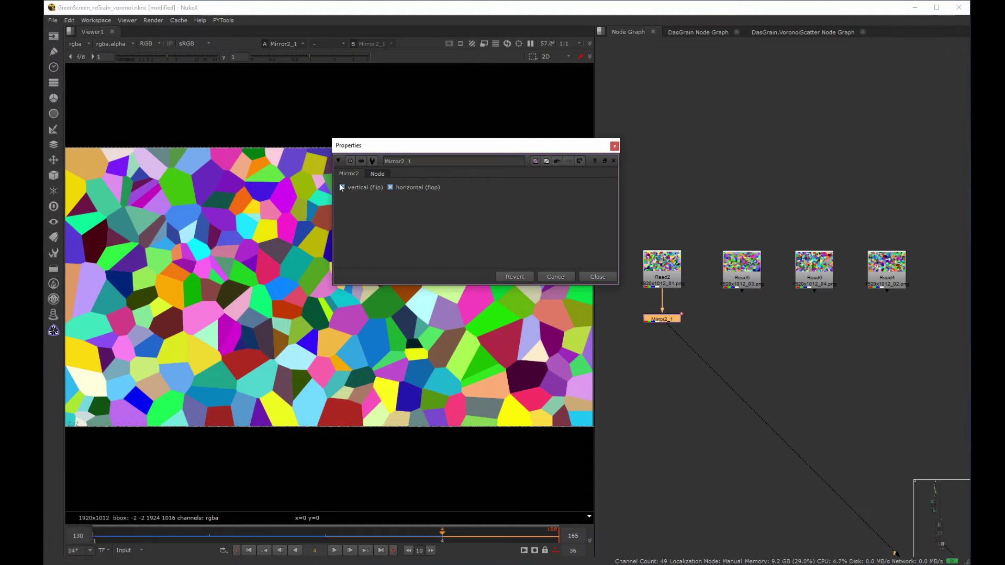
click(341, 188)
right_click(390, 187)
click(406, 192)
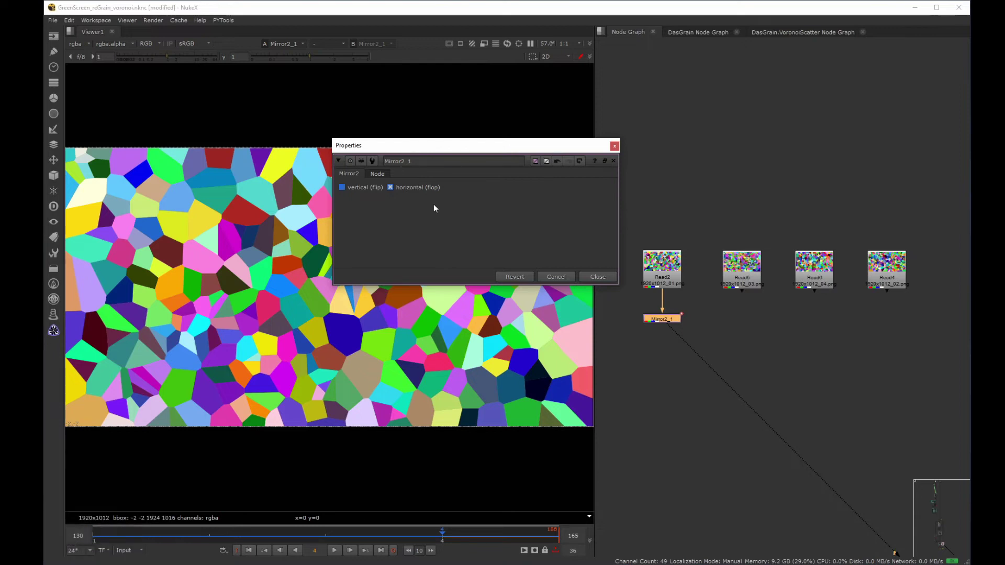
At frame 5, keyframe both the vertical flip and horizontal flop disabled, and close the Mirror2 properties.
key(Right)
right_click(347, 186)
click(369, 193)
click(390, 187)
click(614, 146)
Return to frame 1 and step forward through the frames to check the animated mirroring of Read2.
drag(187, 532, 102, 534)
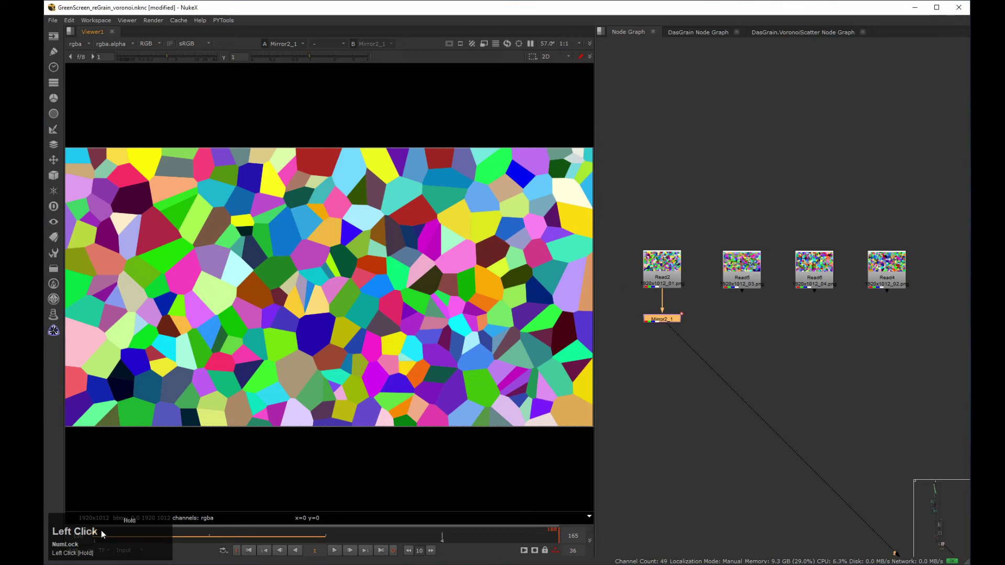
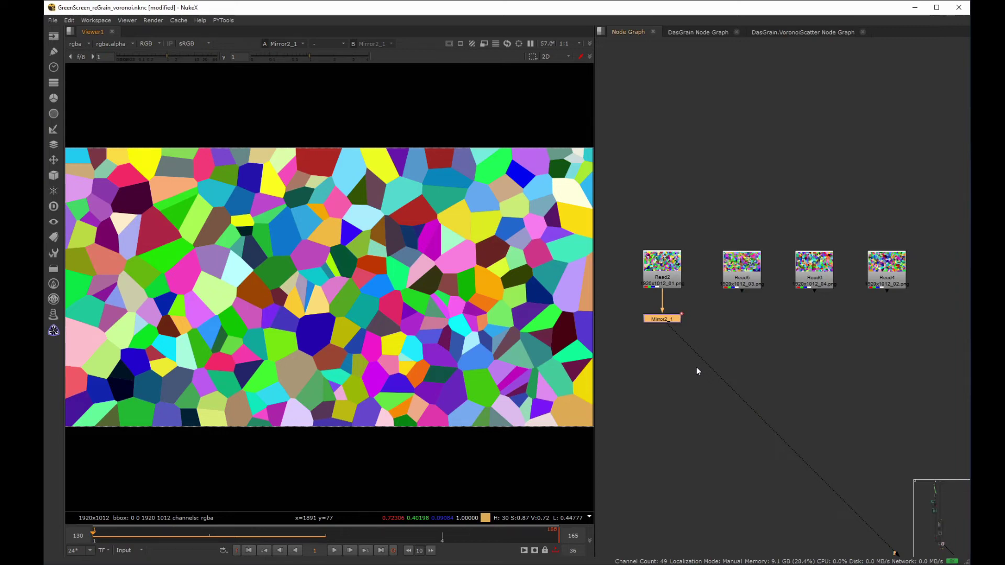
key(Right)
key(Right)
key(Right)
key(Right)
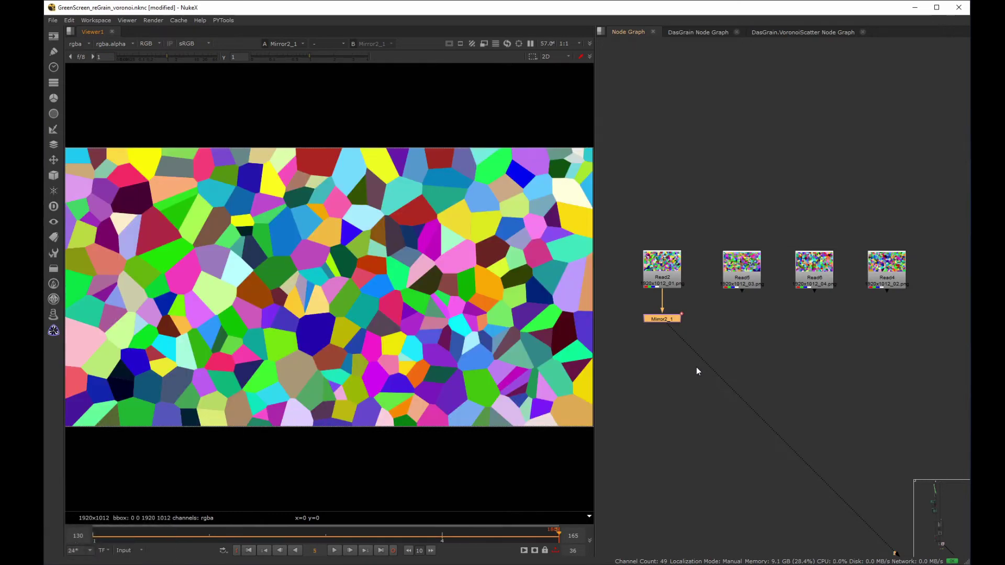
key(Right)
key(Right)
Paste a copy of the keyframed Mirror2 node below each of Read5, Read6 and Read4, closing the opened Read properties.
click(696, 366)
click(743, 274)
key(ctrl+v)
click(813, 267)
key(ctrl+v)
double_click(886, 266)
key(ctrl+v)
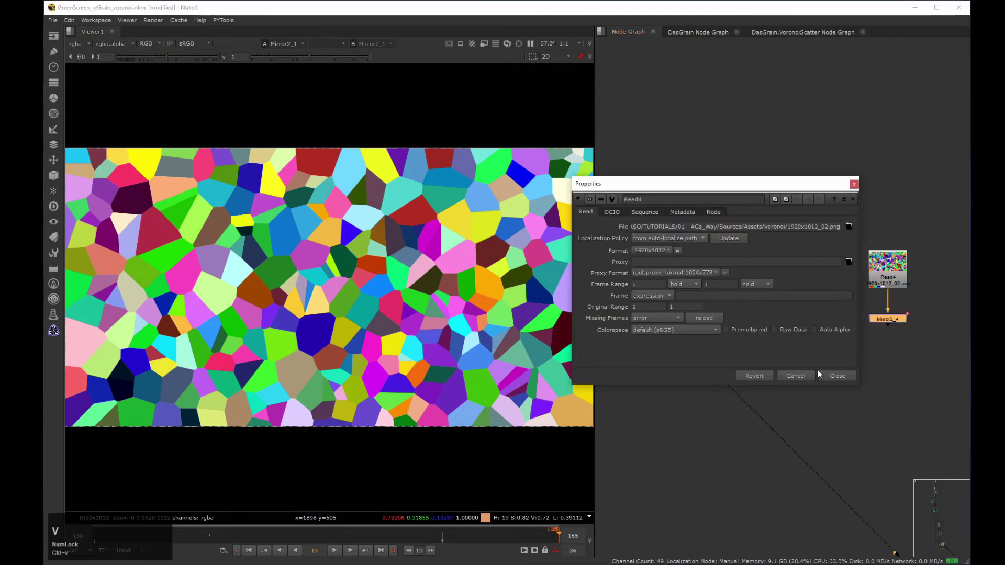
click(837, 374)
click(843, 385)
Select the four Mirror2 nodes and move them slightly further below their Read nodes.
middle_drag(840, 340, 838, 304)
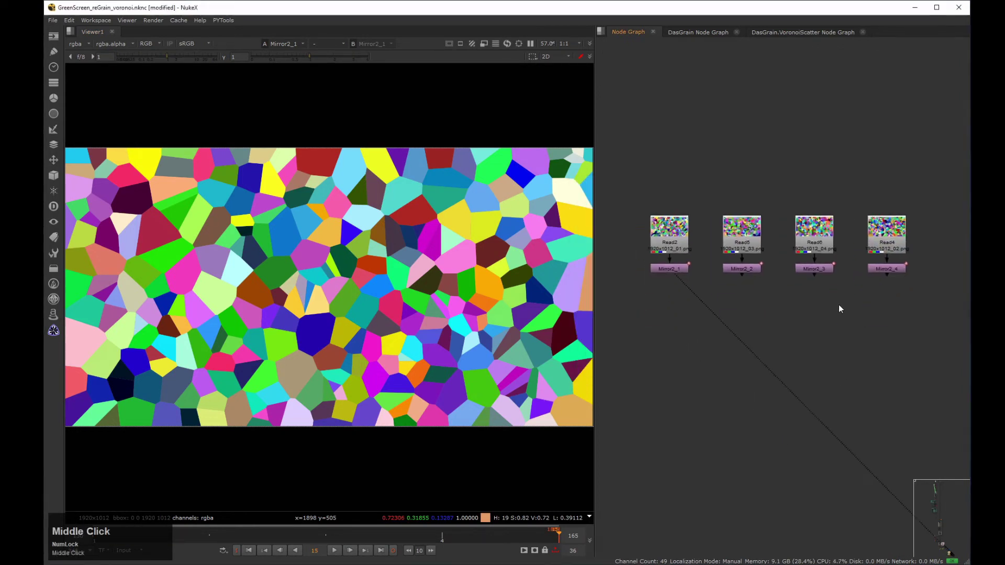
scroll(798, 344, down, 3)
drag(683, 318, 902, 284)
drag(763, 292, 764, 303)
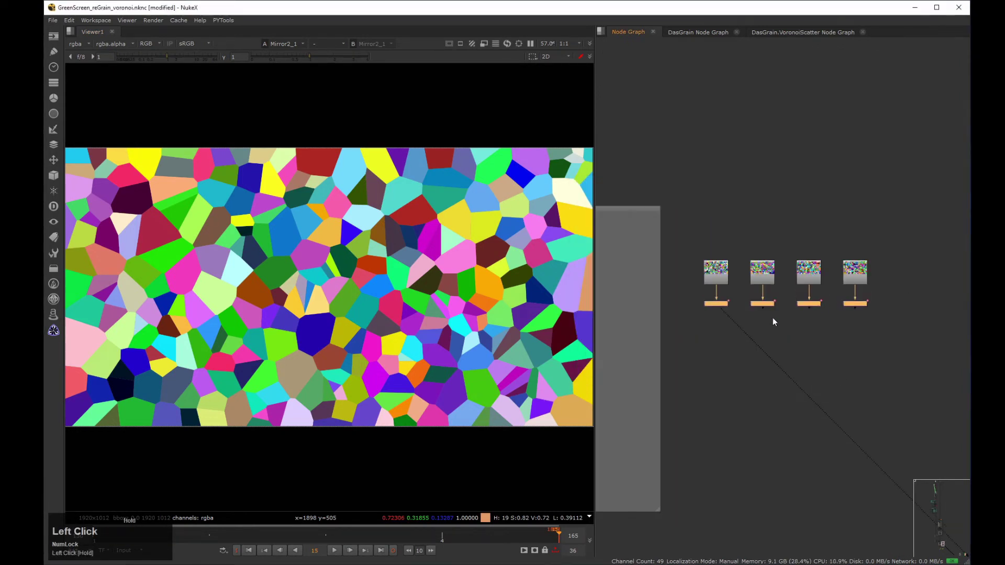
Join the four Mirror2 nodes with an AppendClip positioned below them, and add a TimeClip after it.
key(Tab)
text(append)
key(Return)
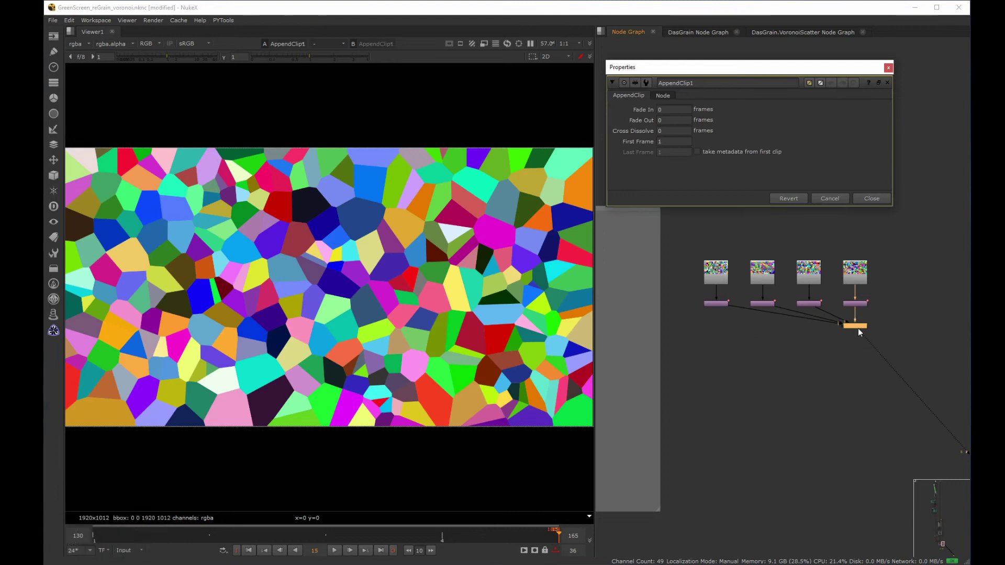
key(Tab)
text(time)
key(Return)
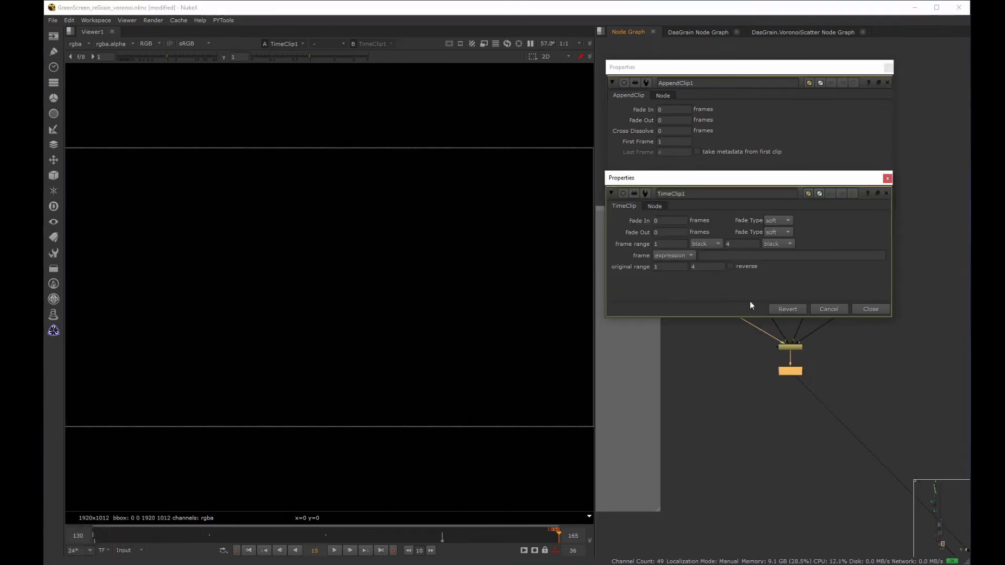
drag(759, 178, 750, 189)
middle_drag(820, 328, 805, 417)
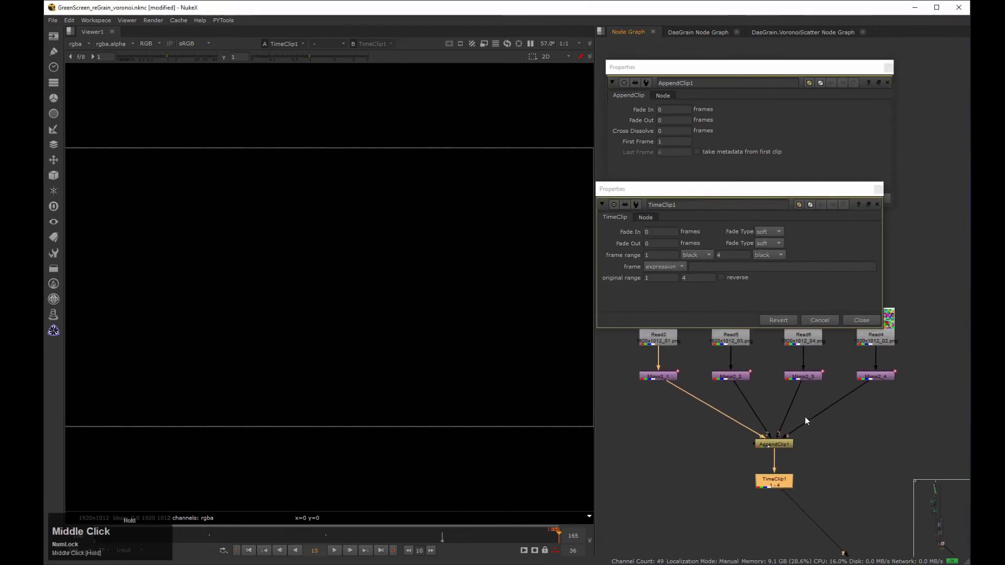
View the AppendClip's output from frame 1 and step through the frames to check how the mirrored patterns play in sequence.
click(774, 442)
key(2)
click(659, 473)
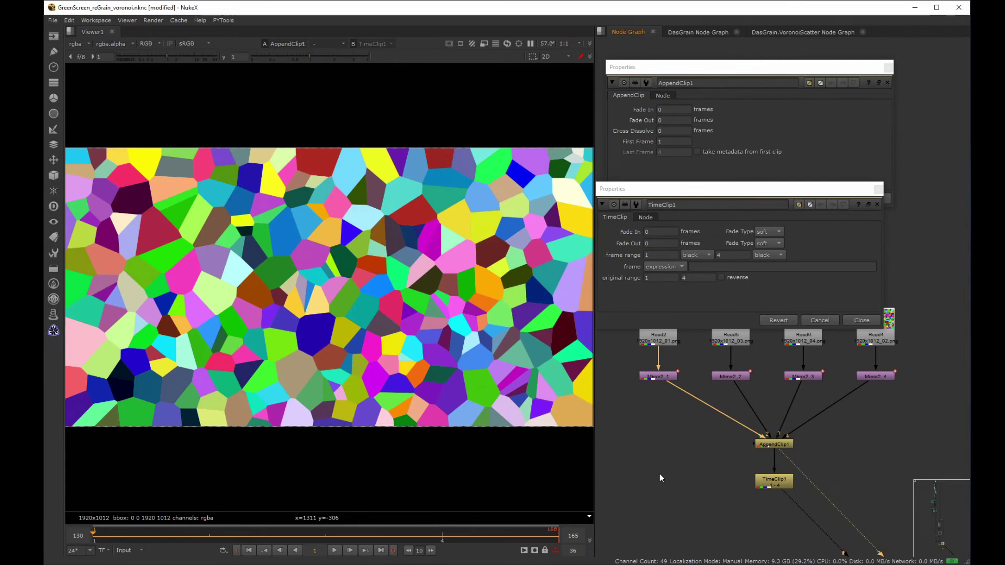
click(878, 188)
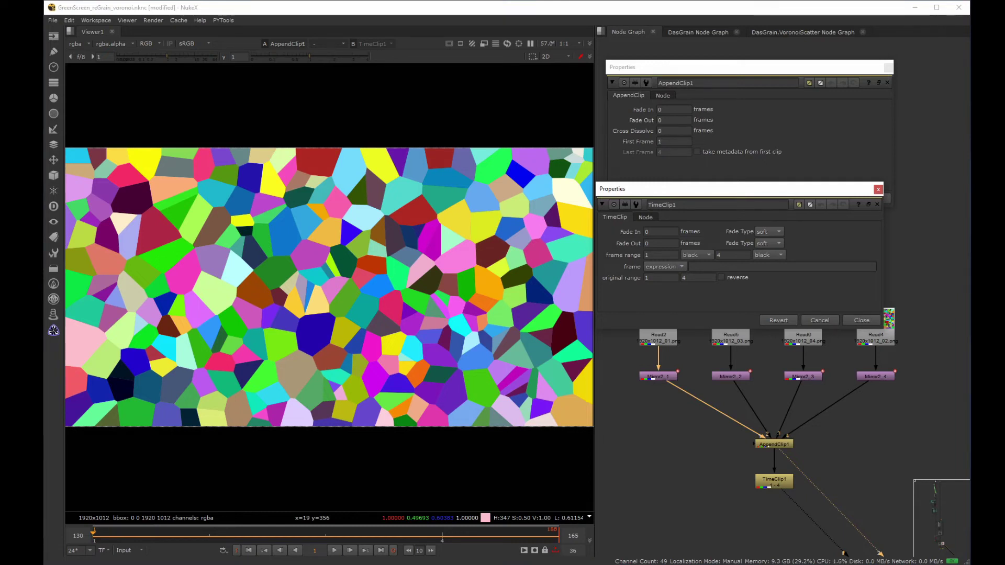
key(Right)
key(Right)
key(Right)
key(Right)
key(Right)
key(Right)
key(Right)
key(Right)
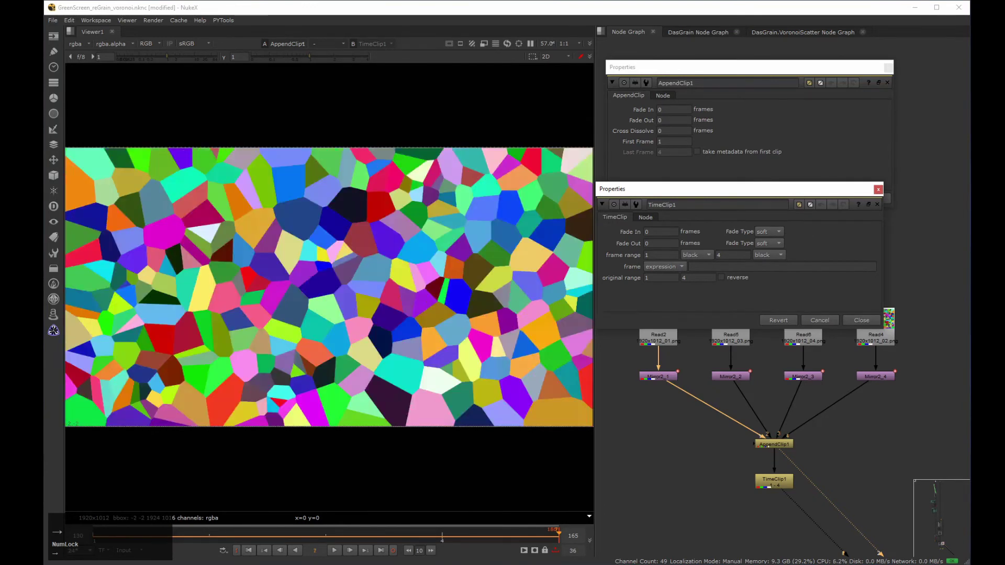
key(Left)
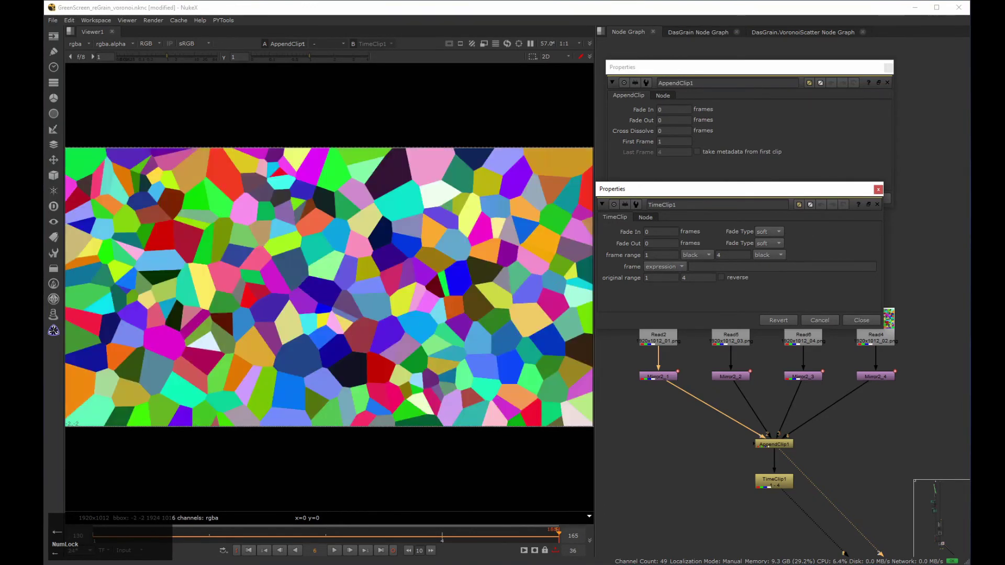
key(Right)
key(Right)
key(Right)
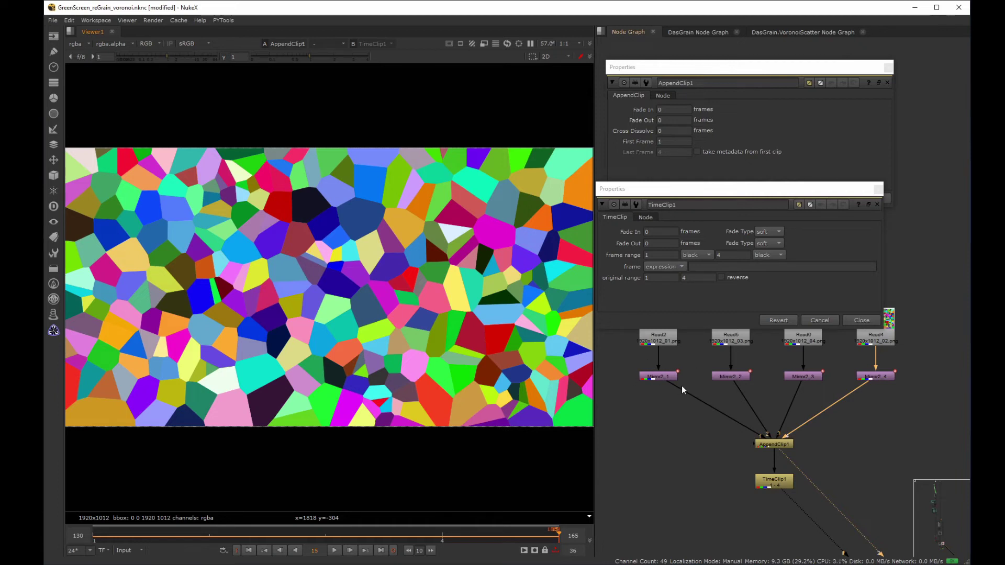
Delete the AppendClip and TimeClip nodes below the four Mirror2 nodes.
drag(685, 404, 822, 494)
key(Delete)
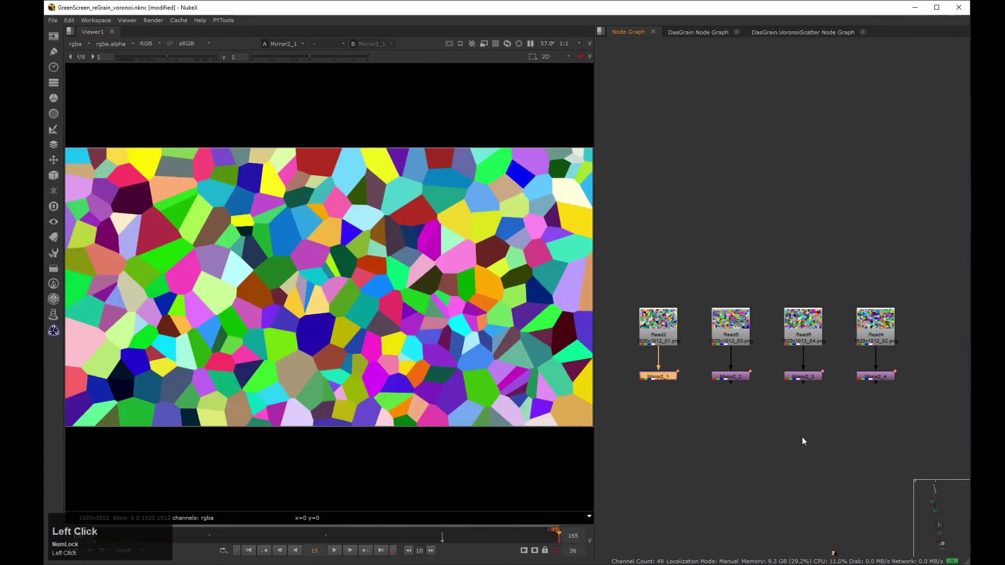
Add a TimeClip below Mirror2_1 with its frame range ending at frame 5, and return to frame 1.
key(Tab)
text(time)
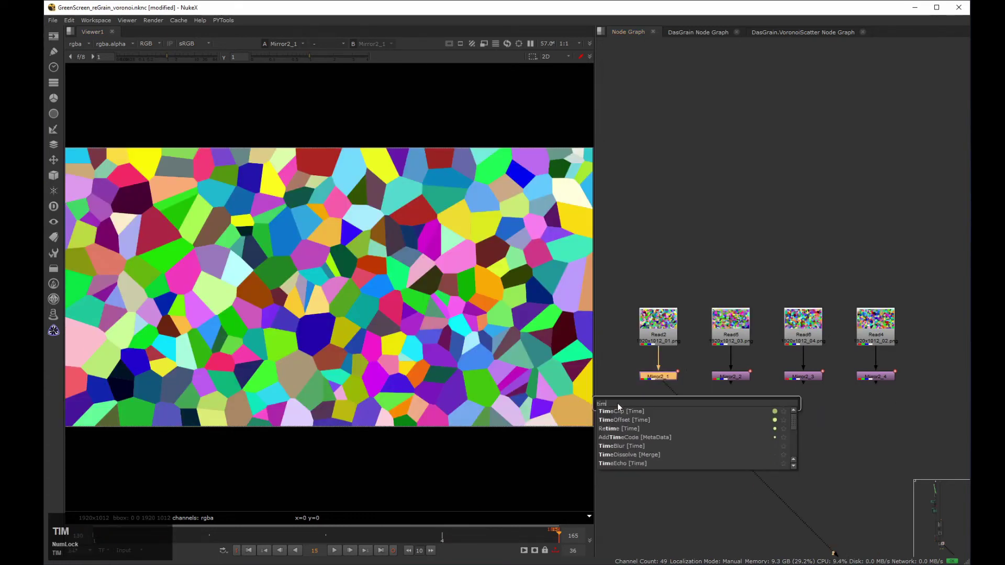
key(Return)
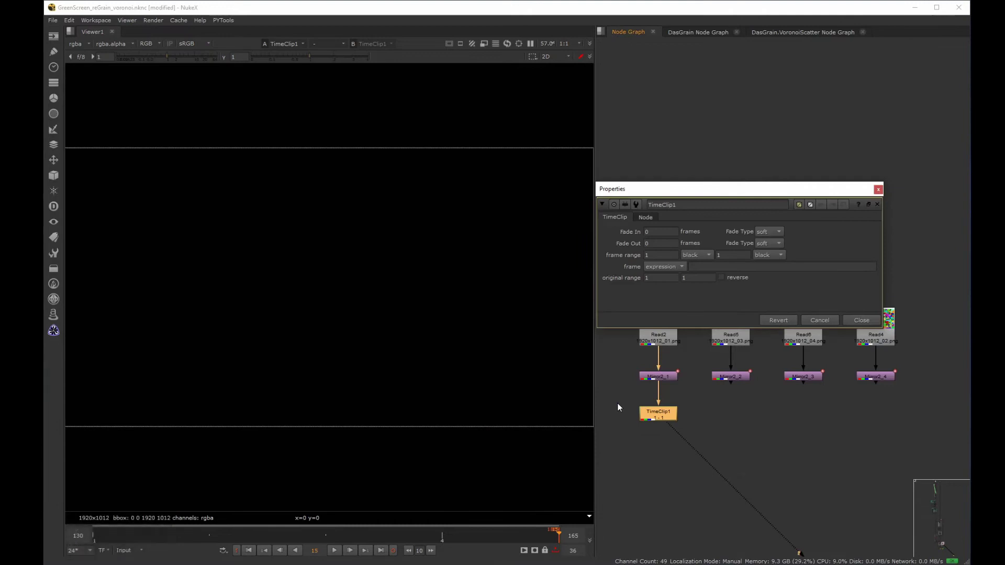
click(730, 255)
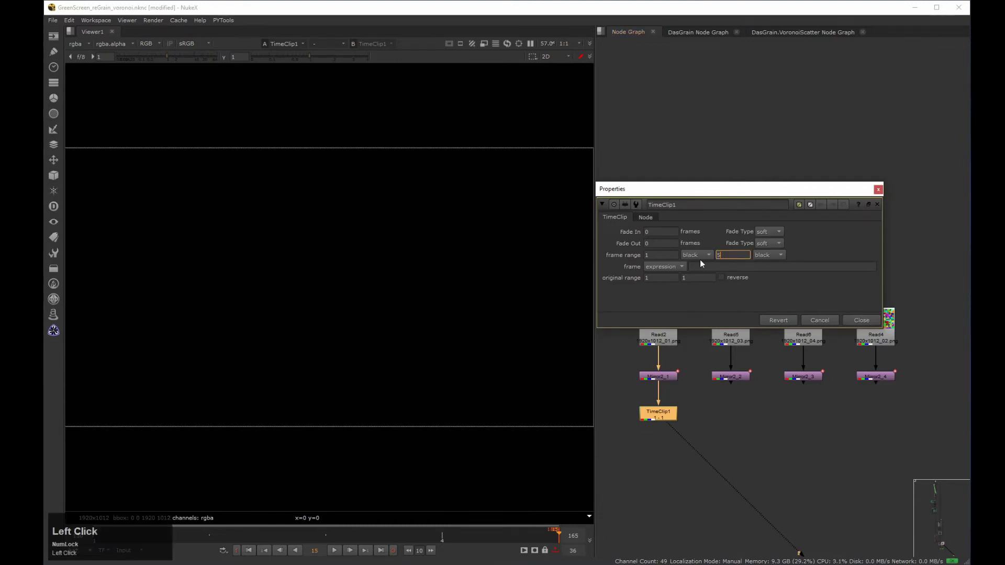
text(5)
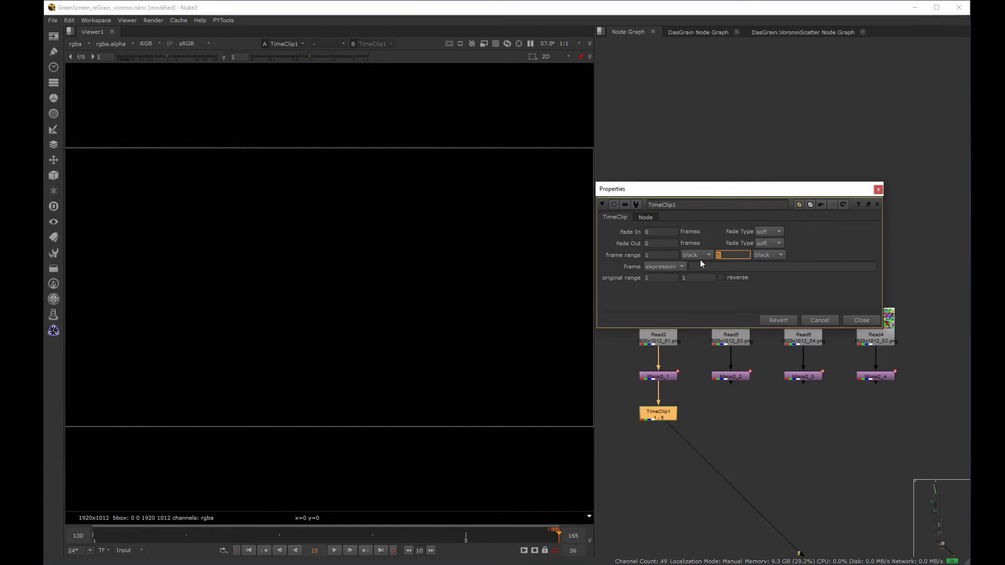
click(114, 537)
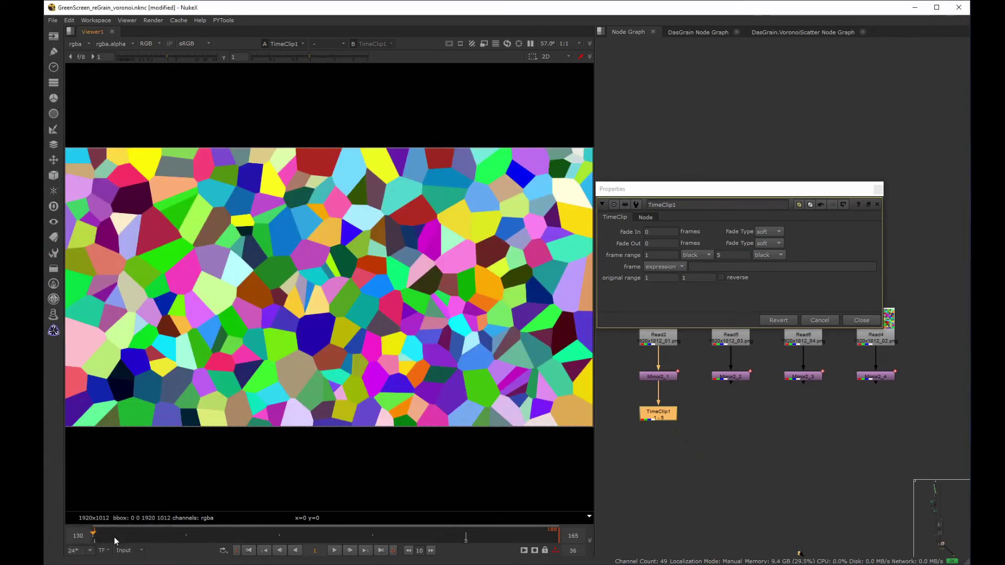
Step through the frames around both ends of TimeClip1's range to check where its pattern starts and stops, and close its properties.
key(Left)
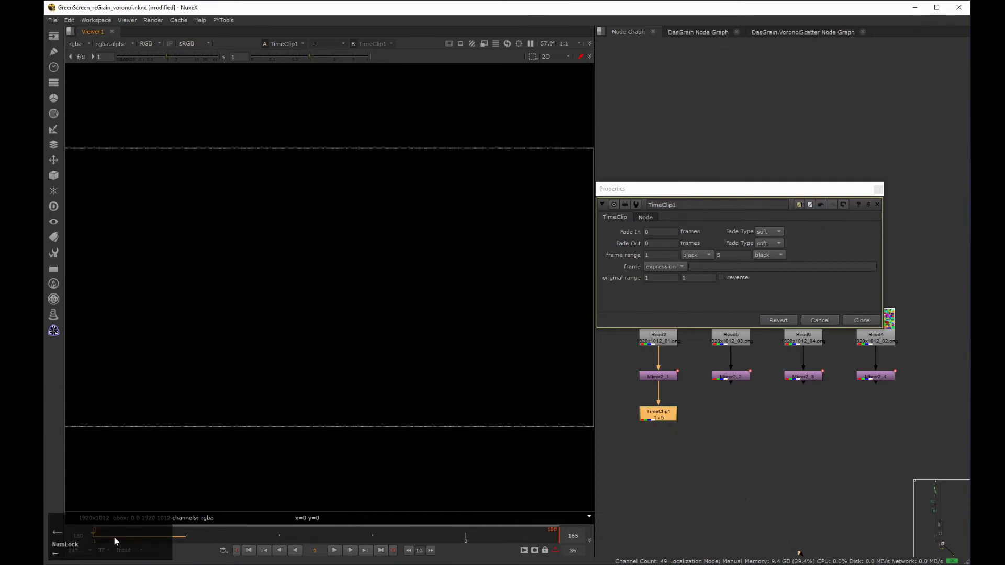
key(Right)
key(Right)
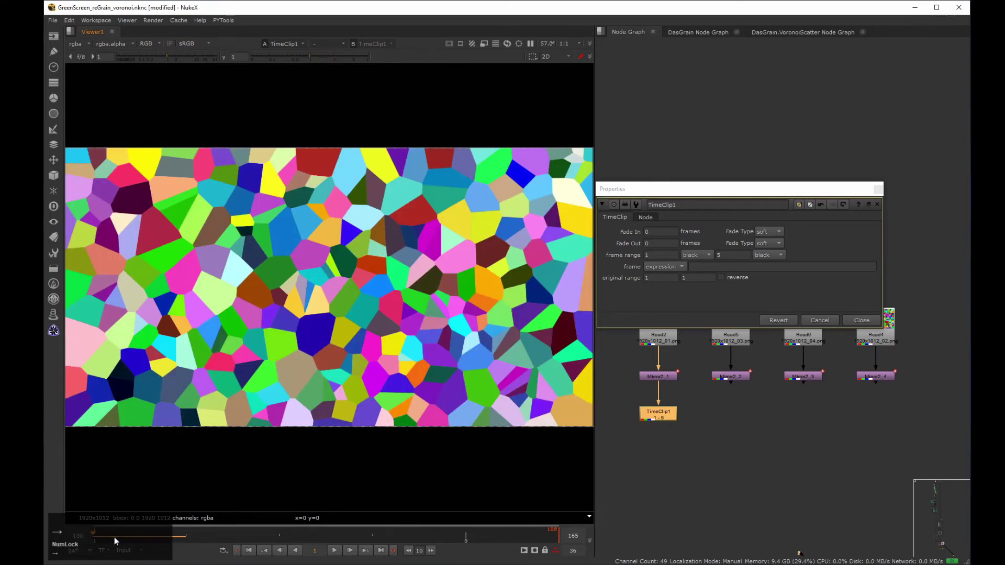
key(Right)
key(Right)
key(Right)
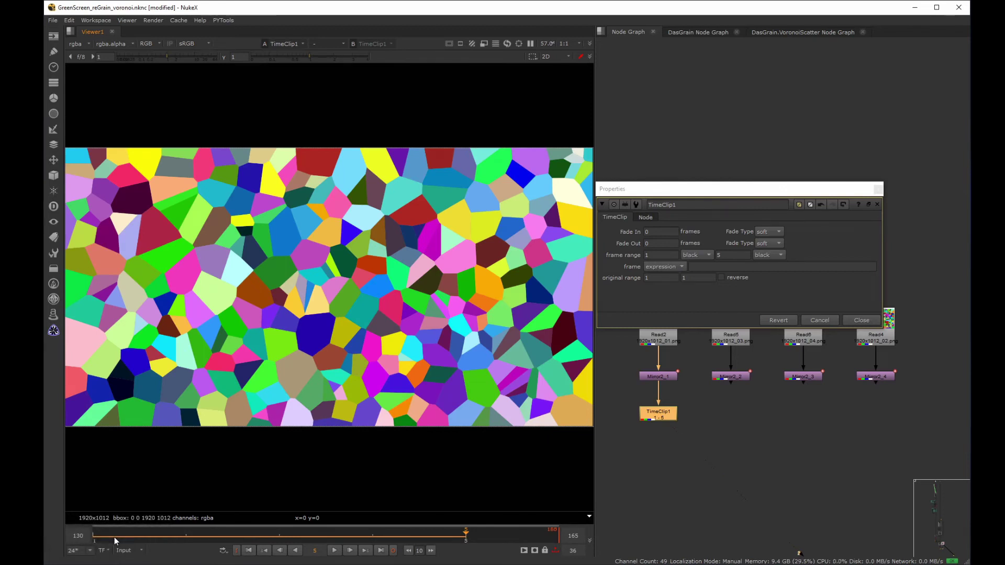
key(Right)
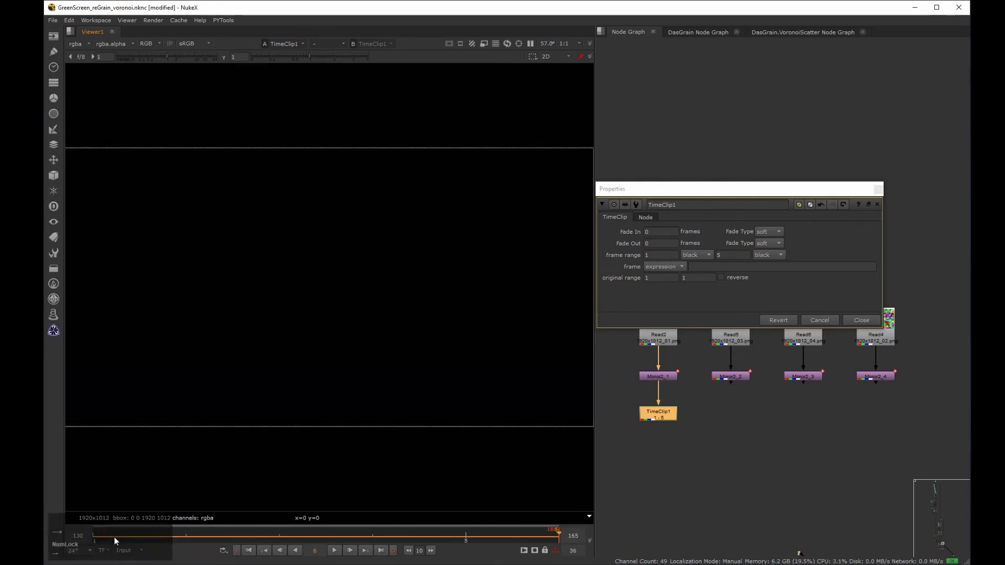
click(878, 189)
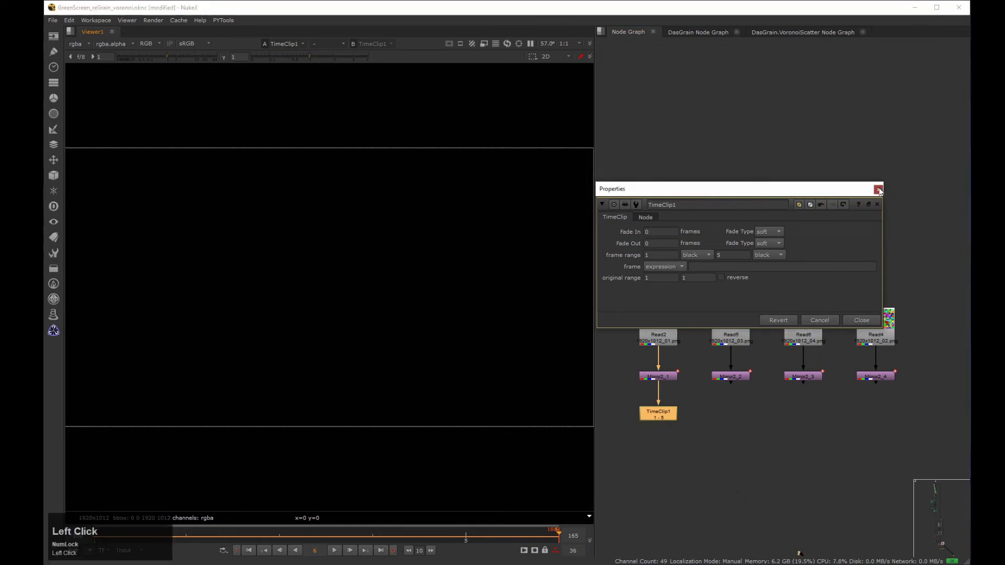
Copy TimeClip1 and paste one copy below each of Mirror2_2, Mirror2_3 and Mirror2_4.
key(ctrl+c)
drag(697, 362, 768, 396)
key(ctrl+v)
drag(776, 354, 843, 403)
key(ctrl+v)
drag(835, 354, 924, 401)
key(ctrl+v)
Join the four TimeClip nodes with an AppendClip and centre it below them.
drag(615, 386, 940, 472)
key(Tab)
text(appe)
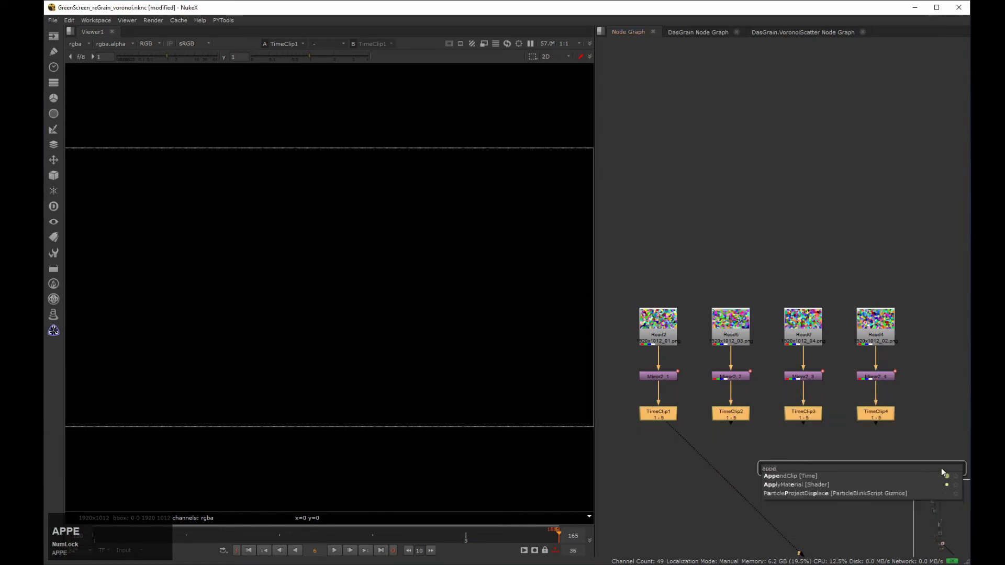
key(Return)
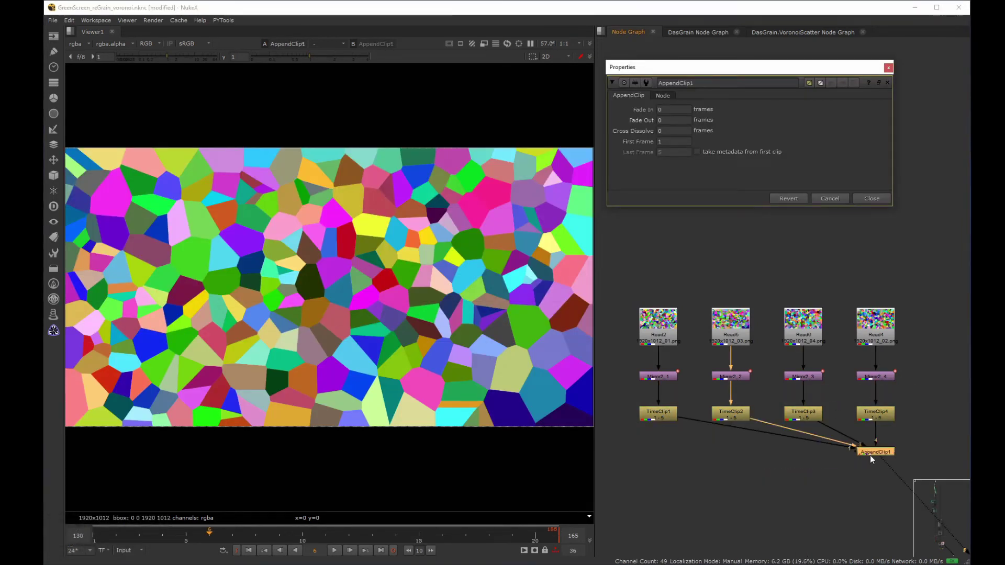
drag(870, 455, 777, 476)
Add a TimeClip below AppendClip1 and move its properties window clear of AppendClip1's settings.
key(Tab)
text(time)
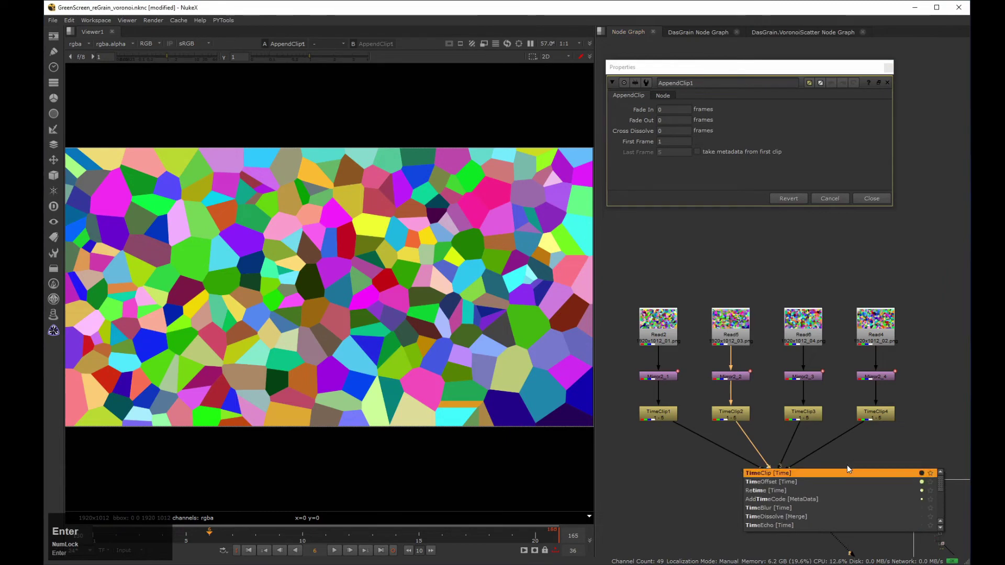
key(Return)
drag(610, 444, 746, 220)
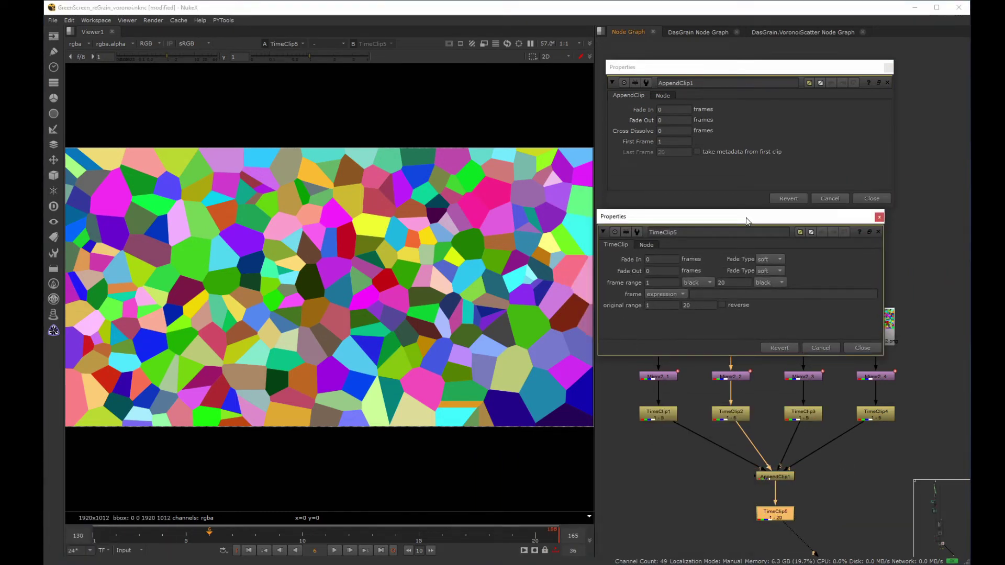
Go to frame 1 and run forward and backward through the frames to examine how the combined patterns change.
scroll(747, 219, down, 1)
click(254, 549)
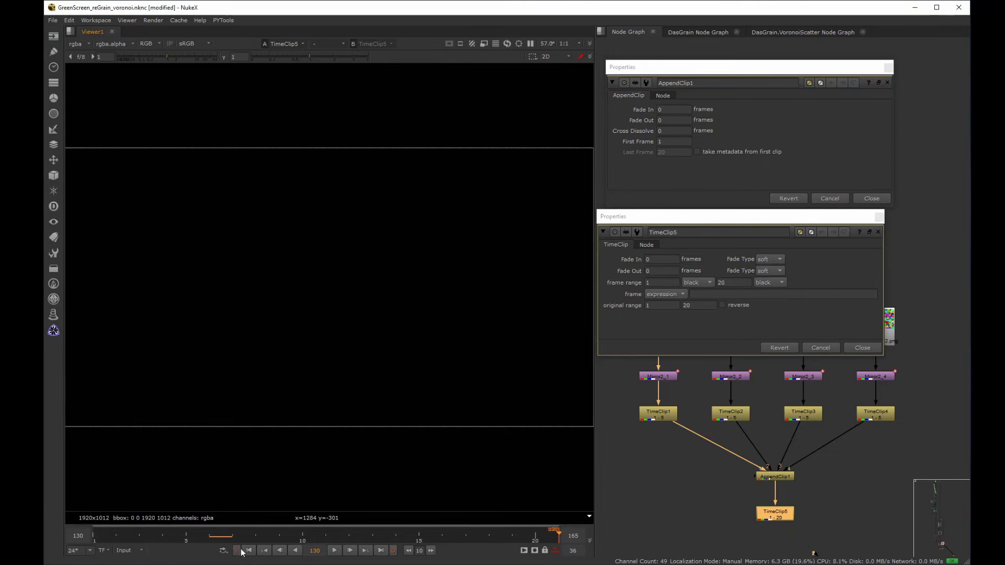
click(117, 538)
drag(117, 541, 93, 541)
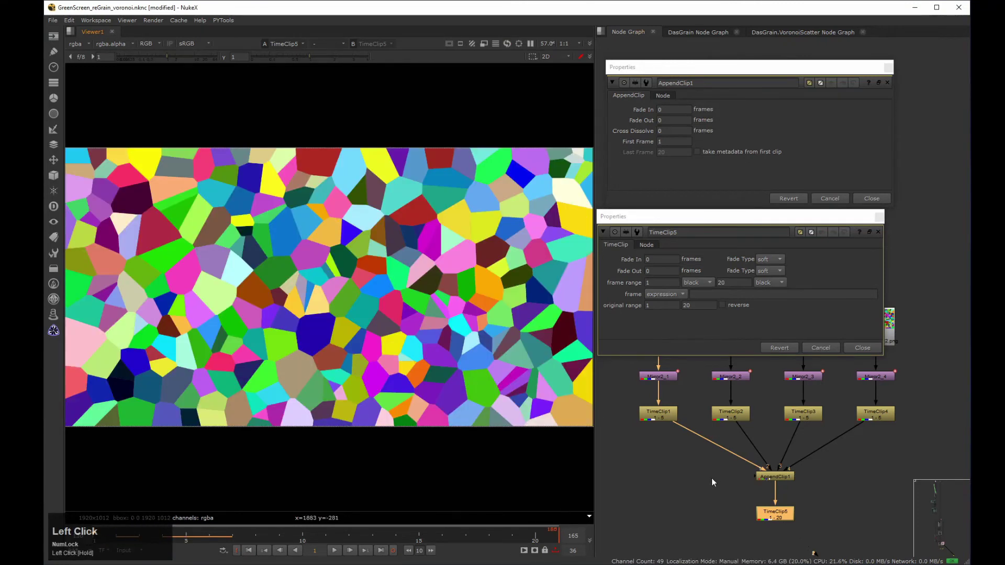
key(l)
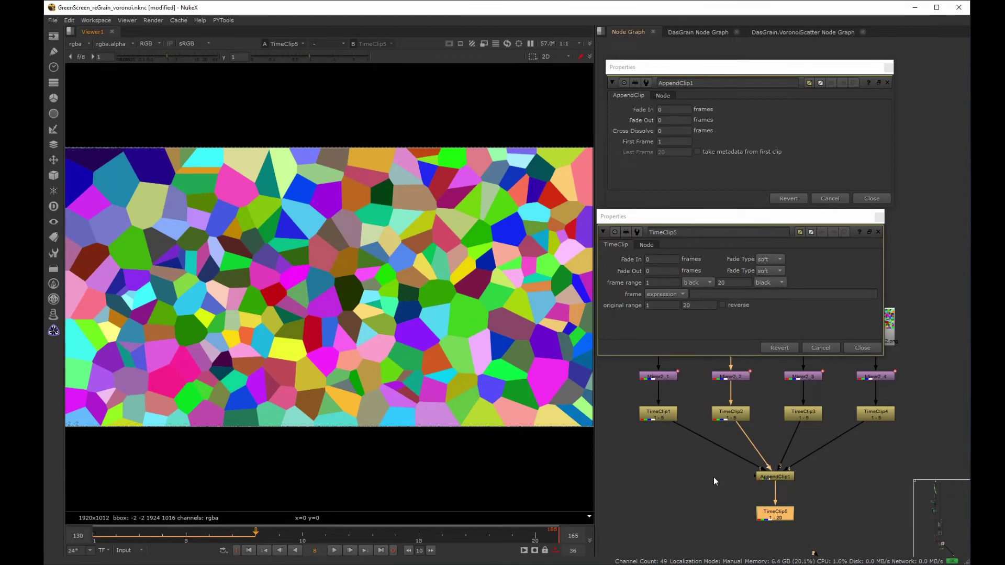
key(Right)
key(Right)
key(Right)
key(Right)
key(Right)
key(Right)
key(Right)
key(Right)
key(Right)
key(Right)
key(Right)
key(Right)
key(Right)
key(Left)
key(Left)
key(Left)
key(Left)
key(Left)
key(Left)
key(Left)
key(Left)
key(Left)
key(Left)
key(Left)
key(Left)
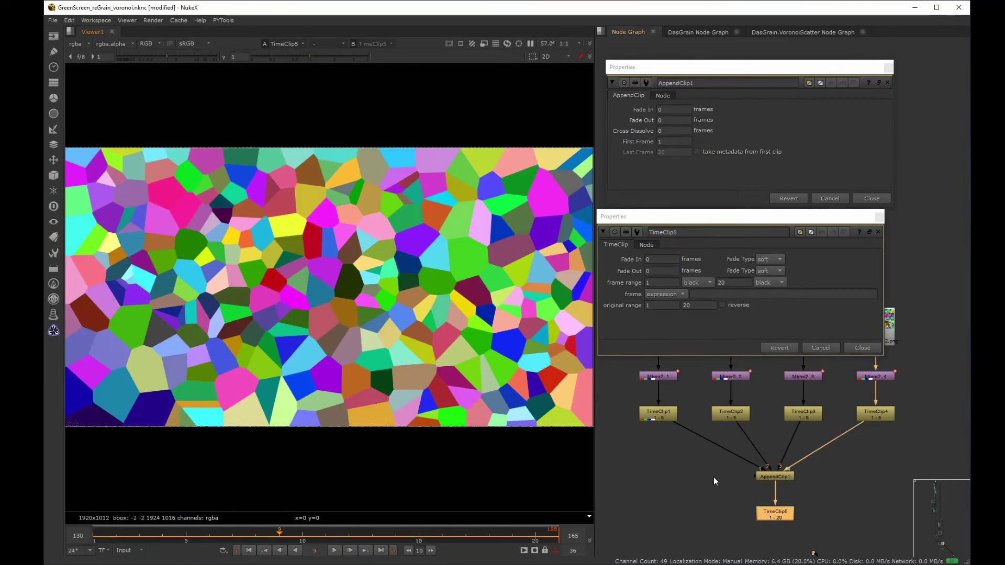
Set TimeClip5 to loop before and after its frame range, and play the result back to check the looping.
click(703, 285)
click(711, 268)
click(771, 282)
click(767, 268)
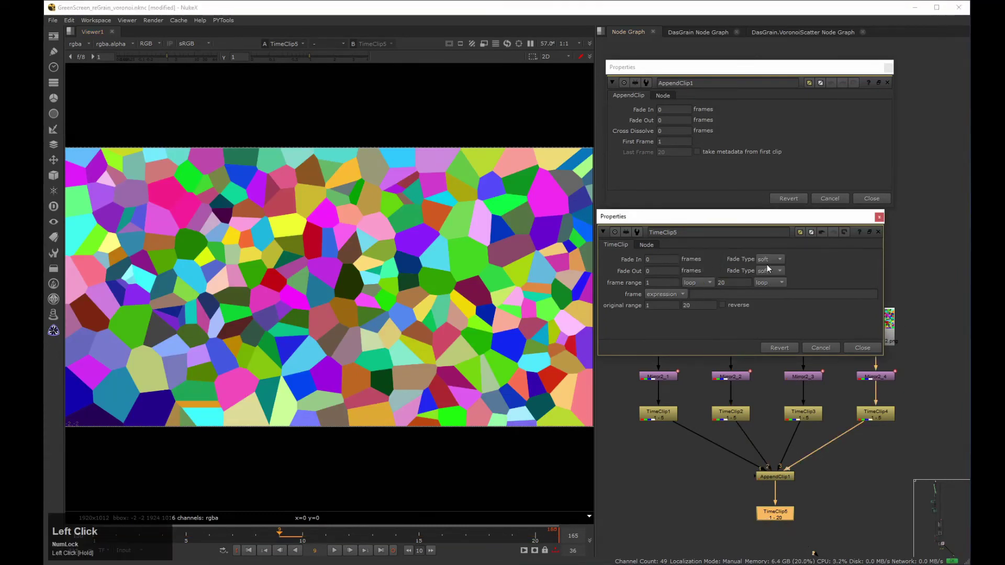
click(861, 347)
click(888, 67)
middle_drag(824, 280, 822, 199)
click(715, 464)
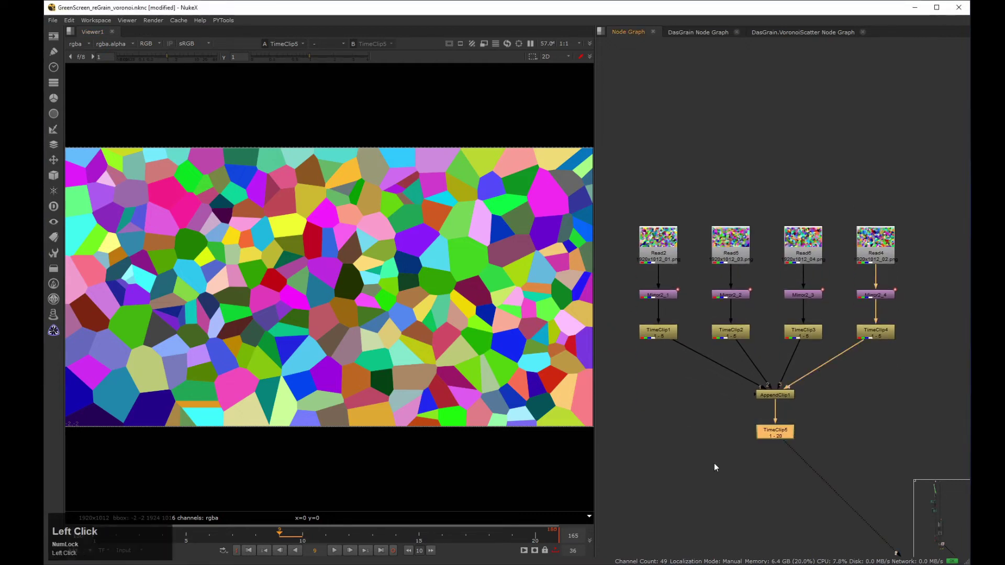
click(335, 550)
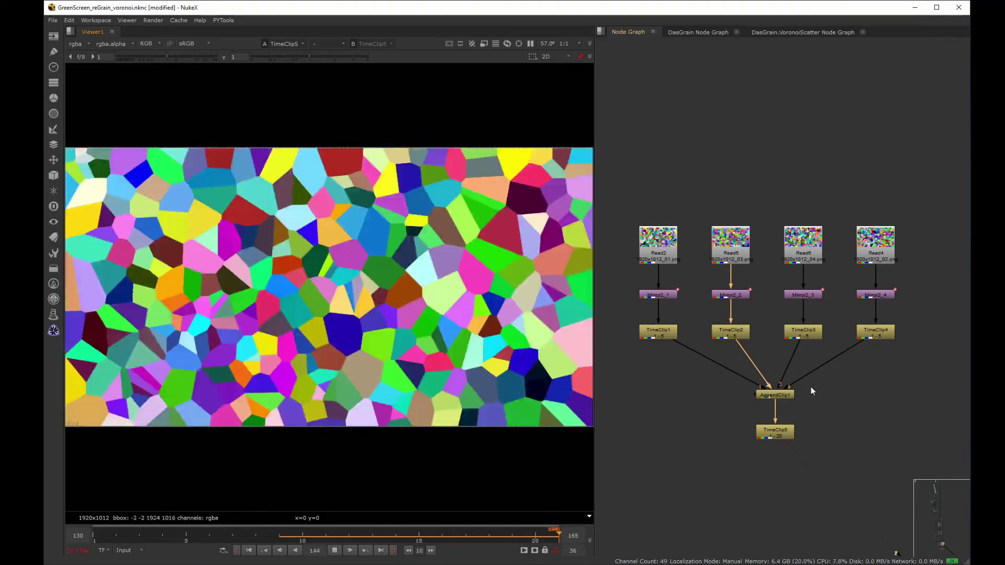
click(331, 549)
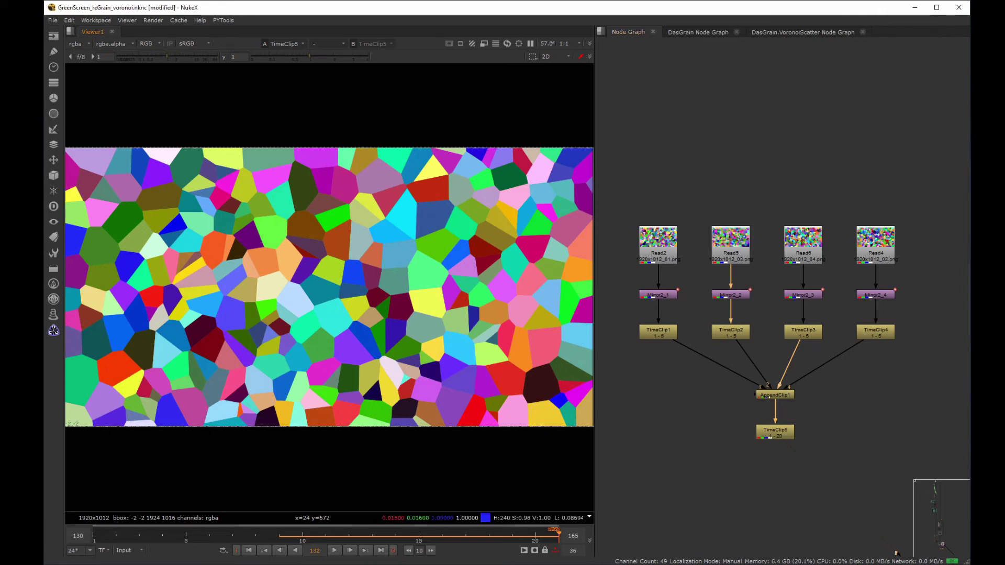
Group the mirror, TimeClip and AppendClip nodes below the four Reads, accepting Mirror2_4 as the group's output.
drag(608, 277, 934, 482)
key(ctrl+g)
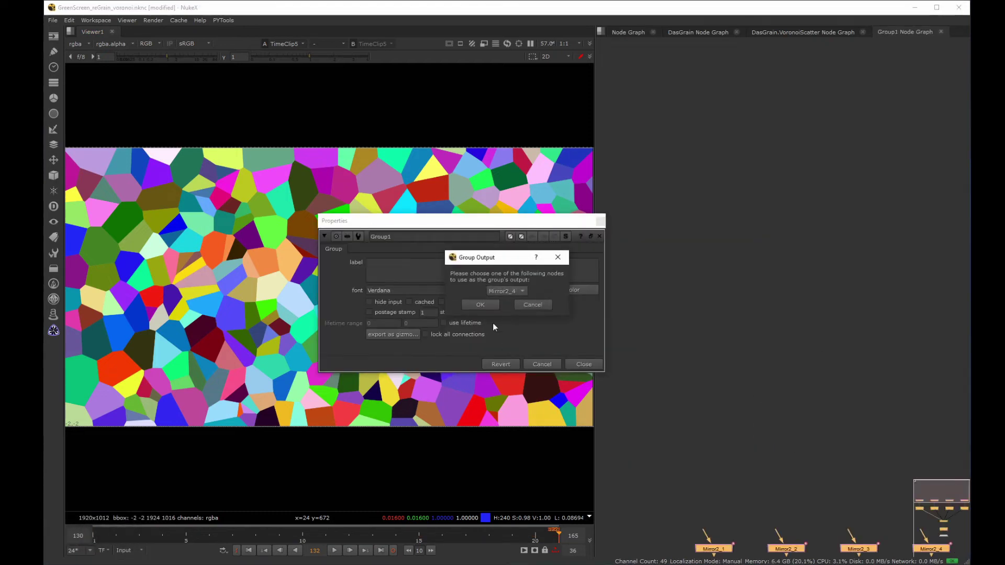
click(490, 304)
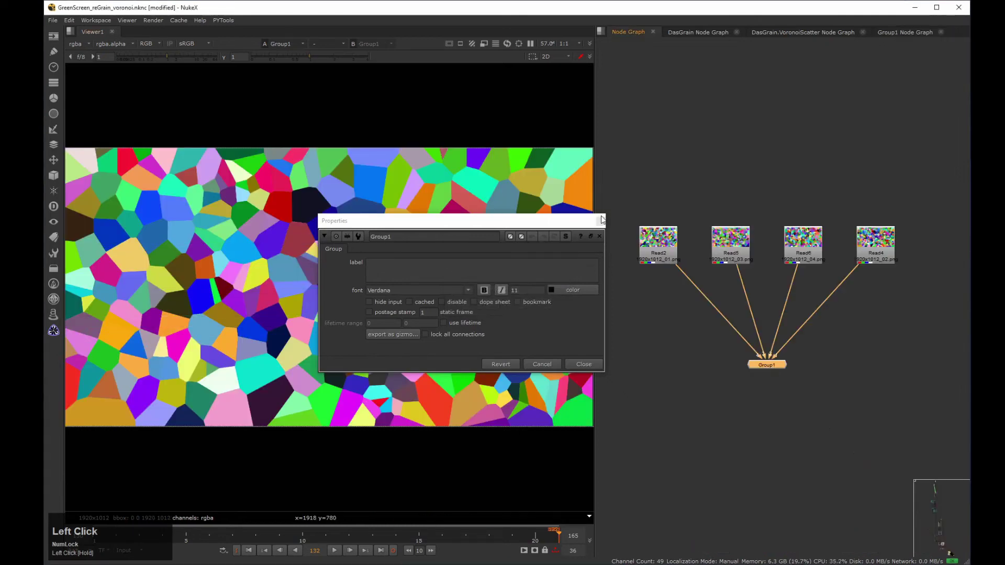
click(601, 220)
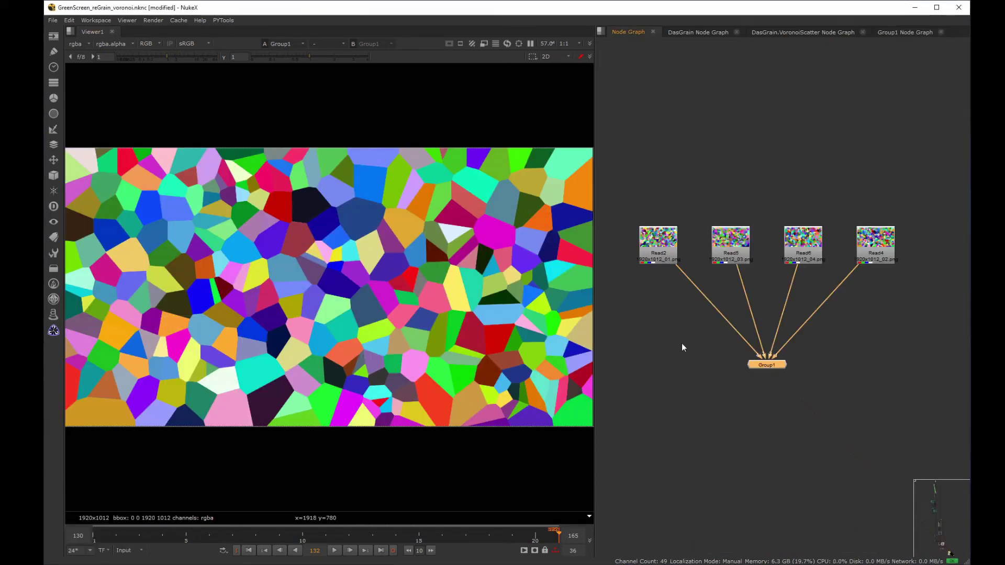
Open Group1's internal node graph and reconnect Output1 to TimeClip5.
double_click(766, 365)
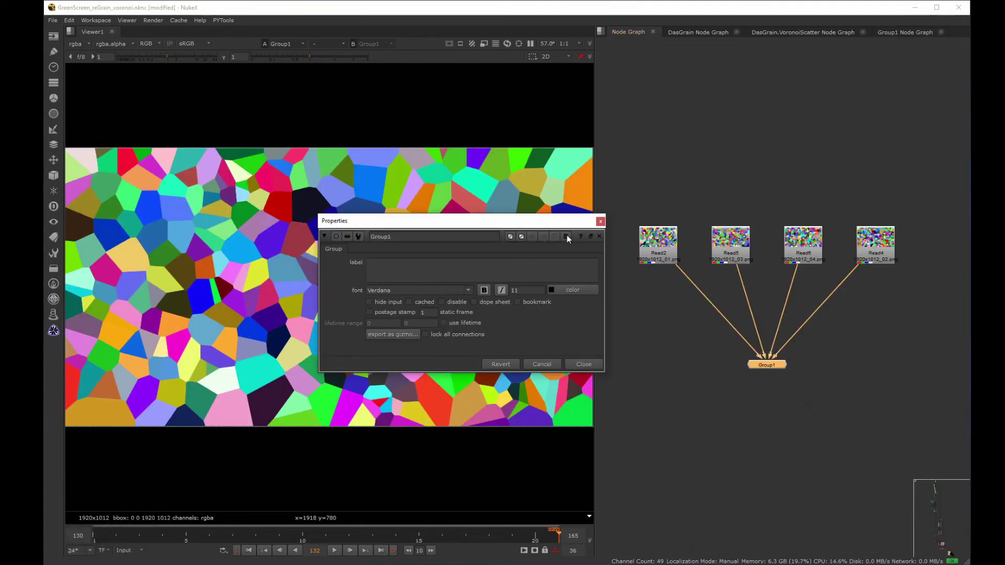
click(566, 236)
drag(892, 283, 803, 419)
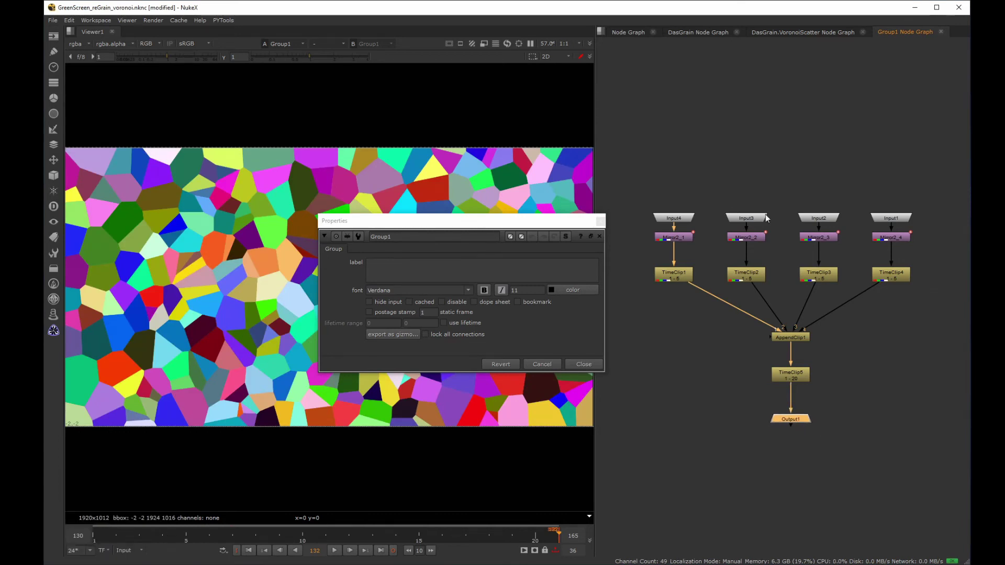
Check Group1's input labels in the main node graph, and move the four Input nodes higher inside the group.
click(628, 32)
scroll(746, 352, up, 3)
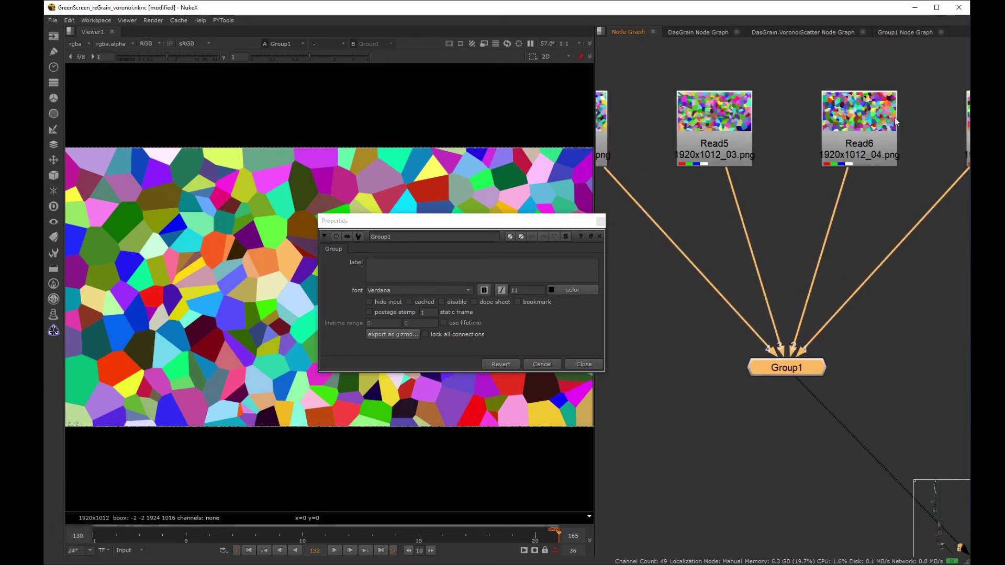
click(904, 32)
drag(612, 186, 880, 196)
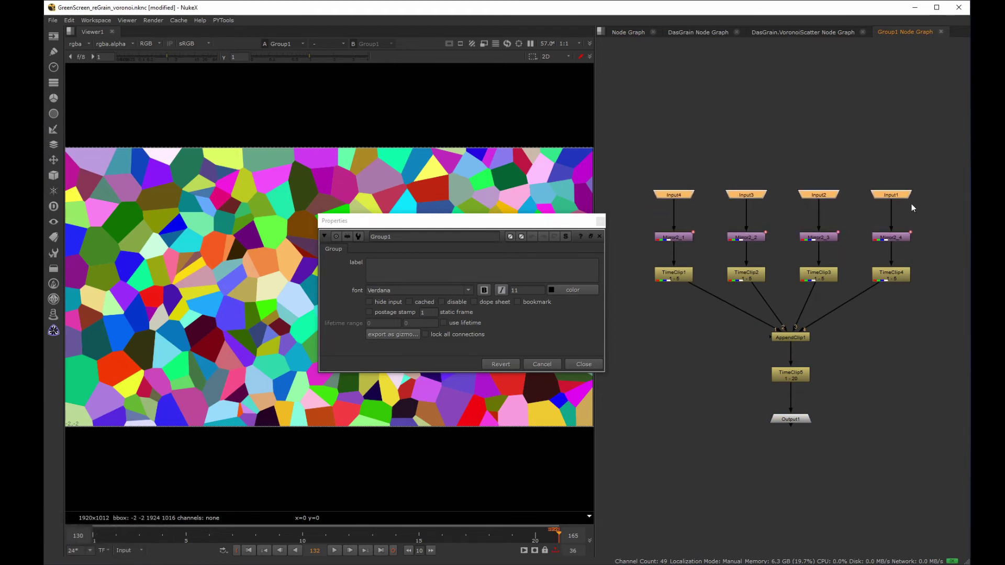
Rename Input1 inside the group as Input and check Group1's input labels in the main node graph.
drag(925, 174, 851, 206)
key(n)
key(Right)
key(BackSpace)
key(Return)
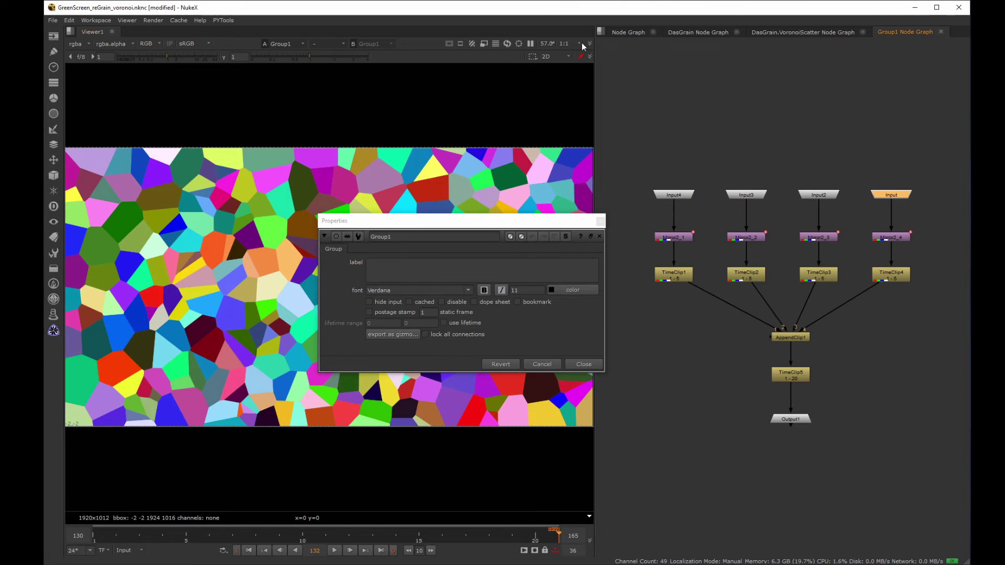
click(625, 33)
scroll(848, 305, down, 2)
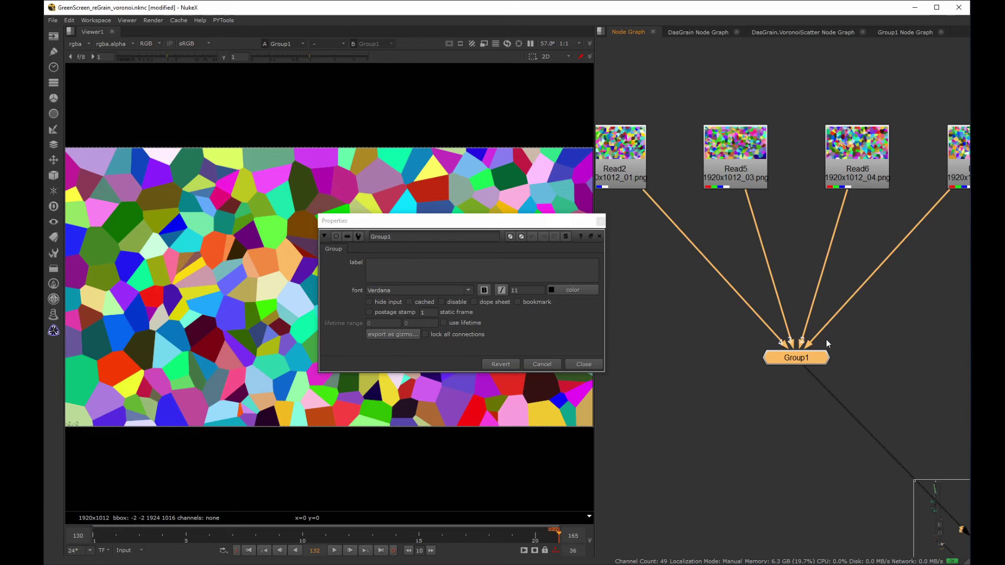
Rename the input above Mirror2_4 as InputInput and look at its label on Group1 in the main node graph.
click(894, 36)
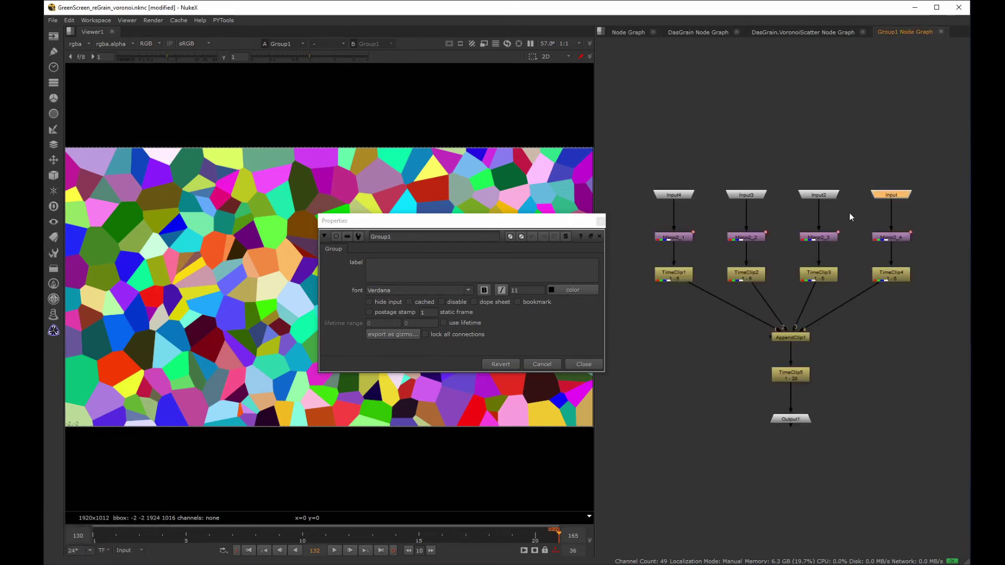
key(n)
text(Input)
text(Input)
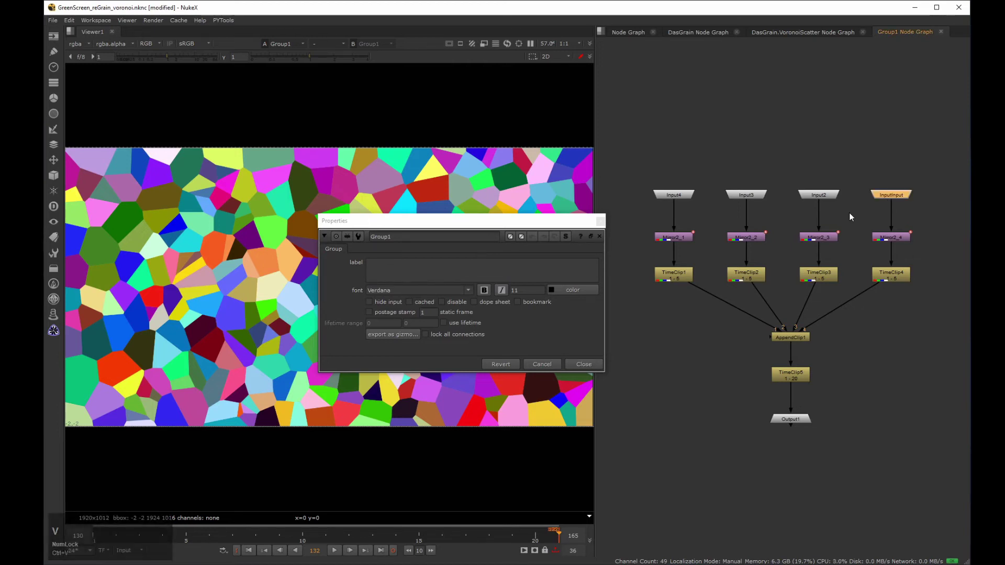
click(630, 32)
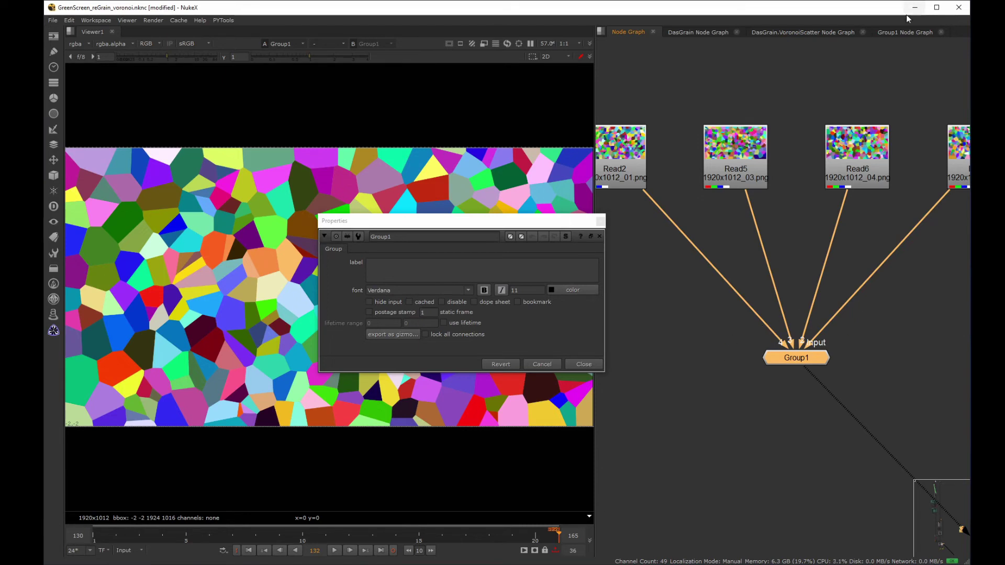
Rename Input4 inside the group as vp1 and copy the vp prefix for reuse.
click(903, 32)
drag(638, 167, 723, 212)
text(n)
text(vp)
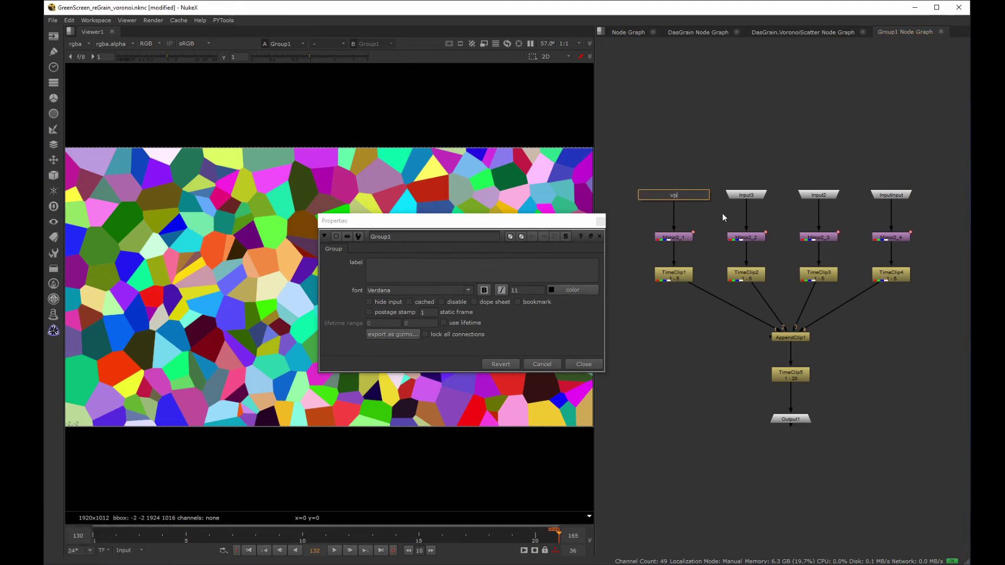
text(1)
key(shift+Left)
key(shift+Left)
key(ctrl+c)
Rename Input3 as vp2 and Input2 as vp3.
click(753, 192)
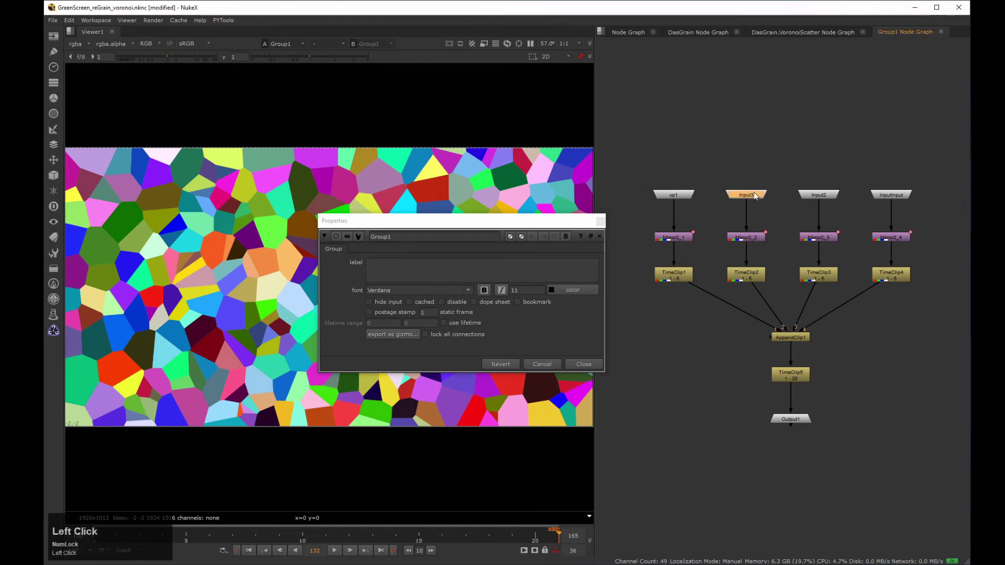
key(ctrl+v)
text(2)
click(818, 194)
key(ctrl+v)
text(3)
key(Return)
Rename the InputInput node above Mirror2_4 as vp4 and close Group1's properties.
click(891, 194)
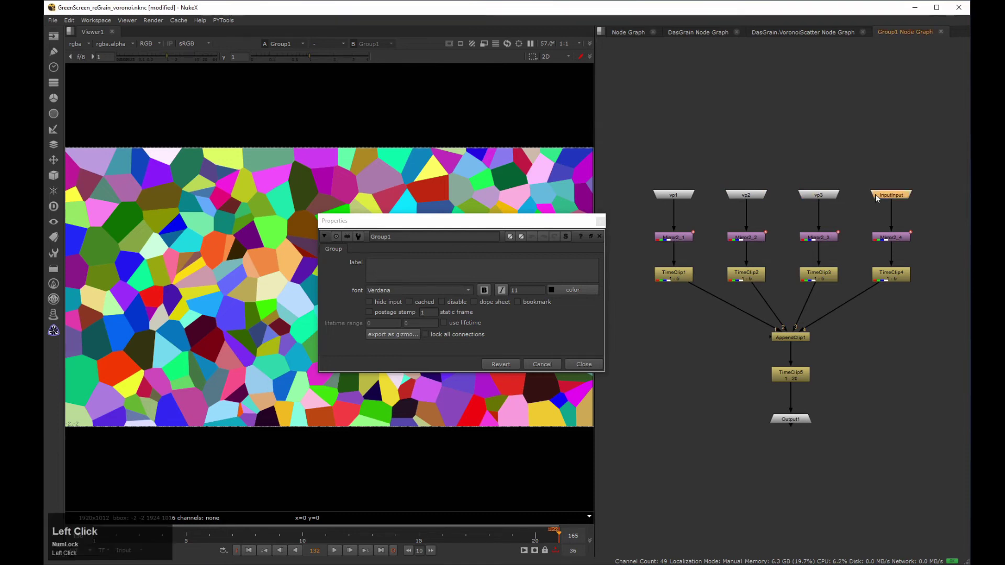
key(n)
key(ctrl+v)
text(4)
key(Return)
click(599, 225)
click(600, 222)
Rename Group1 in the main node graph as Voronoi_Loop.
click(625, 31)
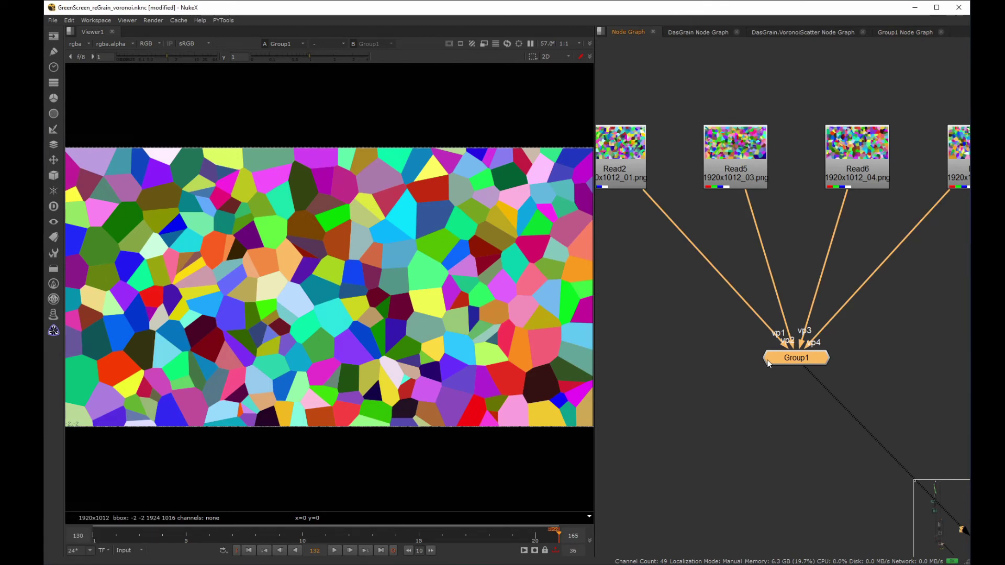
key(n)
text(Voro)
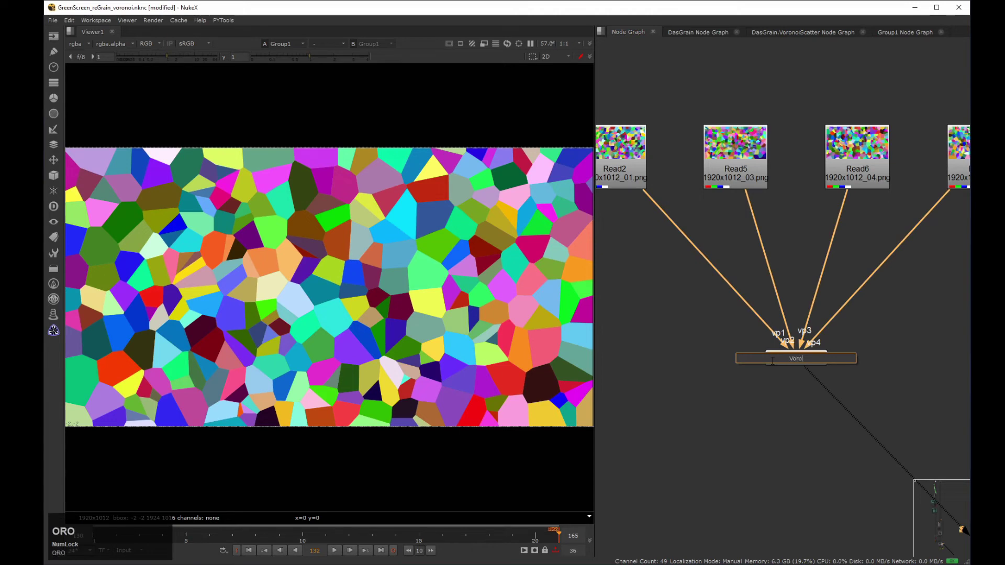
text(noi_Loop)
key(Return)
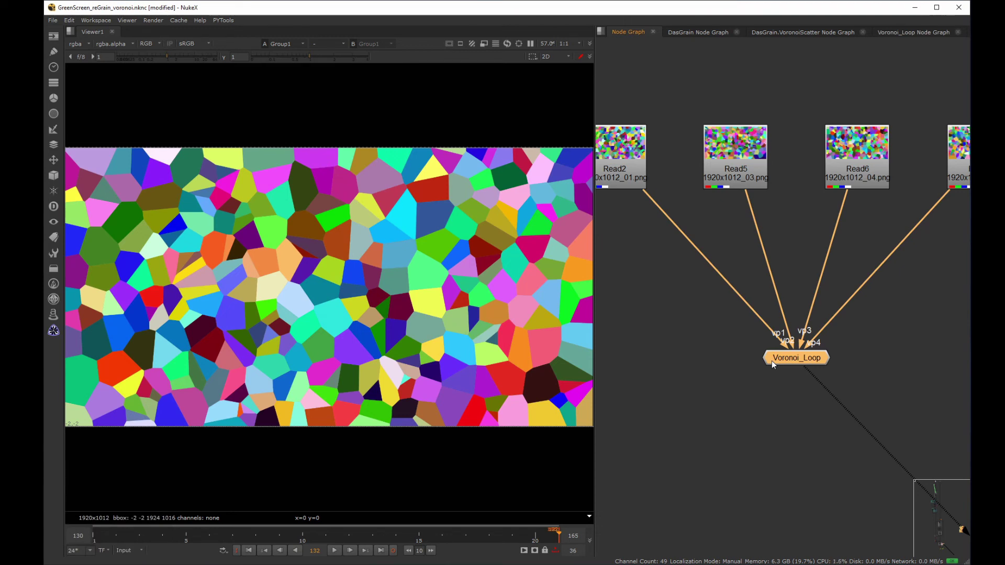
Copy the Voronoi_Loop node's name and save the group as a toolset with the menu item Group1/Voronoi_Loop.
double_click(771, 360)
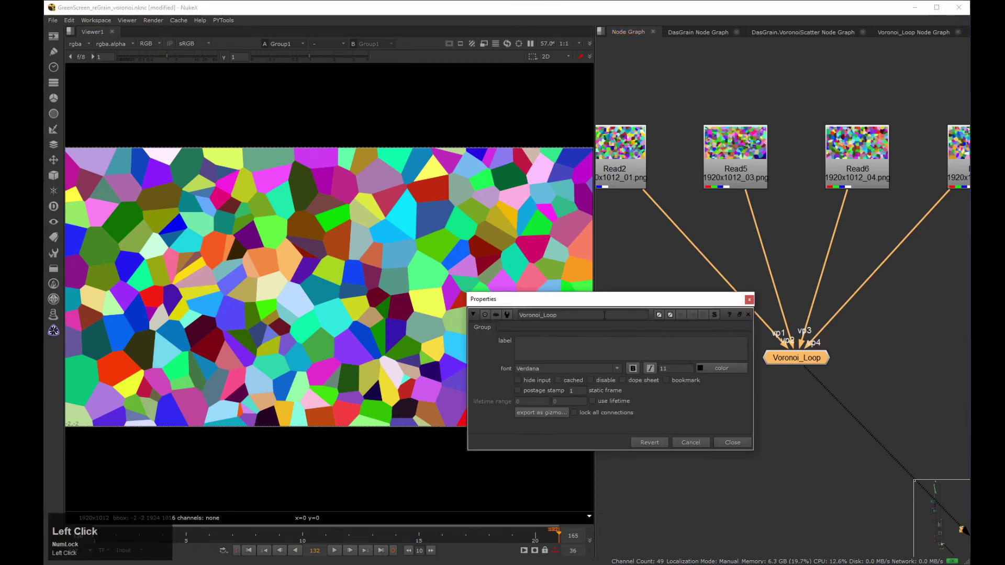
double_click(604, 315)
key(ctrl+c)
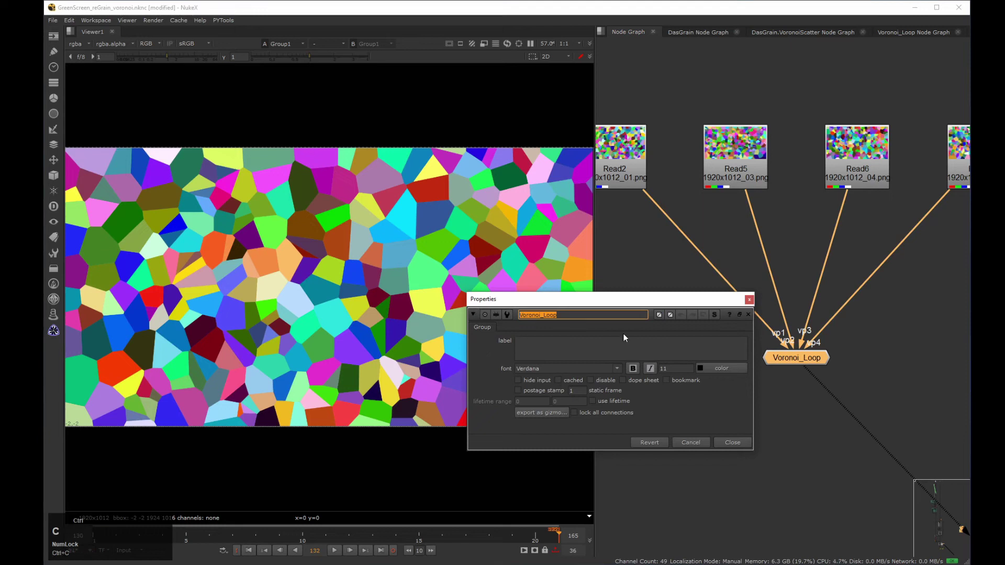
click(732, 441)
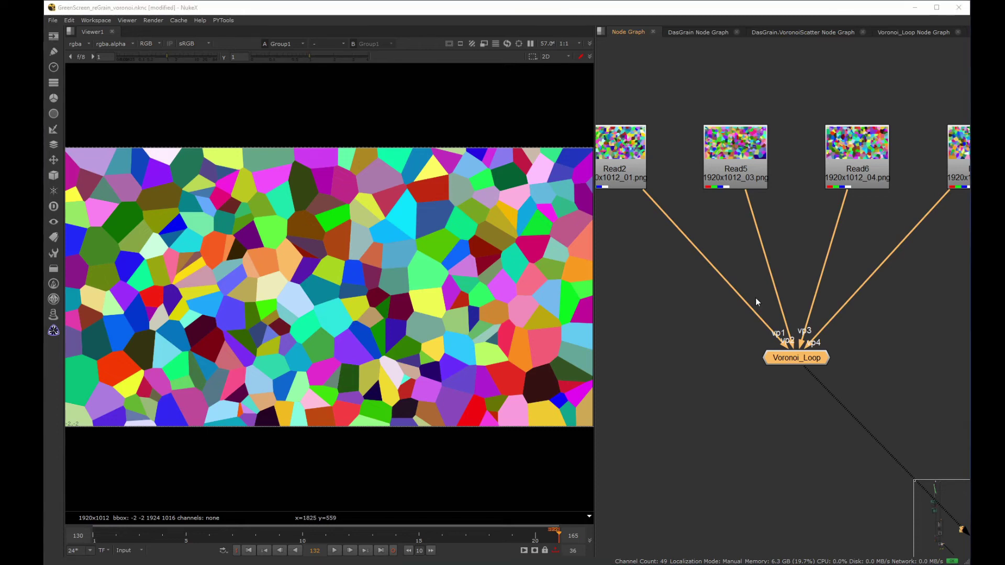
click(54, 251)
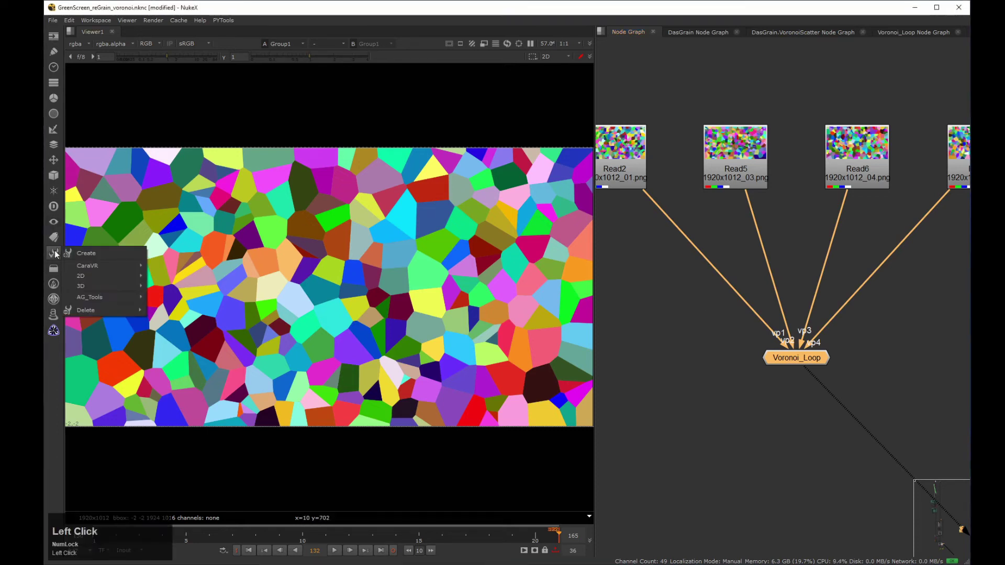
click(98, 253)
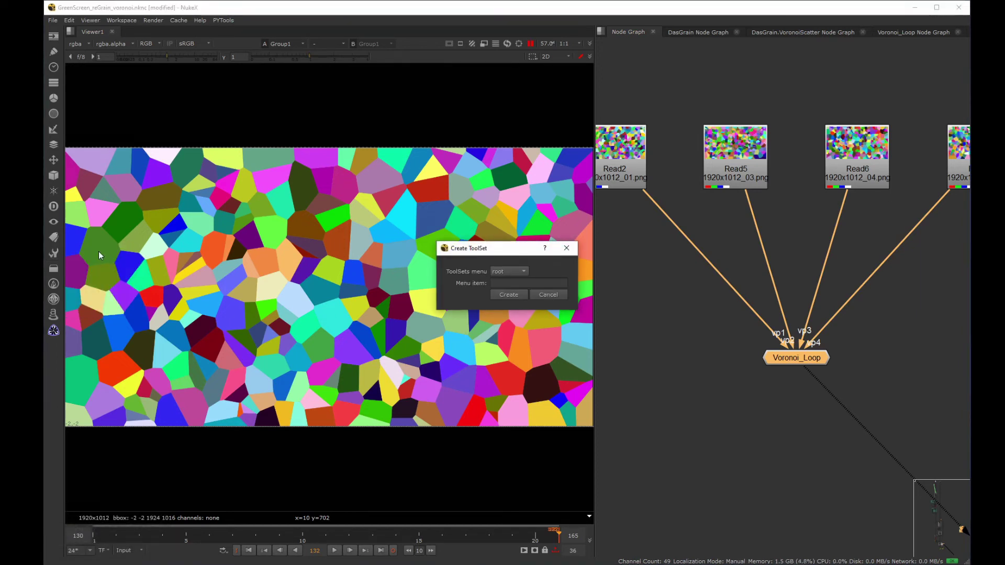
click(513, 279)
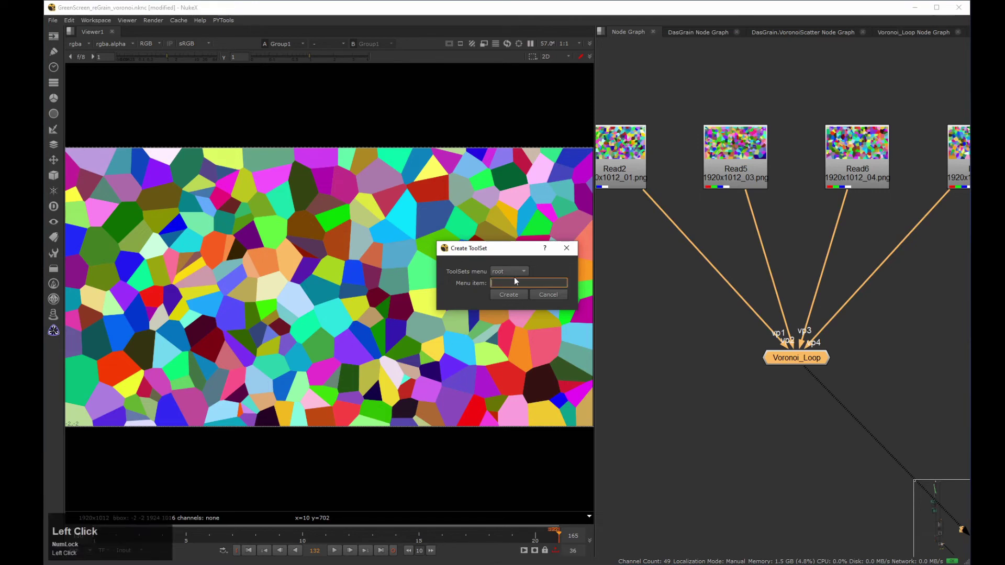
text(Group1)
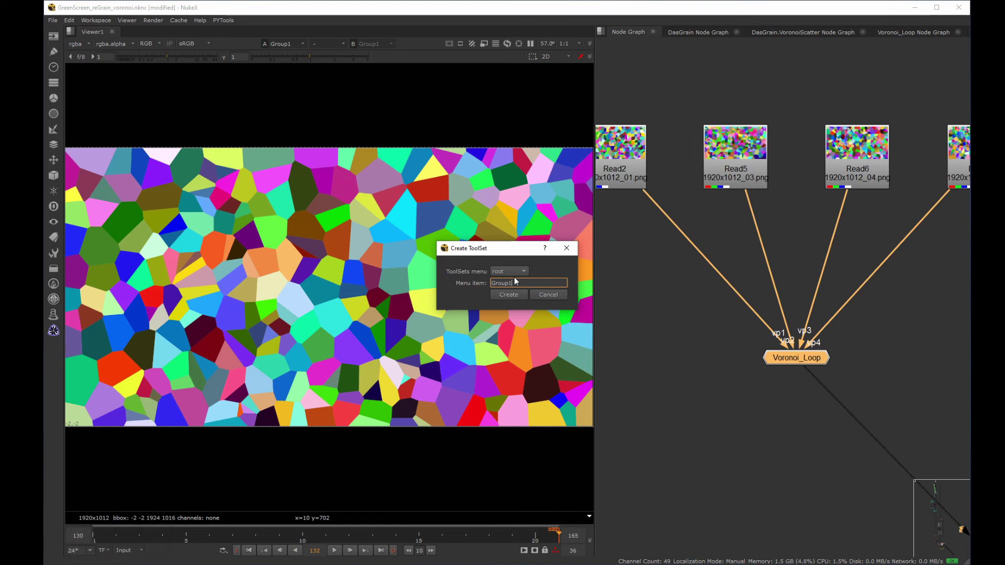
text(/)
key(ctrl+v)
click(508, 294)
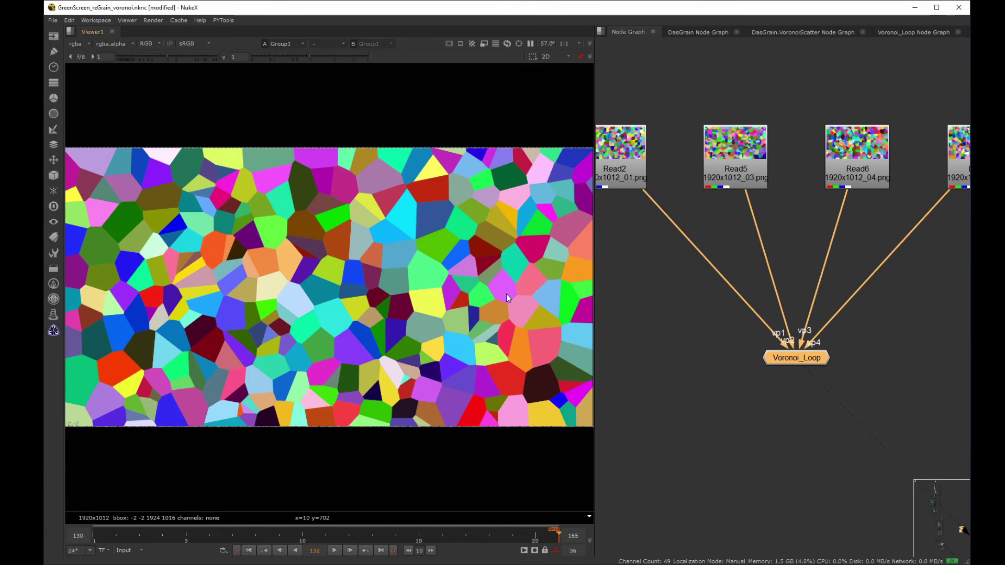
Insert a copy of Voronoi_Loop from the saved Group1 toolset and delete the copy.
click(56, 252)
mouse_move(96, 307)
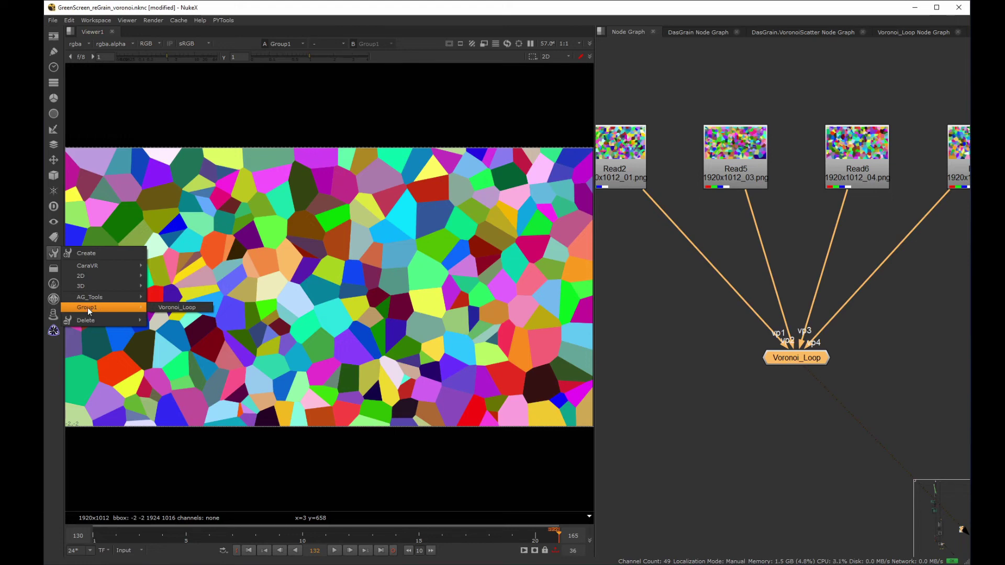
click(180, 312)
drag(877, 396, 725, 458)
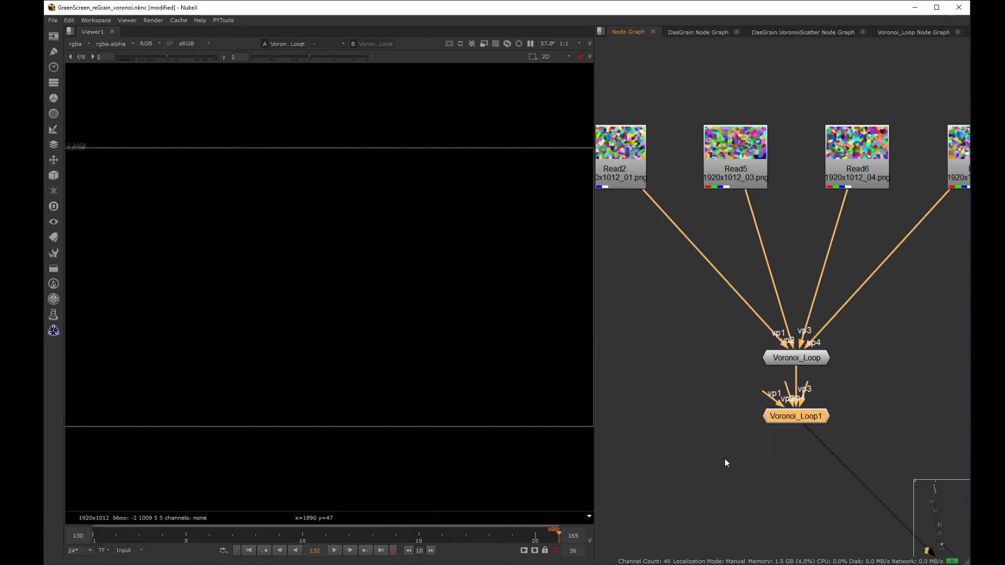
key(Delete)
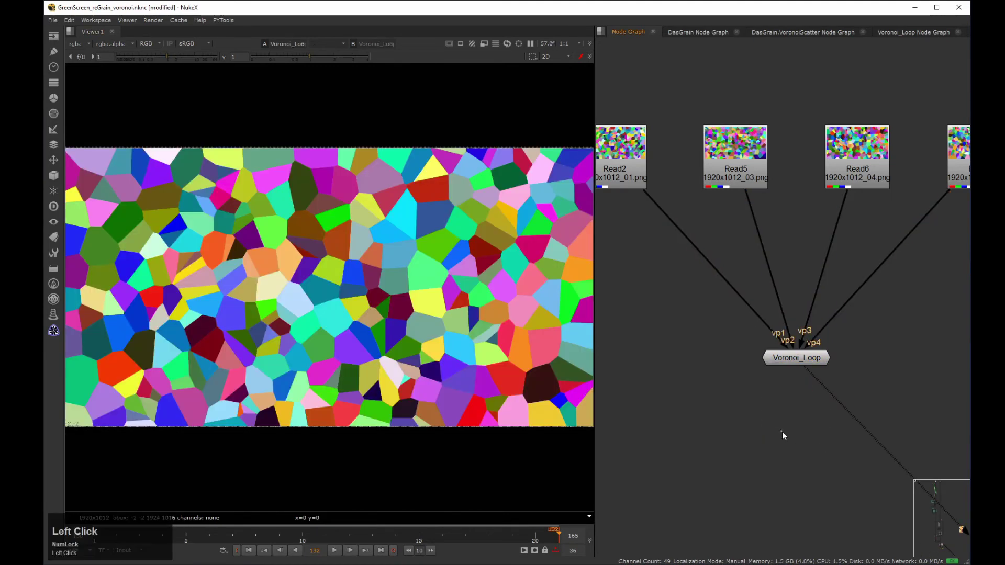
Add a Voronoi_Loop toolset through the node search and delete both Voronoi_Loop nodes from the graph.
key(Tab)
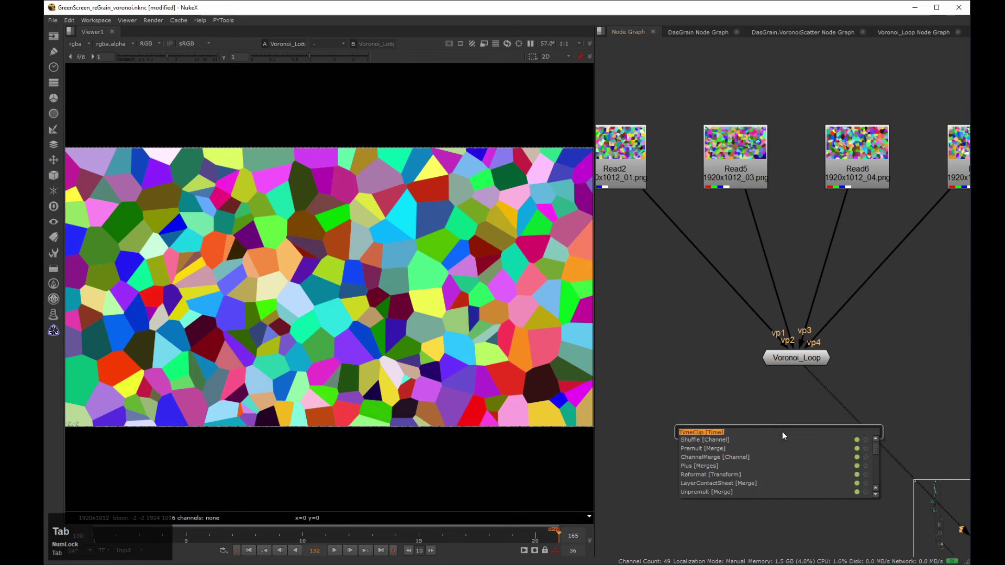
text(voronoi)
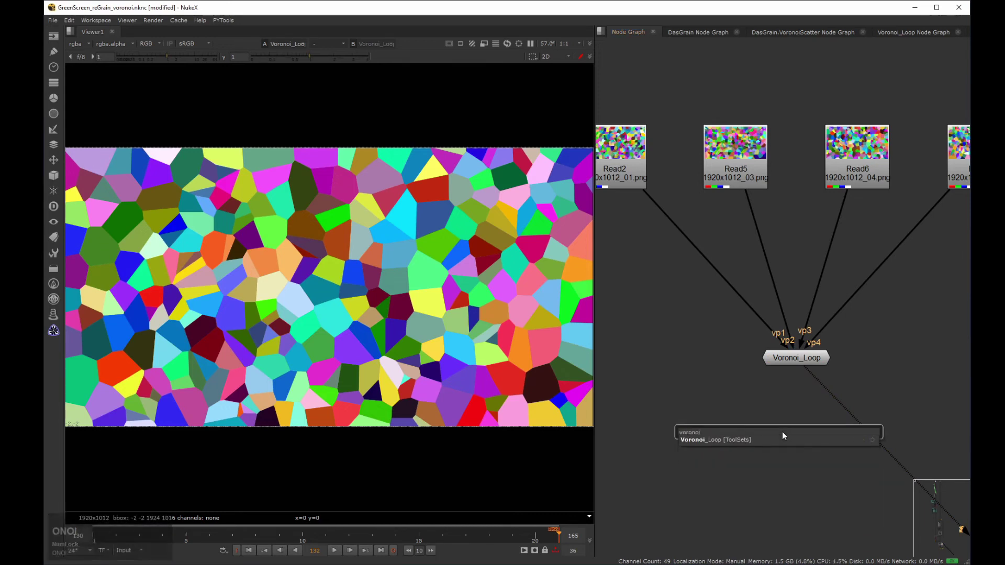
key(Return)
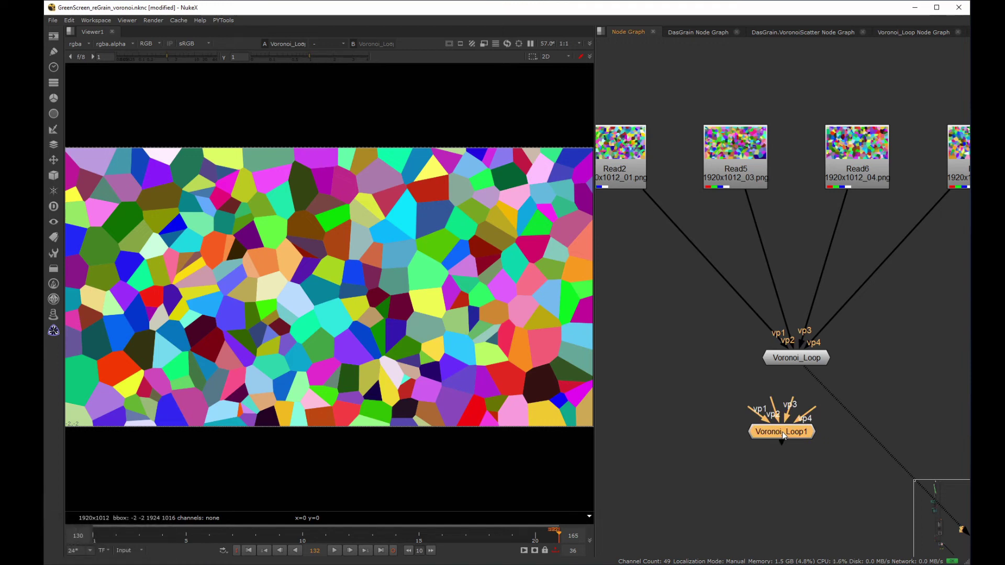
scroll(743, 323, down, 1)
drag(712, 449, 848, 317)
key(Delete)
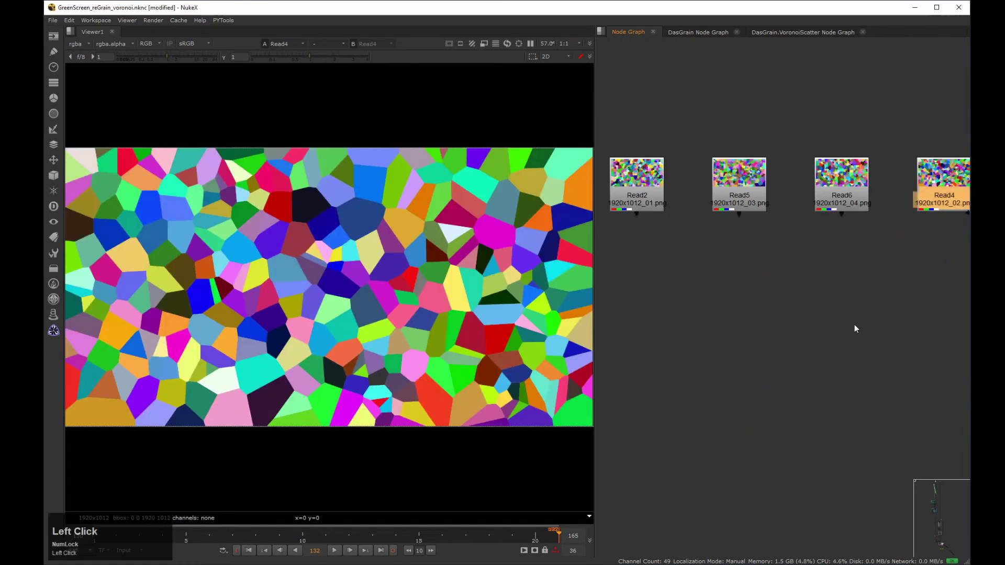
Add the Voronoi_Loop toolset to the four Voronoi Read nodes and connect Read2 to its vp1 input.
scroll(854, 328, down, 2)
drag(617, 200, 955, 328)
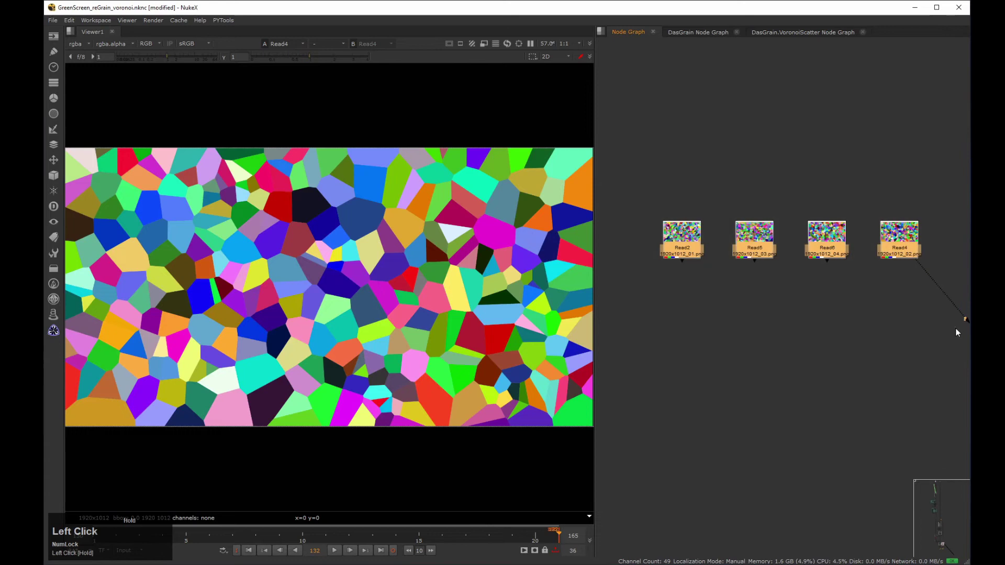
key(Tab)
text(voron)
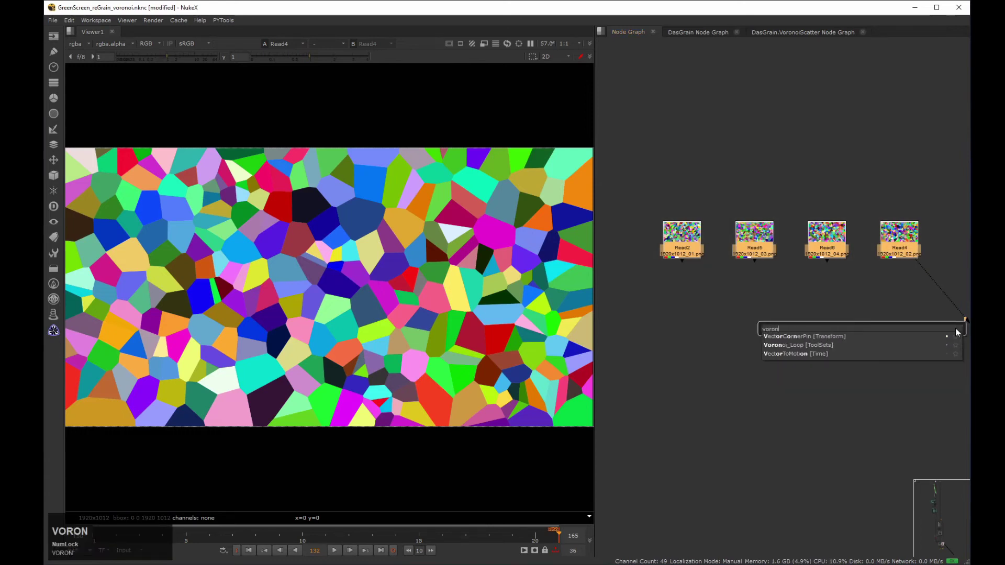
key(Down)
key(Return)
drag(902, 287, 822, 248)
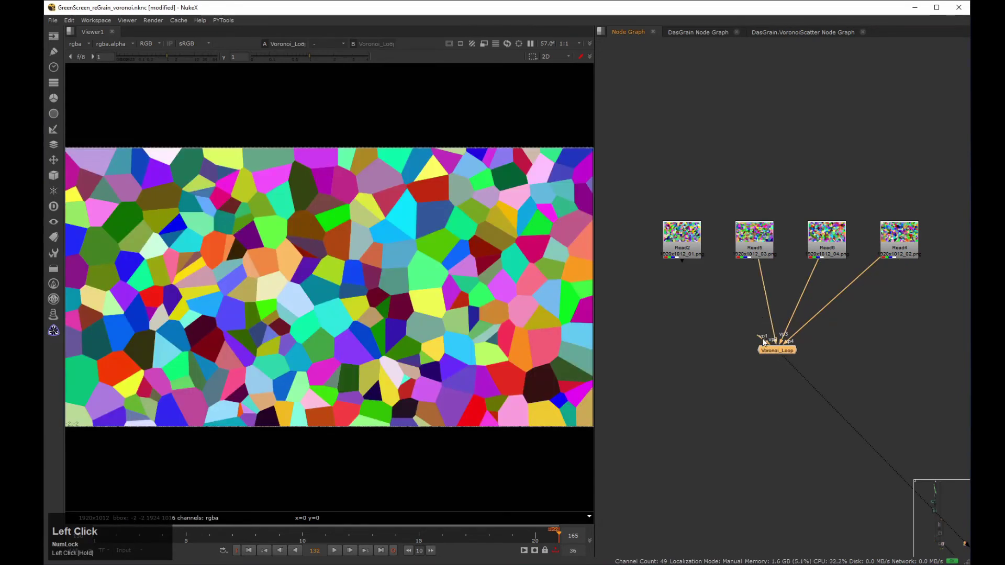
drag(680, 248, 680, 248)
Play back the Voronoi_Loop output to check the changing cell pattern and stop the playback.
click(710, 393)
key(2)
click(339, 552)
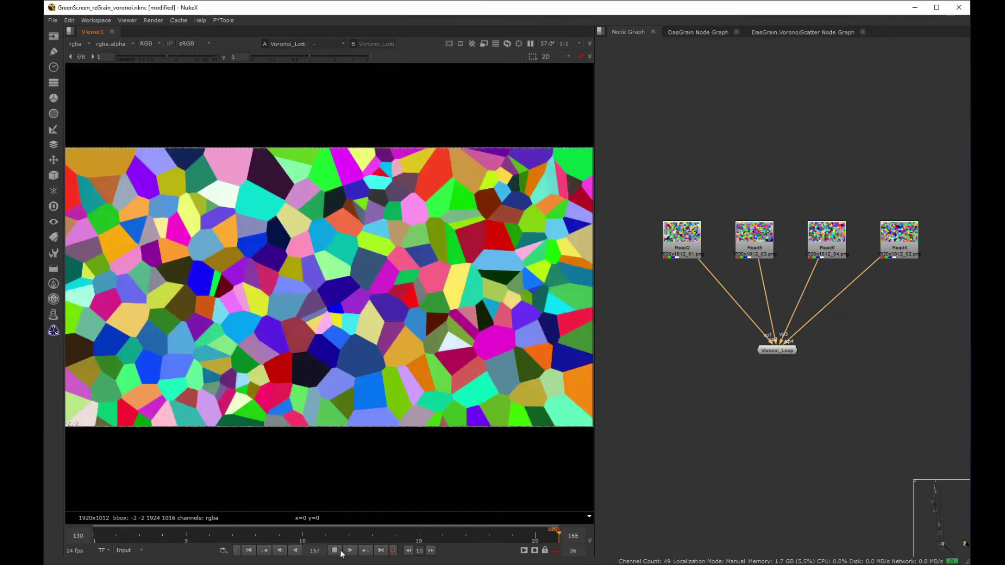
click(335, 551)
Move the four Voronoi Reads and Voronoi_Loop into the ReGrain backdrop next to the DasGrain node.
middle_click(757, 277)
drag(821, 285, 720, 284)
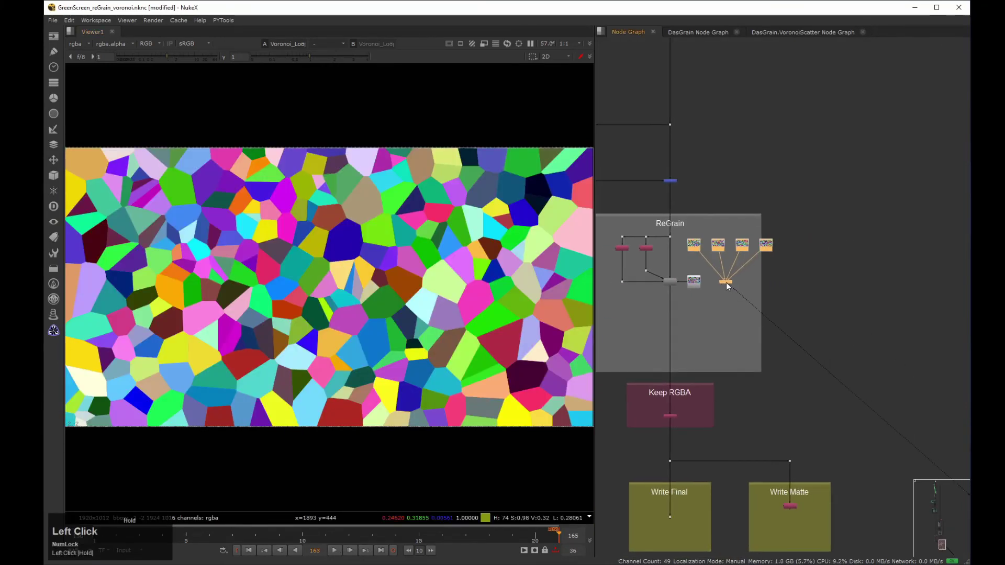
middle_click(719, 298)
Show the DasGrain output and limit the viewer to a region of interest around the lamp and the head beside it.
click(717, 283)
key(1)
click(740, 278)
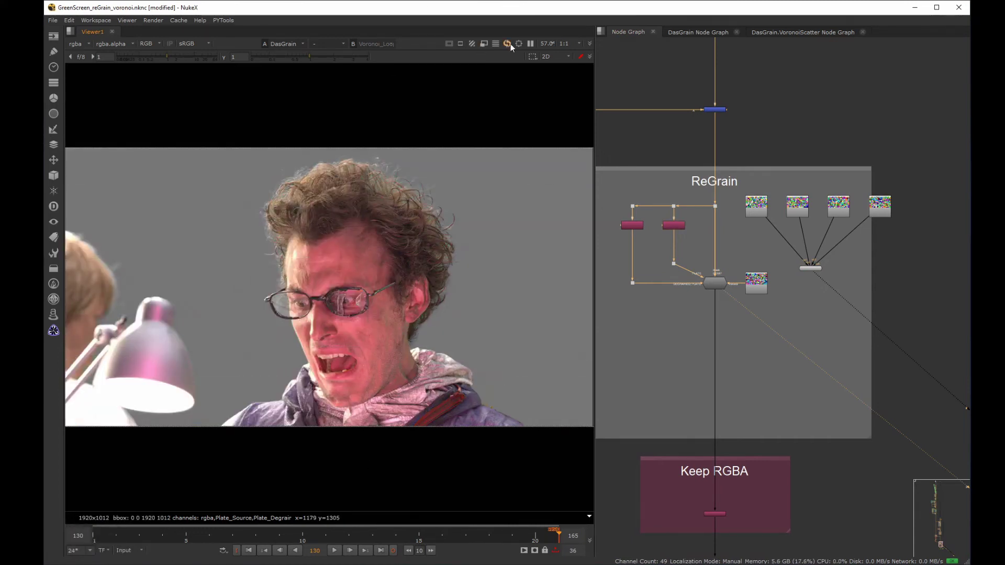
click(509, 43)
middle_click(439, 202)
scroll(456, 268, up, 4)
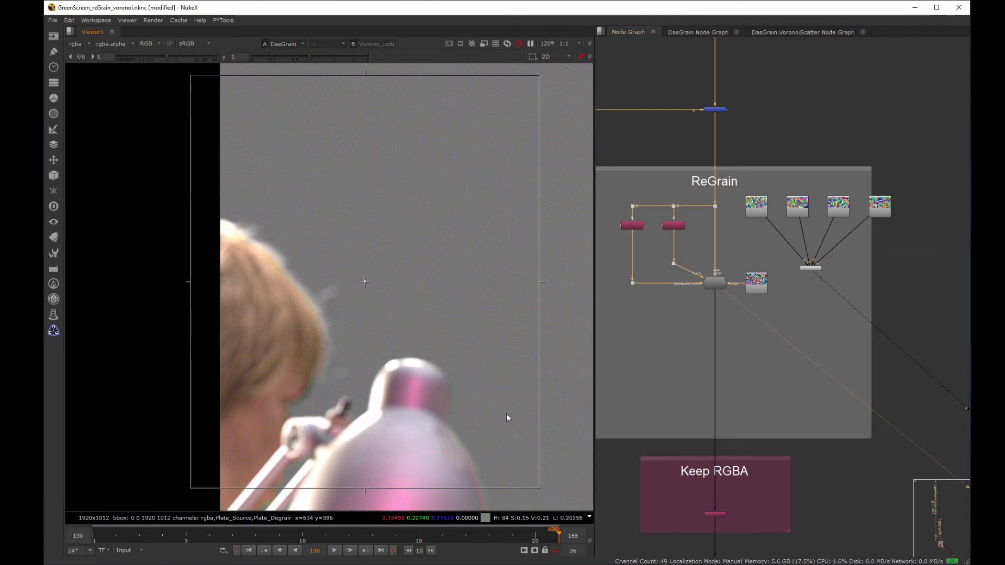
Set the viewer's frame range to Global and start playback of the DasGrain result.
click(130, 550)
click(134, 534)
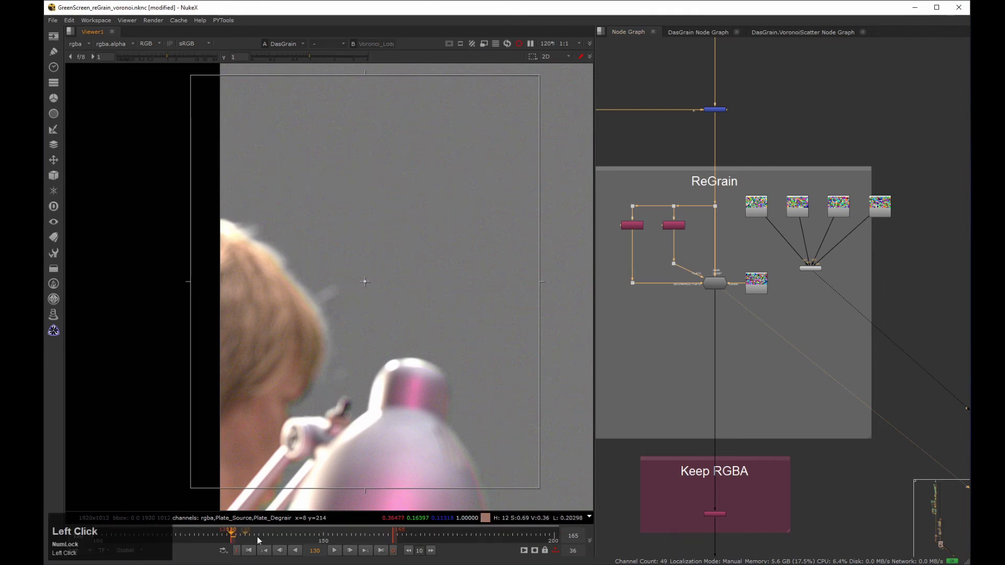
click(332, 550)
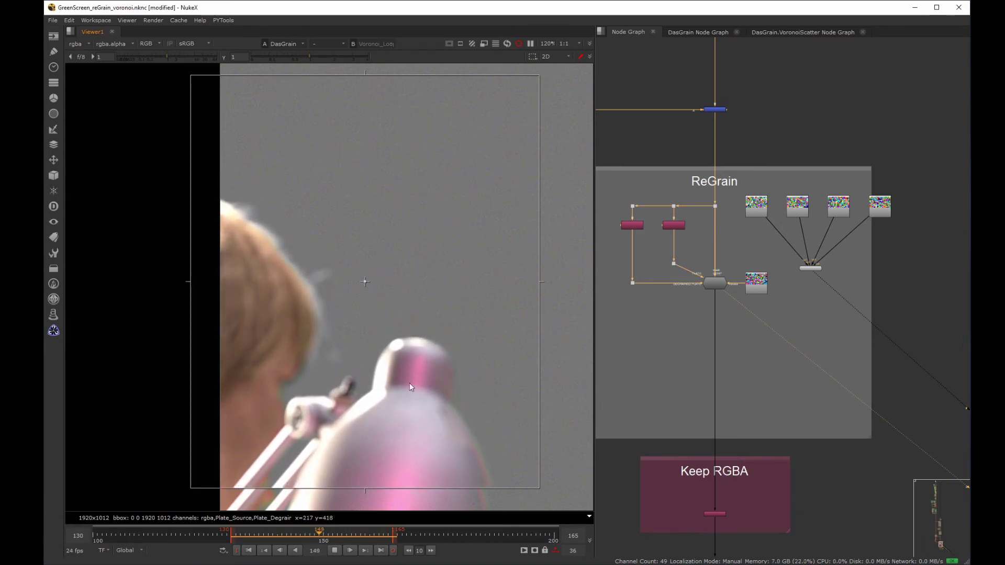
Rewire DasGrain's Voronoi input from the single Read to Voronoi_Loop and return playback to the first frame.
drag(744, 286, 805, 268)
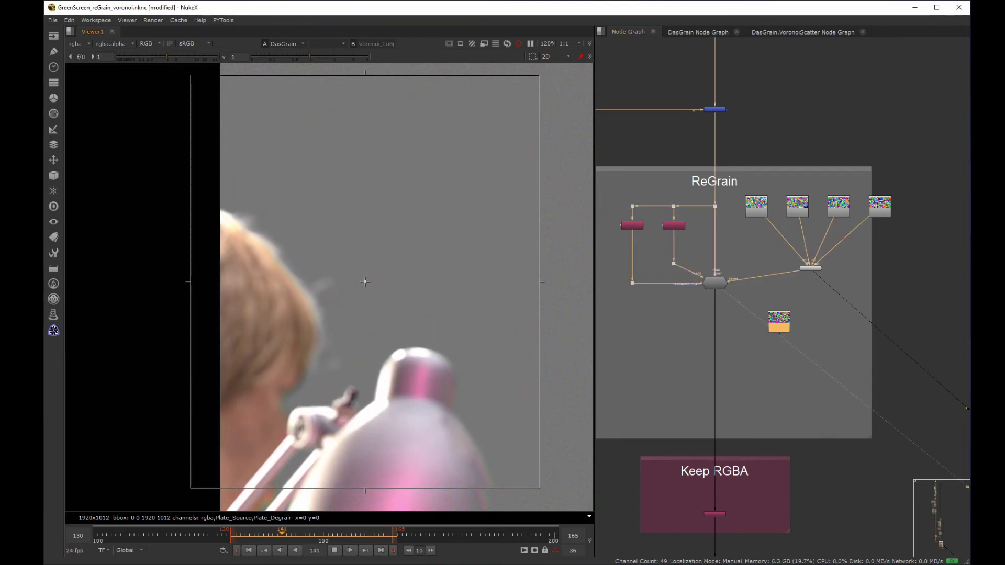
click(335, 550)
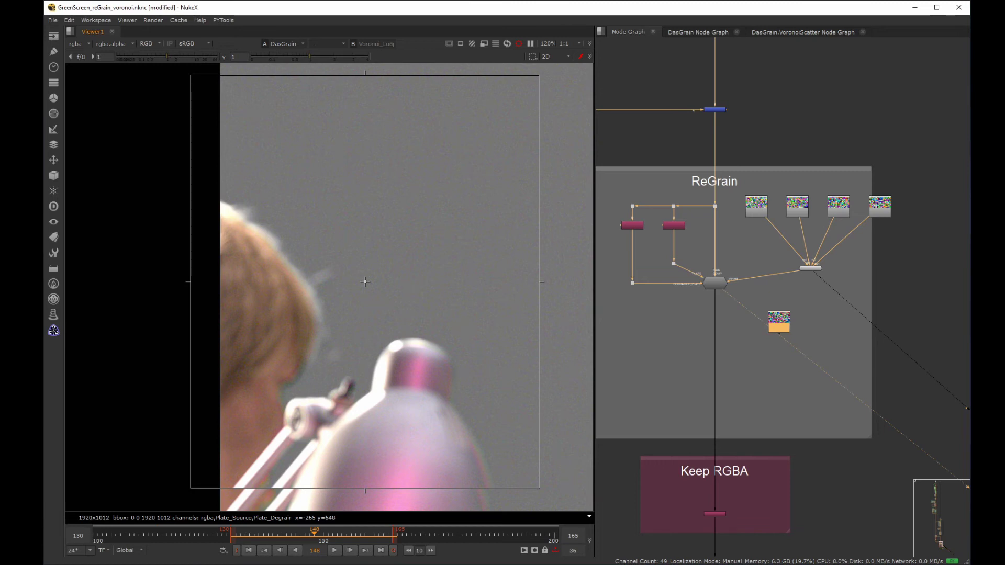
click(248, 553)
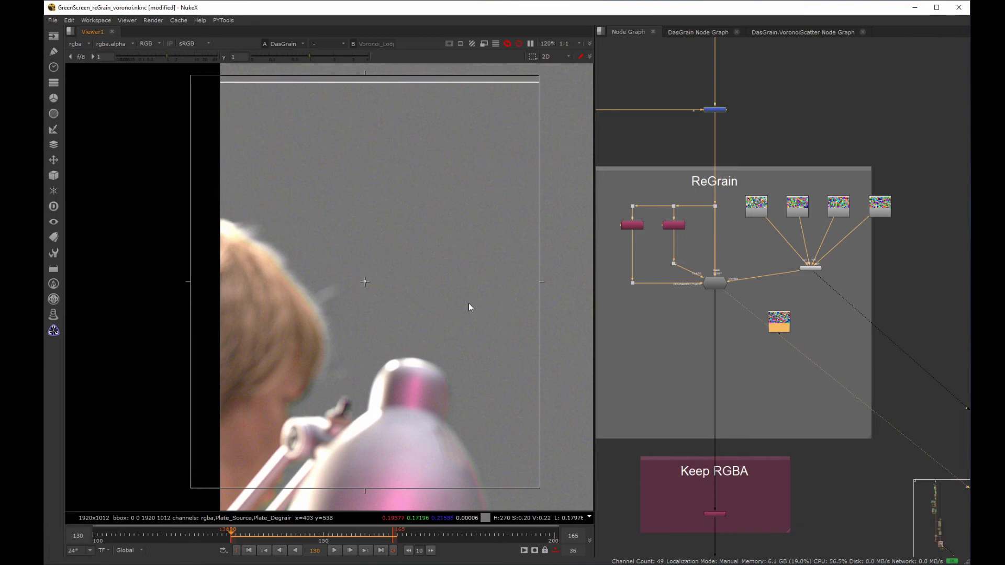
Move DasGrain's sample box to x 259, y 488, r 402, t 688 and check it against frame 165.
double_click(716, 286)
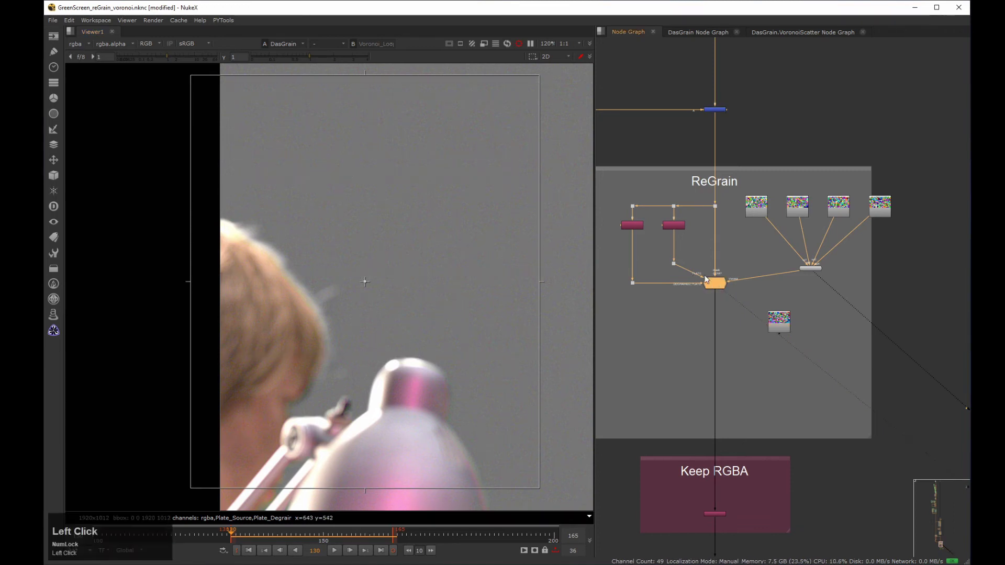
drag(710, 217, 753, 104)
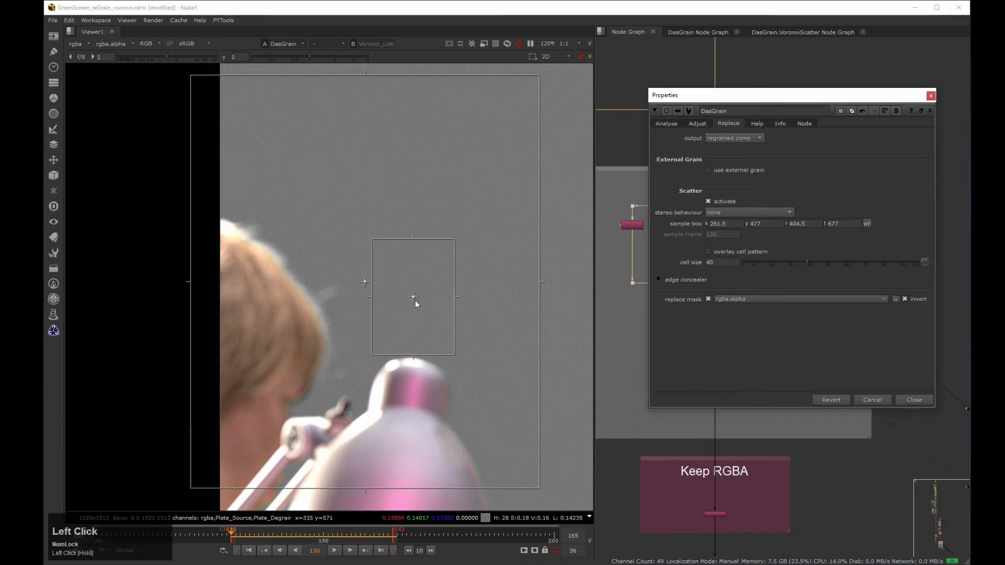
drag(414, 296, 413, 291)
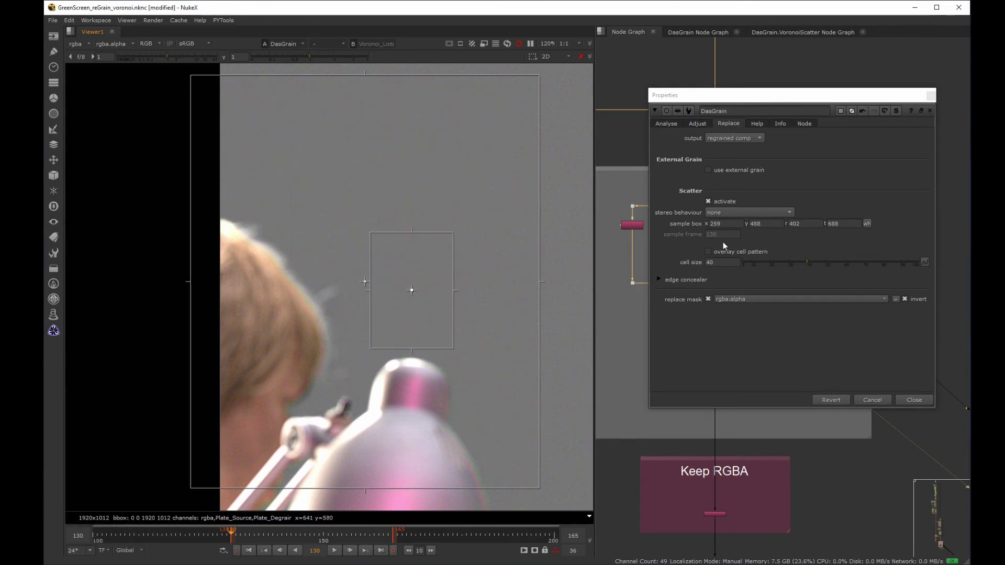
drag(380, 534, 395, 540)
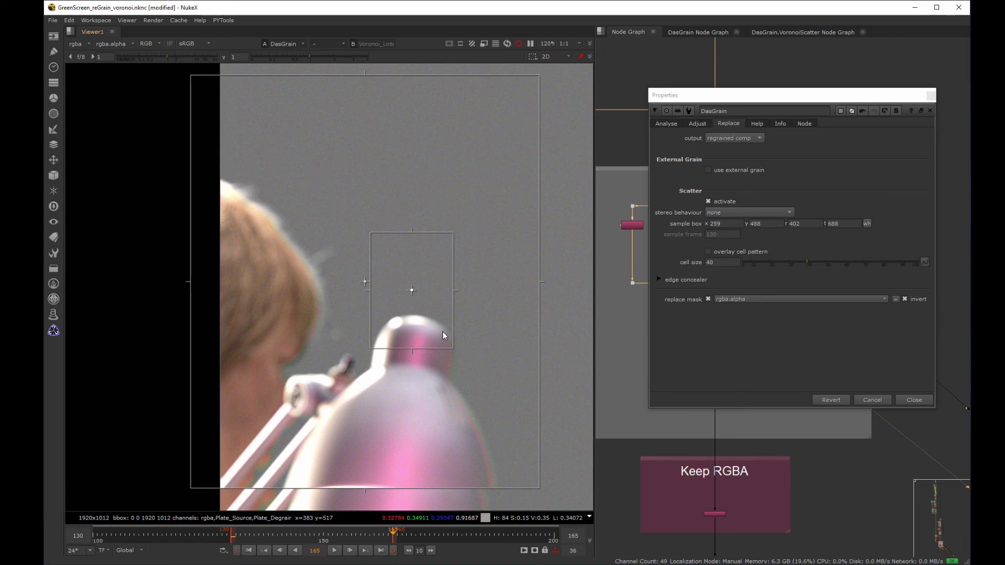
click(338, 549)
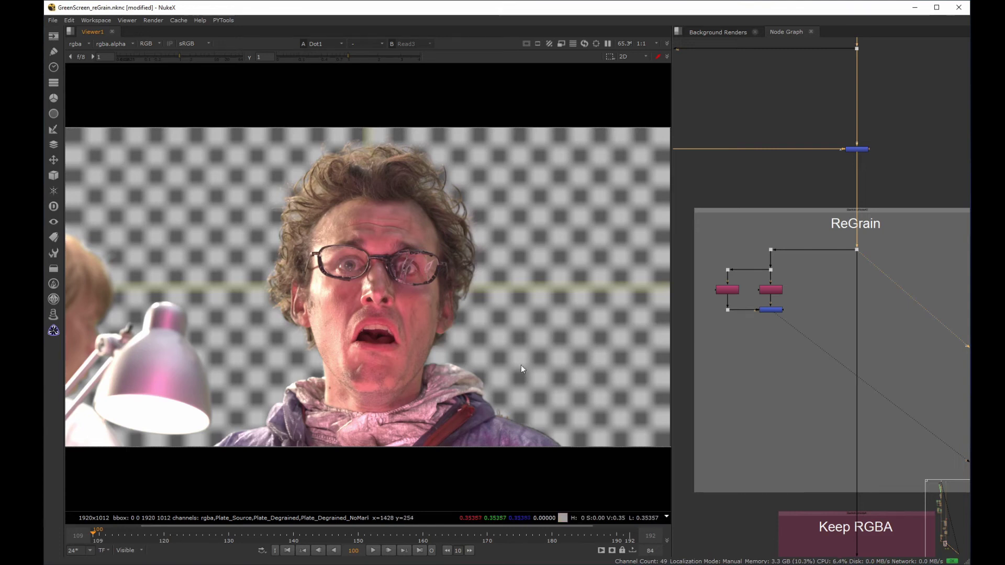
View the Merge3 grain in the GreenScreen_reGrain script at viewer gain 15.5 and add a Plus merge after it.
key(2)
drag(190, 56, 221, 62)
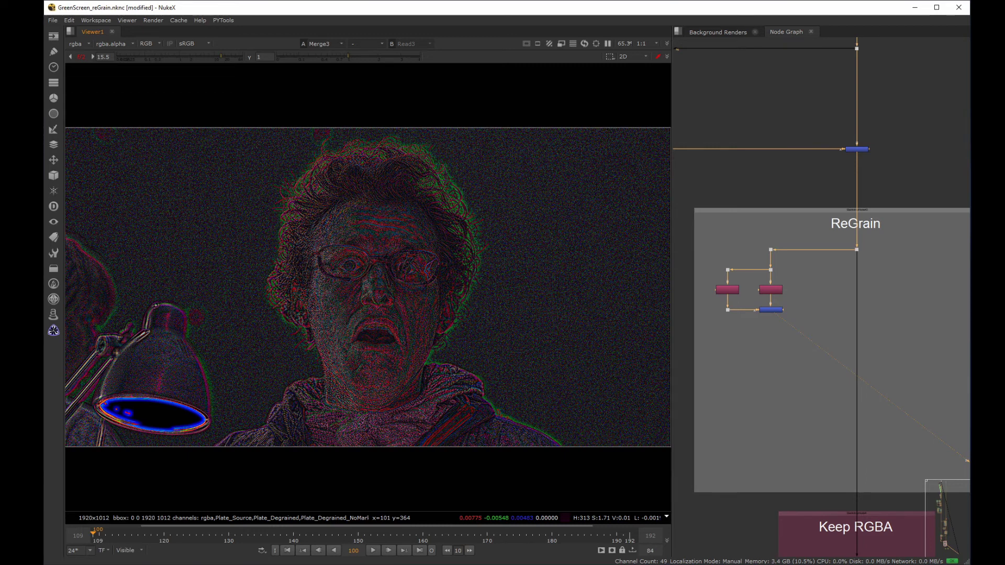
drag(809, 304, 742, 337)
key(Tab)
text(plus)
key(Return)
scroll(809, 320, up, 2)
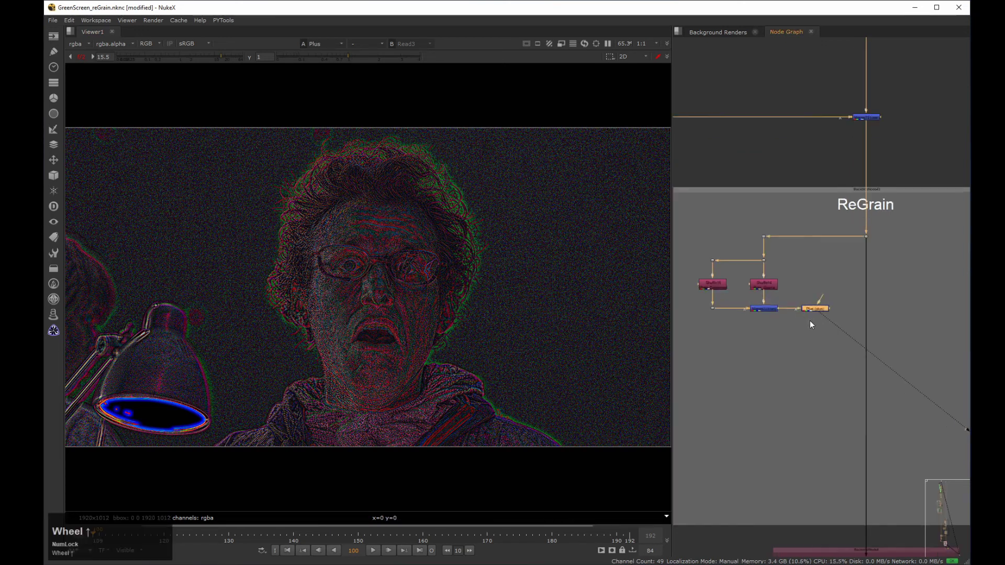
Insert the Plus merge into the main ReGrain pipe, route the grain branch through a corner dot, and reset the viewer gain.
drag(864, 384, 871, 379)
ctrl+drag(815, 344, 762, 376)
click(81, 57)
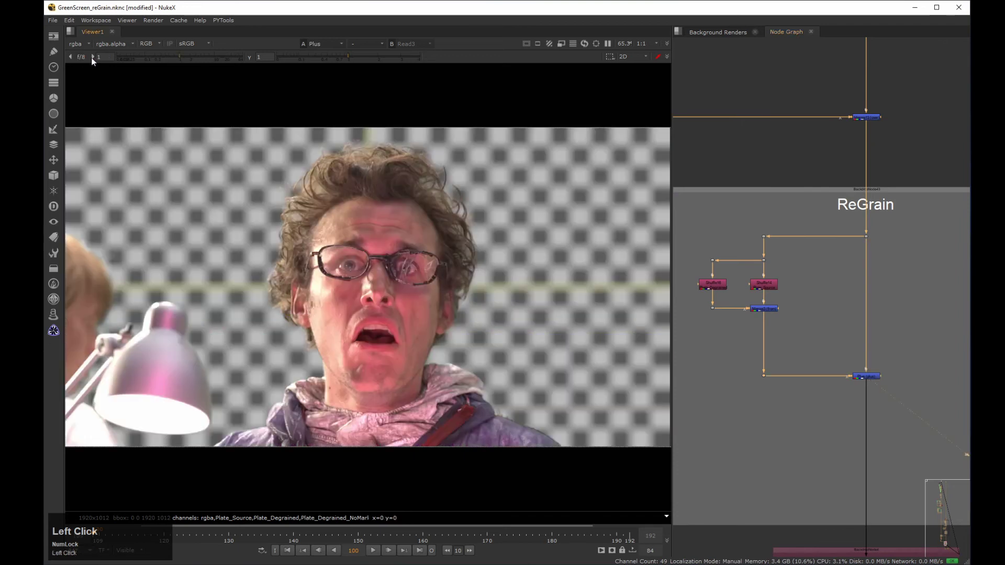
Compare the hair and face detail at close range with the Plus merge in the ReGrain section disabled and enabled.
scroll(473, 194, up, 2)
scroll(473, 198, up, 4)
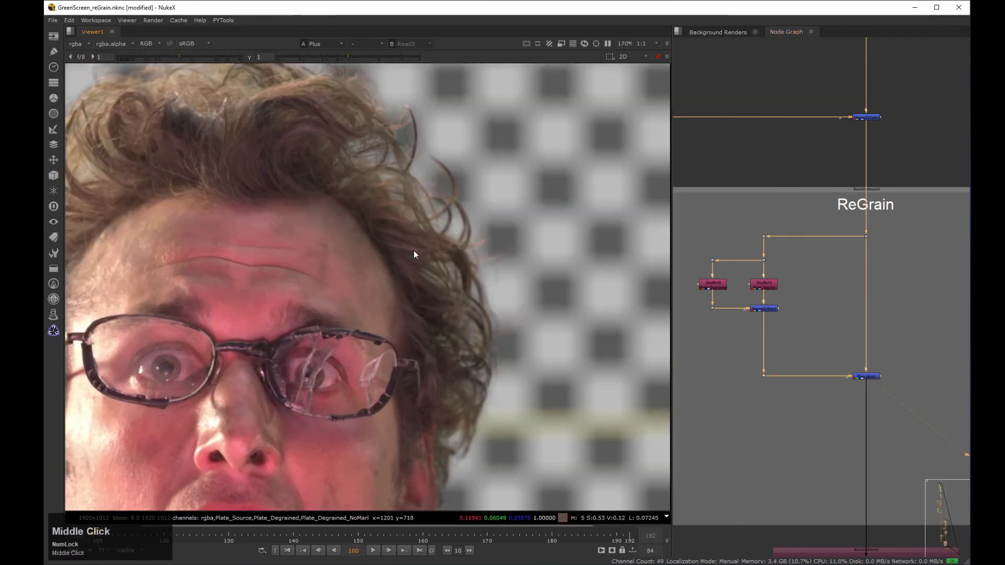
middle_drag(413, 250, 425, 256)
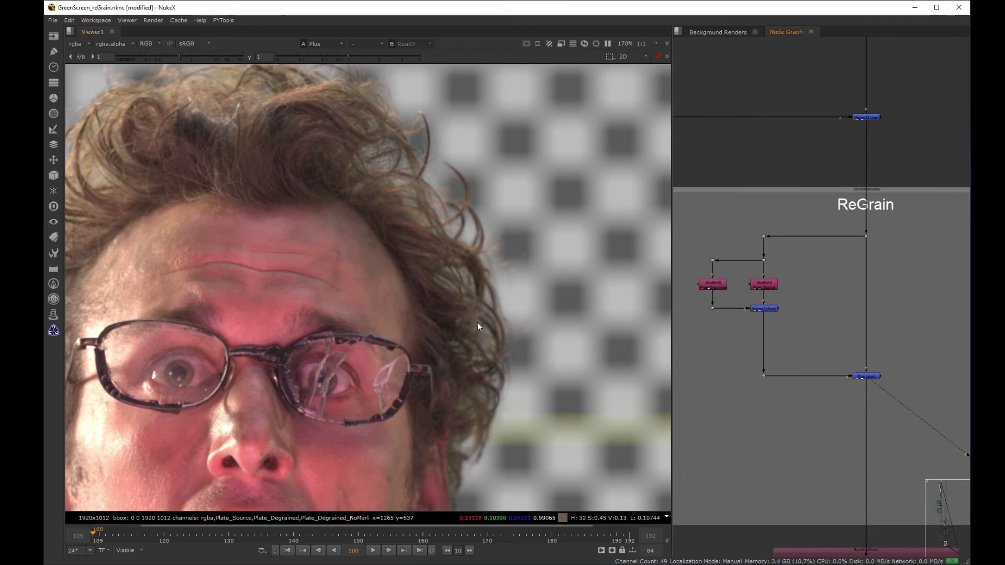
drag(839, 347, 919, 403)
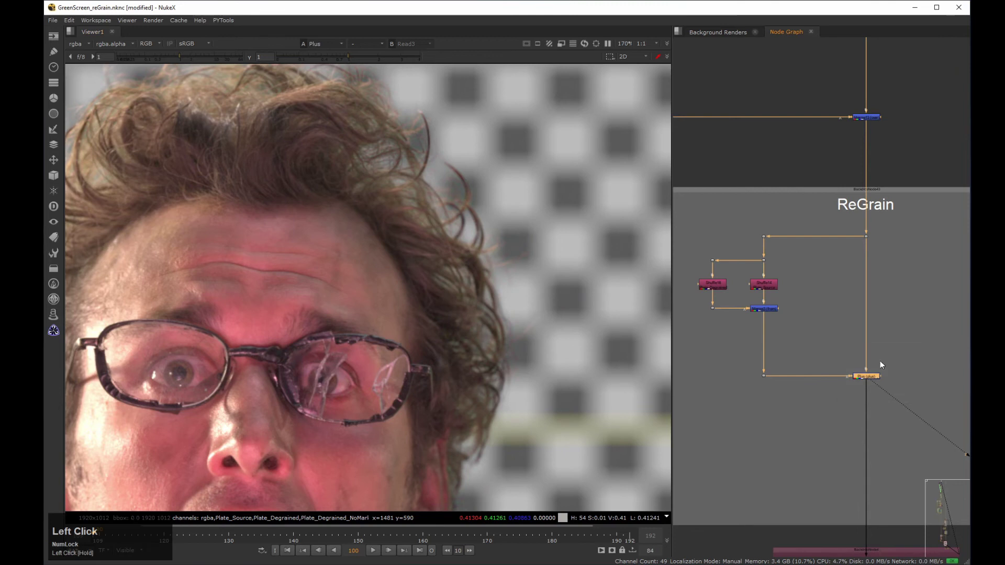
key(d)
key(d)
key(d)
key(d)
key(d)
key(d)
key(d)
key(d)
key(d)
key(d)
key(d)
key(d)
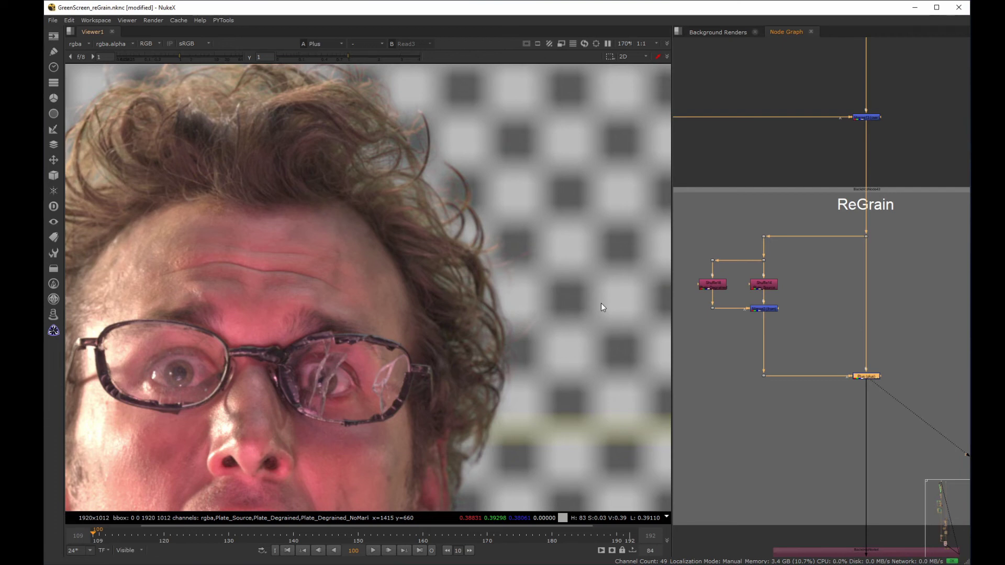
Add a Keylight node after the grain-extraction merge and set its Screen Colour green value to 1.
click(764, 308)
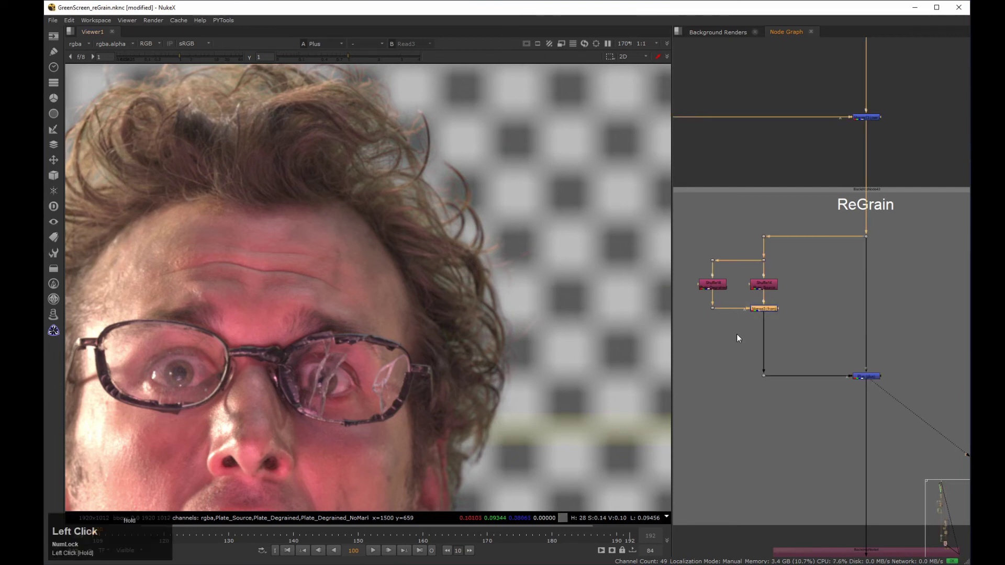
key(Tab)
text(key)
key(Return)
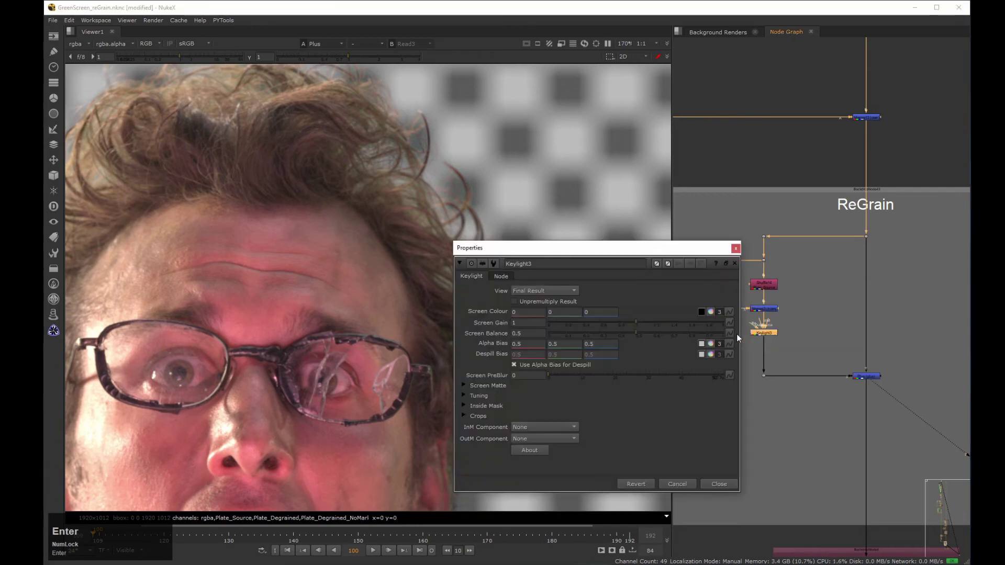
click(563, 312)
text(1)
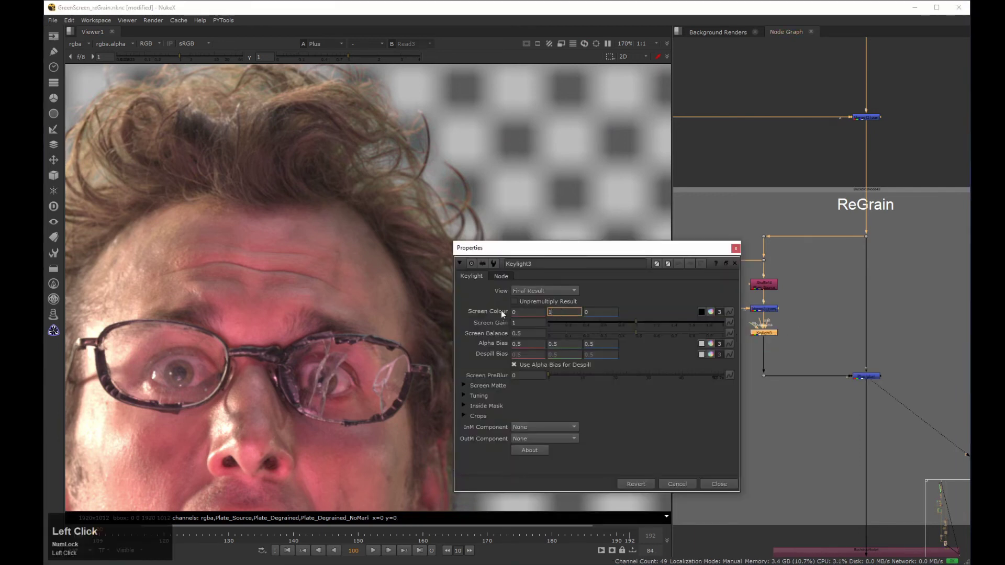
click(717, 485)
click(718, 406)
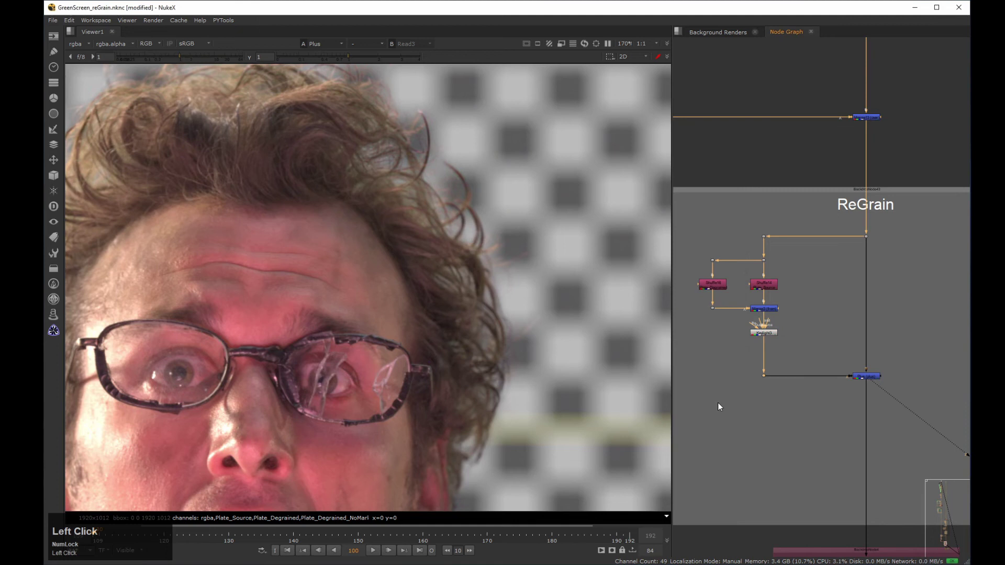
Compare the grain with Keylight disabled and enabled, and inspect the Keylight output in the green channel only.
key(3)
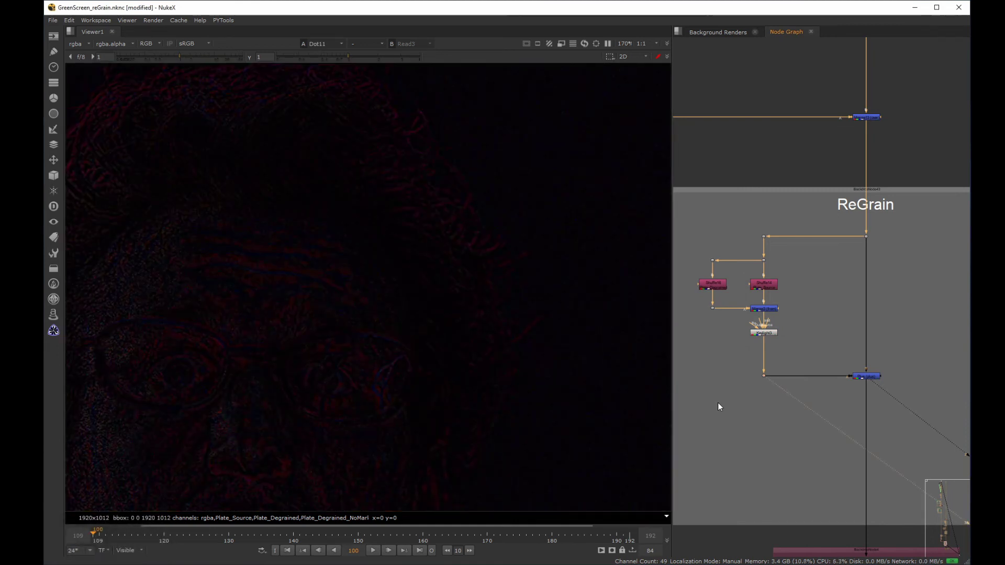
click(755, 345)
key(d)
key(d)
key(1)
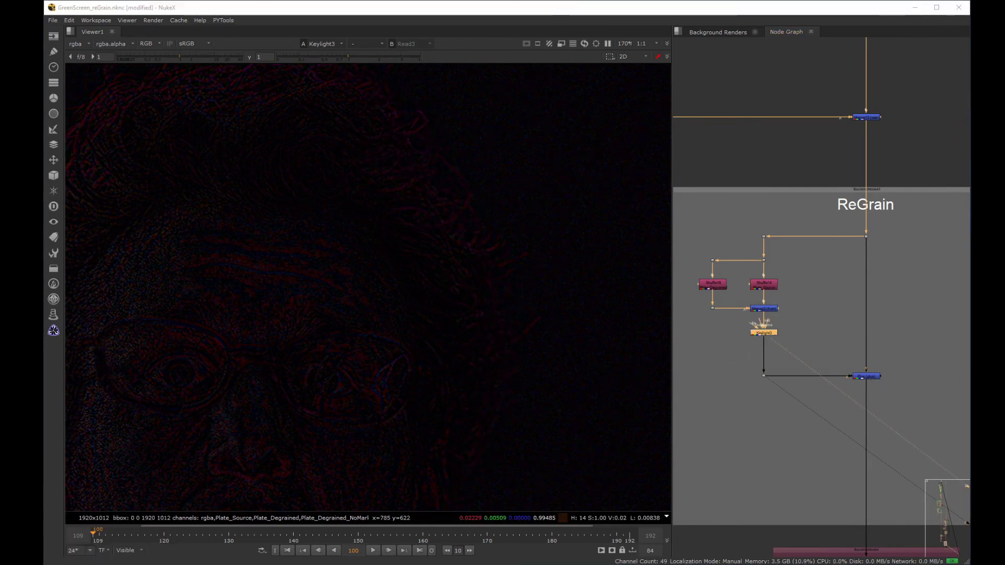
click(401, 315)
key(g)
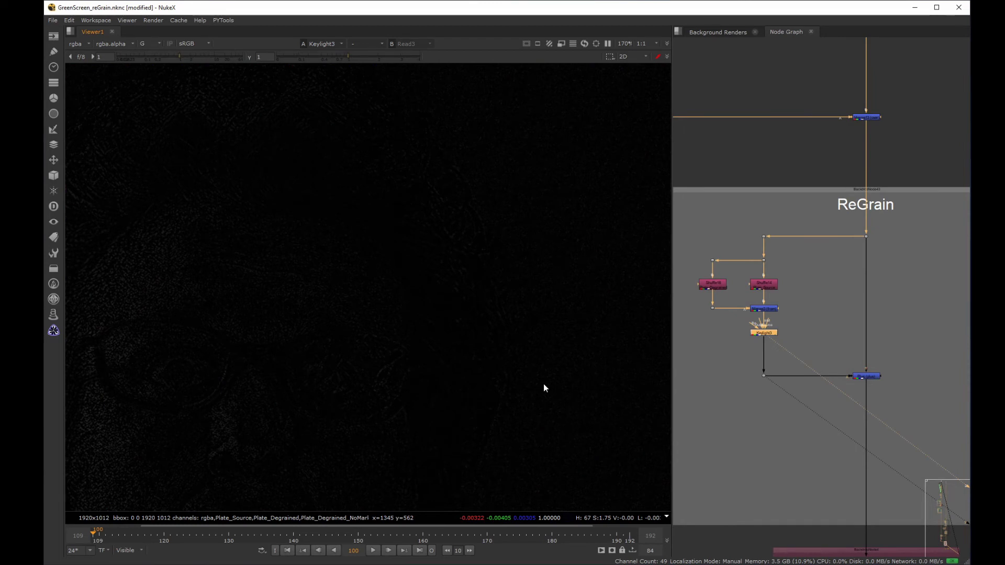
Copy the minus merge, Saturation and plus merge nodes from the Core Despill section into the ReGrain section.
click(700, 260)
scroll(700, 259, down, 5)
middle_click(735, 276)
middle_drag(722, 195, 816, 282)
drag(867, 267, 683, 368)
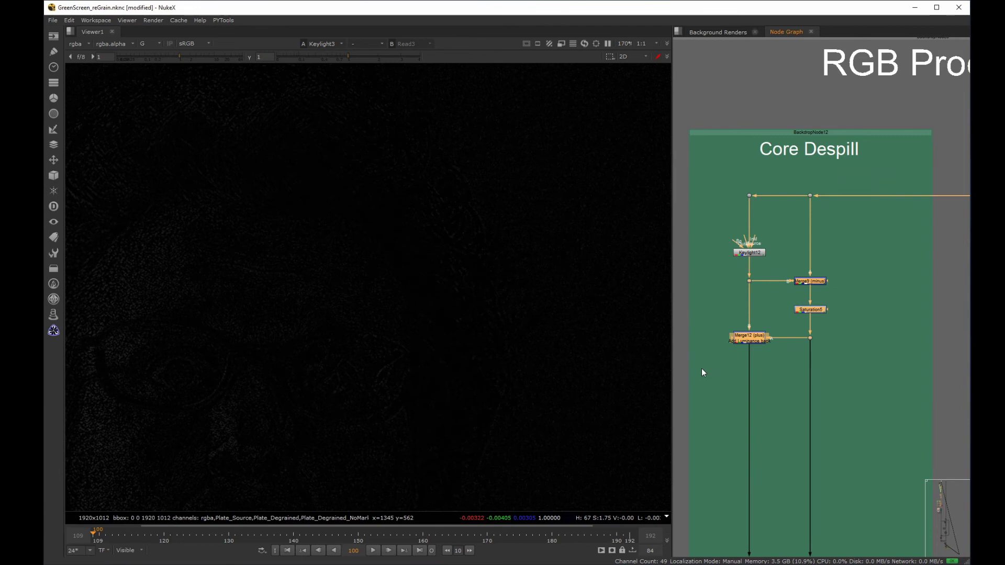
middle_drag(701, 369, 727, 192)
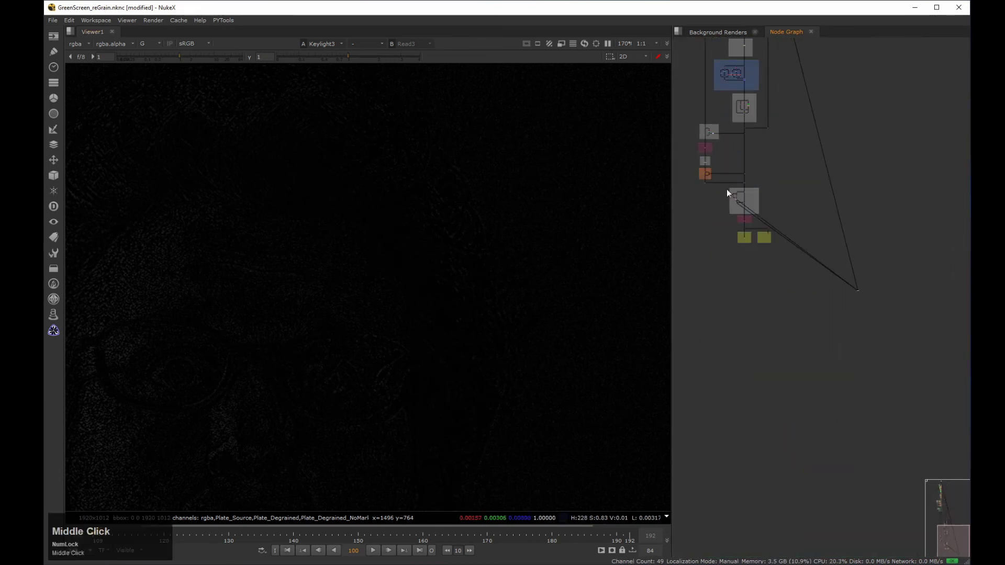
scroll(727, 192, up, 5)
drag(831, 230, 834, 284)
click(795, 212)
key(ctrl+v)
Wire the pasted despill nodes into the grain branch after Keylight, feeding the minus merge from a dot above Keylight.
middle_drag(790, 229, 777, 243)
scroll(779, 252, up, 2)
drag(777, 293, 745, 294)
drag(735, 222, 719, 204)
drag(717, 214, 716, 219)
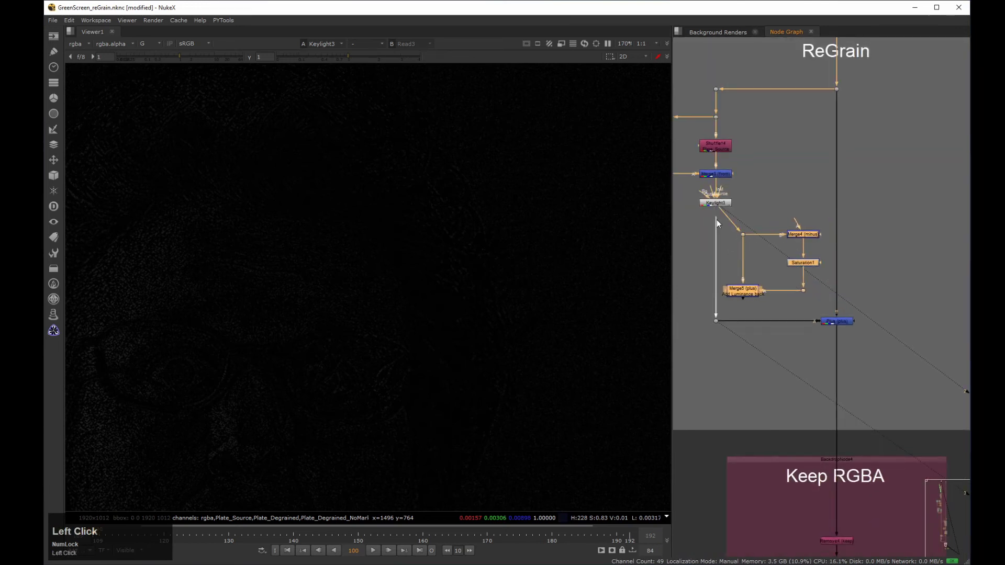
drag(743, 184, 725, 175)
drag(742, 288, 715, 288)
middle_drag(805, 198, 799, 200)
scroll(799, 200, down, 3)
drag(842, 288, 730, 196)
middle_click(781, 227)
ctrl+drag(759, 241, 780, 214)
Inspect the Saturation and merged grain output in the green channel, toggling the despill plus merge to compare, and return to RGB.
key(1)
click(787, 296)
key(1)
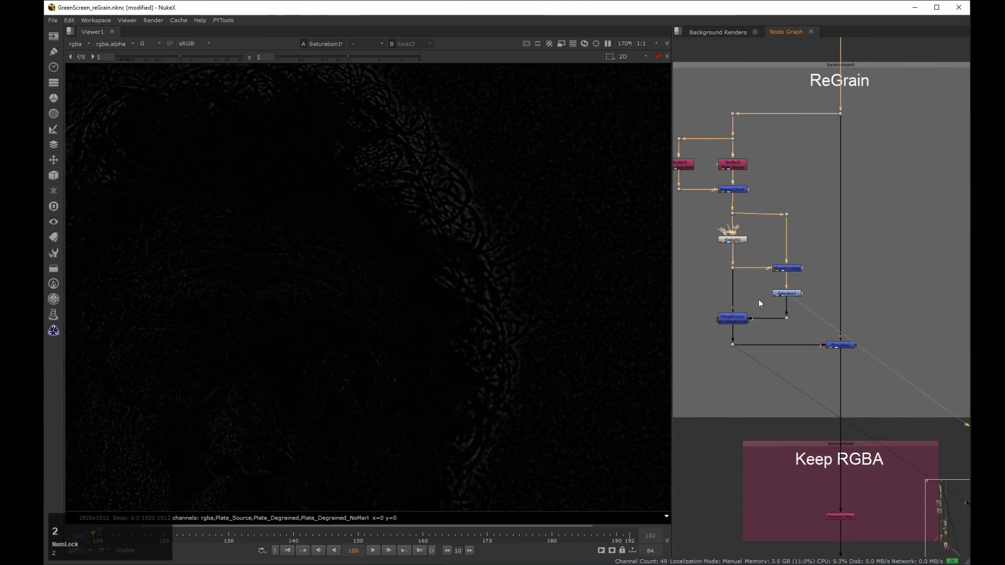
click(733, 317)
key(1)
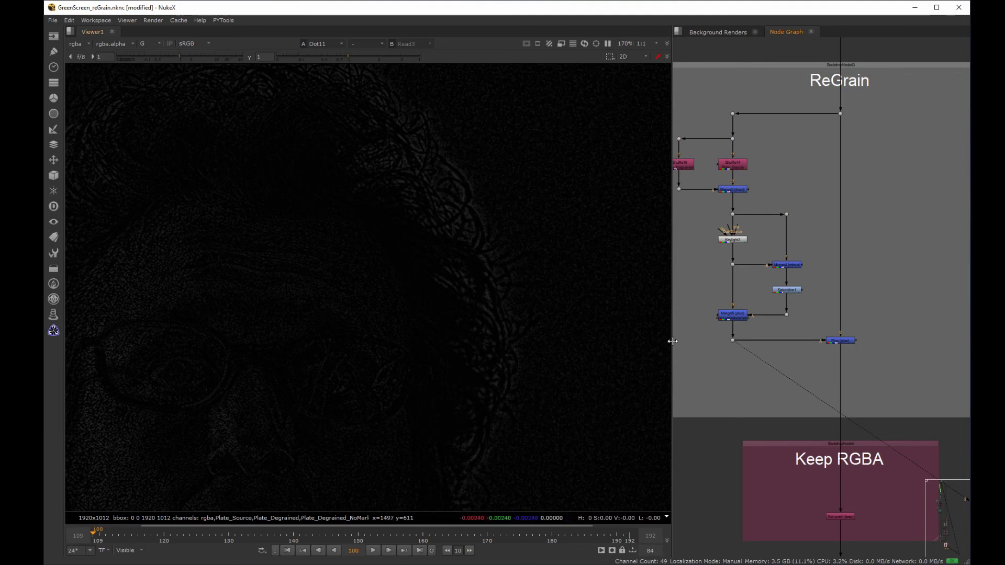
click(726, 319)
key(d)
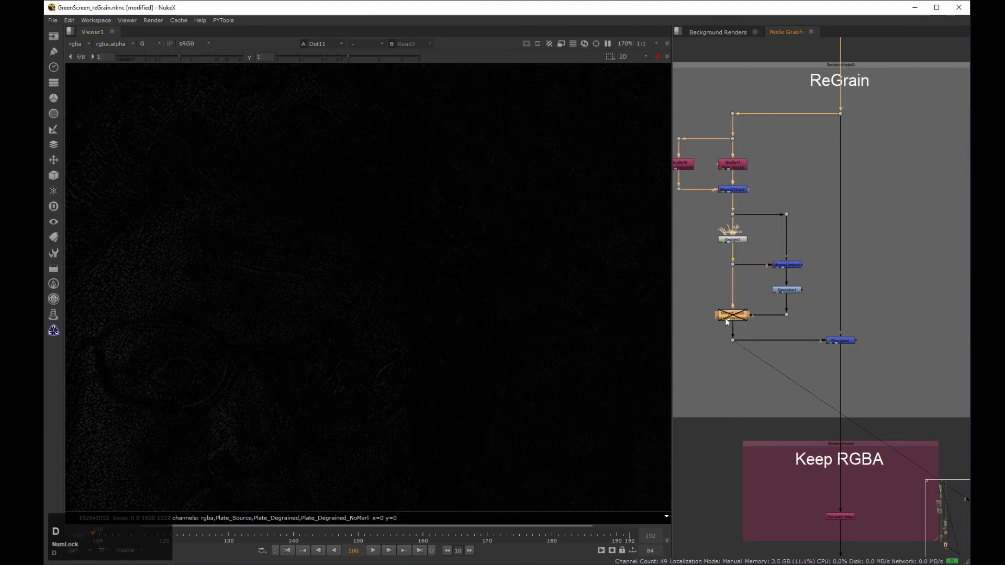
key(d)
key(d)
key(d)
key(d)
key(d)
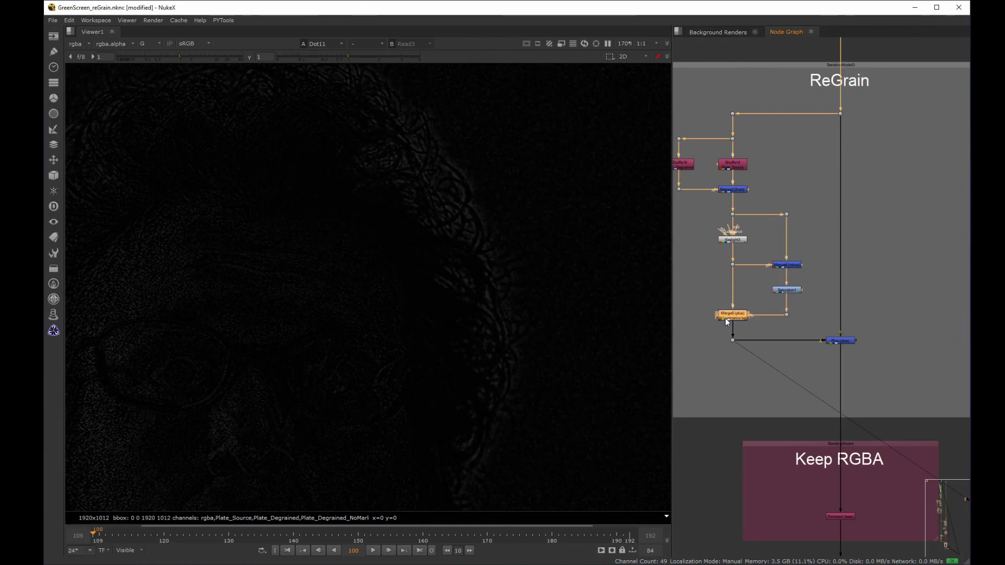
key(g)
View the final Plus merge and compare the image with the whole grain despill group disabled and enabled.
drag(908, 320, 804, 371)
key(1)
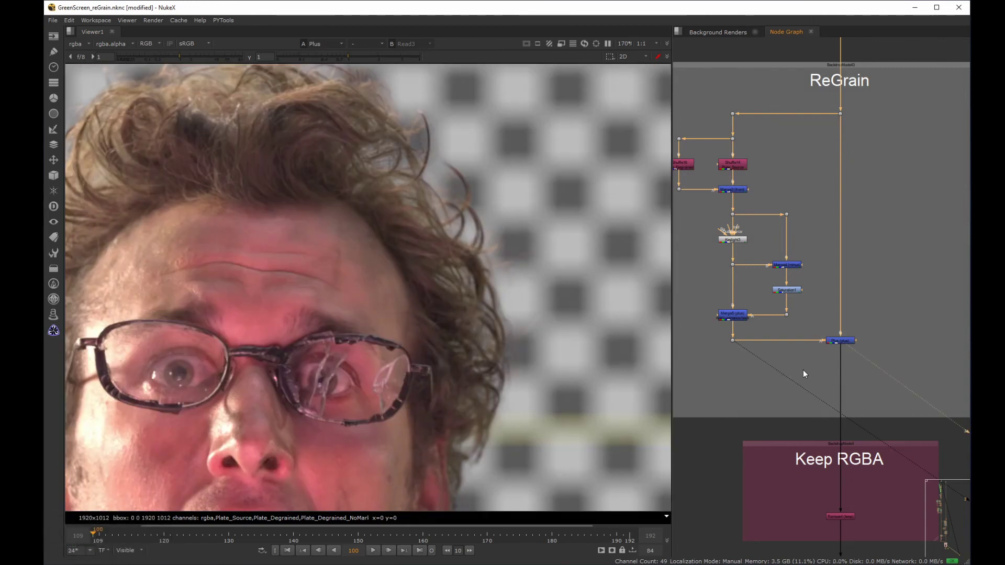
drag(701, 209, 812, 339)
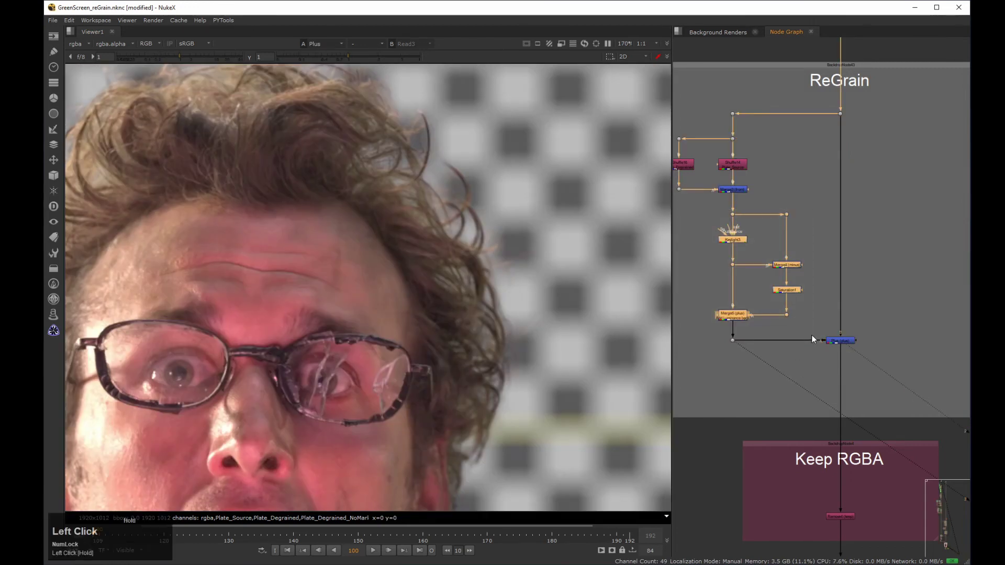
key(d)
key(d)
key(d)
key(d)
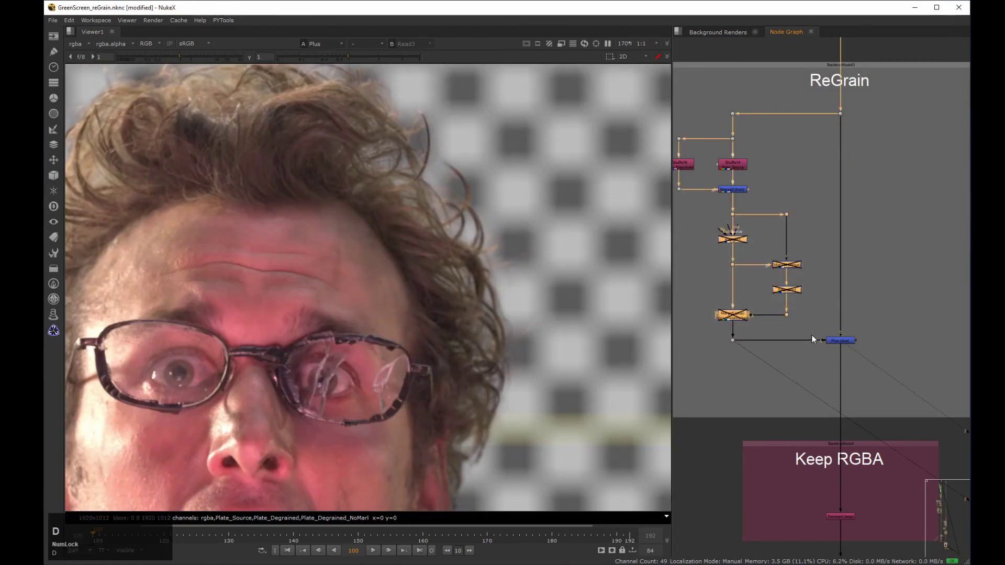
key(d)
key(d)
key(d)
key(d)
key(d)
click(707, 369)
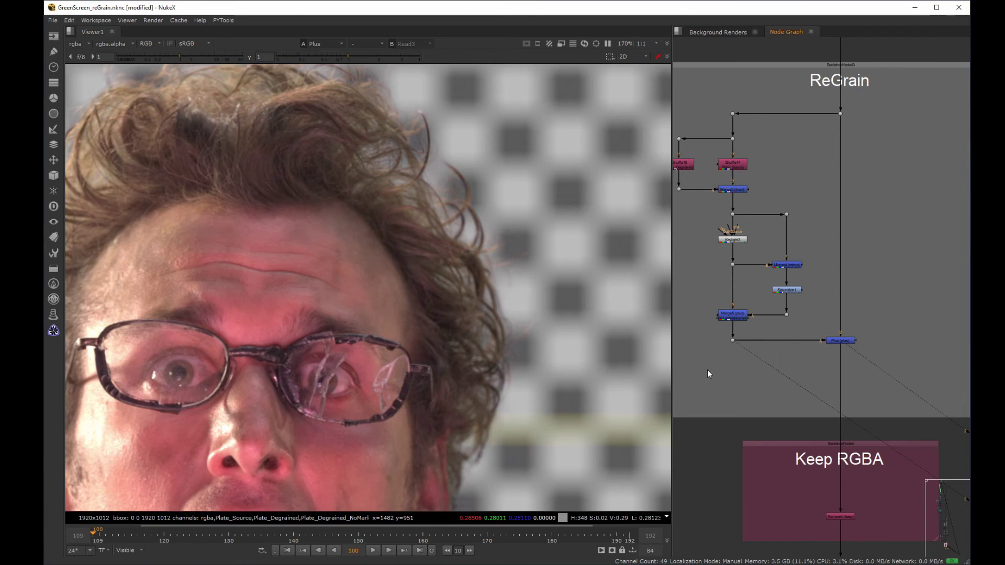
Examine the despilled grain at viewer gain 10.5, reset the gain, and check the final Plus merge around the lamp and face.
click(732, 340)
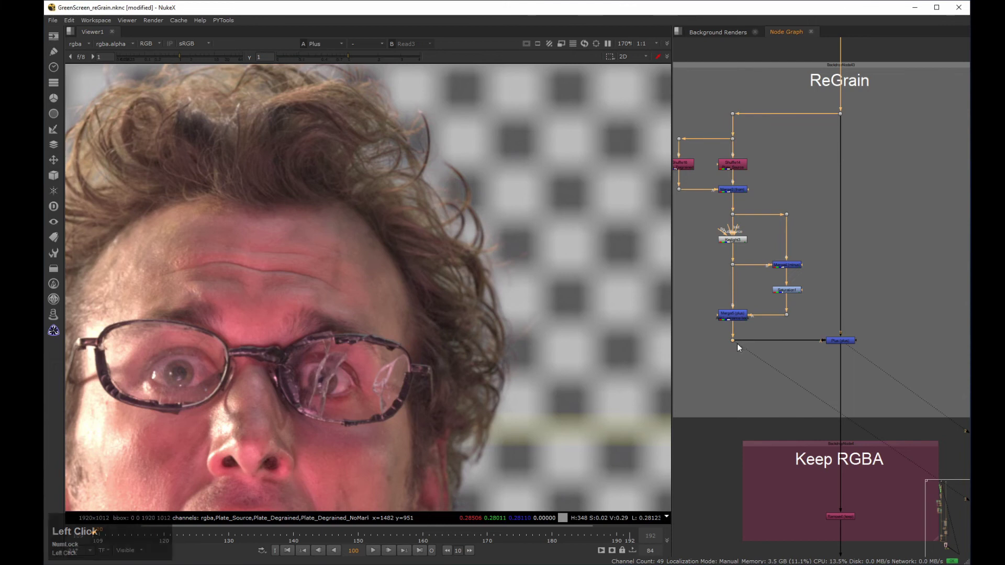
key(2)
click(341, 318)
scroll(340, 318, down, 5)
middle_drag(340, 318, 431, 219)
scroll(371, 249, up, 2)
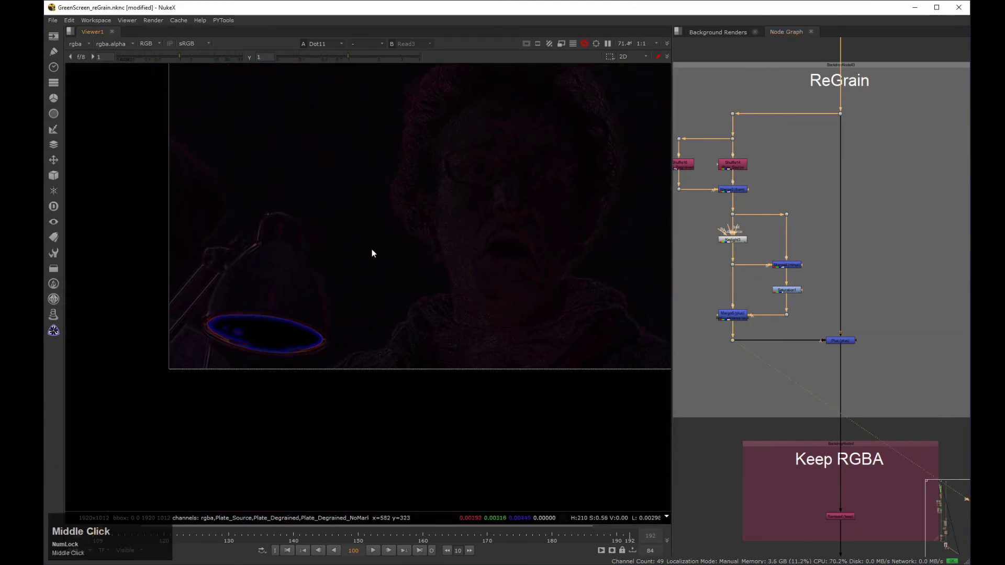
drag(190, 58, 214, 58)
middle_drag(331, 223, 313, 293)
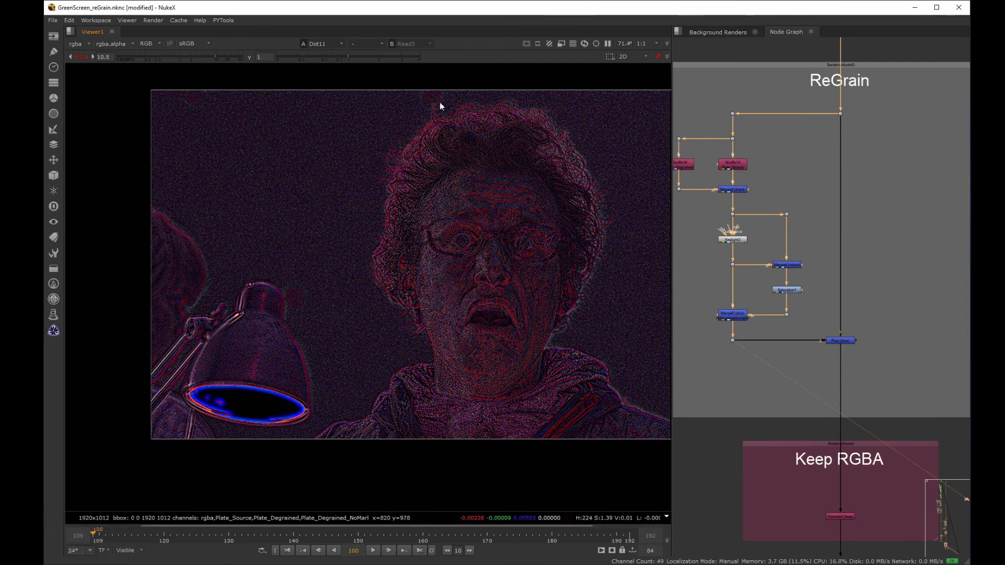
click(80, 56)
click(843, 341)
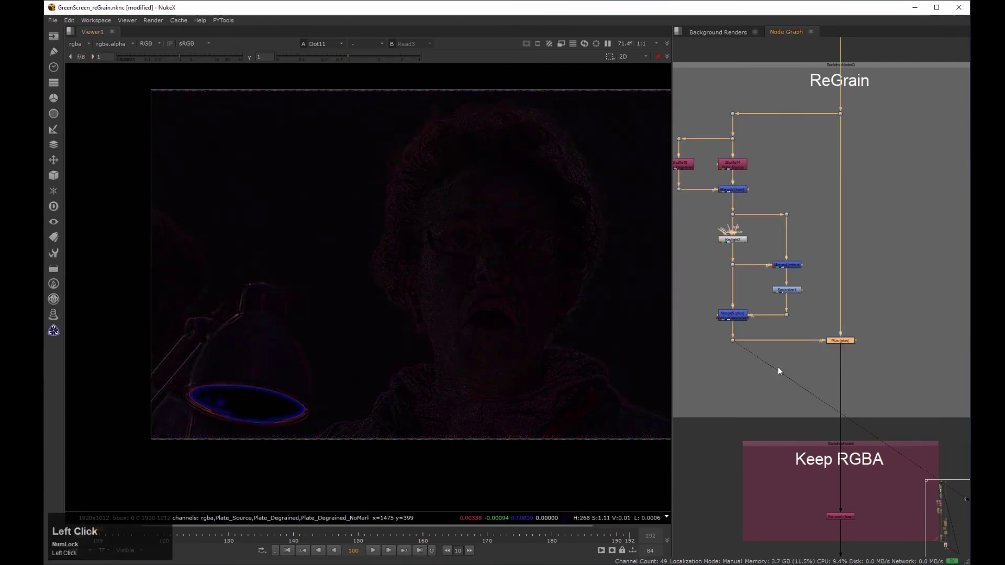
key(1)
click(778, 366)
scroll(358, 302, up, 5)
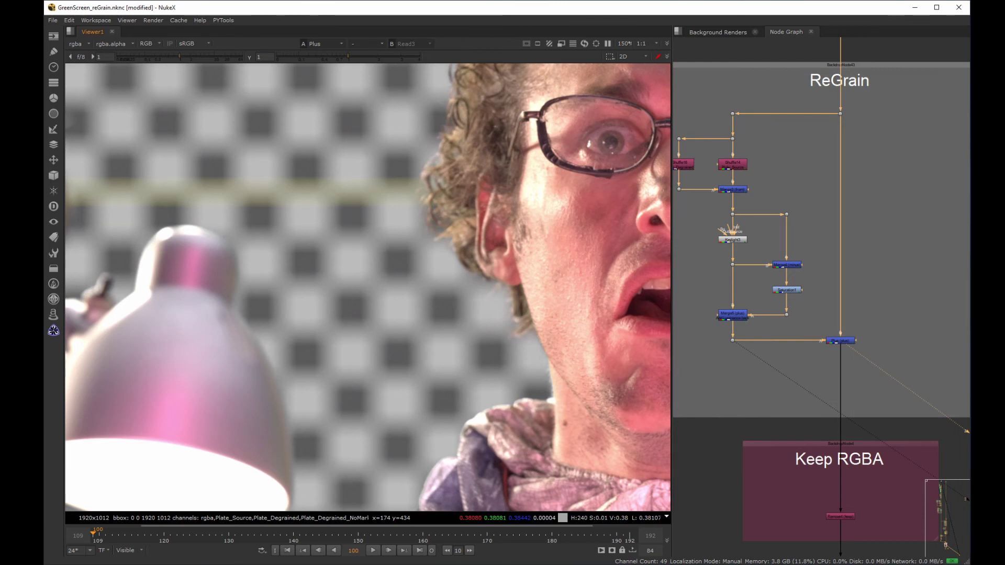
Delete the manual grain nodes in the ReGrain section and add an AG_reGrain node in their place.
click(889, 209)
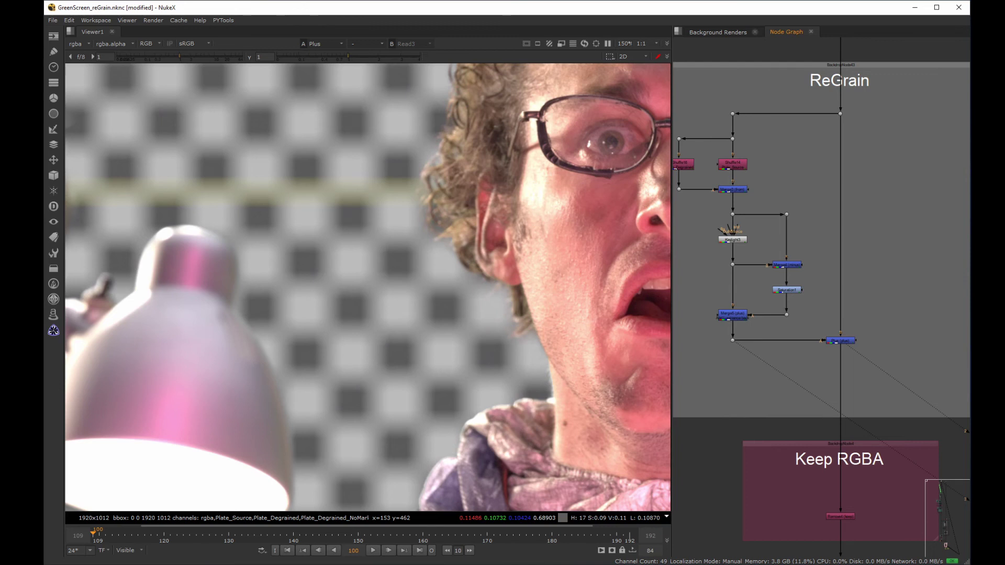
scroll(749, 195, down, 3)
middle_click(748, 155)
drag(910, 366, 944, 367)
key(Delete)
click(811, 268)
key(Tab)
text(grain)
key(Return)
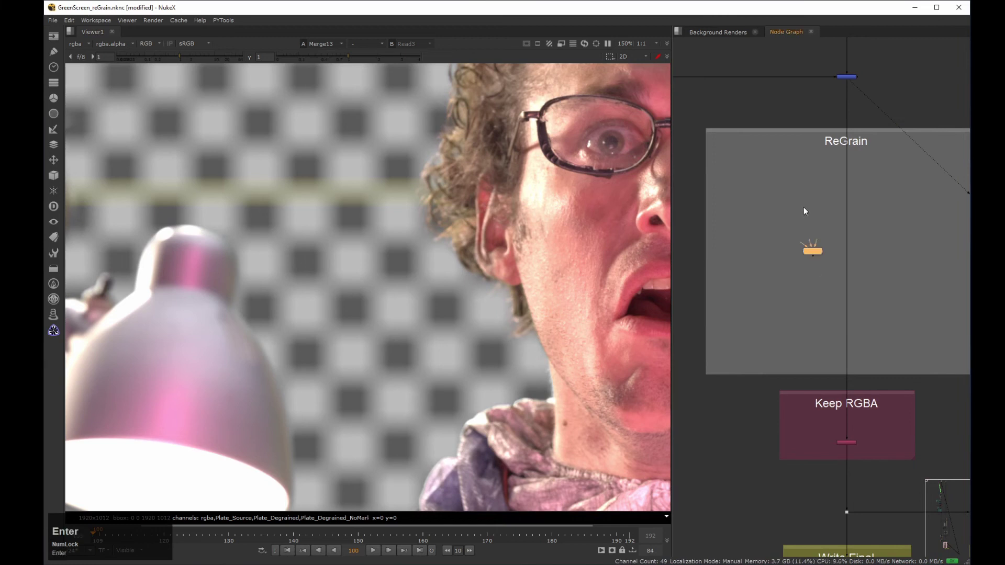
Insert AG_reGrain into the main ReGrain pipe and connect an imported Voronoi PNG to its Voronoi input.
middle_drag(805, 211, 769, 246)
scroll(769, 247, up, 5)
drag(745, 268, 807, 278)
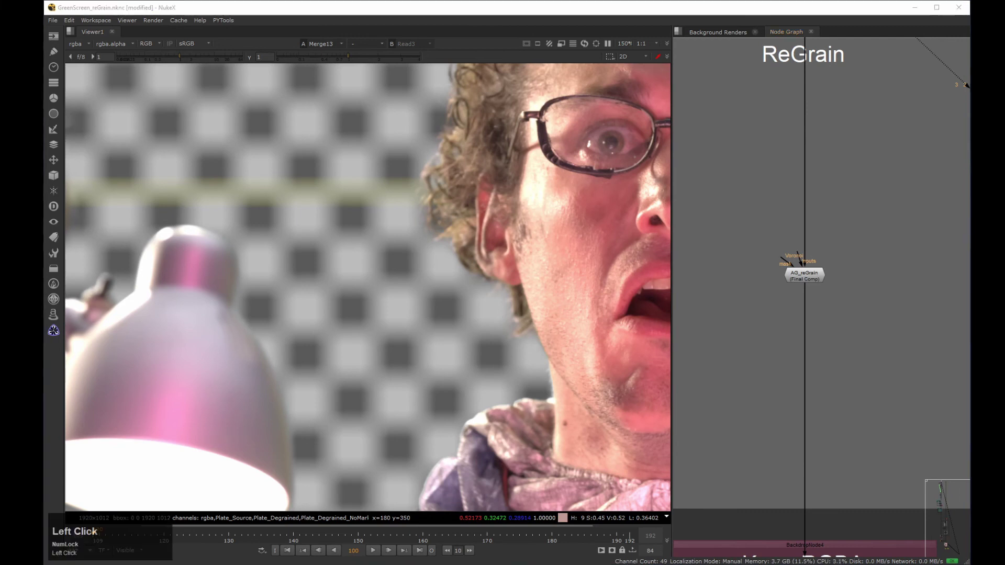
drag(45, 183, 738, 258)
drag(738, 258, 728, 280)
middle_drag(767, 239, 729, 297)
scroll(730, 297, down, 3)
drag(745, 308, 751, 115)
key(2)
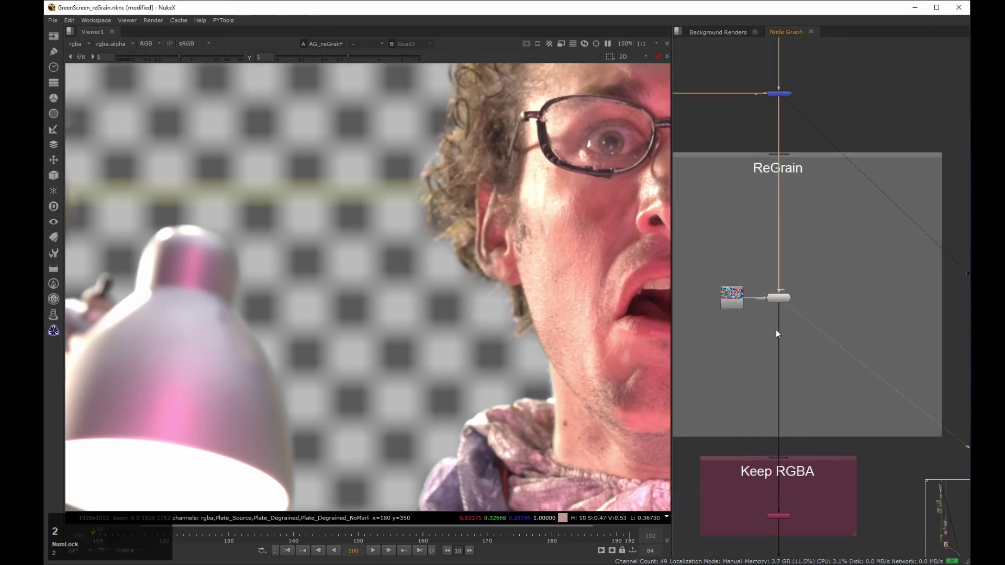
Enable Grain Despill in AG_reGrain's Grain settings and close its properties.
middle_drag(560, 131, 397, 260)
double_click(780, 298)
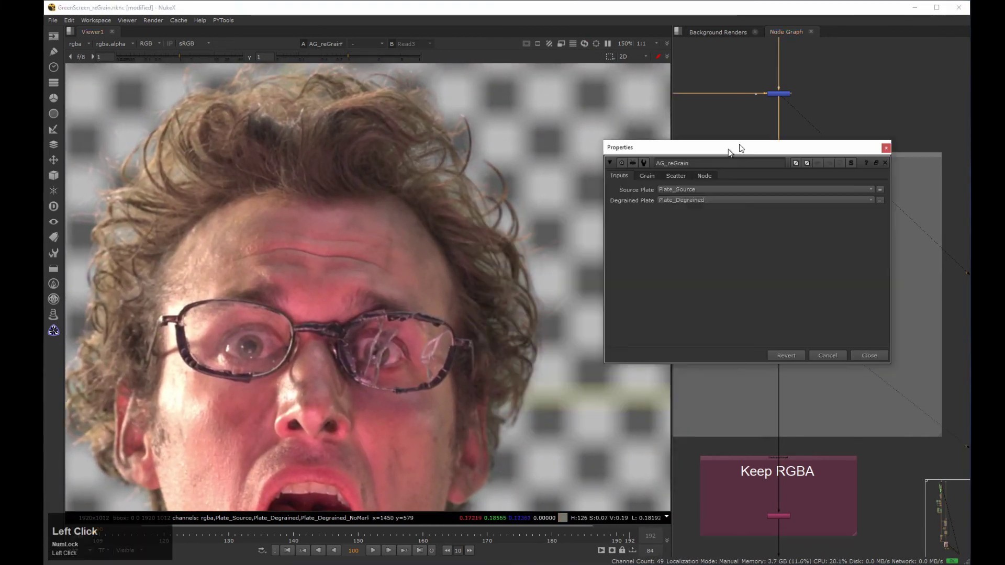
drag(739, 148, 753, 142)
click(661, 169)
click(674, 304)
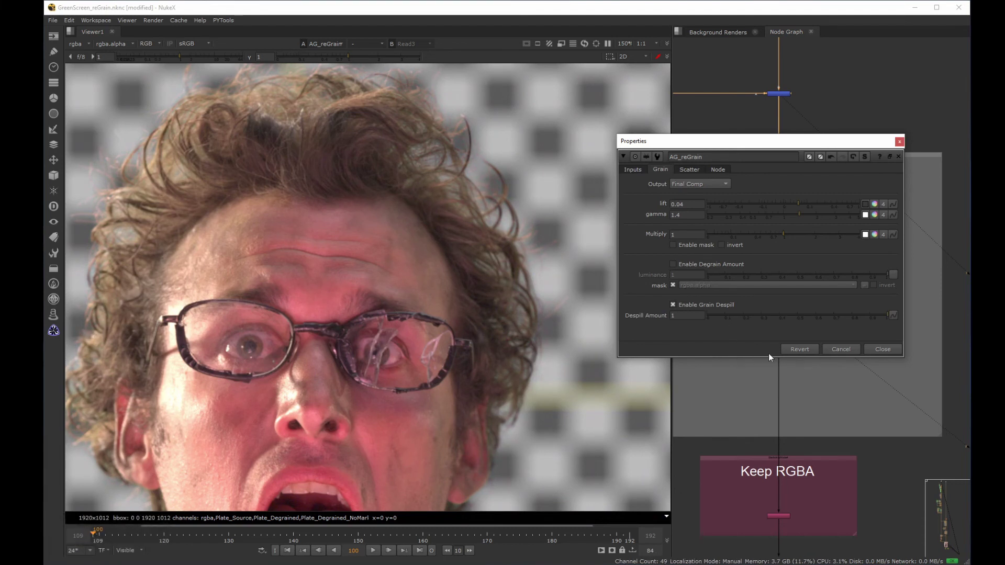
click(882, 349)
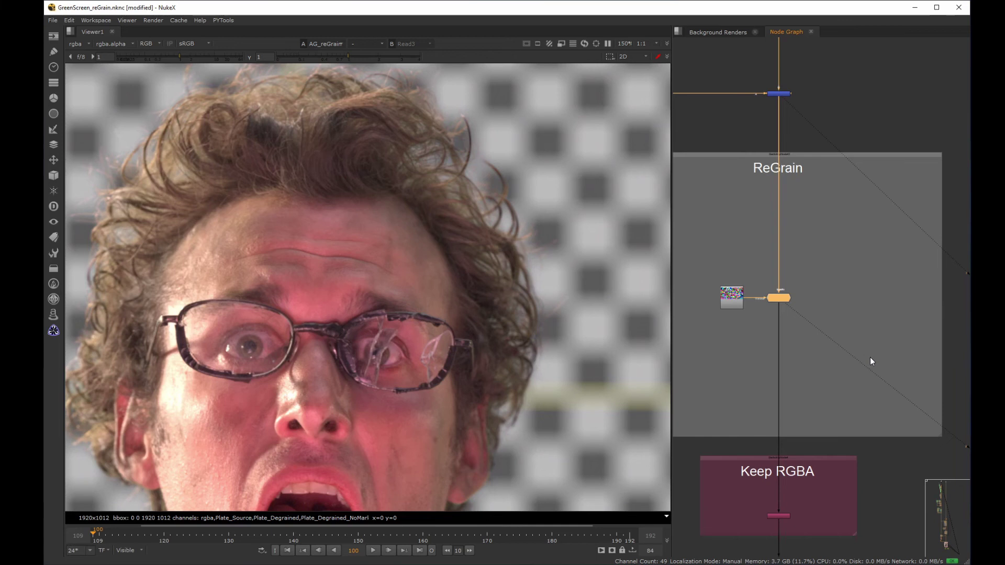
scroll(745, 280, up, 3)
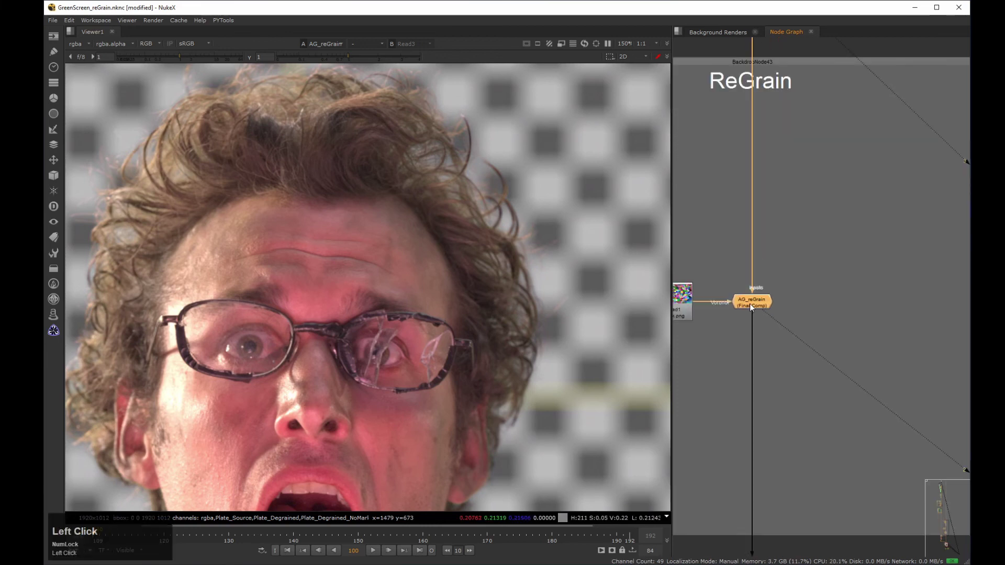
Reopen AG_reGrain, set its Grain output to Normalized Grain, and raise the viewer gain to 10.
double_click(751, 298)
drag(759, 141, 789, 141)
middle_click(484, 252)
middle_drag(390, 174, 258, 239)
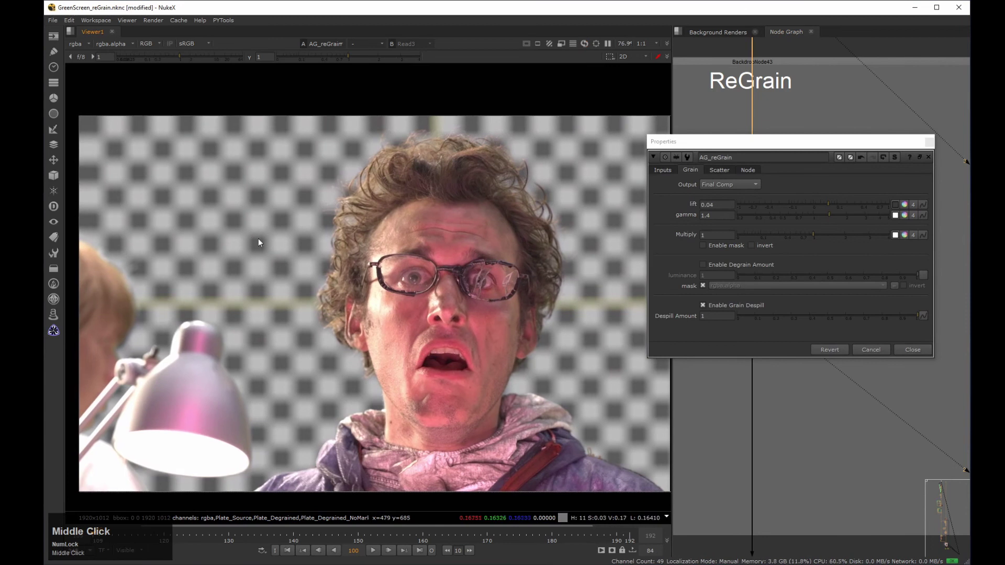
click(714, 171)
click(688, 170)
click(730, 184)
click(726, 204)
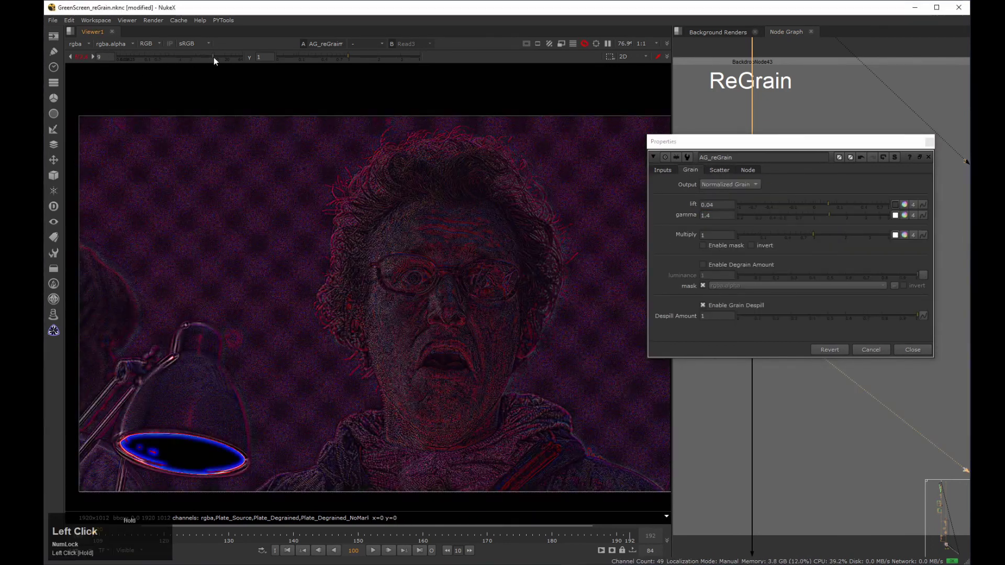
Place AG_reGrain's Scatter sample box over the plain background at x 1465, y 270, r 1802, t 519, enable Scatter, and close the properties.
click(718, 170)
drag(157, 444, 292, 205)
middle_drag(291, 201, 191, 194)
drag(146, 189, 486, 299)
drag(541, 327, 524, 338)
click(703, 183)
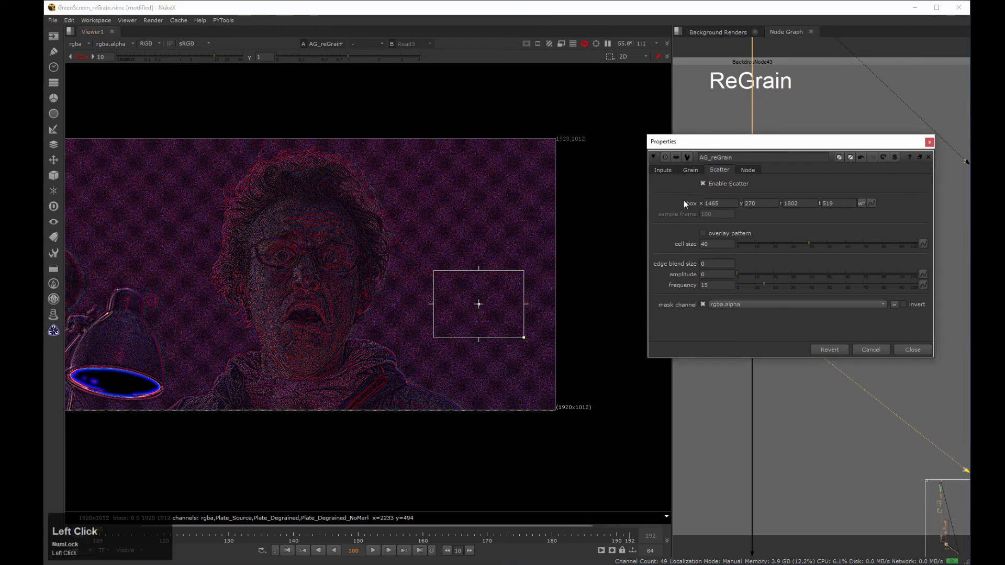
middle_drag(409, 228, 440, 223)
click(706, 321)
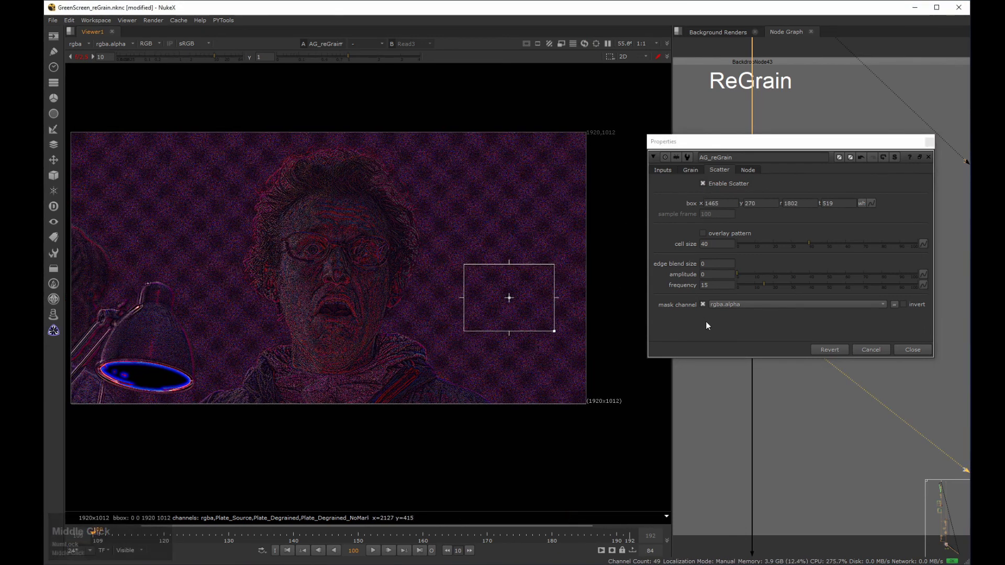
scroll(382, 294, up, 1)
click(904, 349)
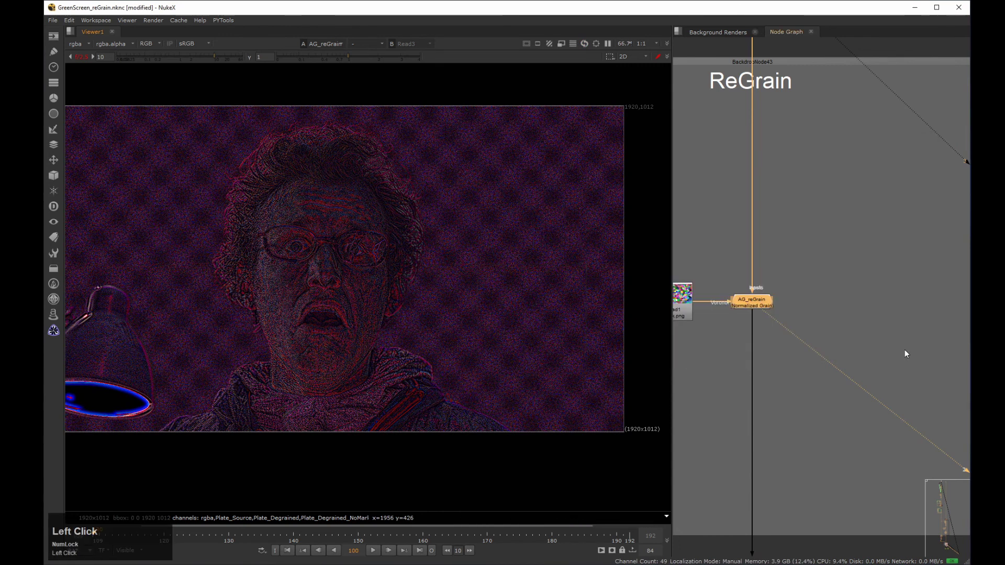
Return AG_reGrain's Grain output to Final Comp, close its properties, and reset the viewer gain.
middle_drag(391, 270, 433, 281)
double_click(752, 302)
click(691, 169)
click(730, 184)
click(731, 165)
click(896, 348)
click(80, 56)
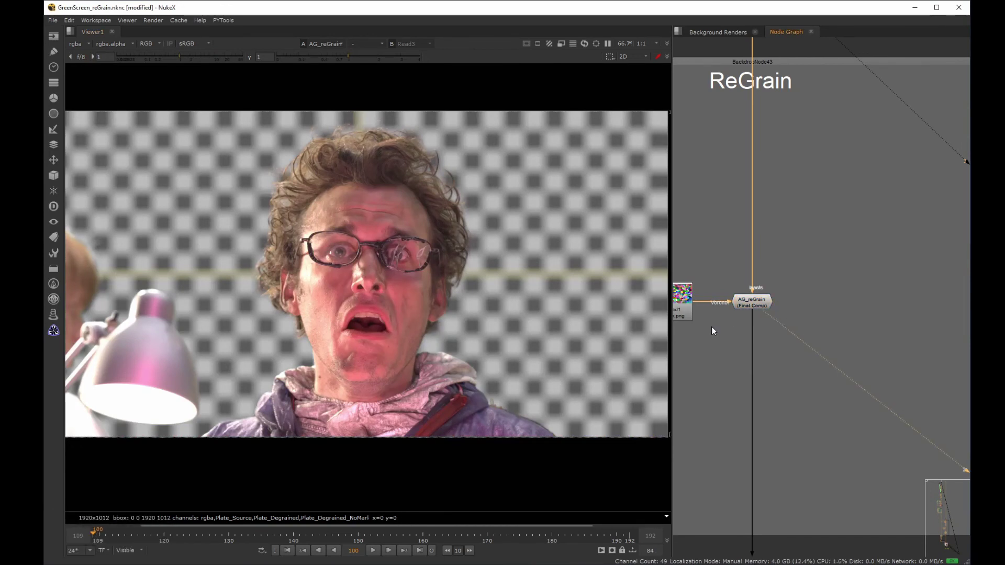
Assign the dot below Input FG to the second viewer input to show the original plate at the man's hair.
scroll(396, 263, up, 5)
click(412, 259)
middle_drag(412, 262, 786, 314)
click(752, 304)
click(750, 323)
middle_drag(736, 136, 754, 188)
middle_click(740, 337)
click(816, 217)
scroll(782, 125, up, 5)
scroll(787, 136, up, 3)
click(781, 254)
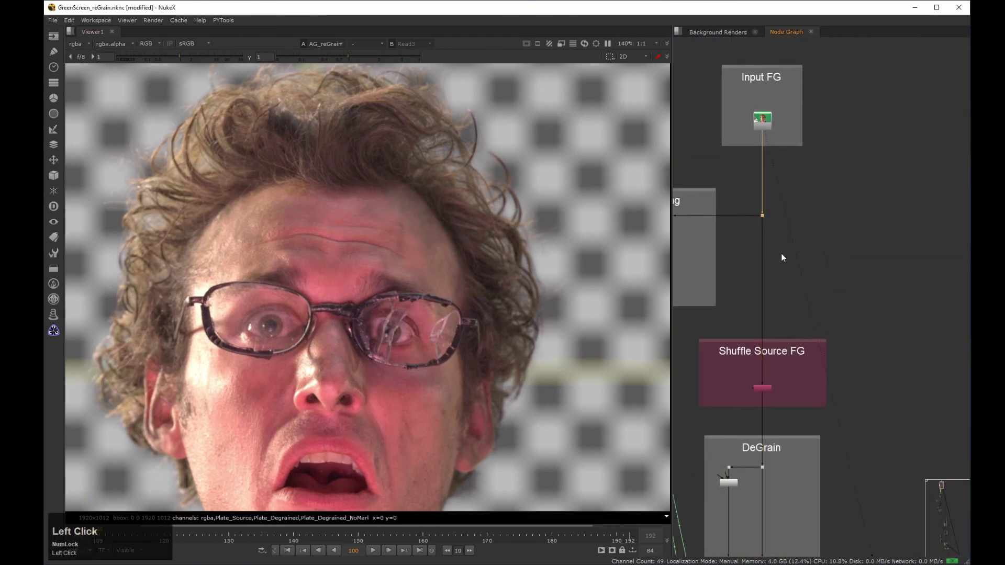
key(2)
middle_drag(630, 269, 422, 268)
click(422, 268)
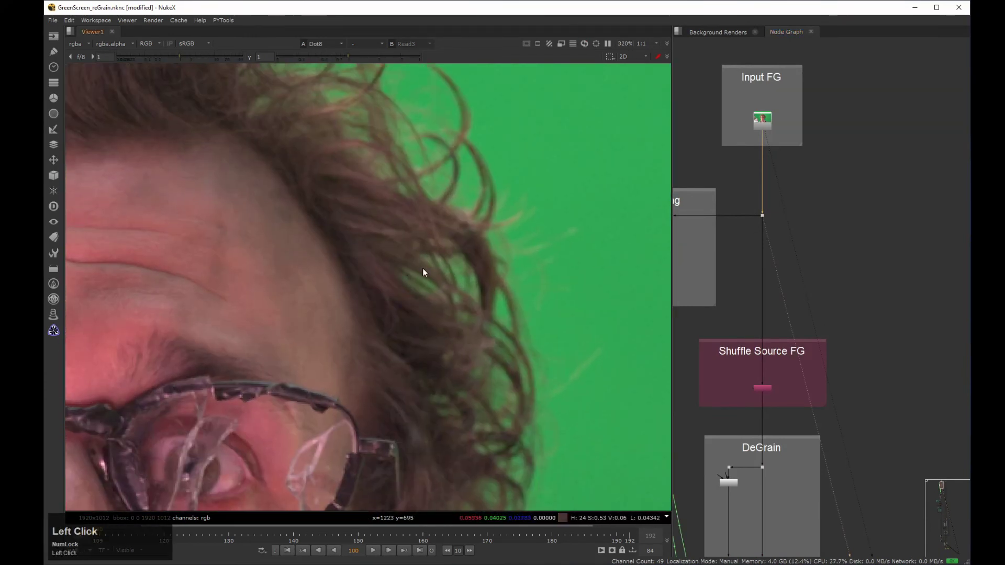
Compare the regrained comp with the original green-screen plate around the hair, glasses and face.
key(1)
middle_drag(316, 201, 151, 229)
key(2)
key(1)
key(2)
key(1)
scroll(475, 272, down, 3)
key(2)
key(1)
middle_drag(466, 359, 323, 246)
key(2)
key(1)
key(2)
key(1)
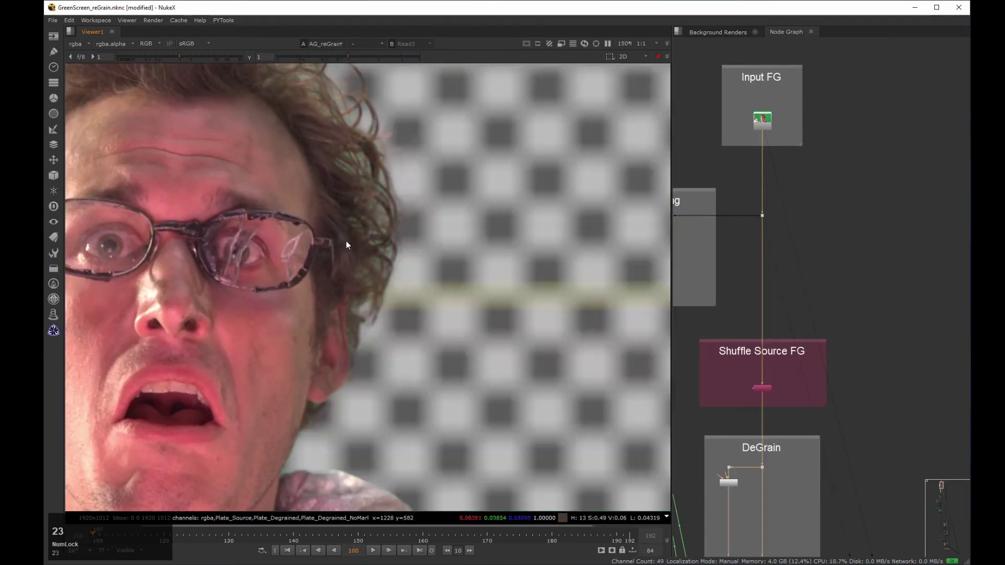
scroll(346, 241, down, 3)
middle_drag(373, 178, 416, 250)
scroll(415, 252, down, 2)
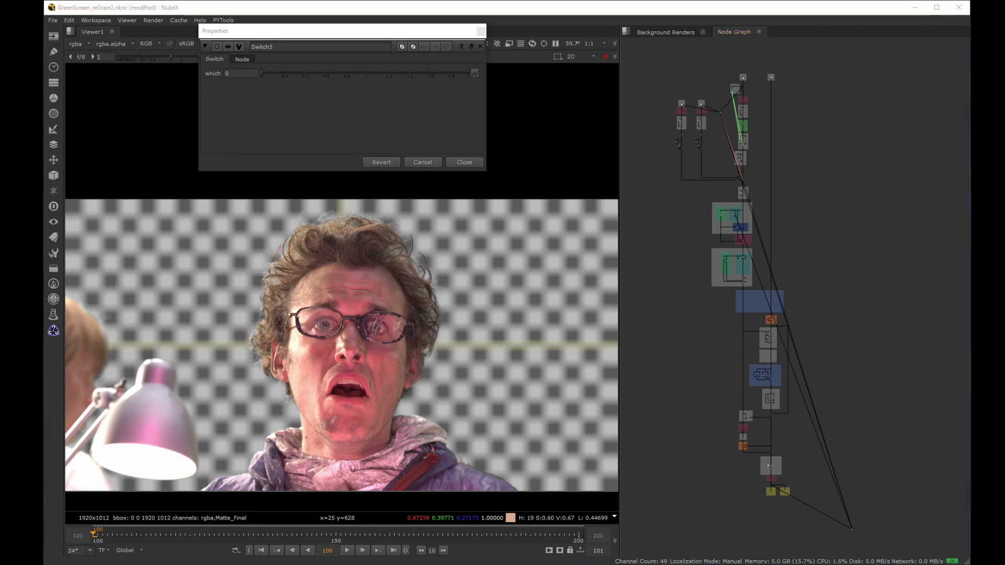
View the switched source plate and alternate Switch3 between inputs 0 and 1, ending on 1.
click(91, 334)
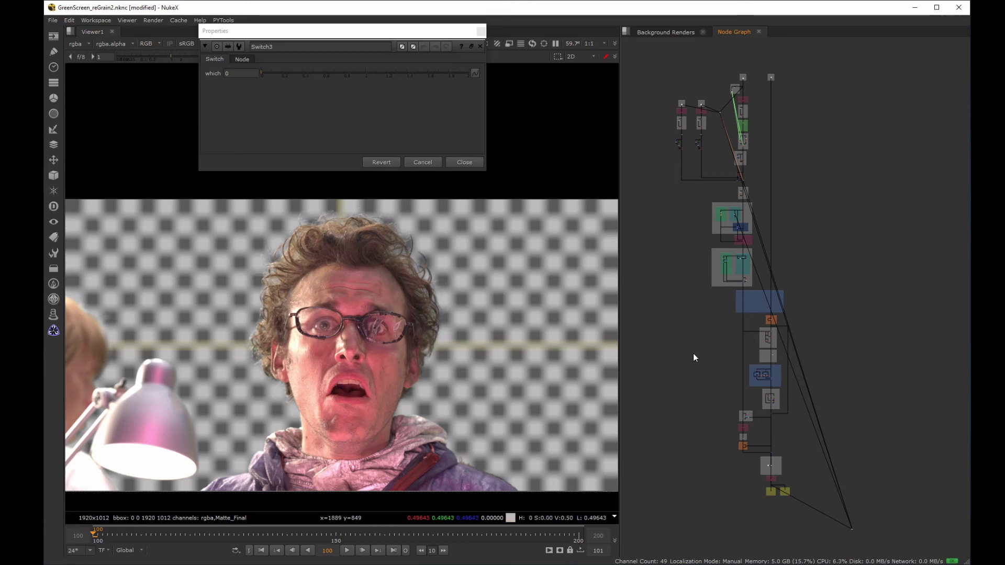
key(1)
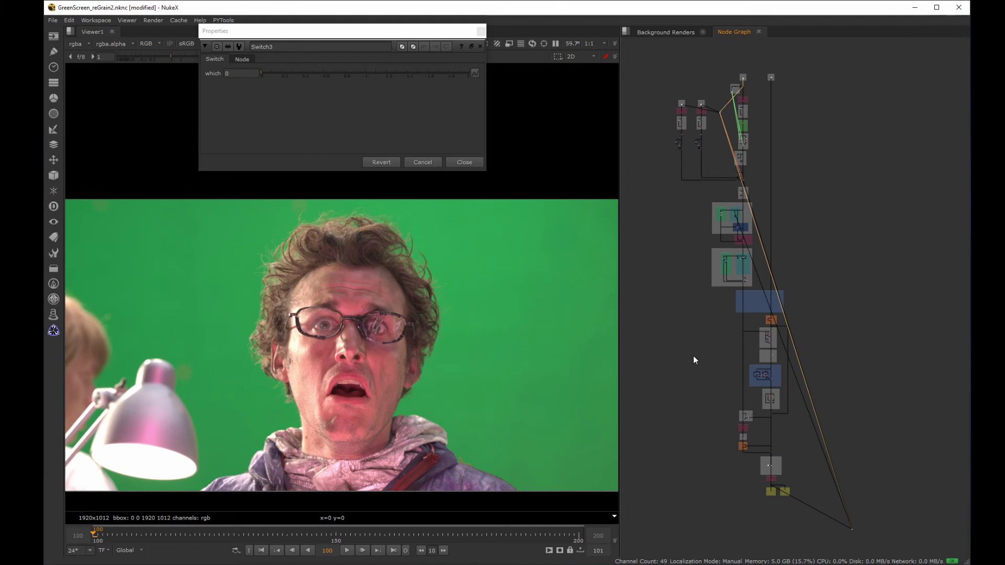
click(246, 74)
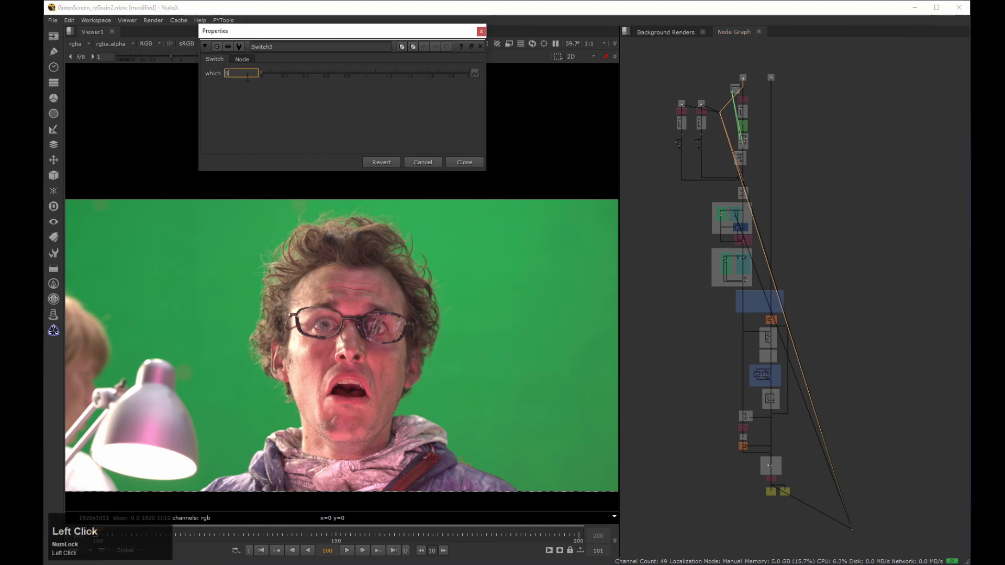
key(Up)
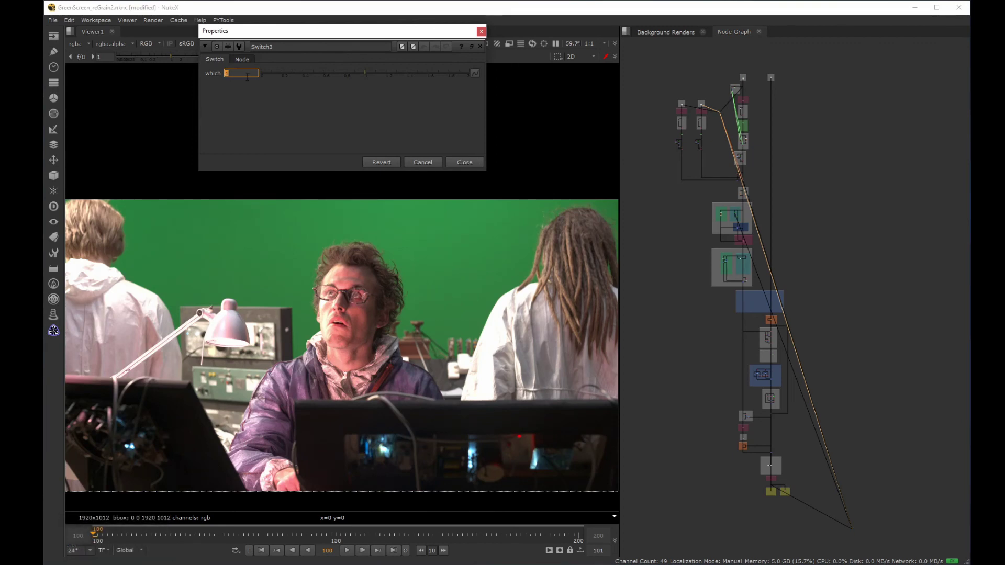
key(Down)
key(Up)
key(Down)
key(Up)
key(Down)
key(Up)
key(Down)
key(Up)
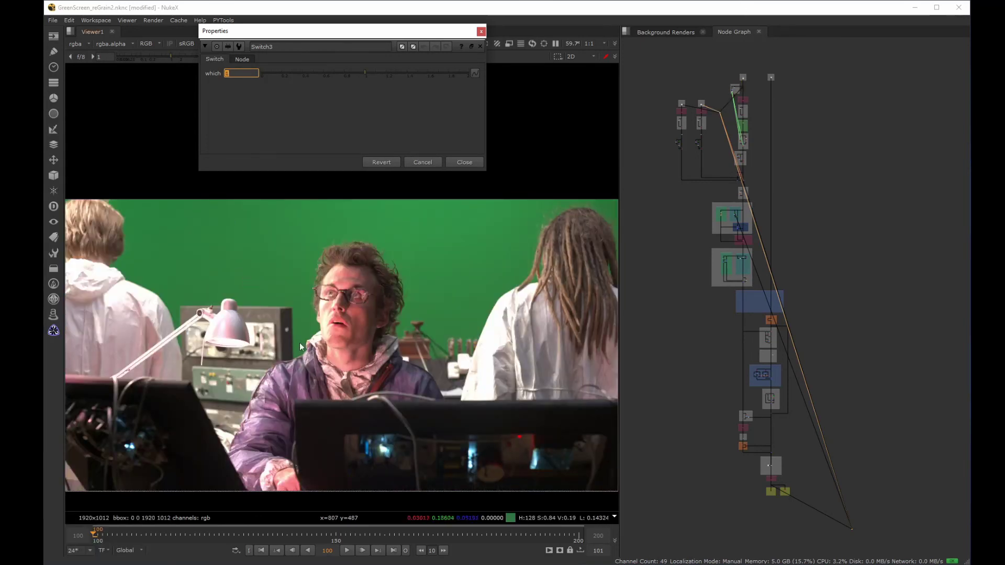
click(341, 374)
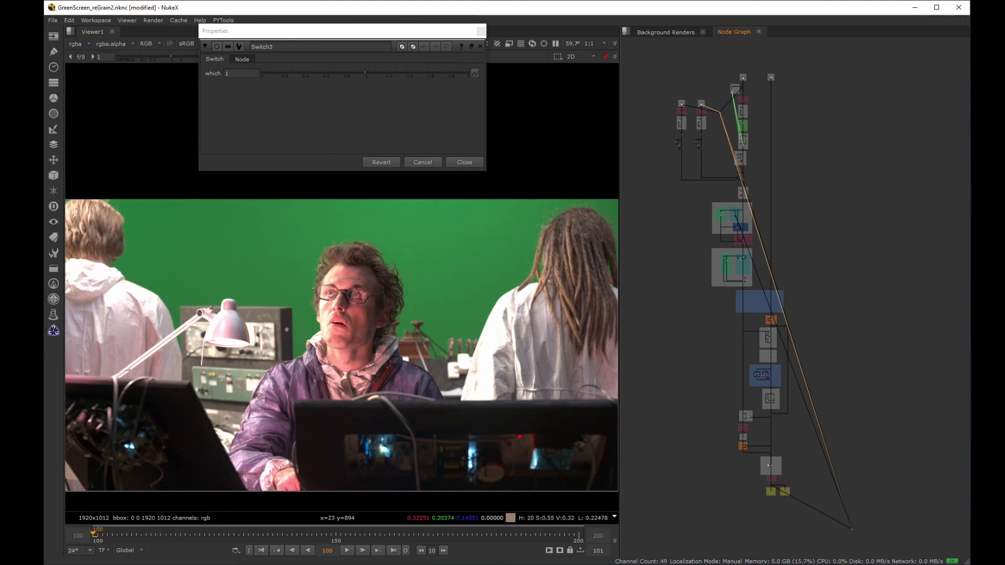
Set Switch3's which value to 2 and compare that plate with input 1.
click(238, 73)
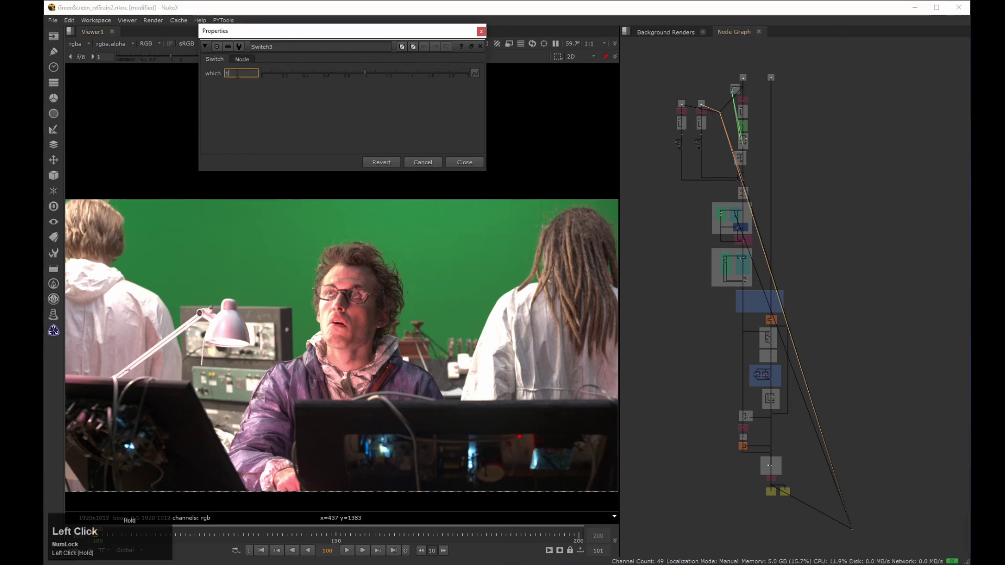
text(2)
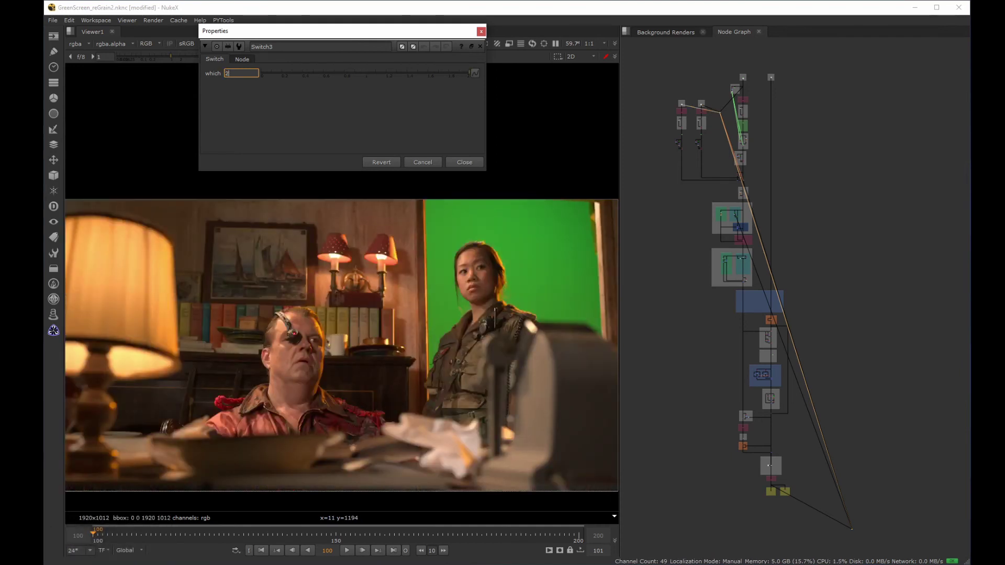
key(Down)
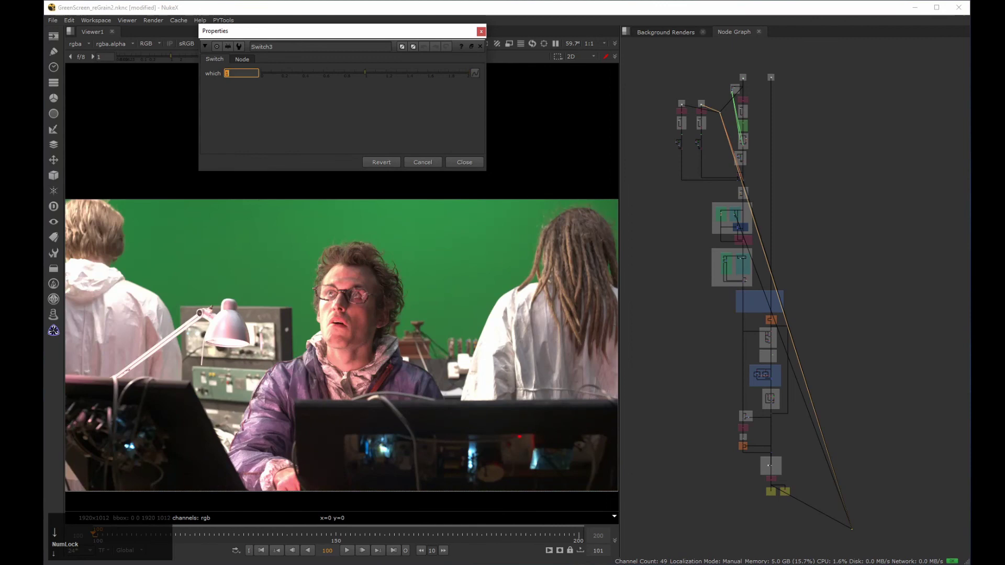
key(Up)
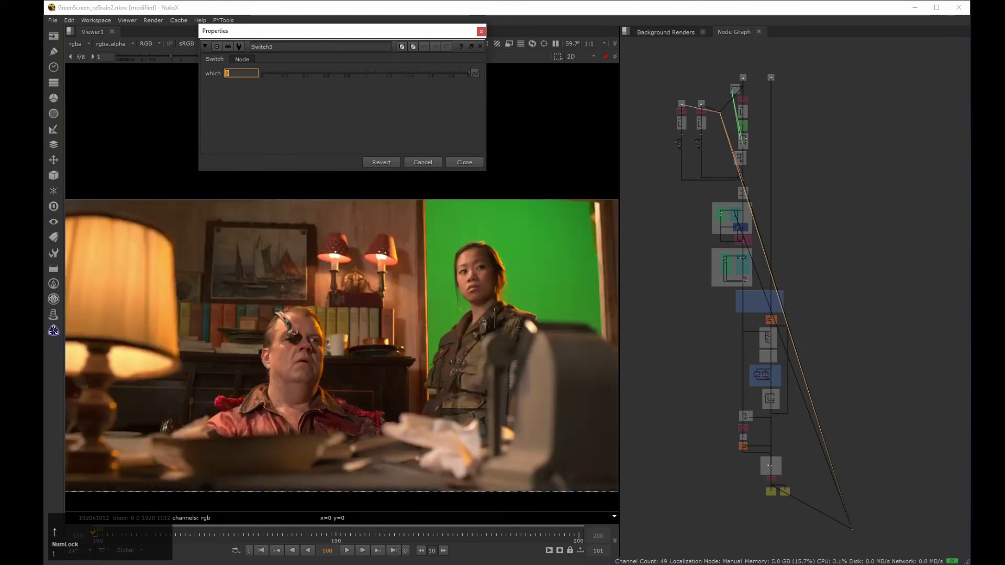
key(Return)
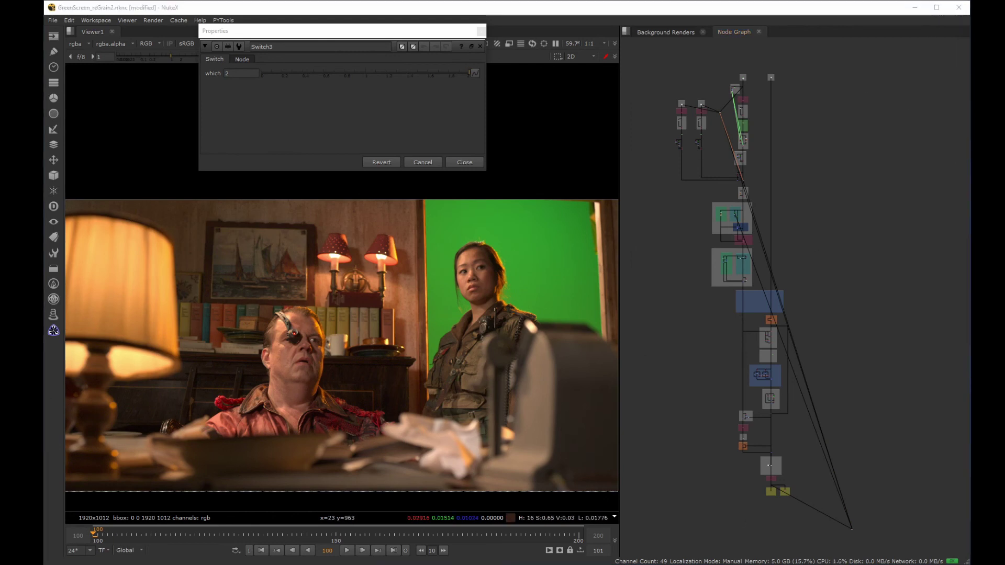
View the clean screen switch above Auto Garbage Matte and cycle Switch3 through its plates, ending on 0.
click(807, 152)
scroll(807, 152, up, 5)
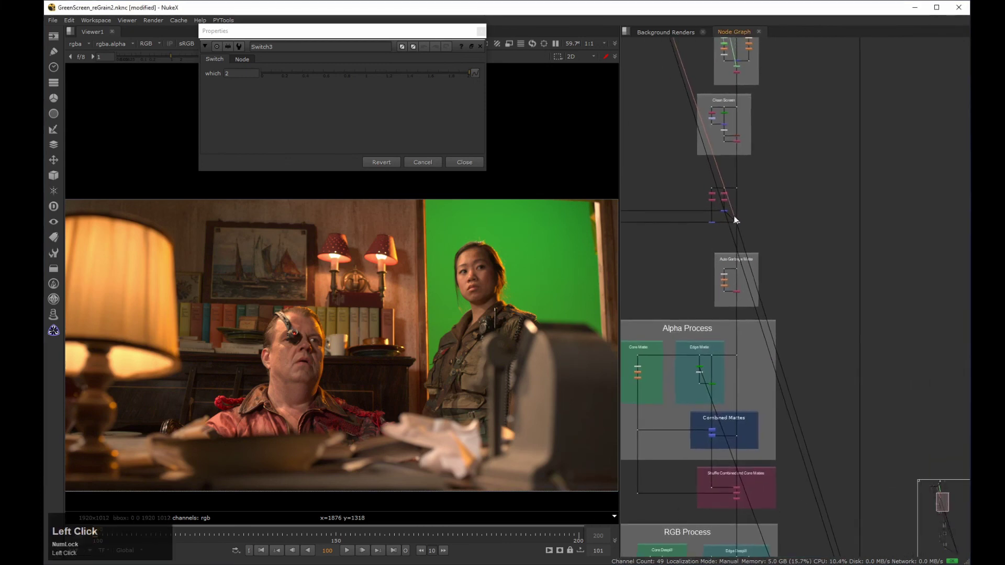
scroll(735, 219, up, 3)
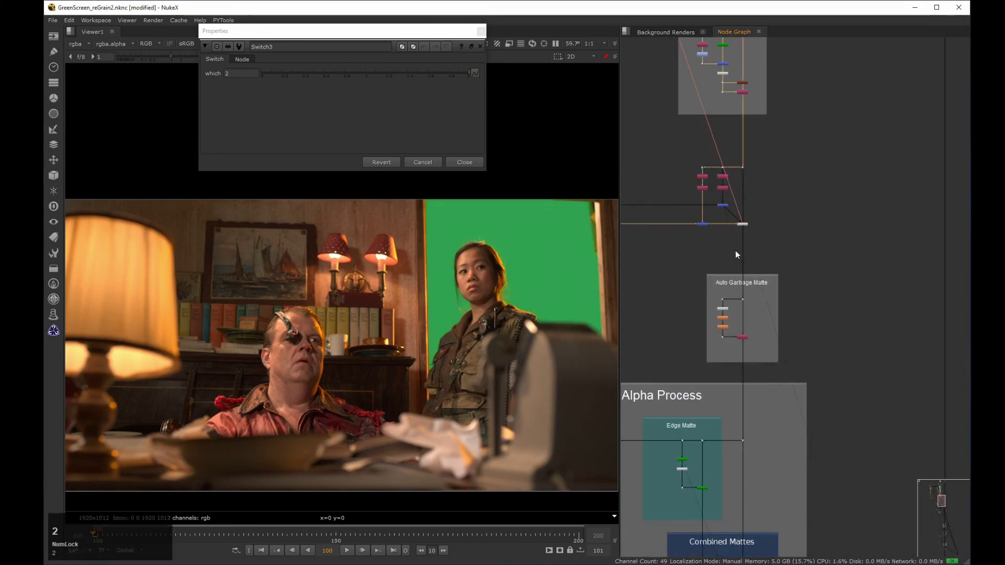
click(332, 63)
key(Up)
key(Up)
key(Up)
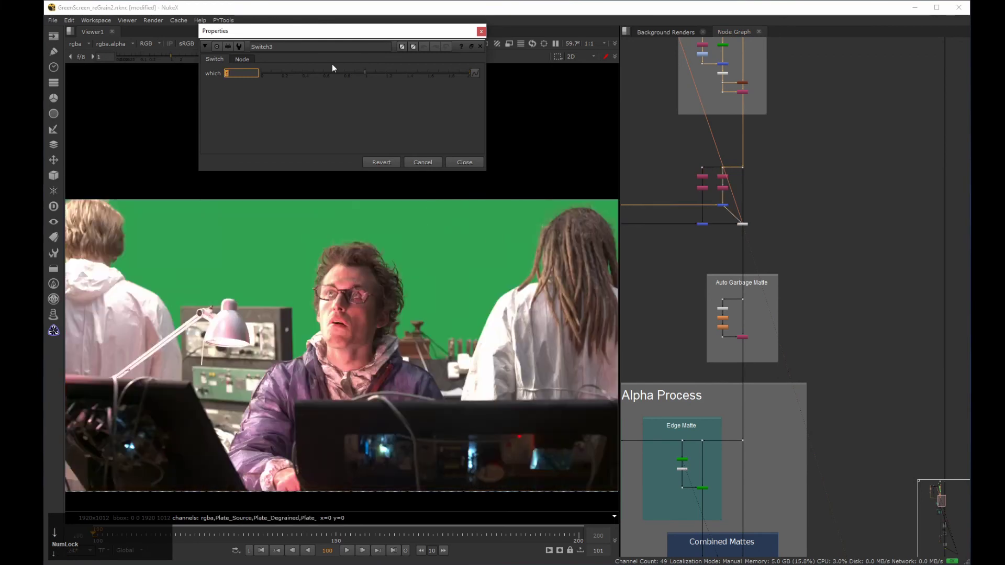
key(Down)
key(Down)
key(Up)
key(Up)
key(Down)
key(Down)
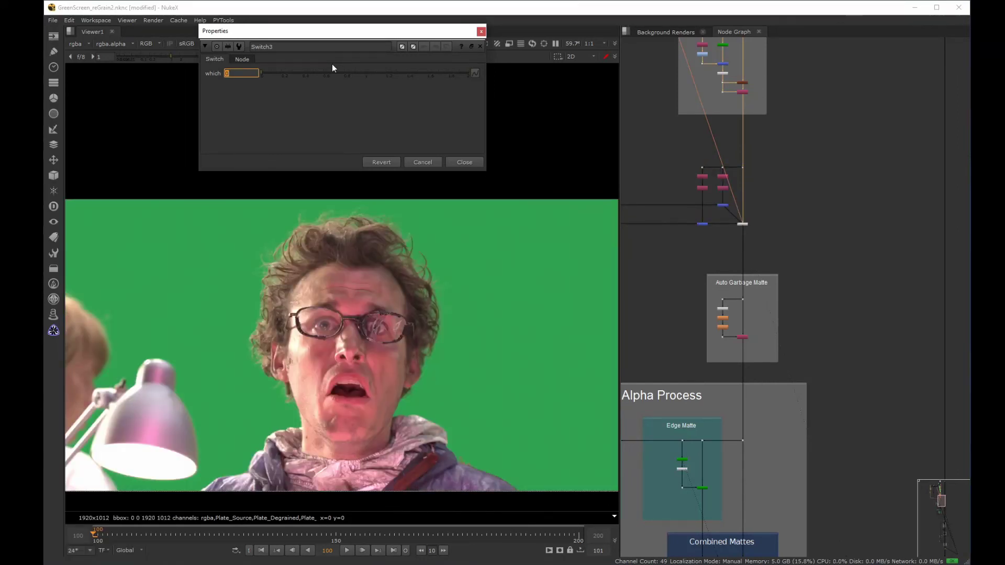
Show the final composite from the dot above Write Final on its own viewer input and return to the Input FG area.
click(754, 287)
key(f)
middle_drag(754, 284, 799, 230)
click(749, 262)
key(1)
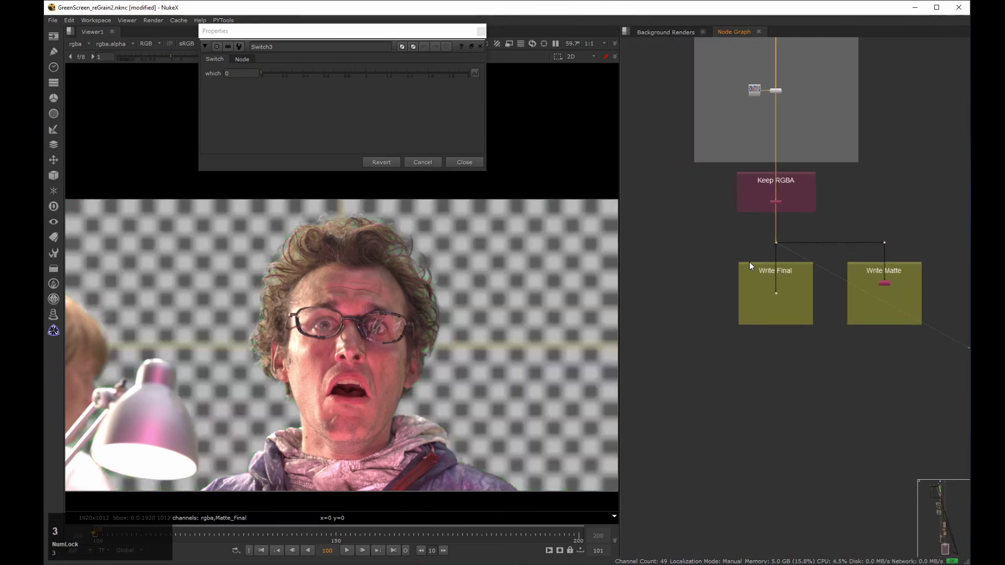
middle_click(715, 170)
middle_drag(715, 171, 764, 264)
key(3)
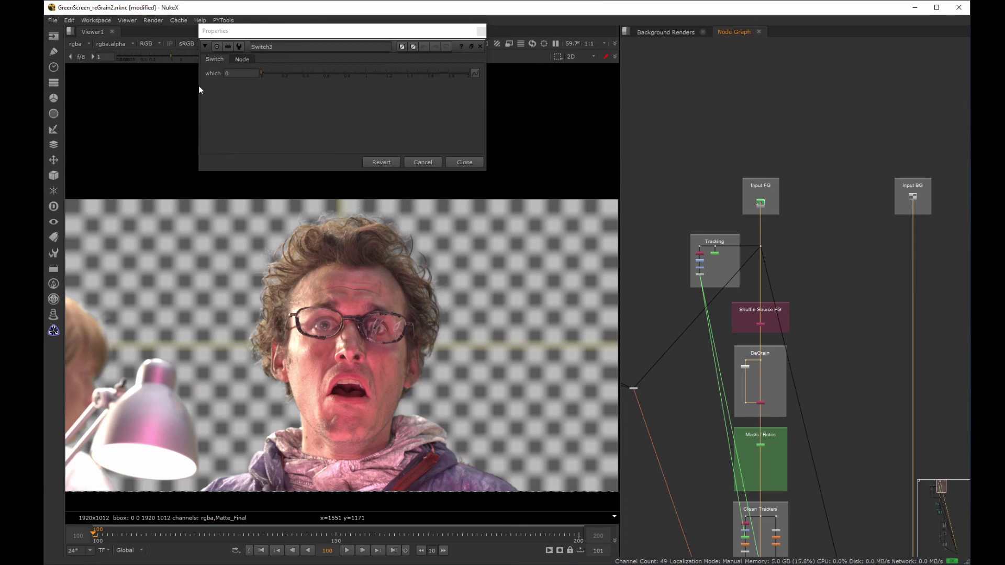
Set Switch3's which value to 1 and frame the dreadlocks in the viewer.
click(232, 72)
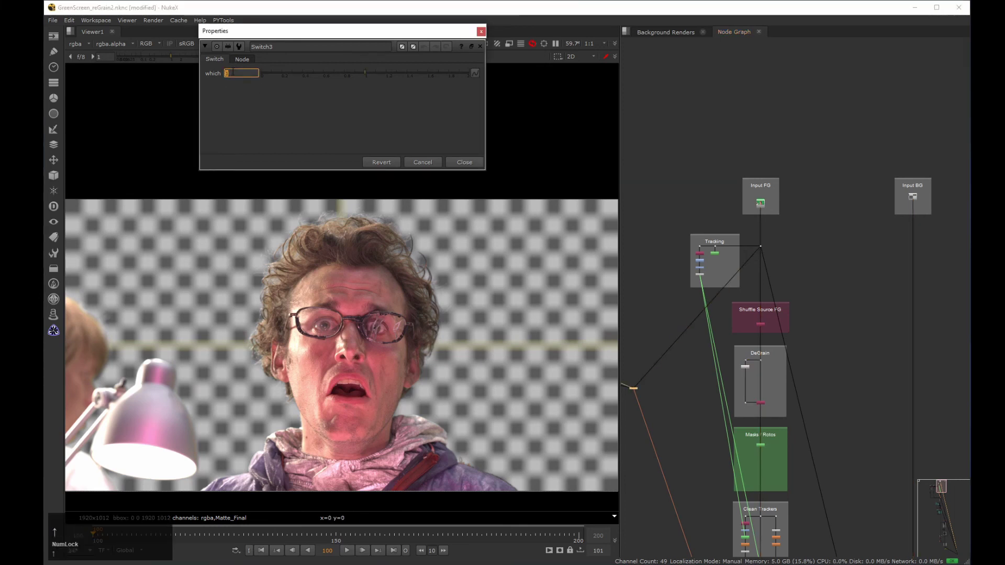
text(1)
key(Return)
middle_drag(335, 348, 438, 368)
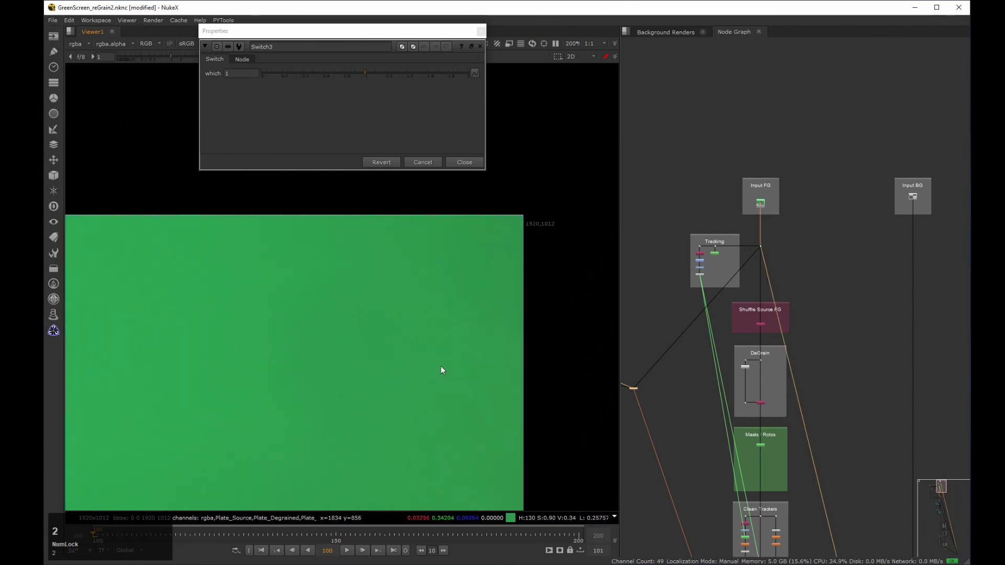
middle_drag(674, 368, 676, 324)
click(746, 237)
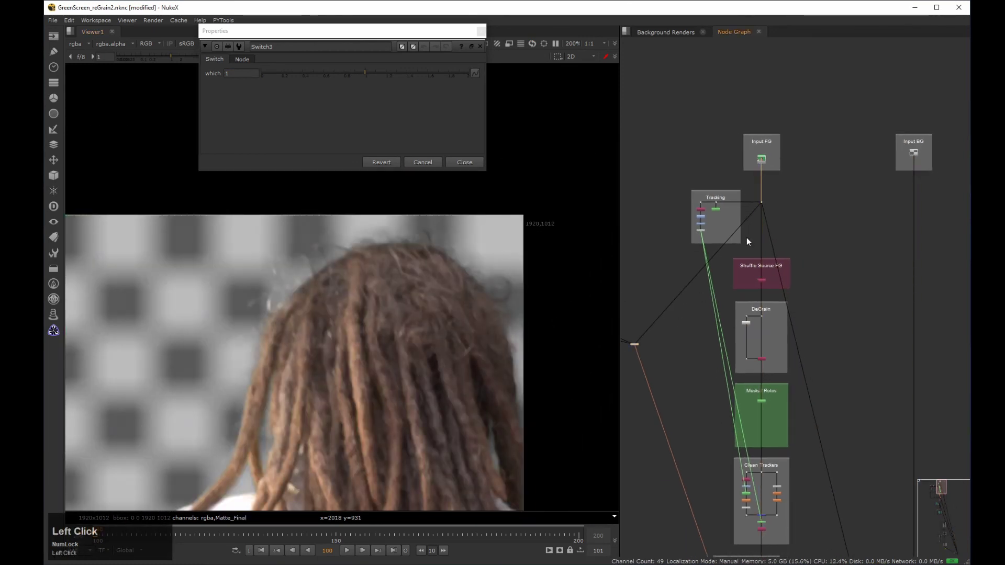
Compare the evened green-screen plate with the final composite around the dreadlocks.
key(2)
click(372, 302)
key(3)
key(2)
key(3)
key(2)
key(3)
key(2)
key(3)
Compare the evened green-screen plate with the final composite around the central man's hair and face.
middle_drag(314, 347, 417, 318)
key(2)
key(3)
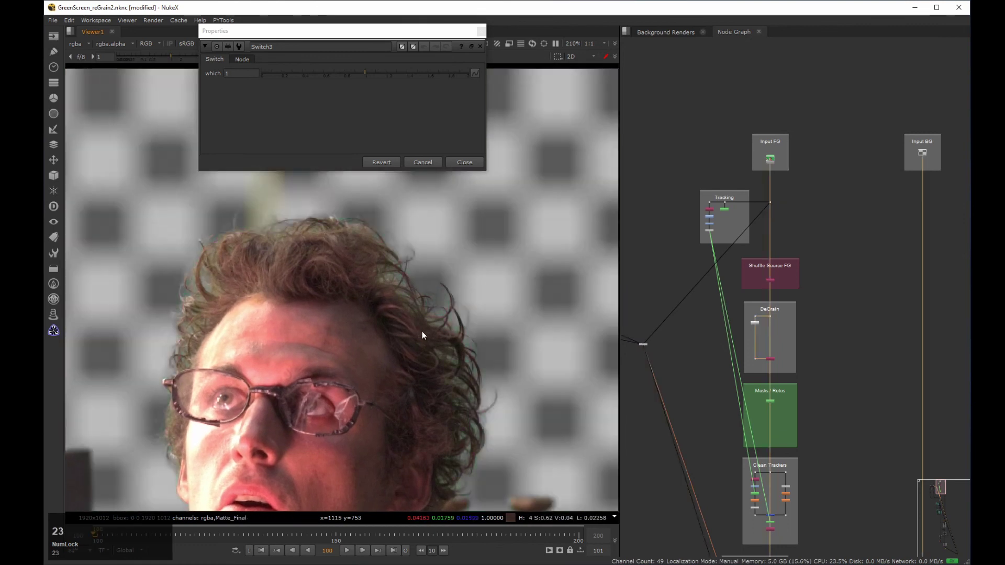
key(2)
key(3)
key(2)
key(3)
key(2)
key(3)
key(2)
key(3)
middle_drag(317, 340, 340, 306)
key(2)
key(3)
key(2)
key(3)
key(2)
key(3)
key(2)
key(3)
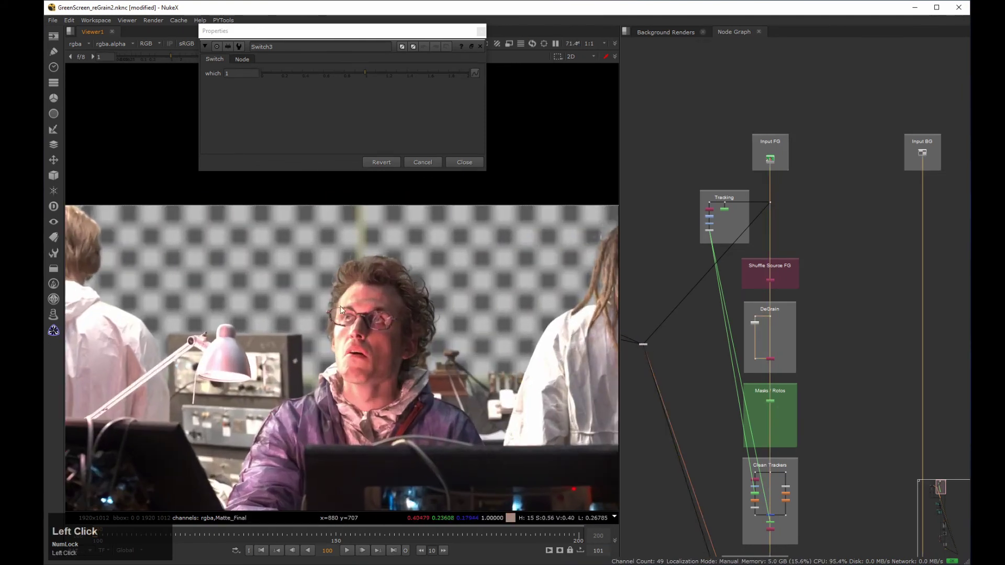
Fit the whole frame in the viewer and compare the evened green-screen plate with the final composite.
key(h)
key(3)
key(2)
key(3)
key(2)
key(3)
key(2)
key(3)
key(2)
key(3)
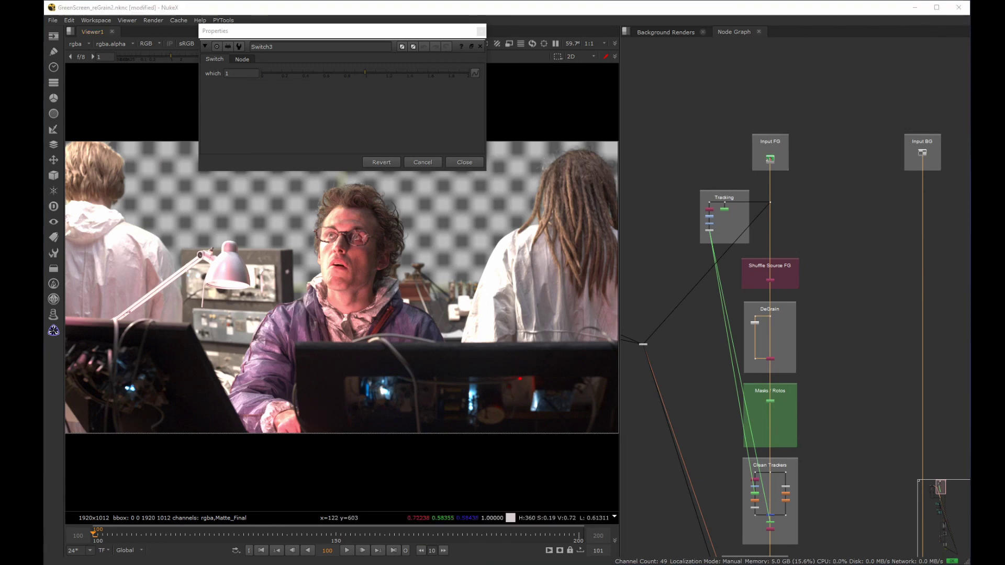
Set Switch3's which value to 2 and frame the woman's head in the final composite.
click(234, 73)
key(BackSpace)
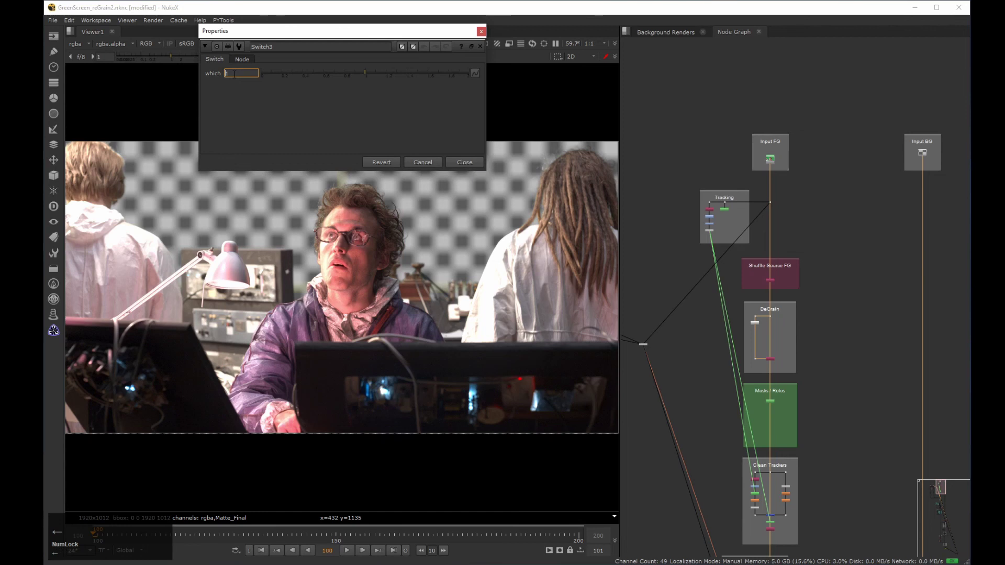
text(2)
key(Return)
middle_drag(388, 319, 377, 357)
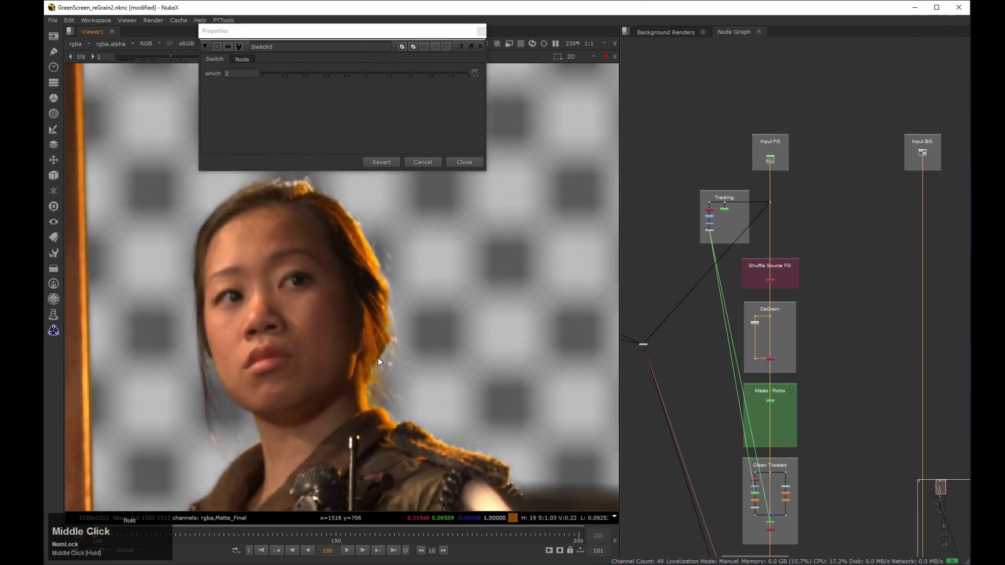
Compare the evened green-screen plate with the final composite around the woman's head, and return to the whole frame.
key(2)
key(3)
key(2)
key(3)
key(2)
key(3)
key(2)
key(3)
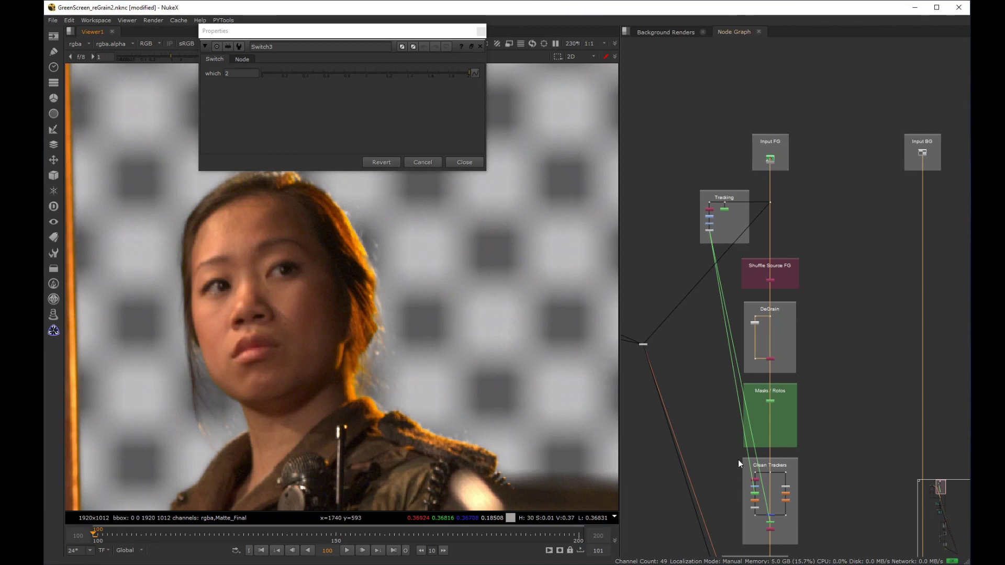
middle_click(371, 314)
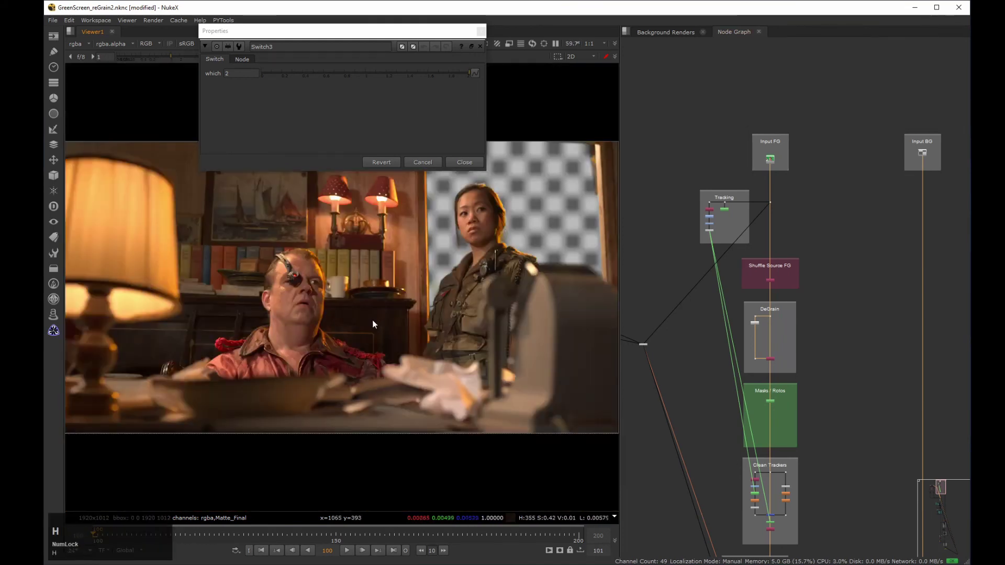
middle_drag(527, 212, 511, 258)
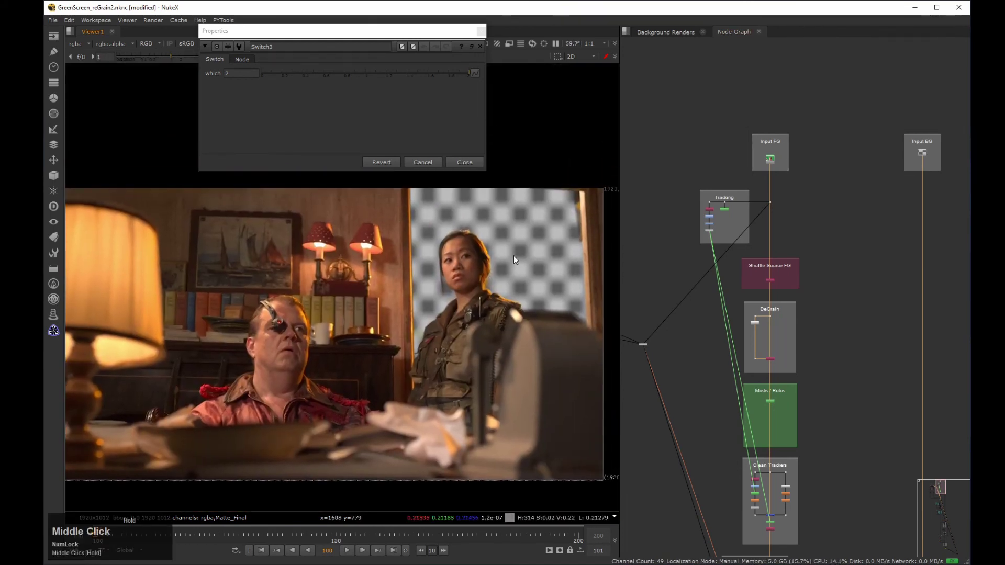
click(724, 253)
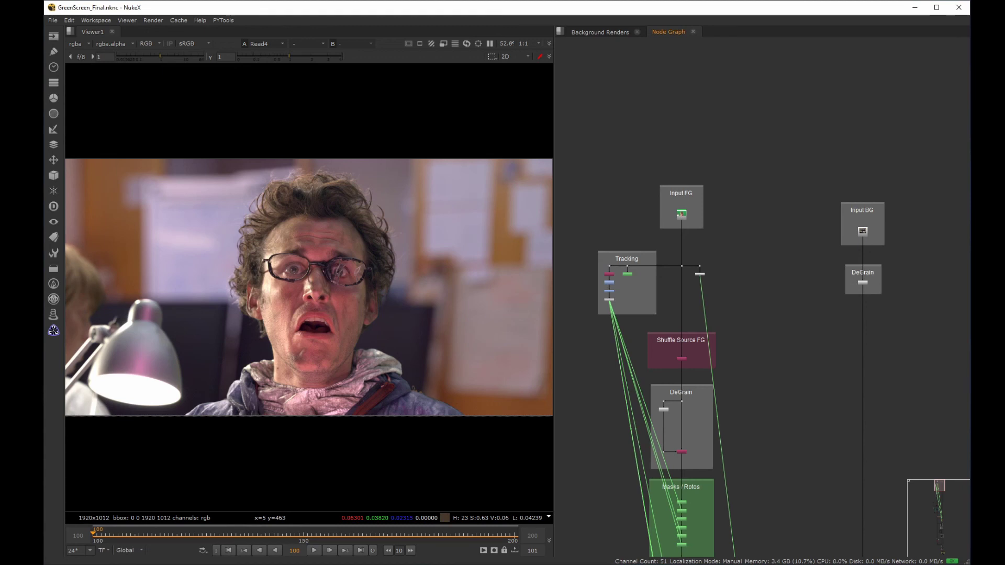
Review the finished GreenScreen_Final node tree down to its Write nodes and play back the rendered final composite in a full-size viewer.
middle_drag(702, 259, 791, 222)
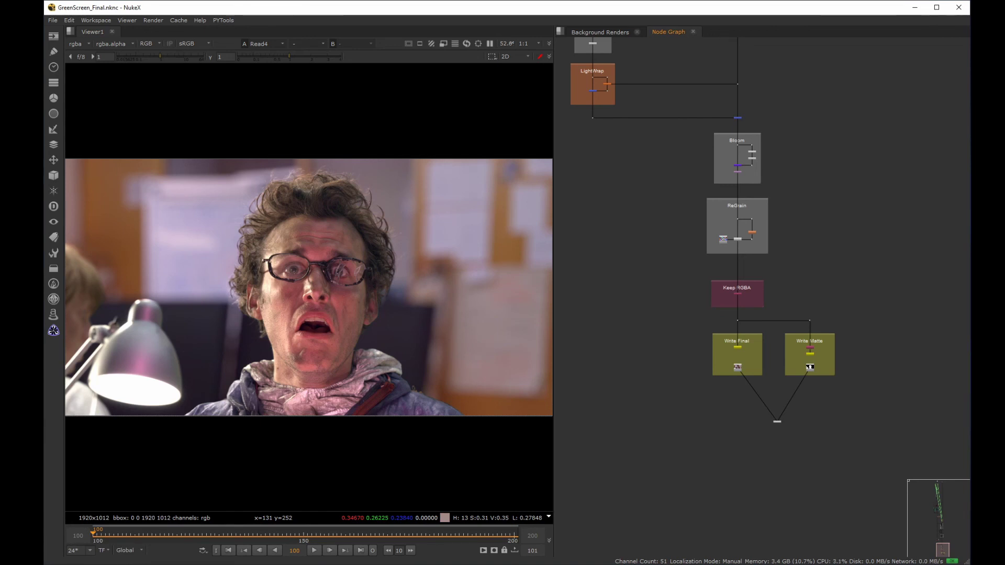
key(space)
click(512, 550)
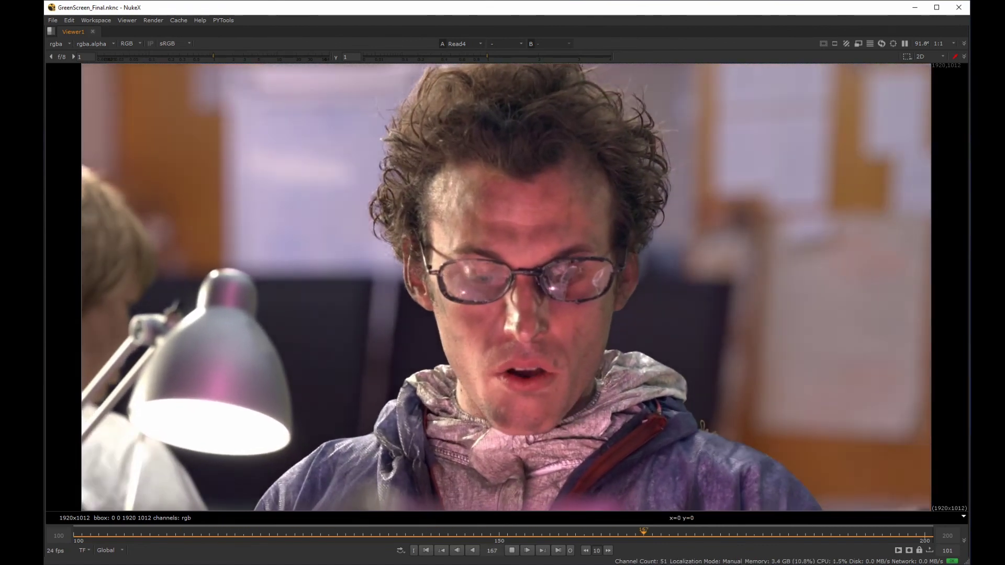
key(k)
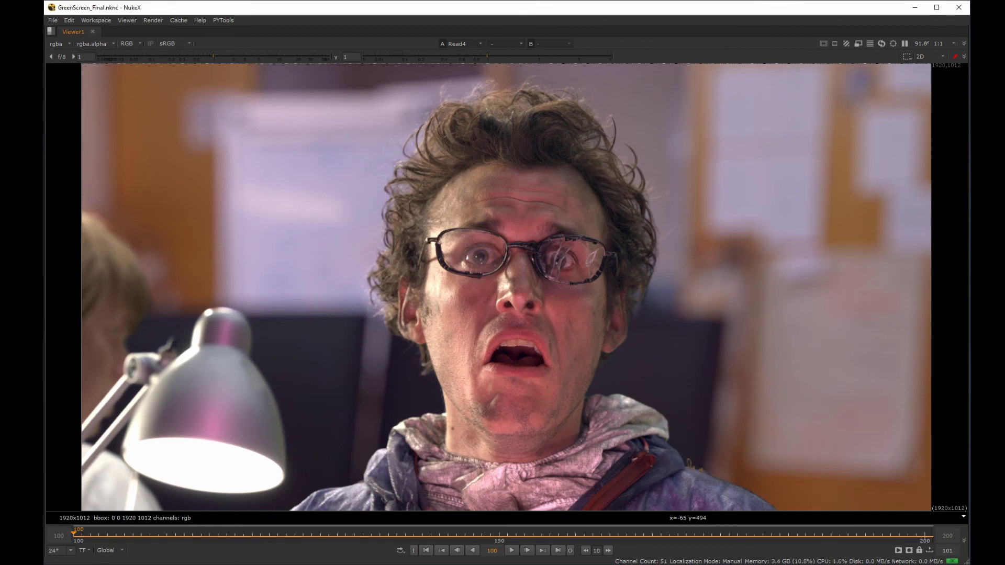
Play back the rendered matte and alternate between it and the final composite during playback.
key(3)
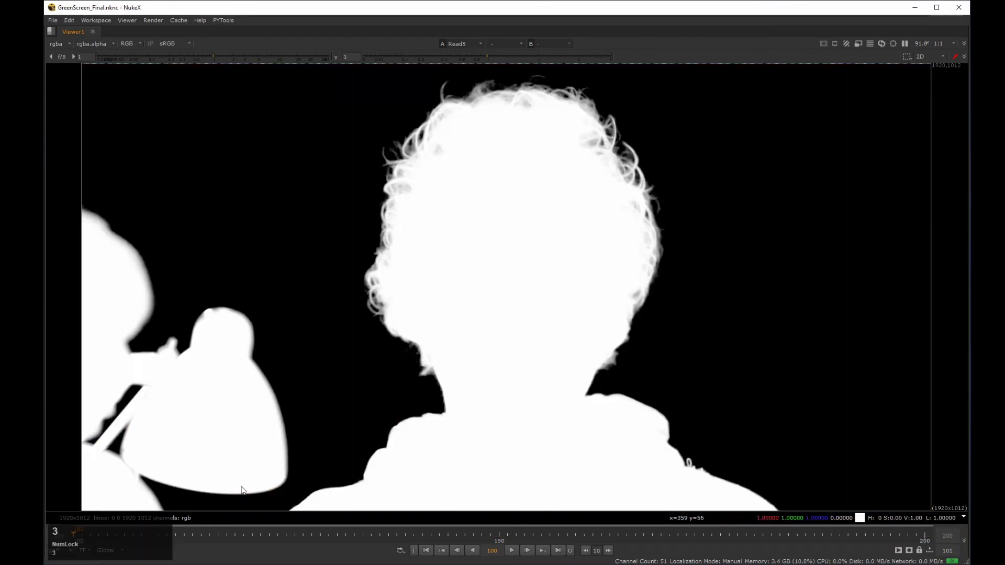
click(511, 550)
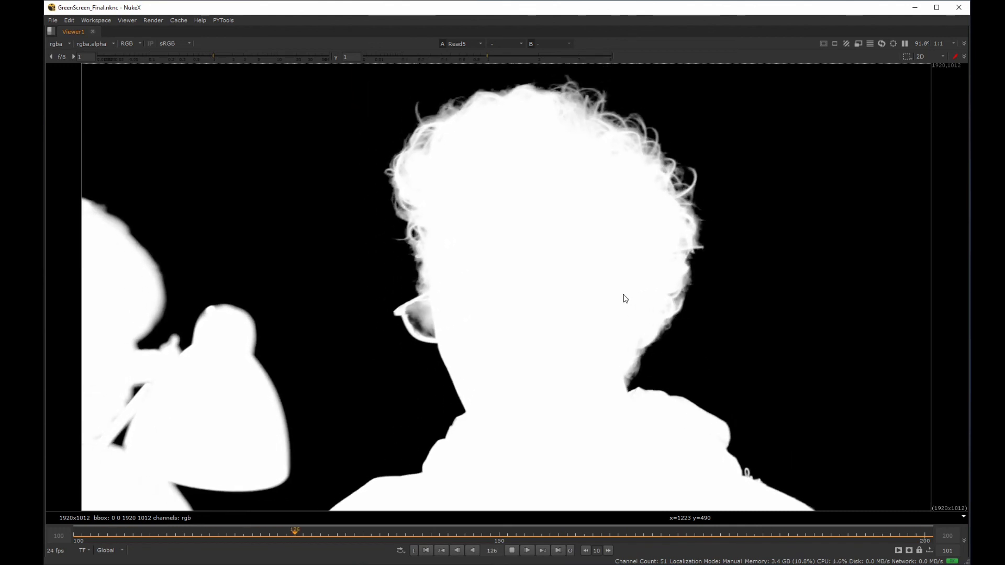
key(2)
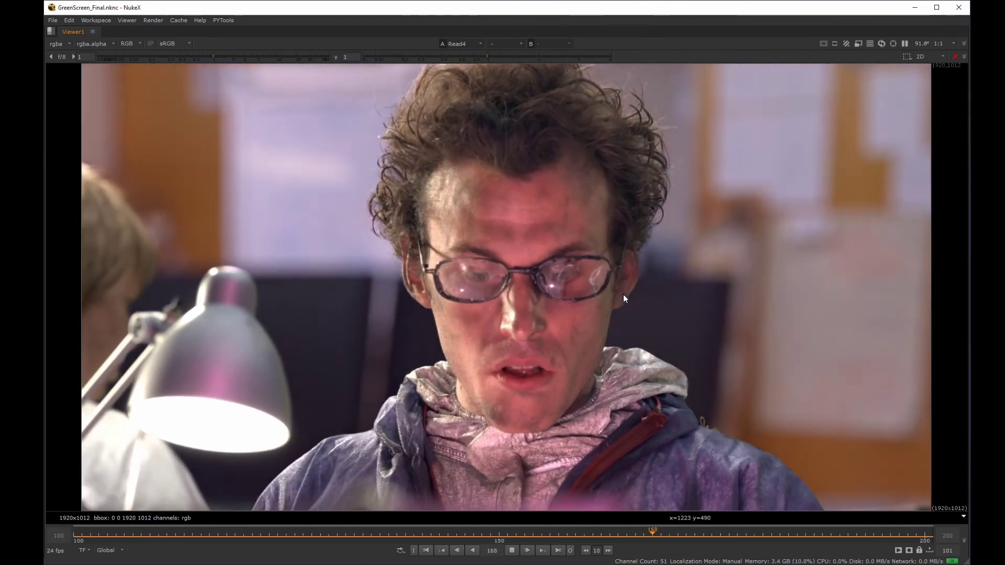
key(1)
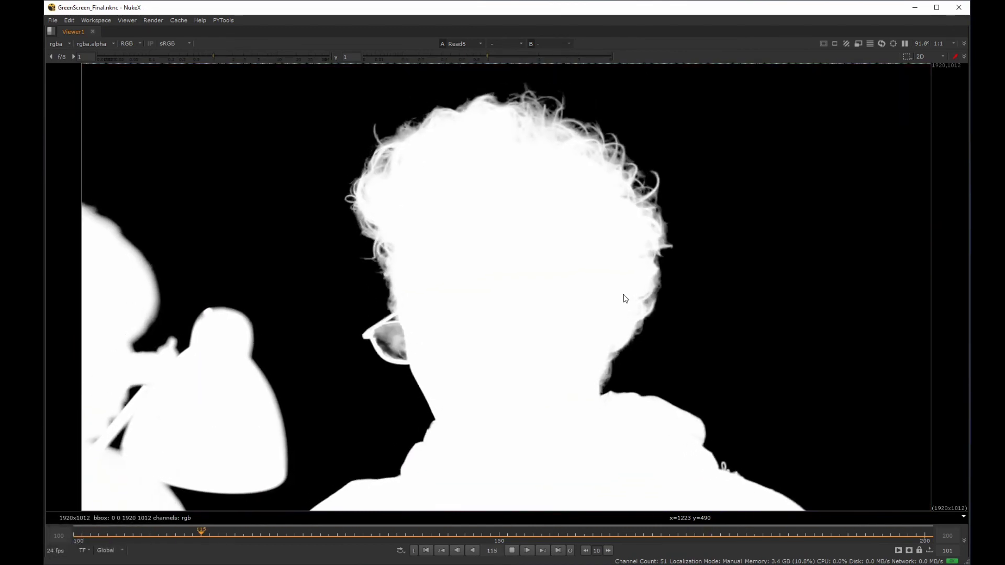
key(2)
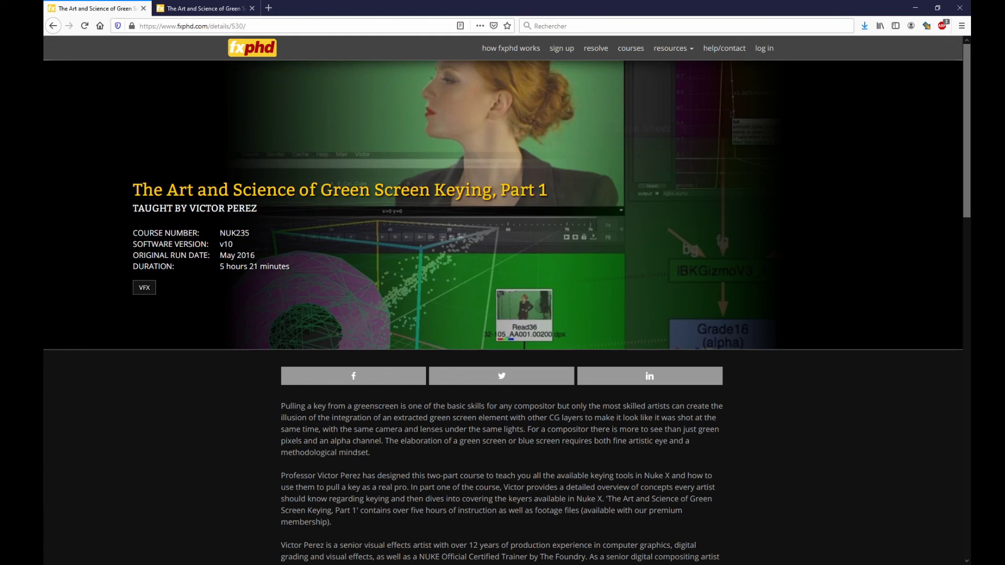
In the web browser, show the fxphd course page for The Art and Science of Green Screen Keying, Part 2.
key(ctrl+Tab)
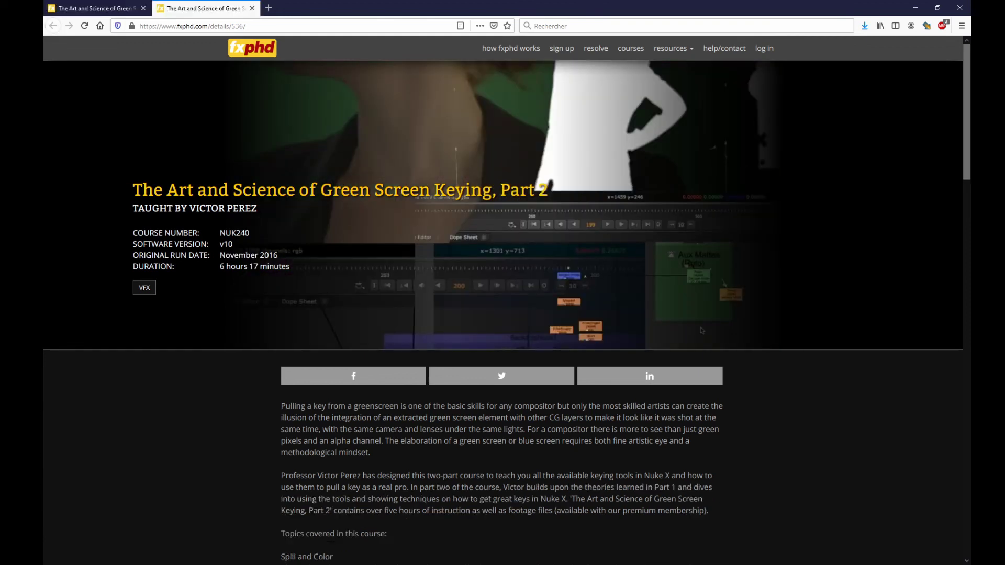